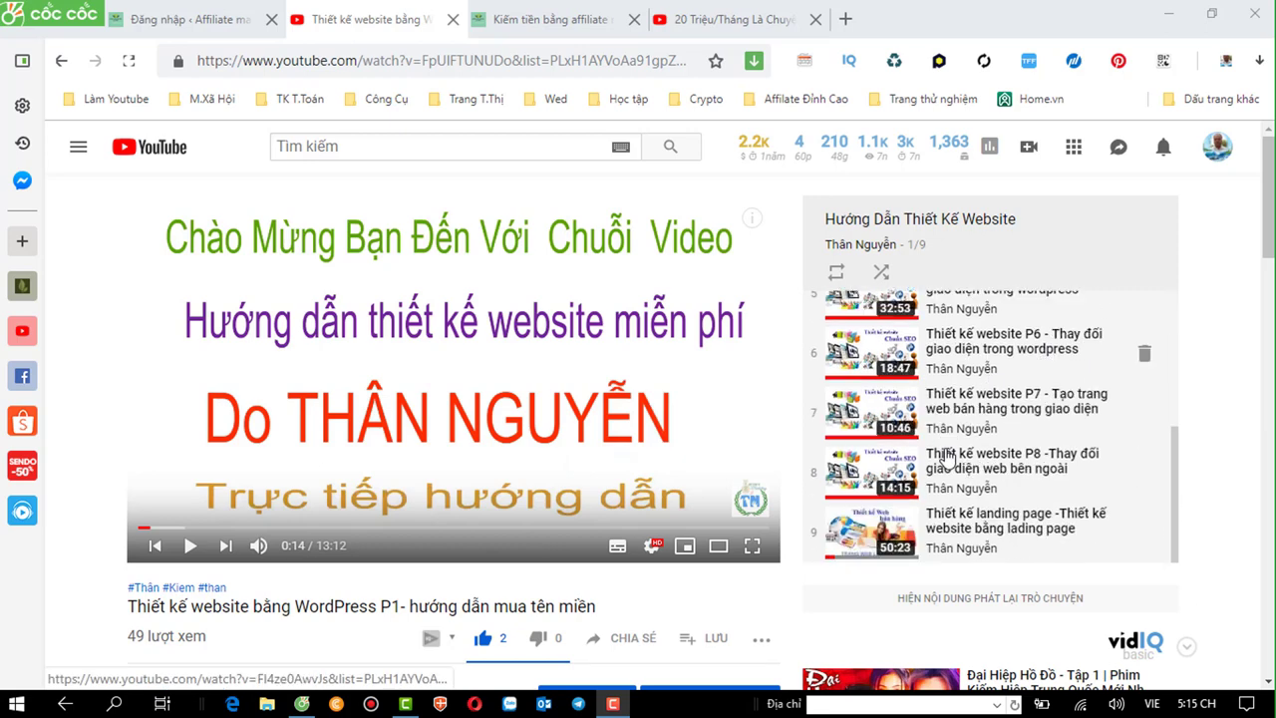
# Scroll the playlist panel, then open YouTube's notifications list over the 'Thiết kế website bằng WordPress P1' video.
pyautogui.scroll(2, 970, 494)
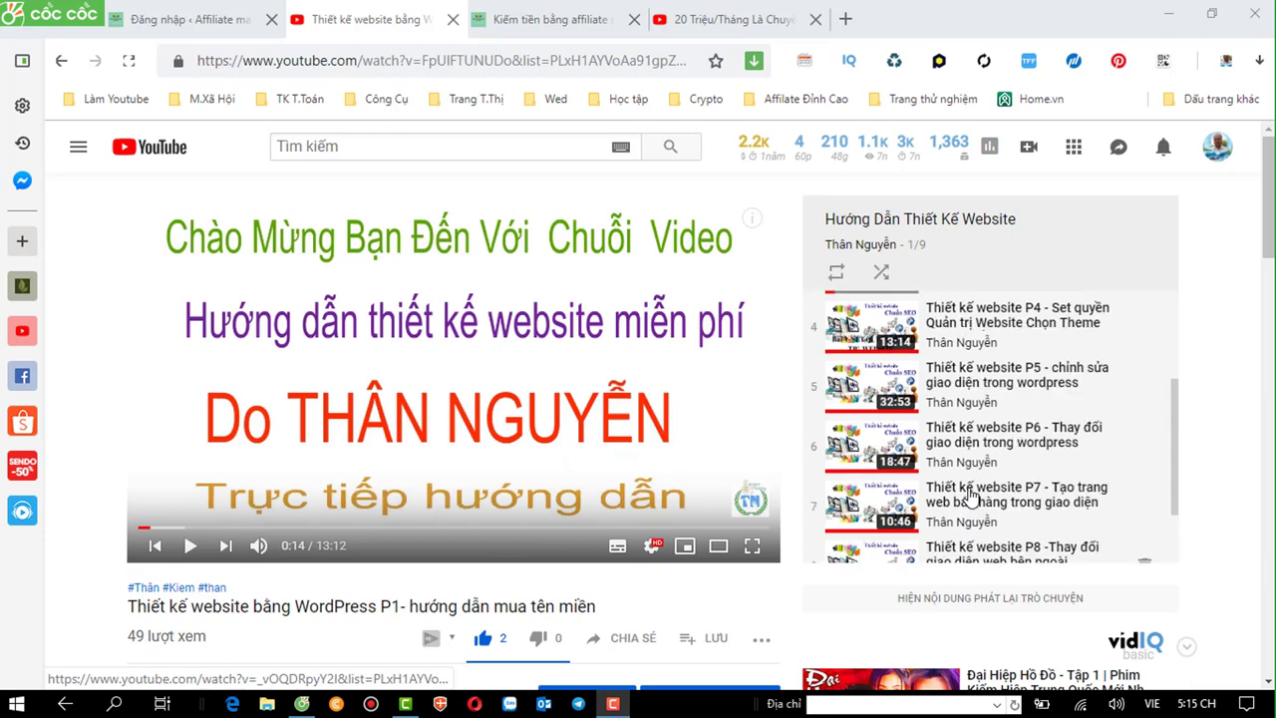
pyautogui.scroll(2, 977, 493)
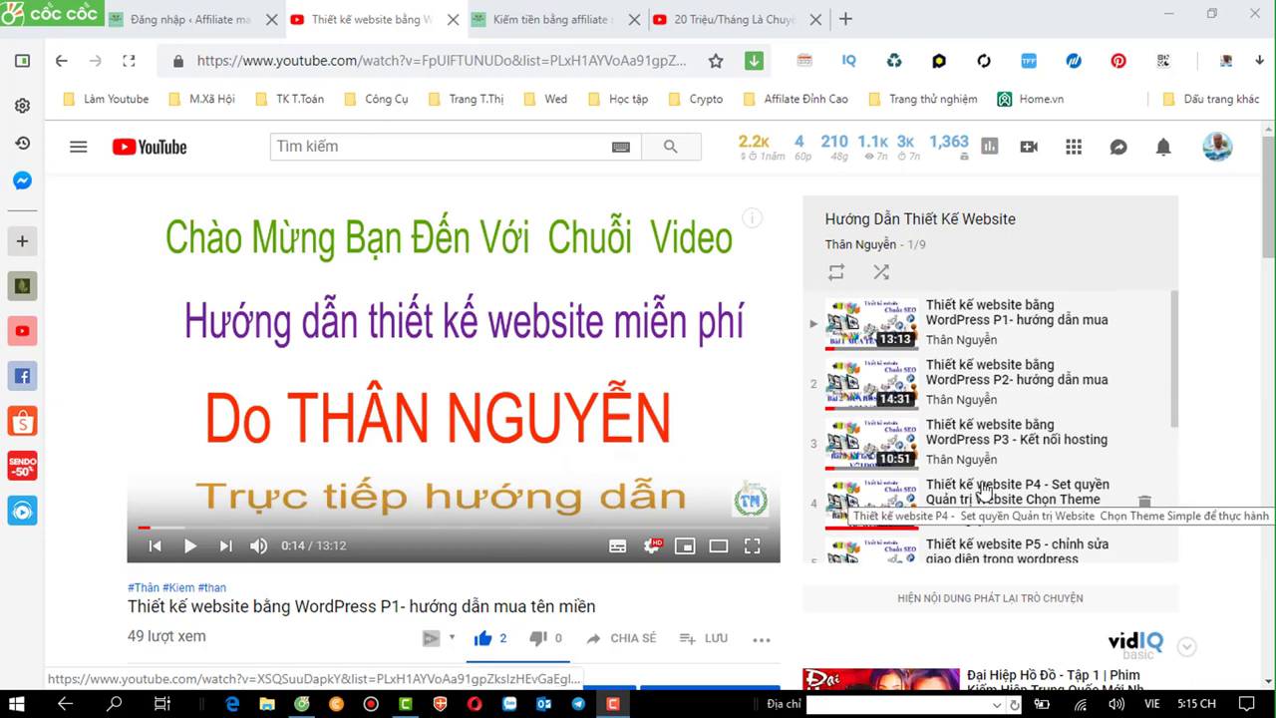
pyautogui.scroll(-2, 1027, 384)
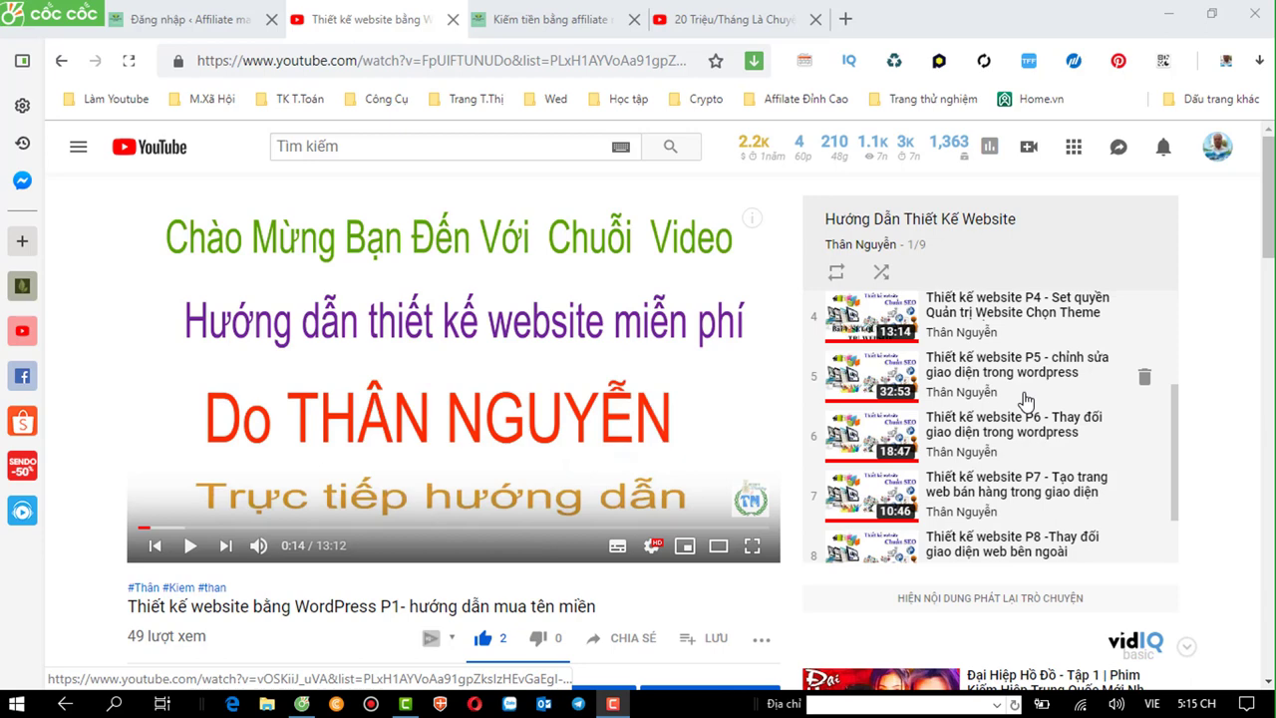
pyautogui.scroll(-1, 1026, 399)
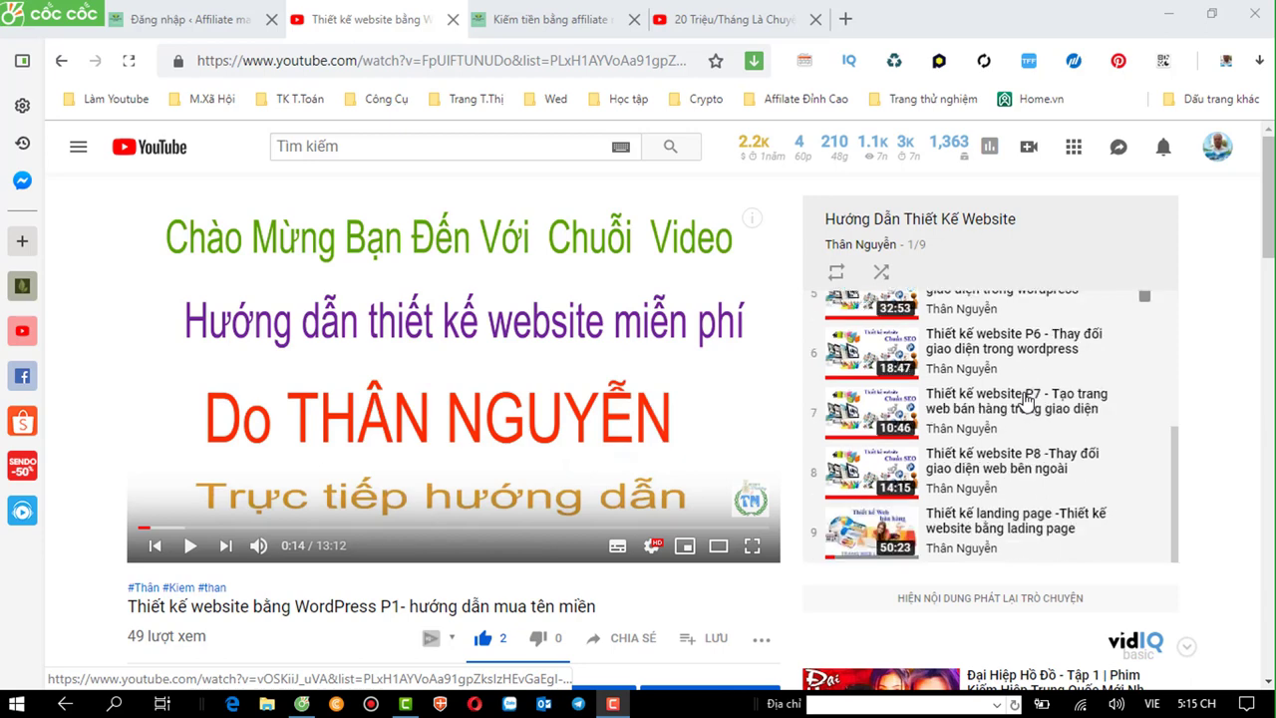
pyautogui.scroll(-2, 1026, 399)
pyautogui.scroll(1, 1026, 400)
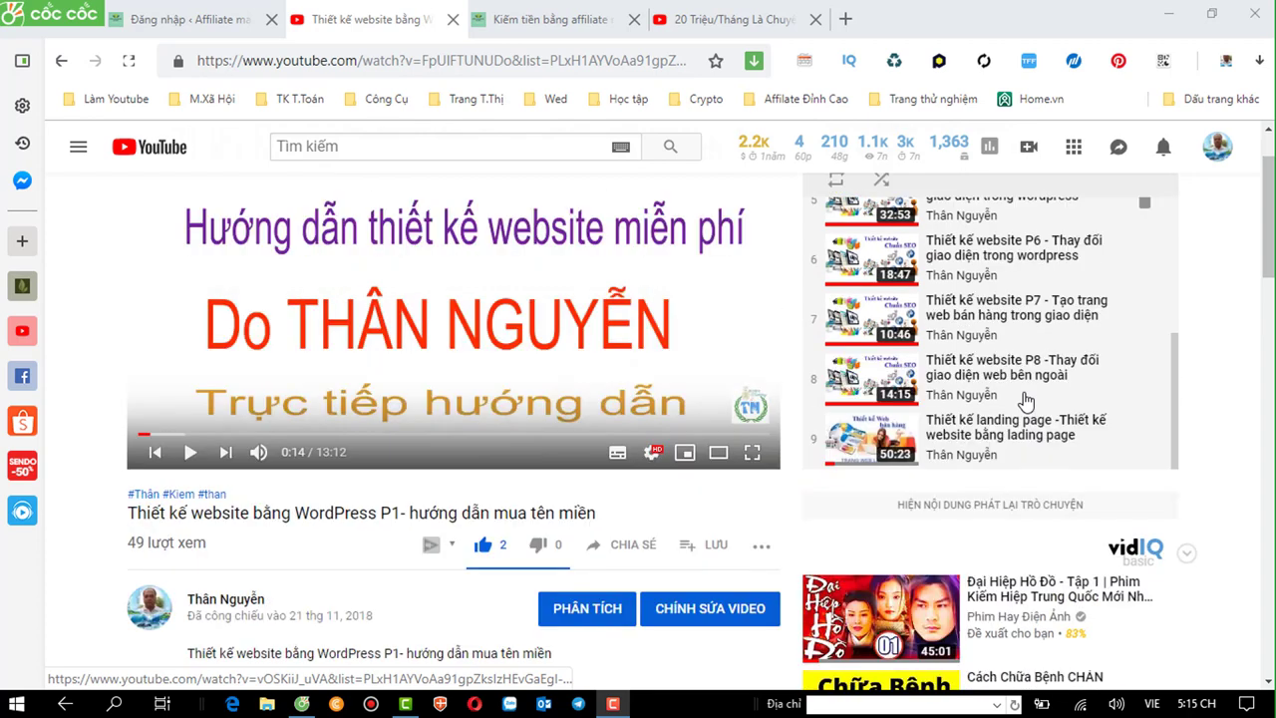
pyautogui.scroll(3, 1026, 399)
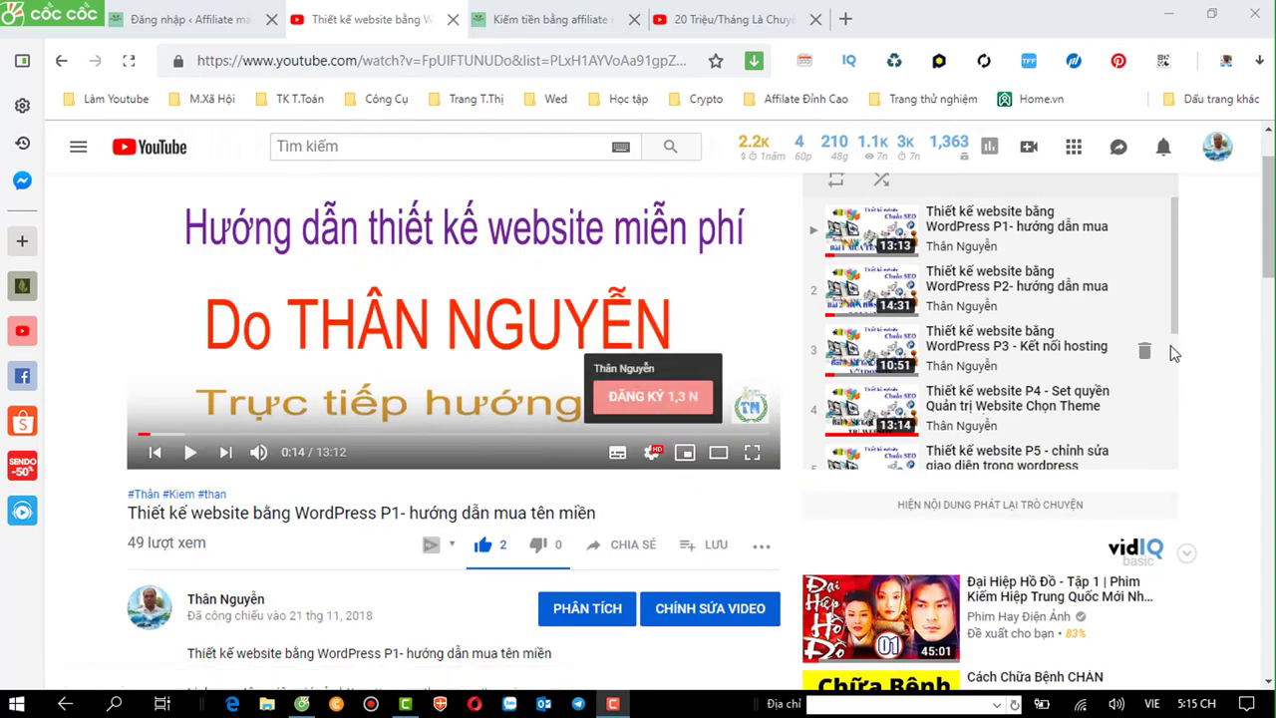
pyautogui.click(1164, 149)
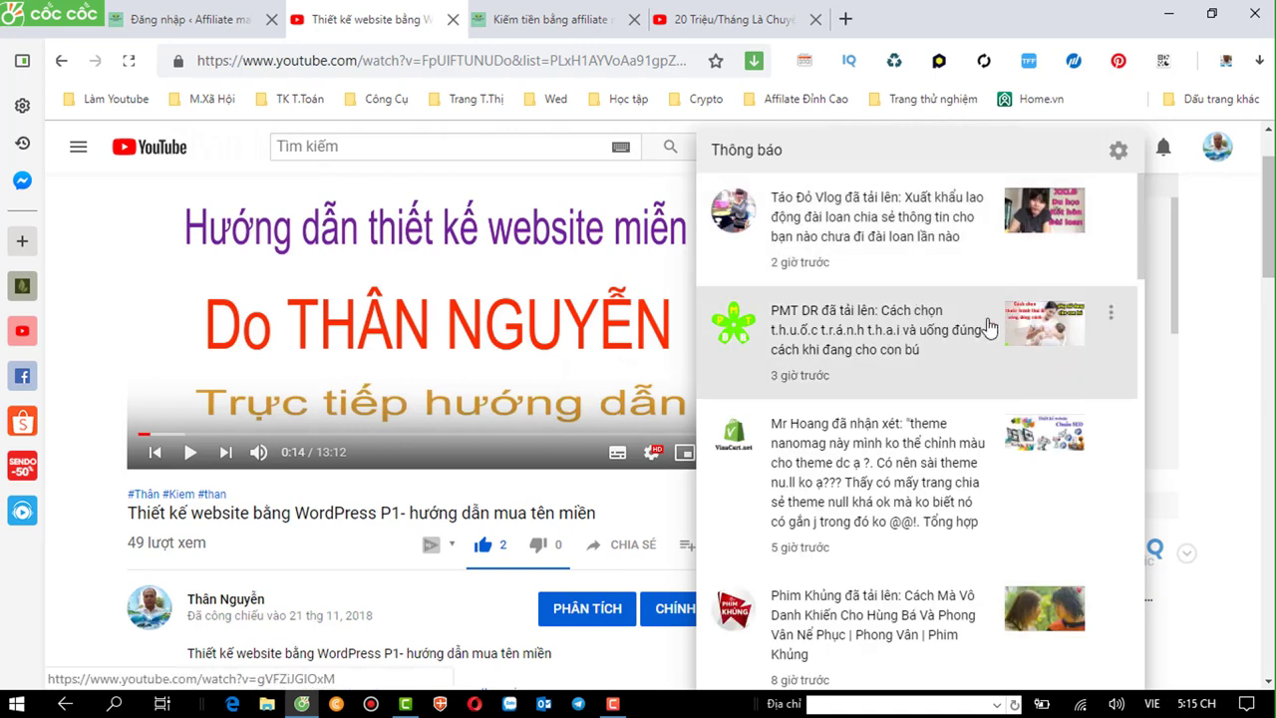
# Open the nanomag-theme comment thread on 'Thiết kế website P6 - Thay đổi giao diện trong wordpress'.
pyautogui.scroll(-1, 963, 431)
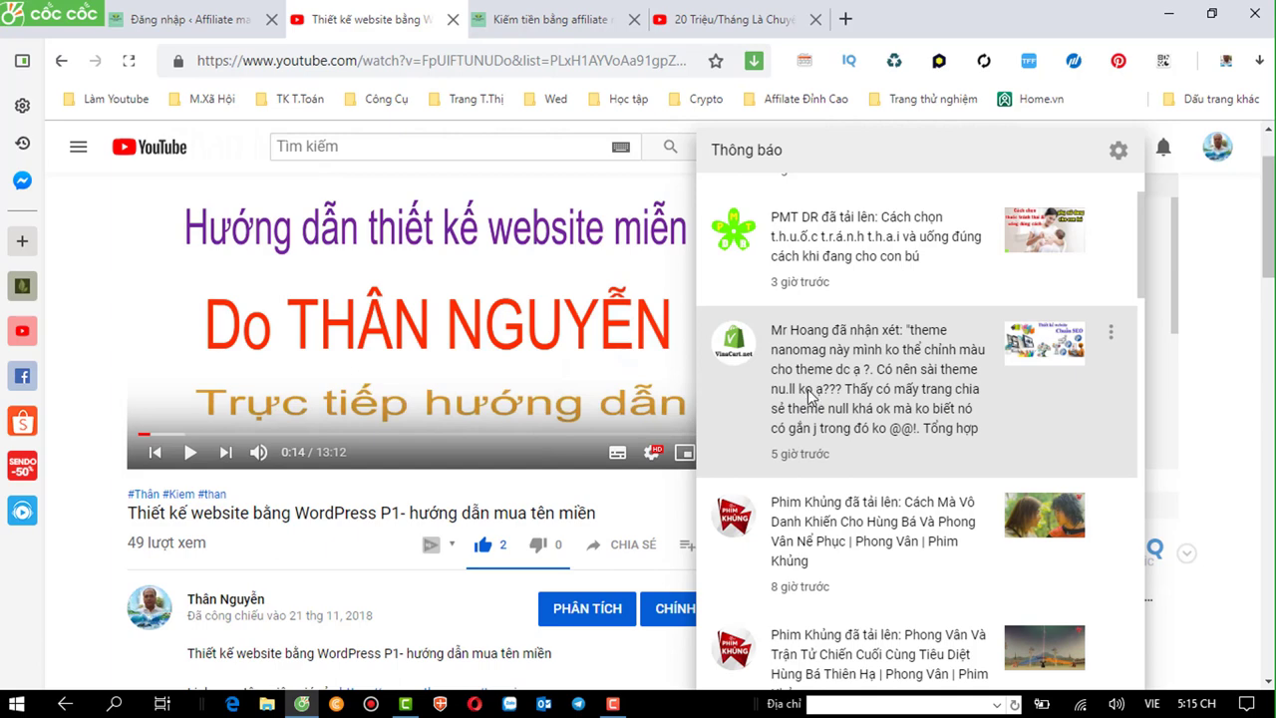
pyautogui.click(810, 397)
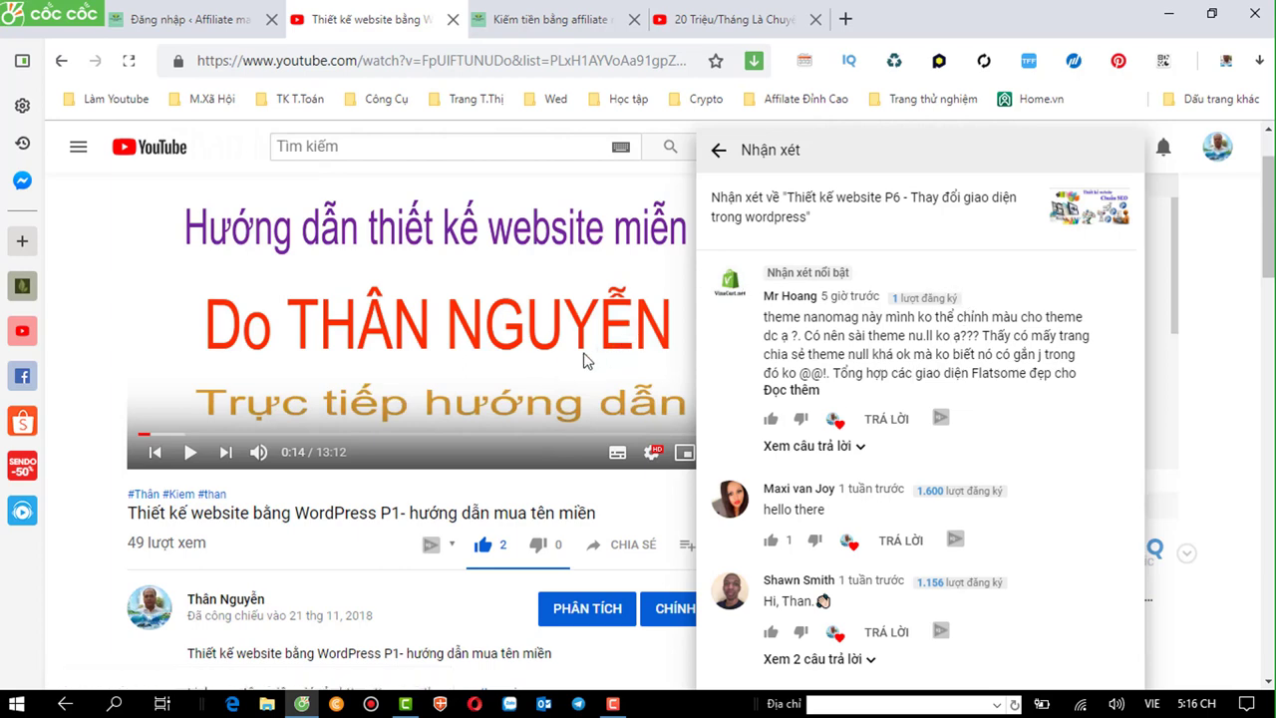
# Log in to the WordPress admin and open Giao diện > About Islemag to read the welcome page.
pyautogui.click(185, 18)
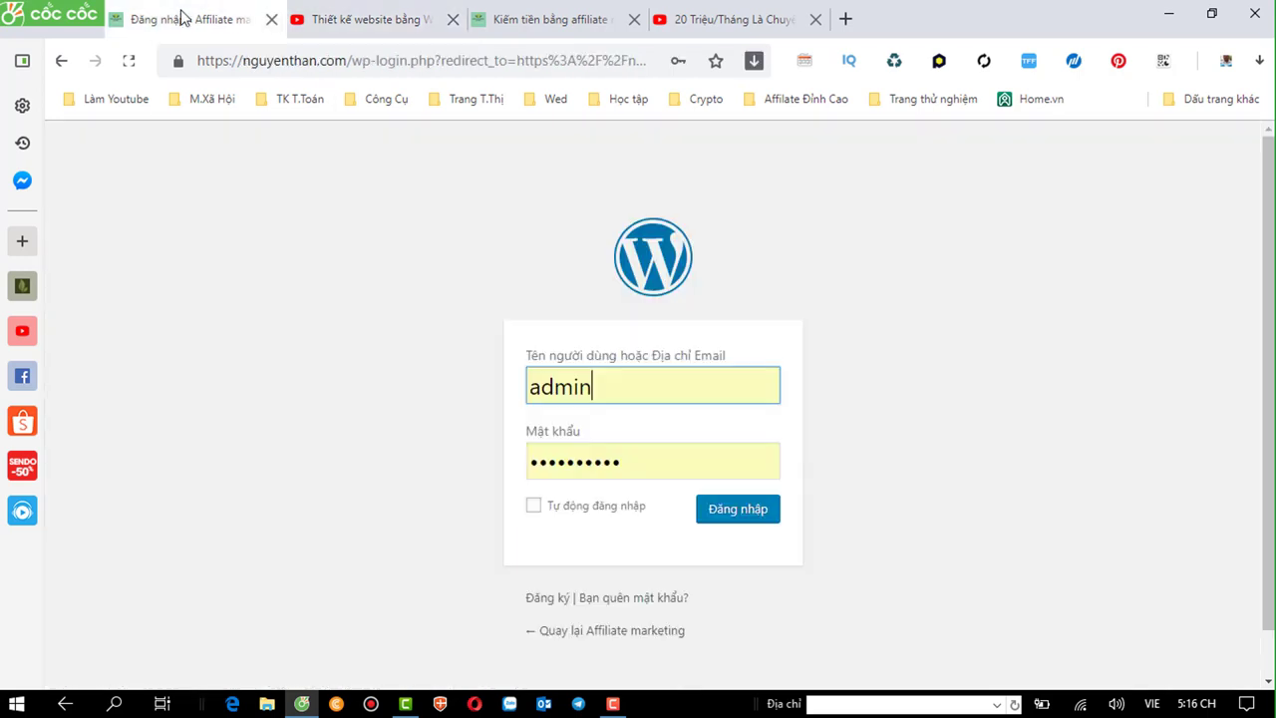
pyautogui.click(729, 516)
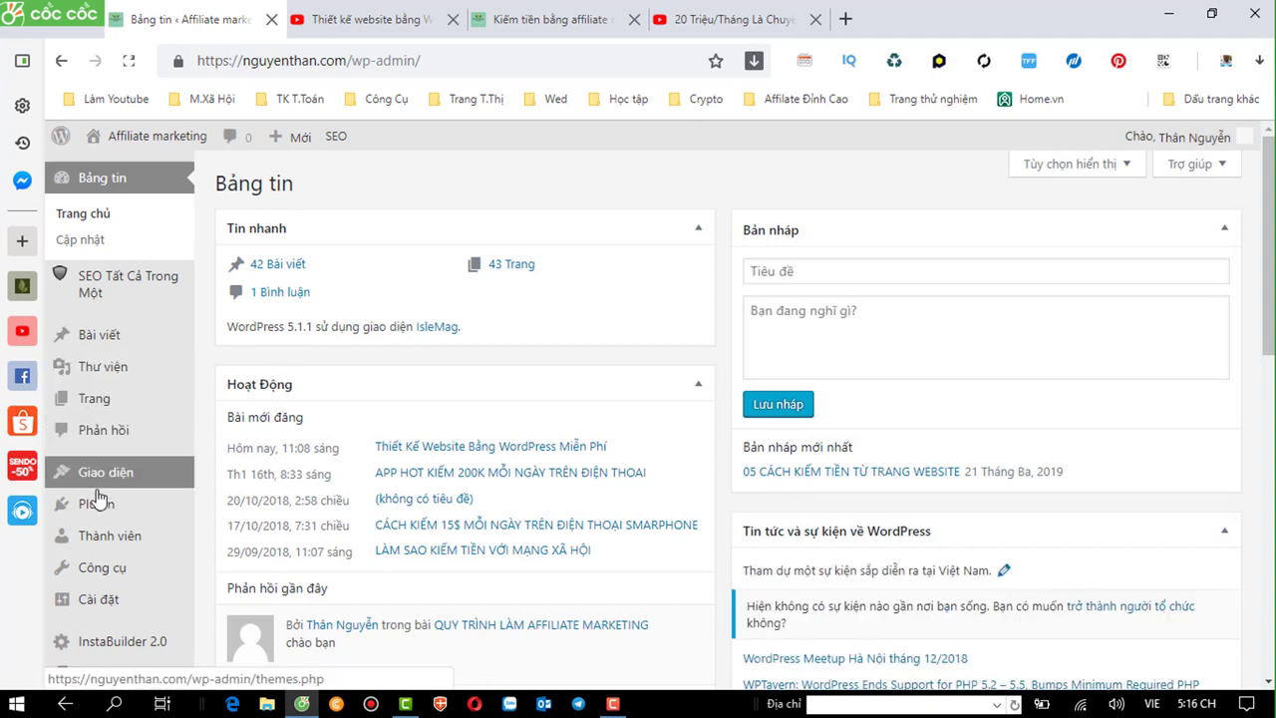
pyautogui.moveTo(100, 501)
pyautogui.scroll(-1, 100, 485)
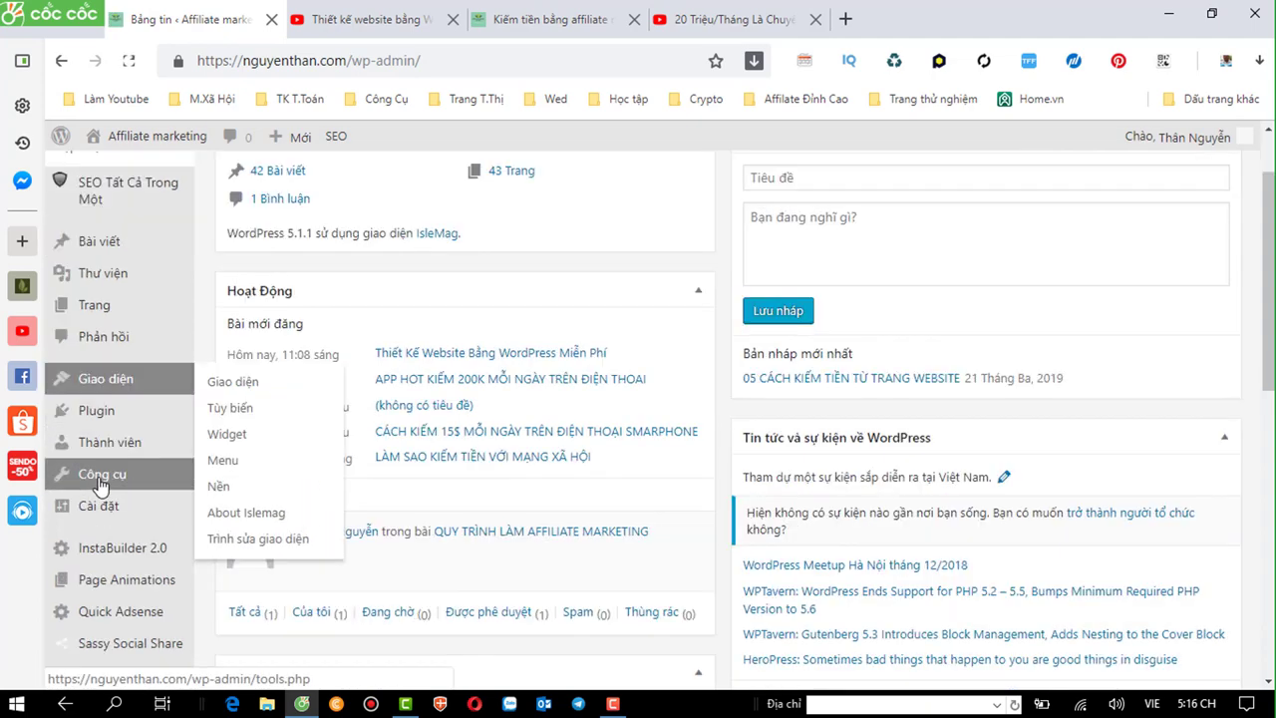
pyautogui.moveTo(106, 419)
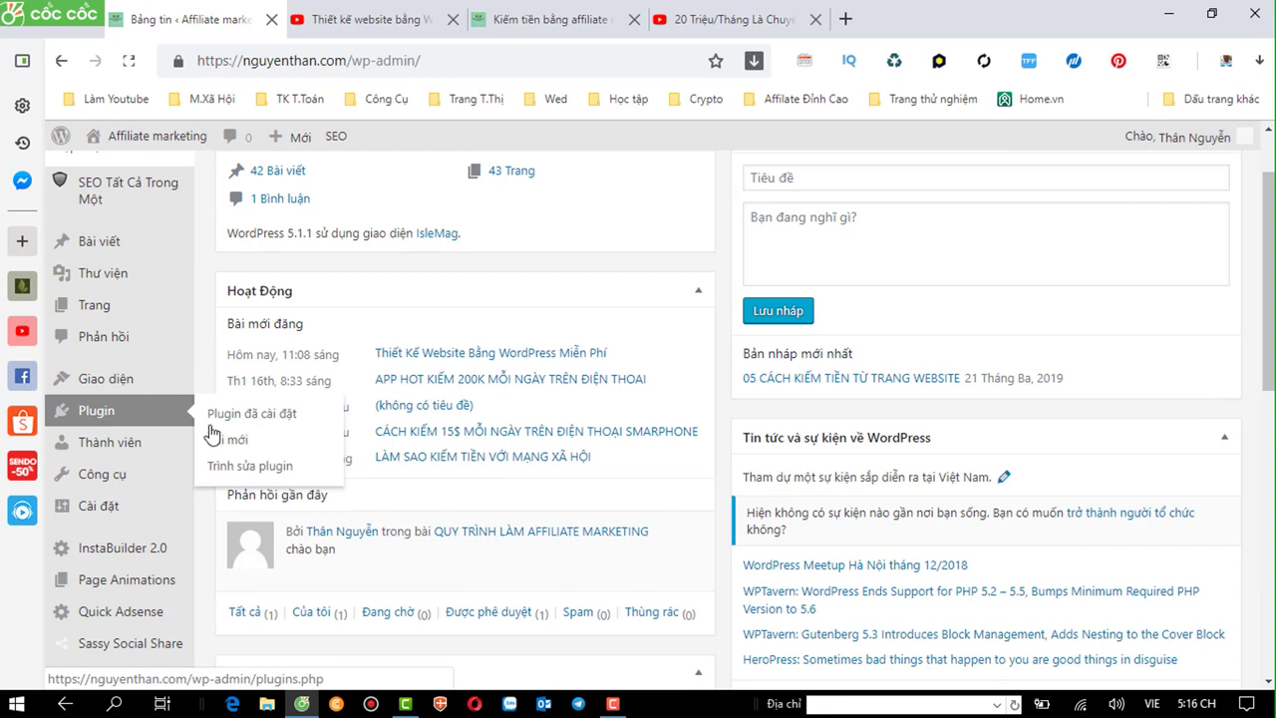
pyautogui.moveTo(107, 390)
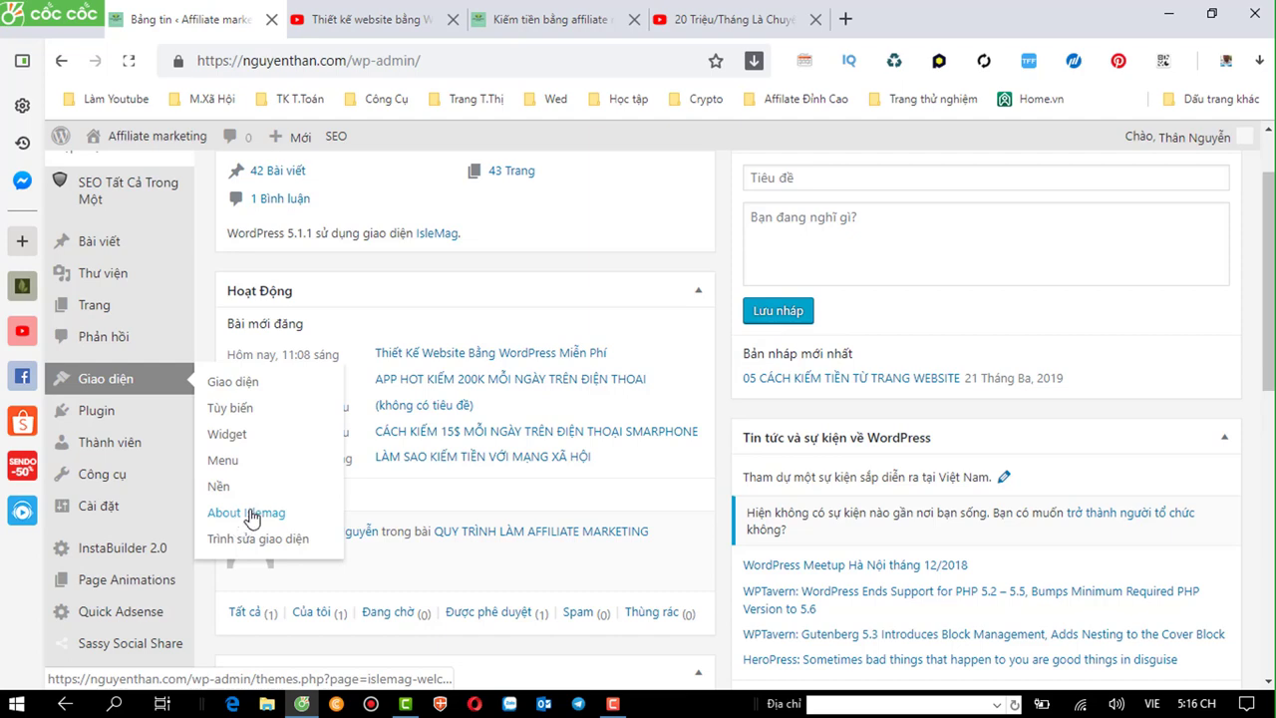
pyautogui.click(250, 515)
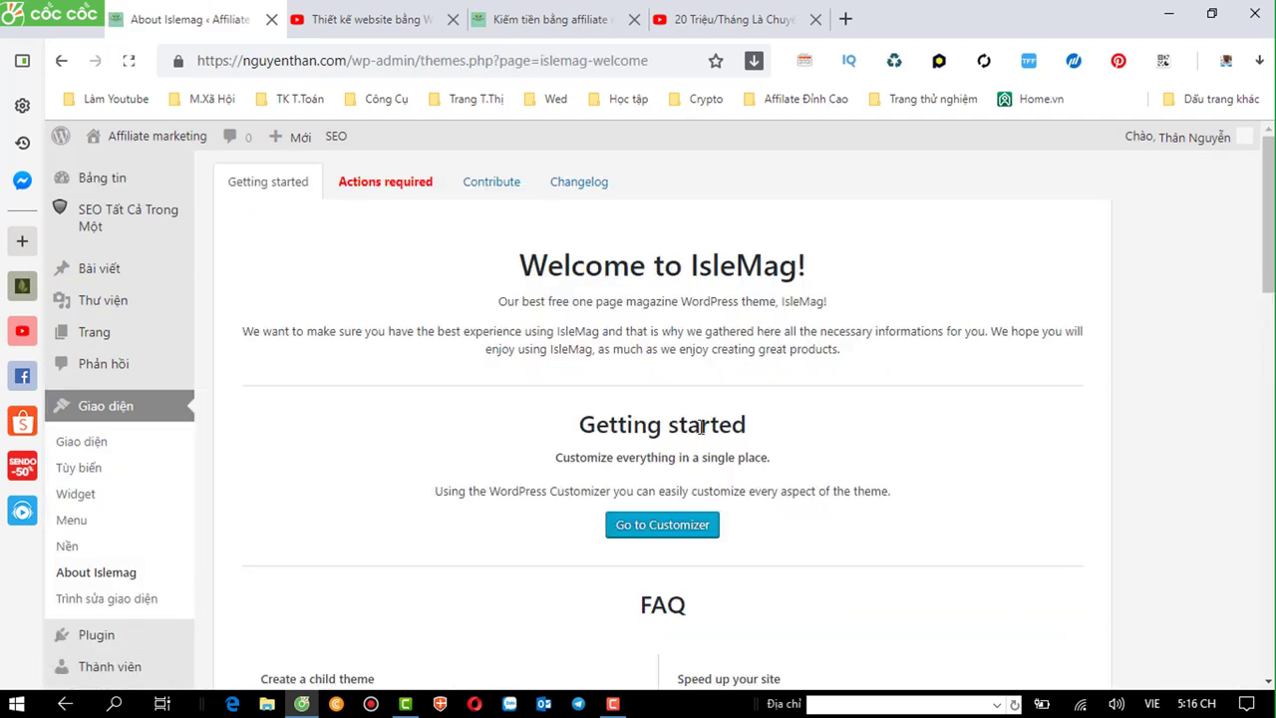
pyautogui.scroll(-3, 583, 431)
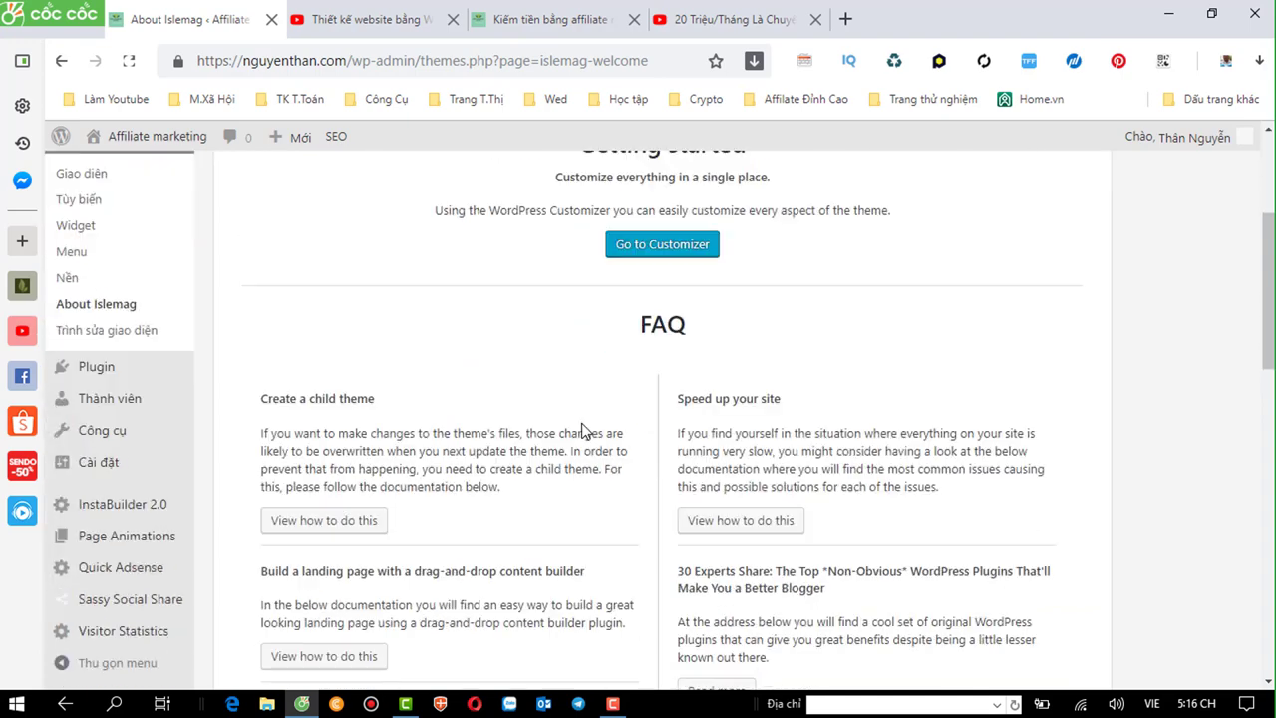
pyautogui.scroll(-2, 584, 430)
pyautogui.scroll(-2, 583, 431)
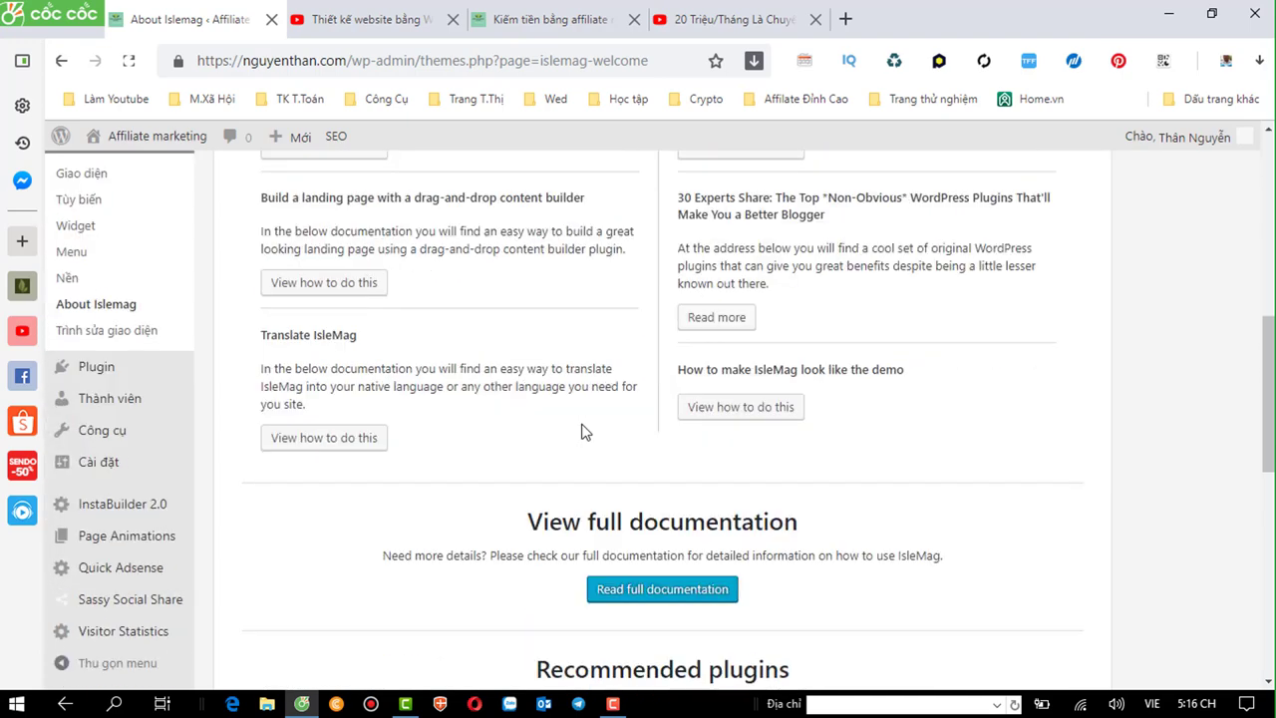
pyautogui.scroll(3, 583, 430)
pyautogui.scroll(1, 583, 424)
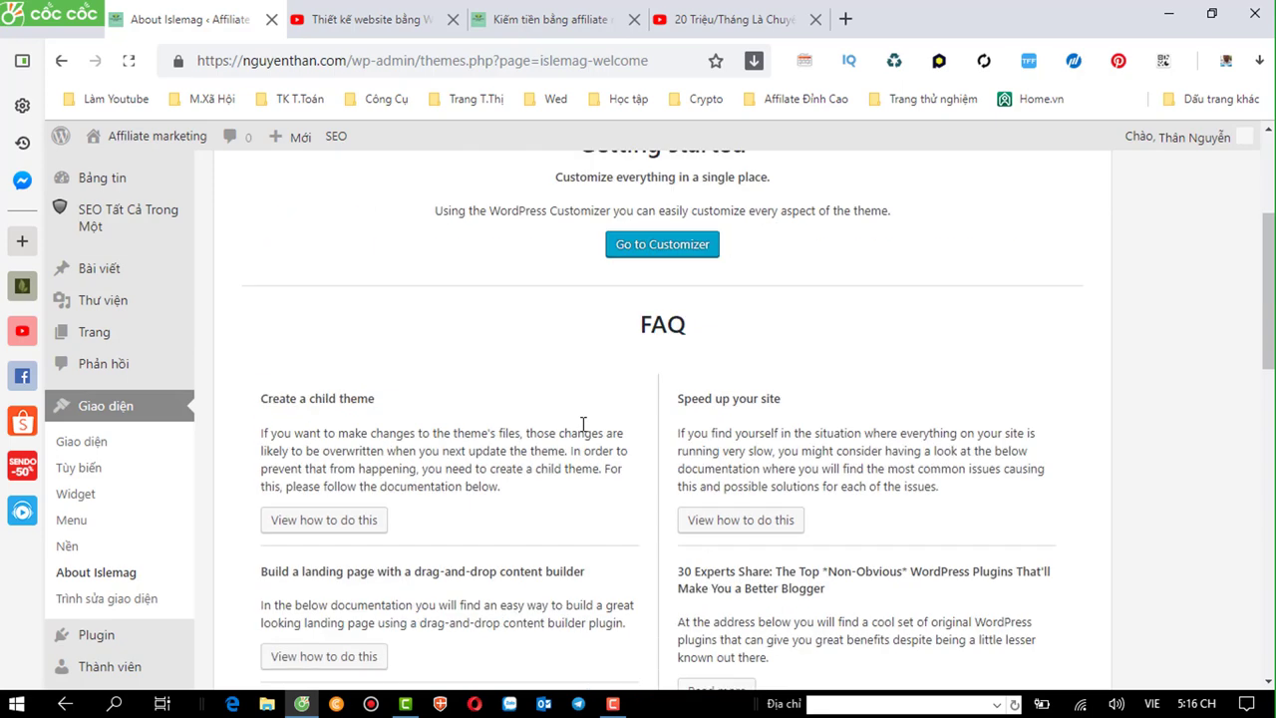
pyautogui.scroll(3, 583, 424)
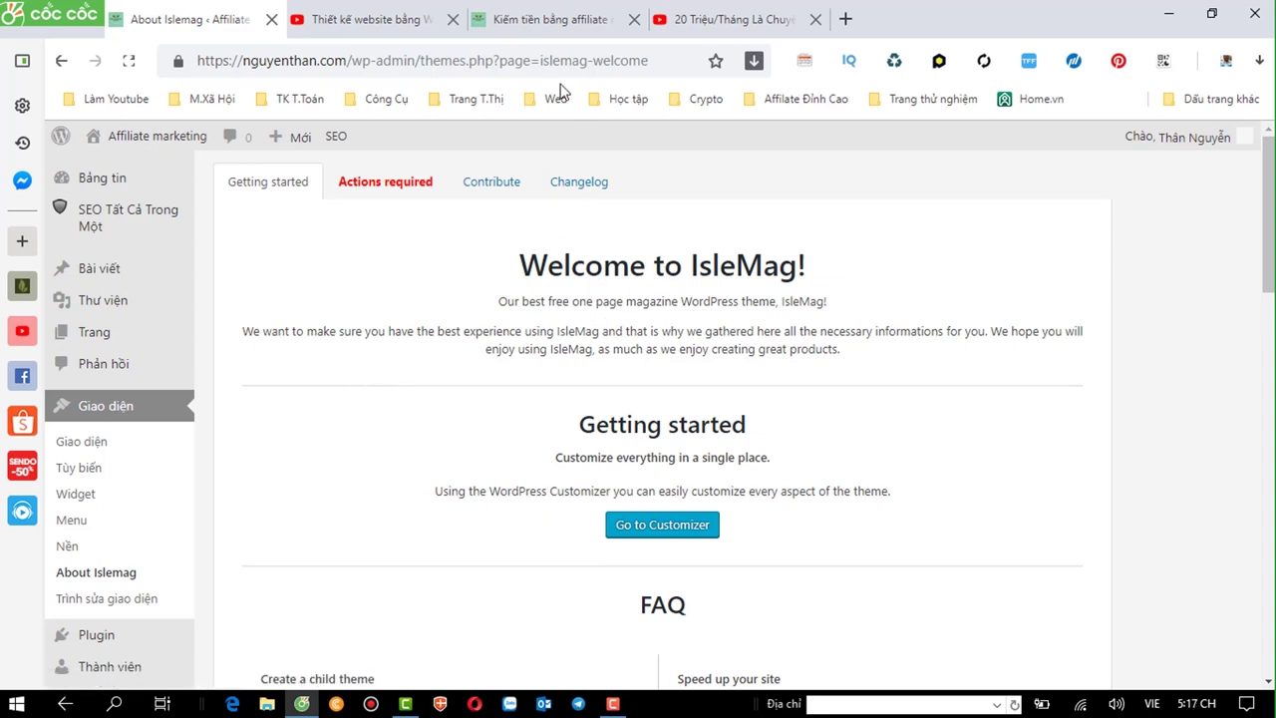
# Scroll through the live site's homepage to the bottom and back to the top.
pyautogui.click(522, 25)
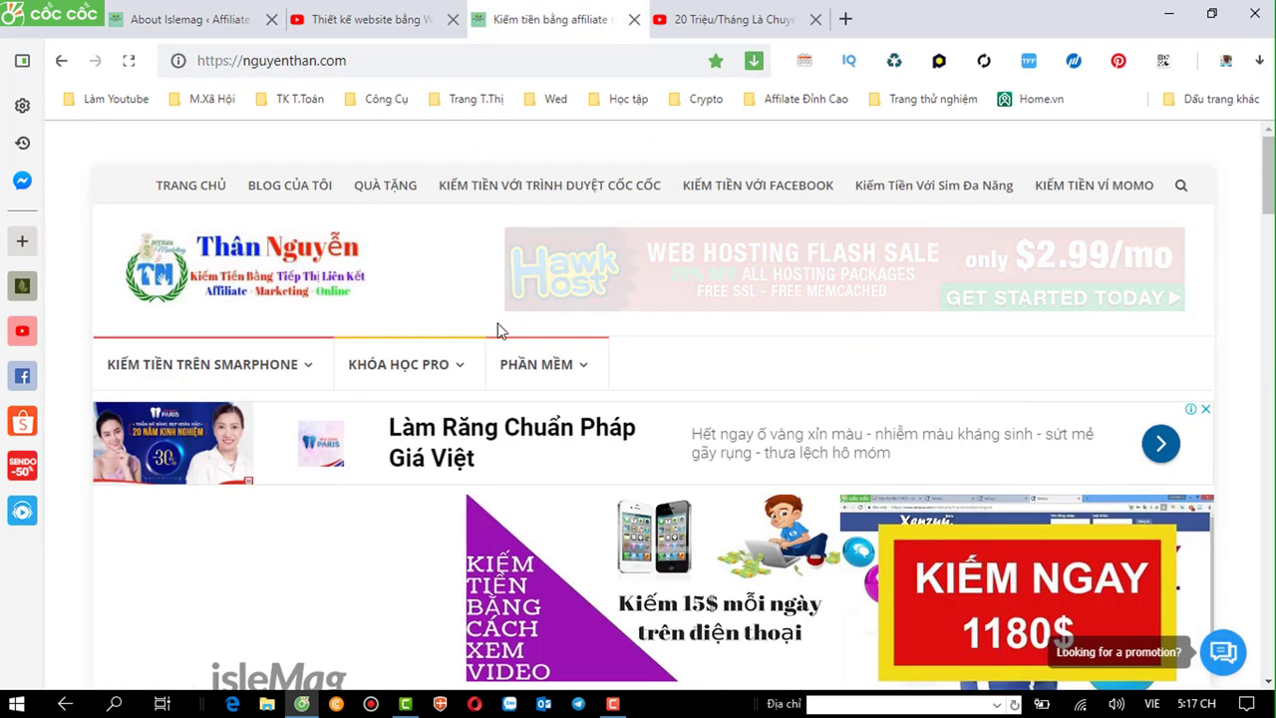
pyautogui.moveTo(532, 394)
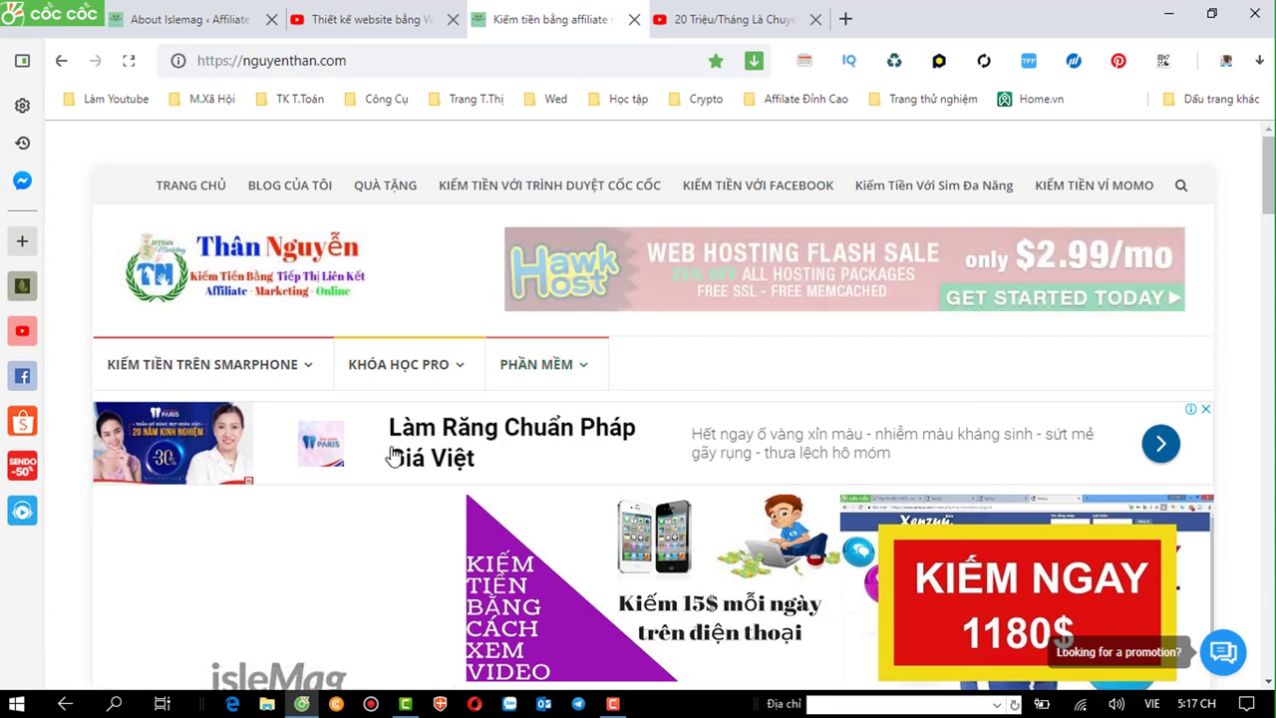
pyautogui.scroll(-1, 395, 455)
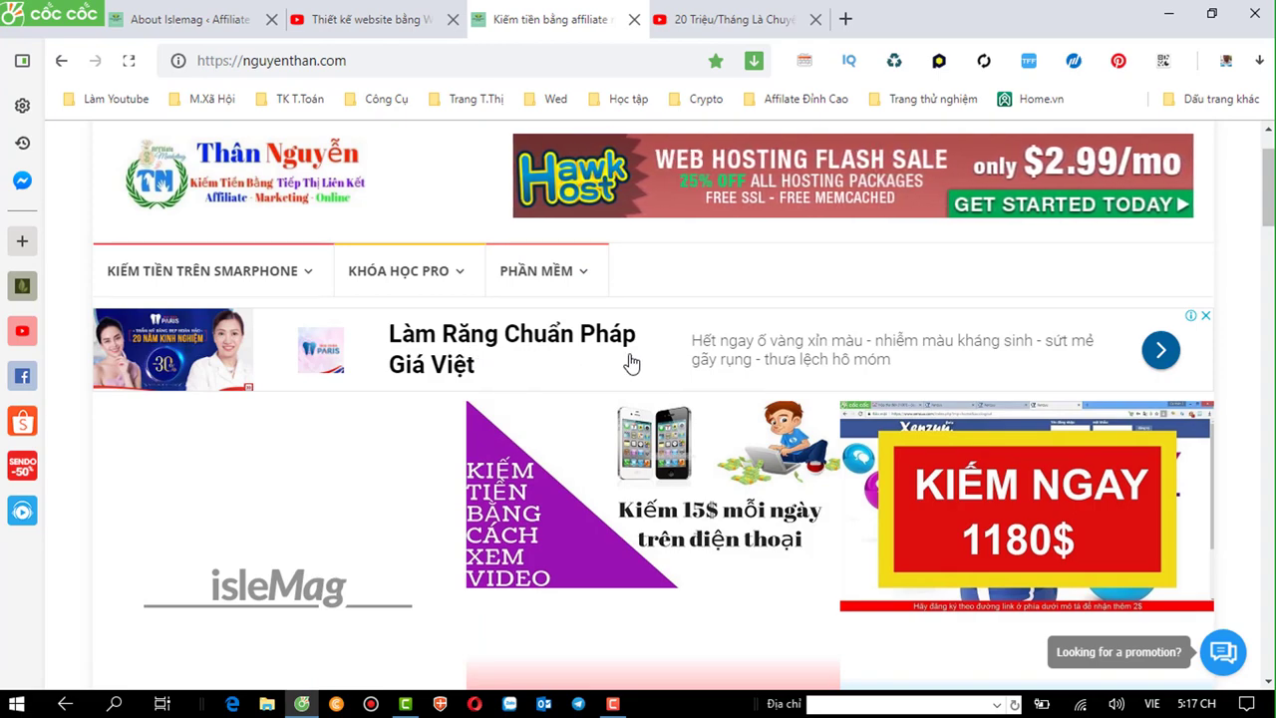
pyautogui.scroll(-3, 632, 362)
pyautogui.scroll(-2, 630, 360)
pyautogui.scroll(-4, 630, 360)
pyautogui.scroll(-2, 630, 360)
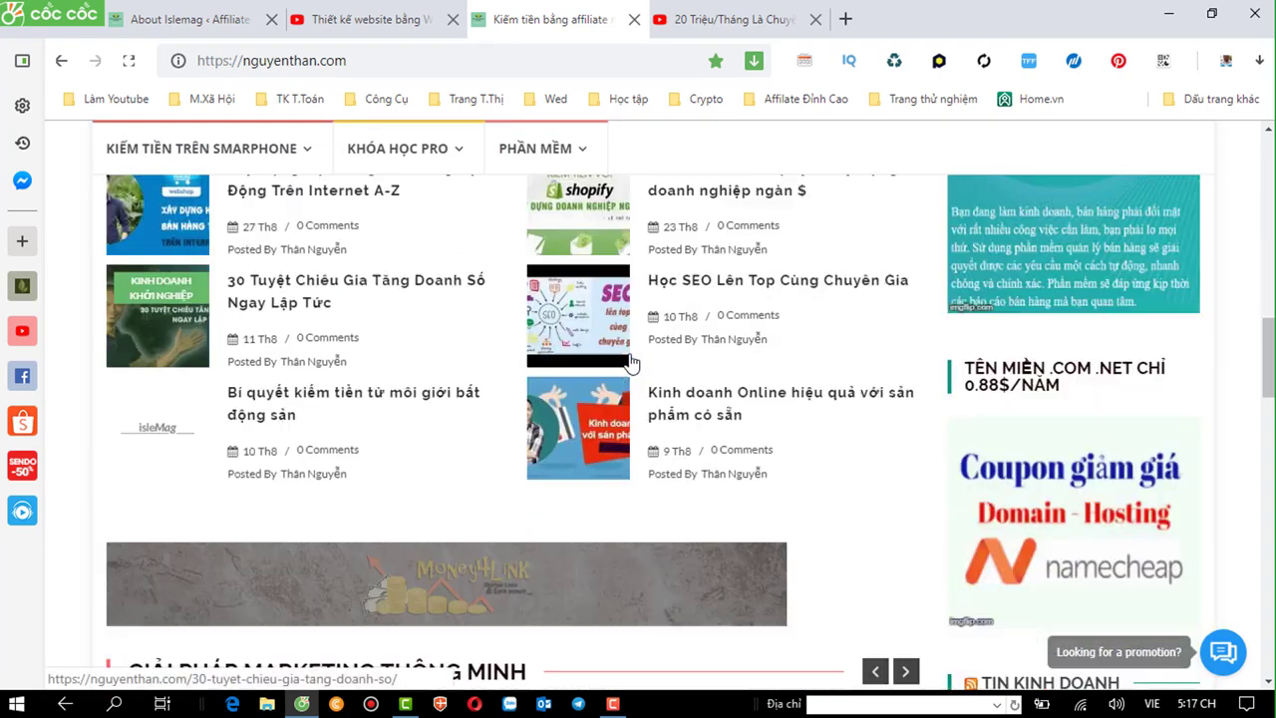
pyautogui.scroll(-3, 632, 364)
pyautogui.scroll(-4, 631, 364)
pyautogui.scroll(-5, 631, 364)
pyautogui.scroll(-4, 631, 364)
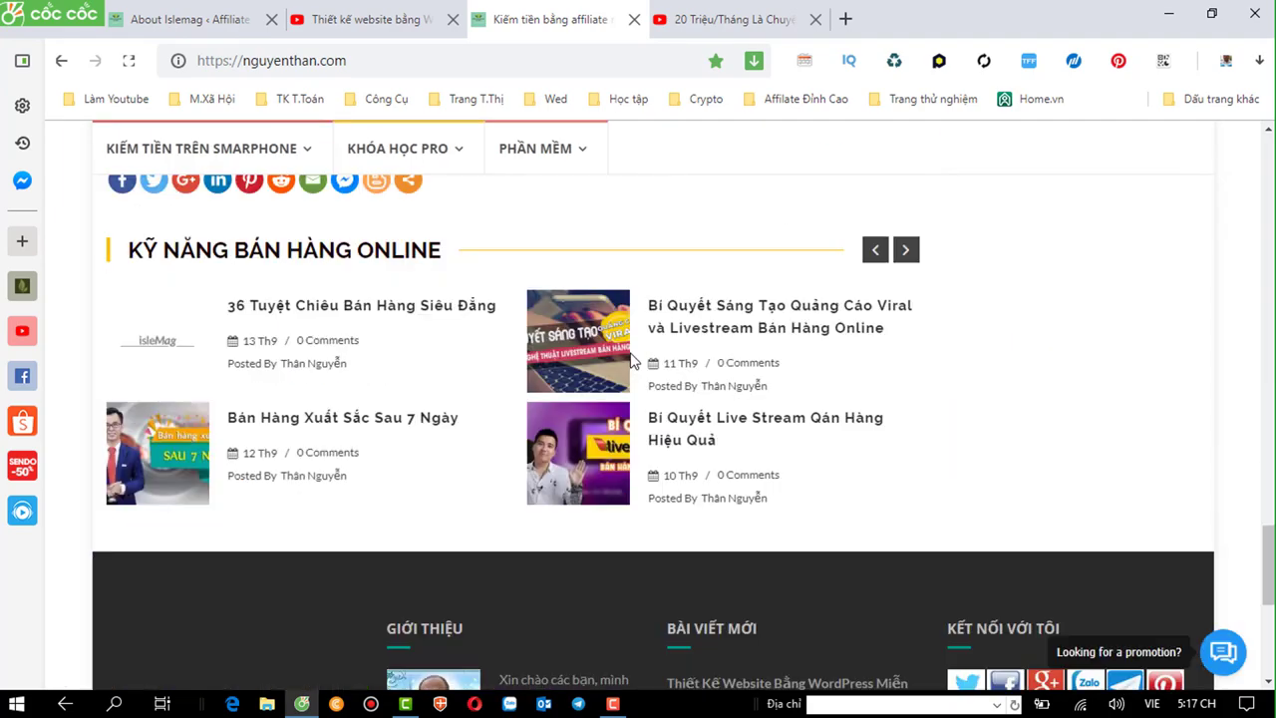
pyautogui.scroll(-4, 630, 359)
pyautogui.scroll(-1, 630, 352)
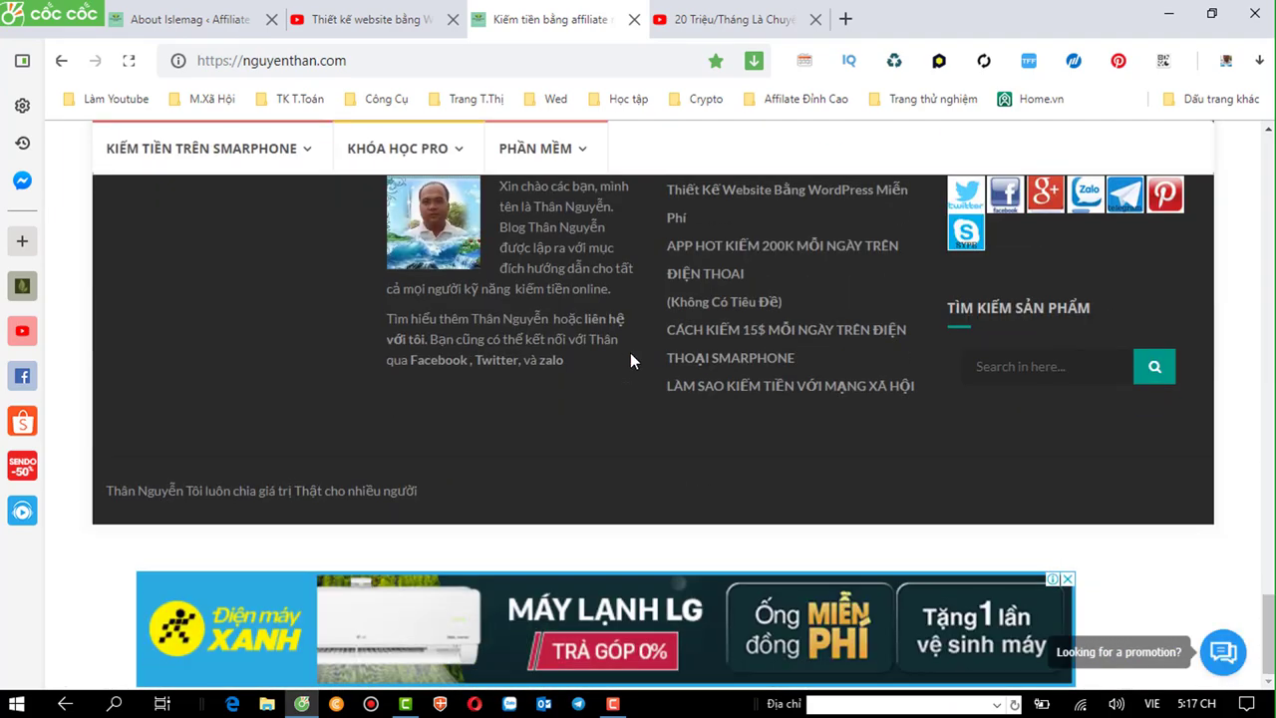
pyautogui.scroll(4, 630, 359)
pyautogui.scroll(4, 630, 359)
pyautogui.scroll(3, 630, 359)
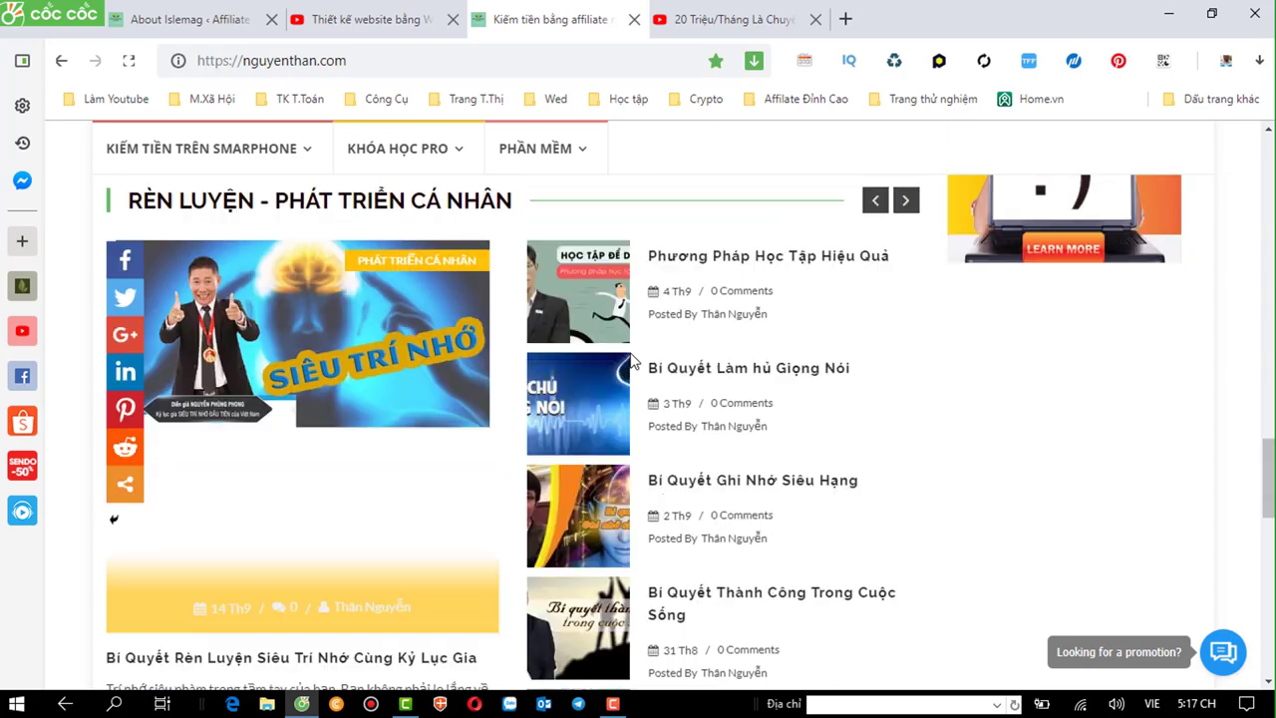
pyautogui.scroll(3, 630, 359)
pyautogui.scroll(4, 631, 359)
pyautogui.scroll(2, 630, 359)
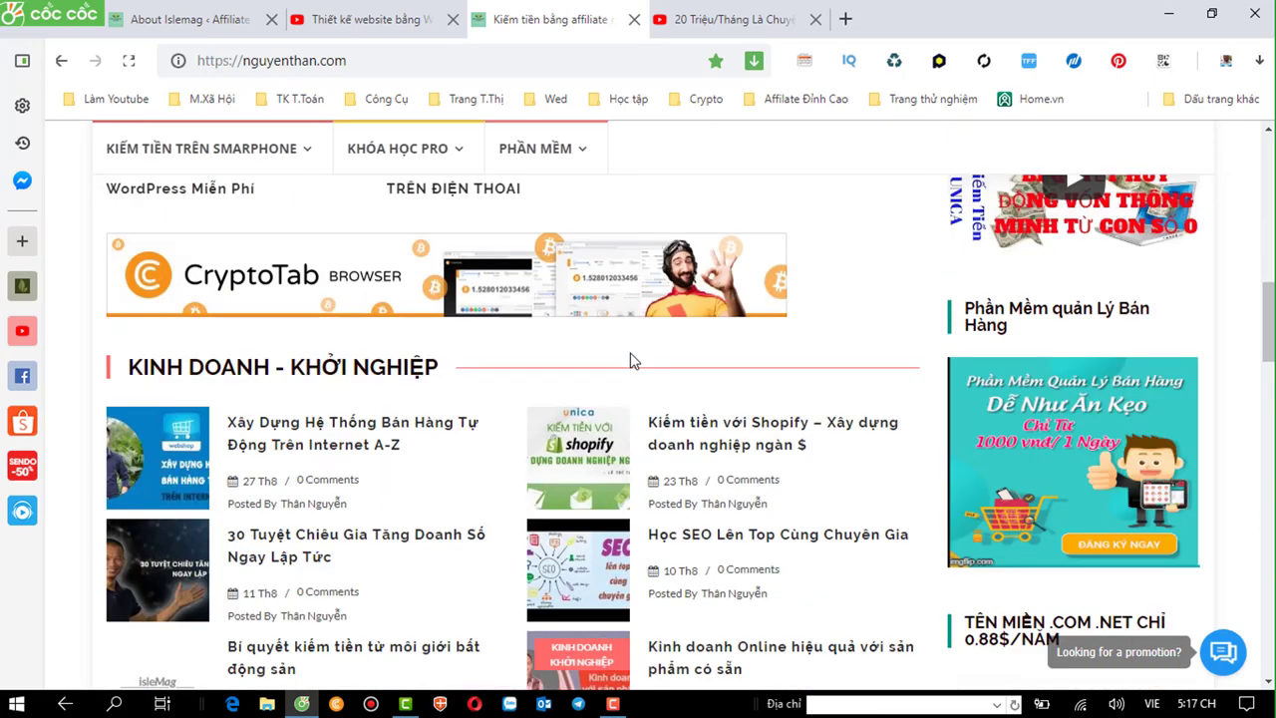
pyautogui.scroll(1, 630, 359)
pyautogui.scroll(4, 633, 356)
pyautogui.scroll(3, 619, 339)
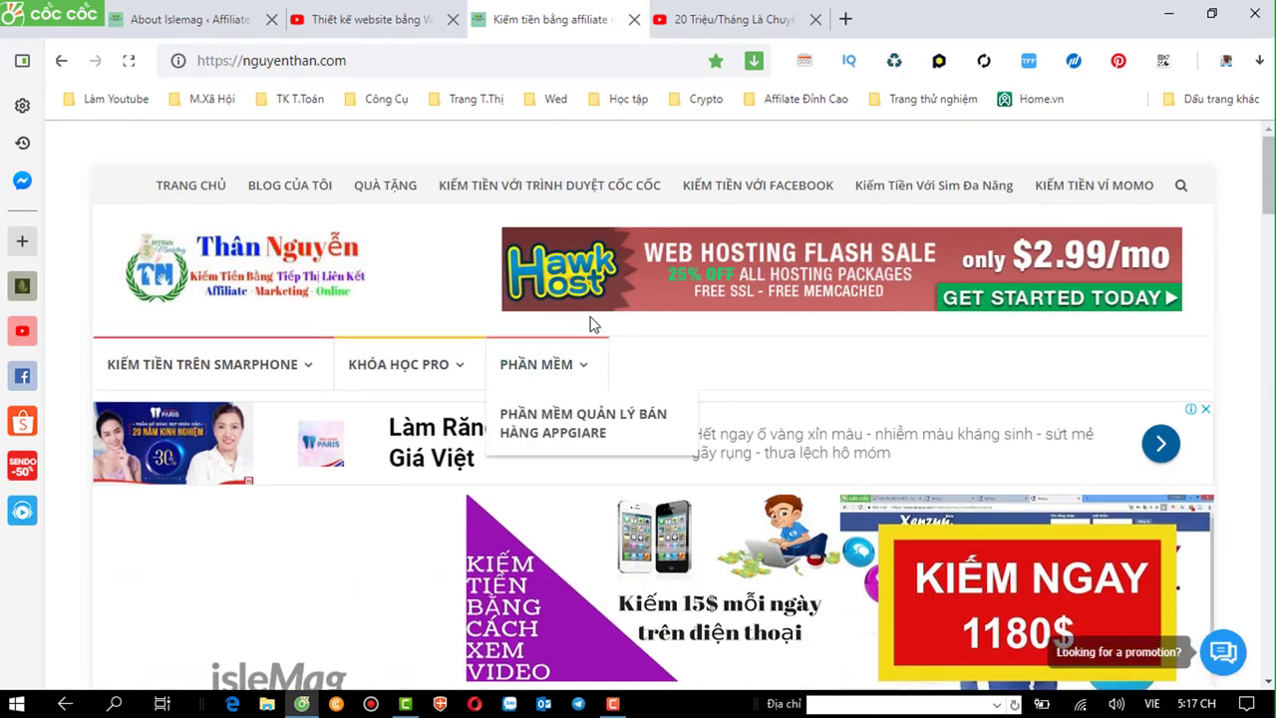
# Reload the site homepage, then return to the IsleMag theme welcome page in the admin.
pyautogui.click(370, 66)
pyautogui.press('Return')
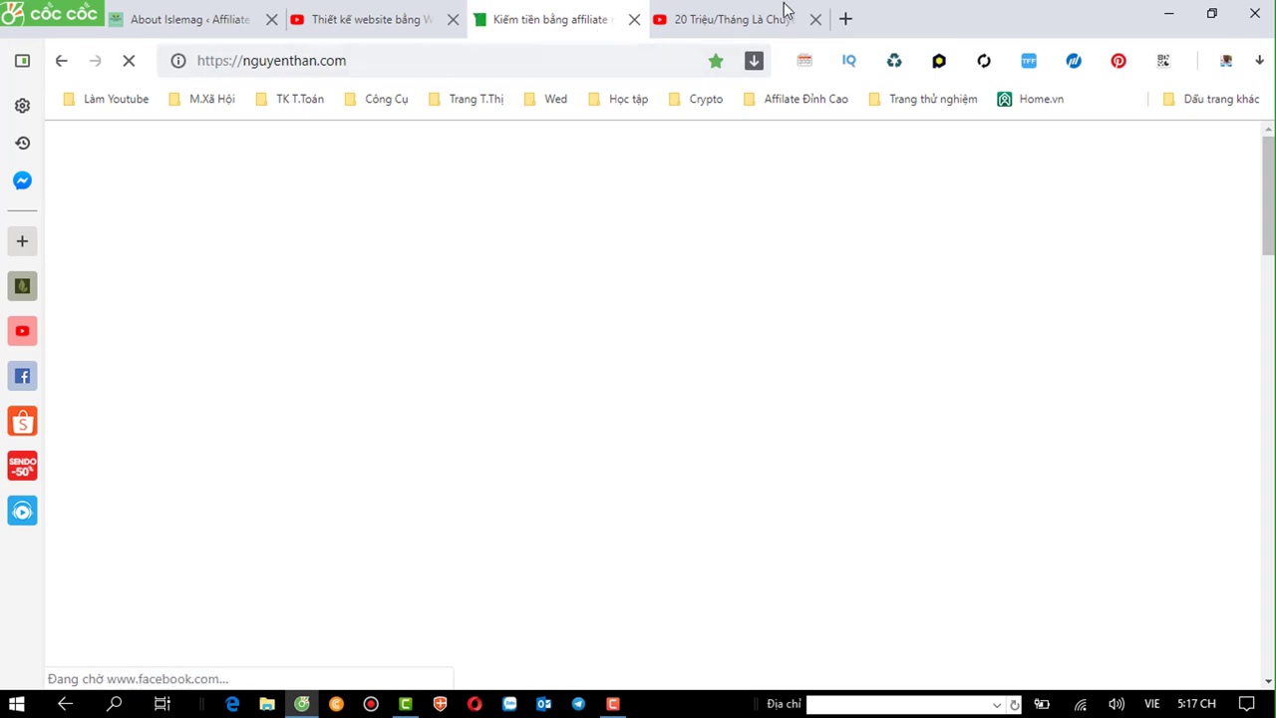
pyautogui.click(397, 14)
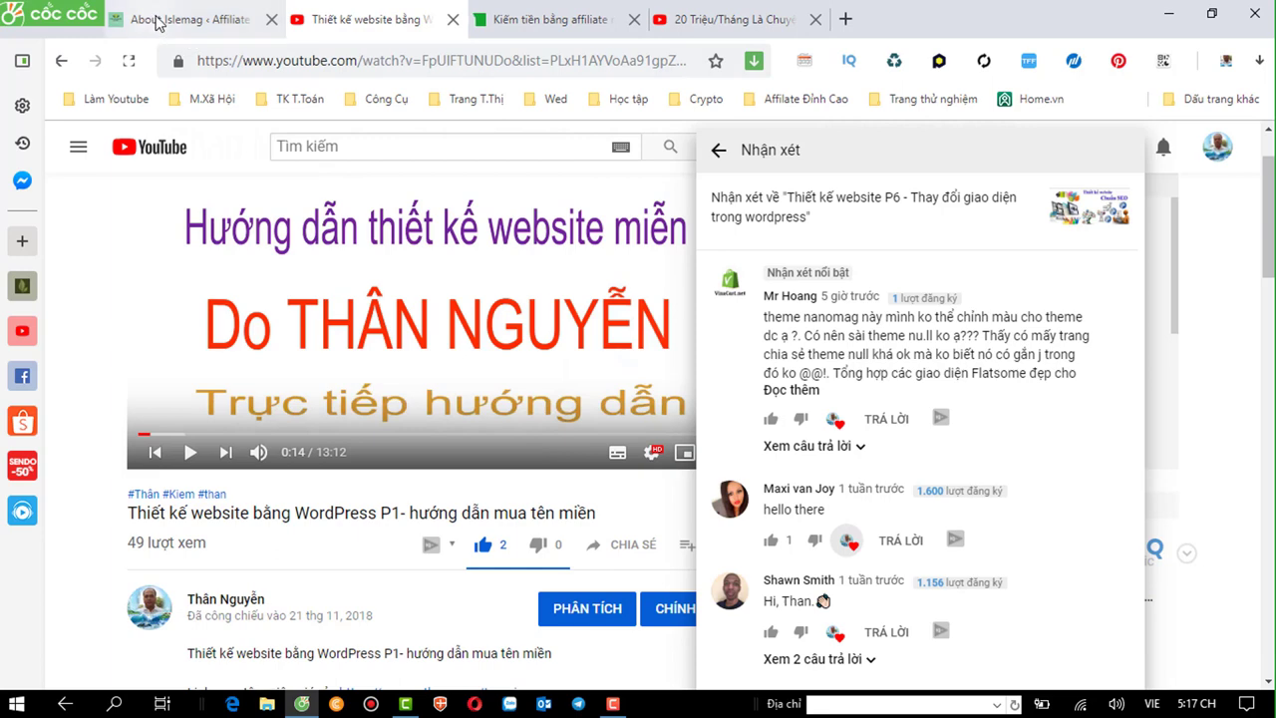
pyautogui.click(156, 20)
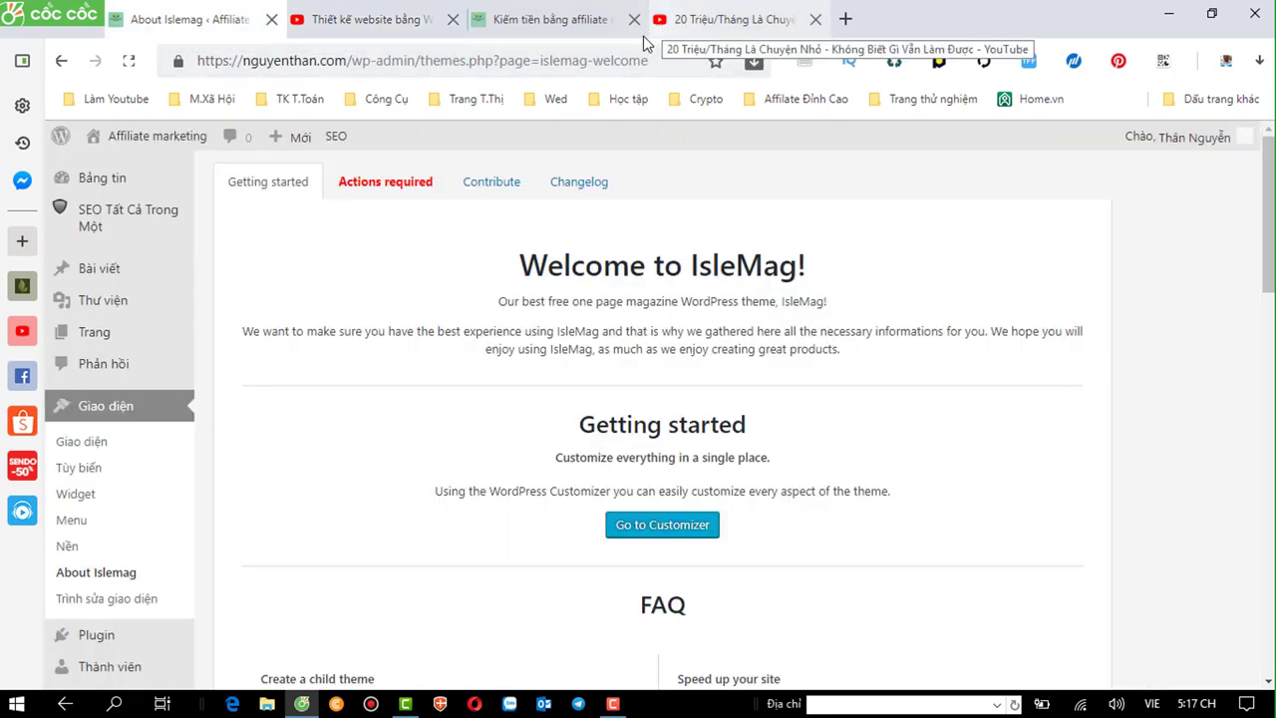
pyautogui.click(570, 20)
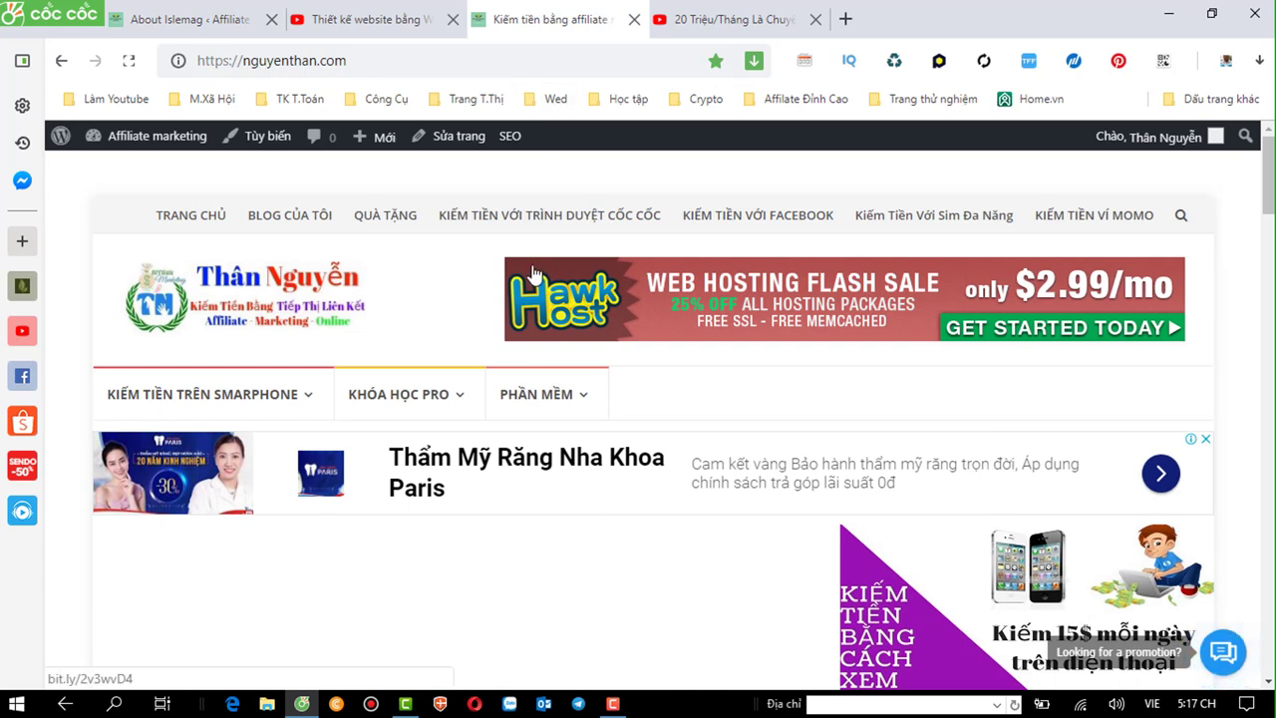
pyautogui.scroll(-2, 529, 299)
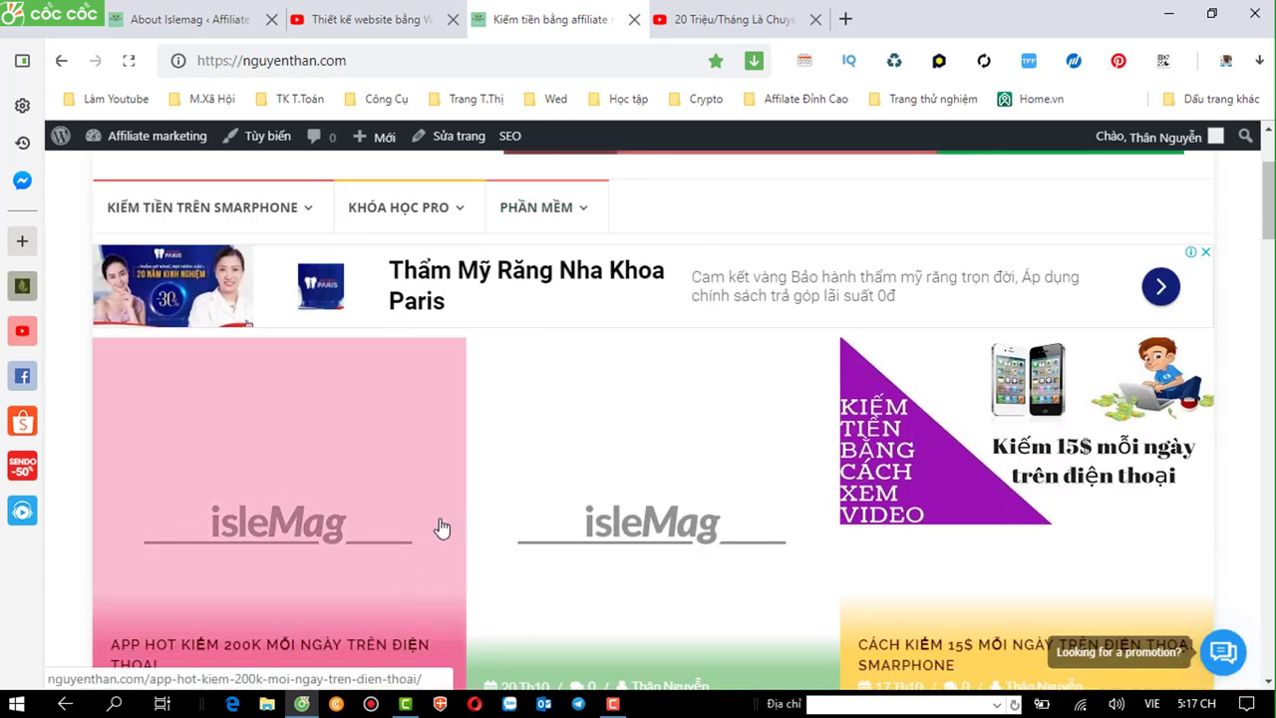
pyautogui.scroll(2, 436, 527)
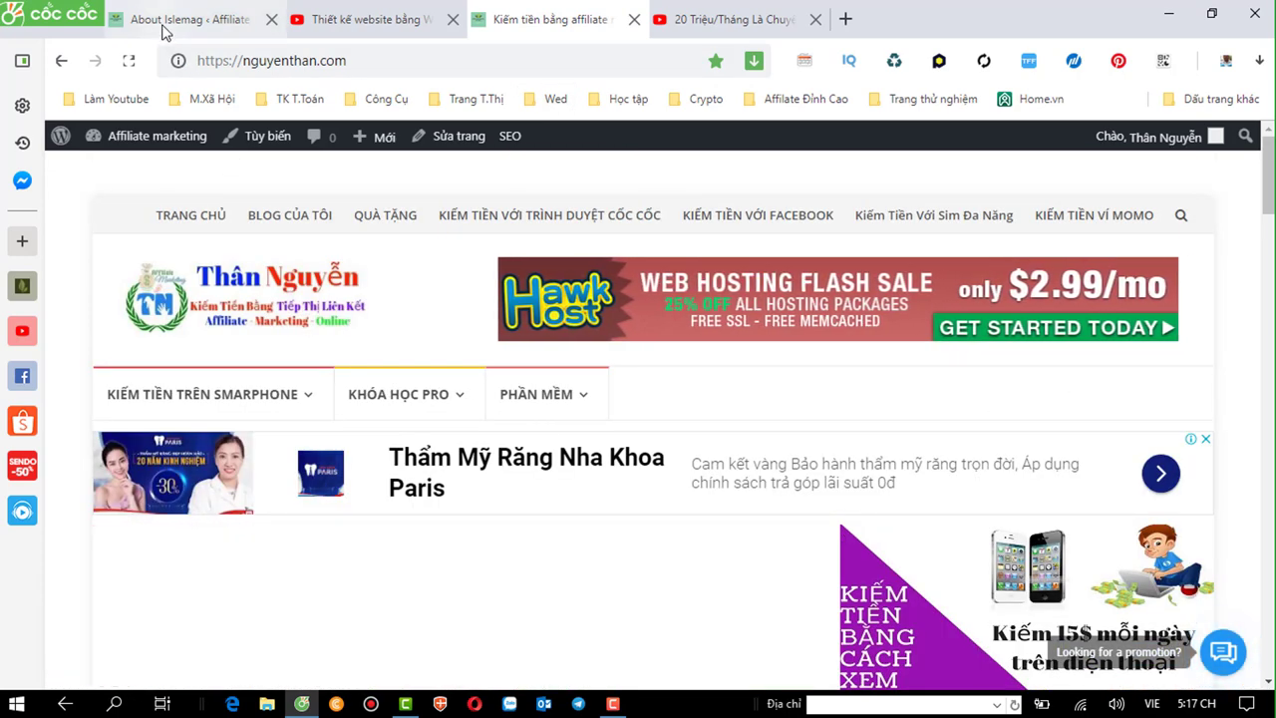
pyautogui.click(189, 18)
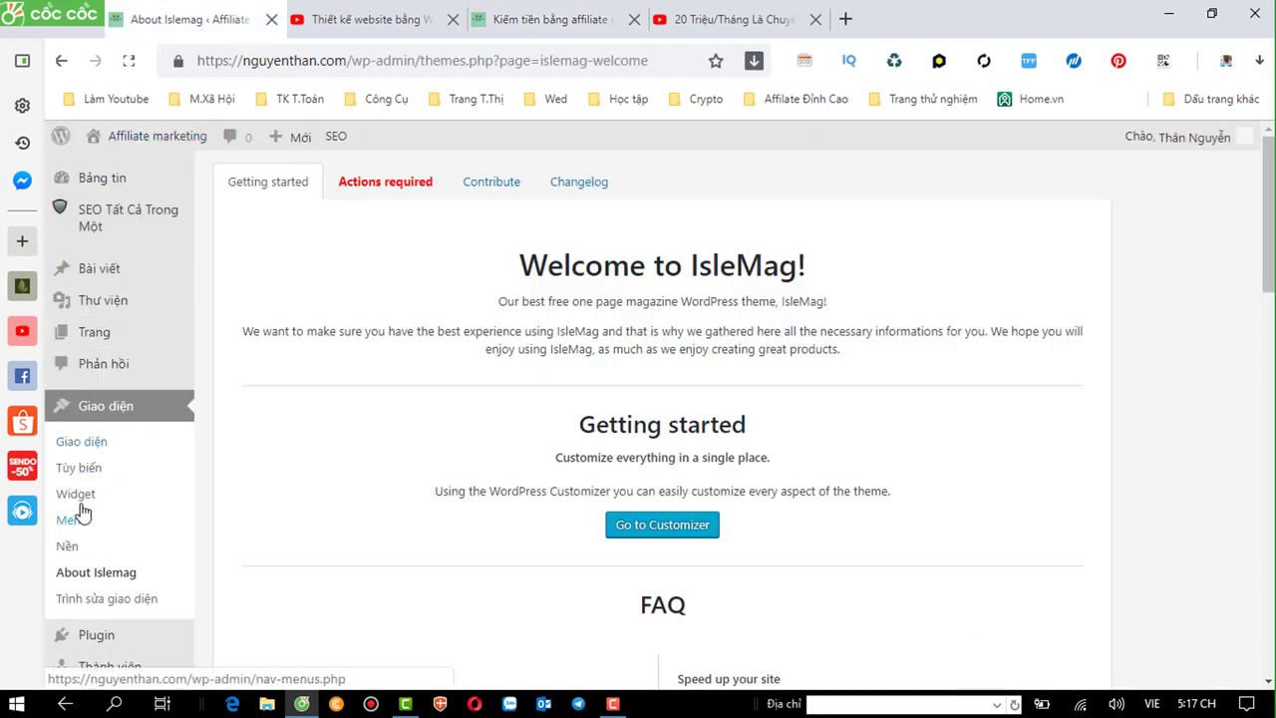
# Launch the IsleMag Customizer from 'Go to Customizer' and scroll down its live homepage preview.
pyautogui.click(98, 473)
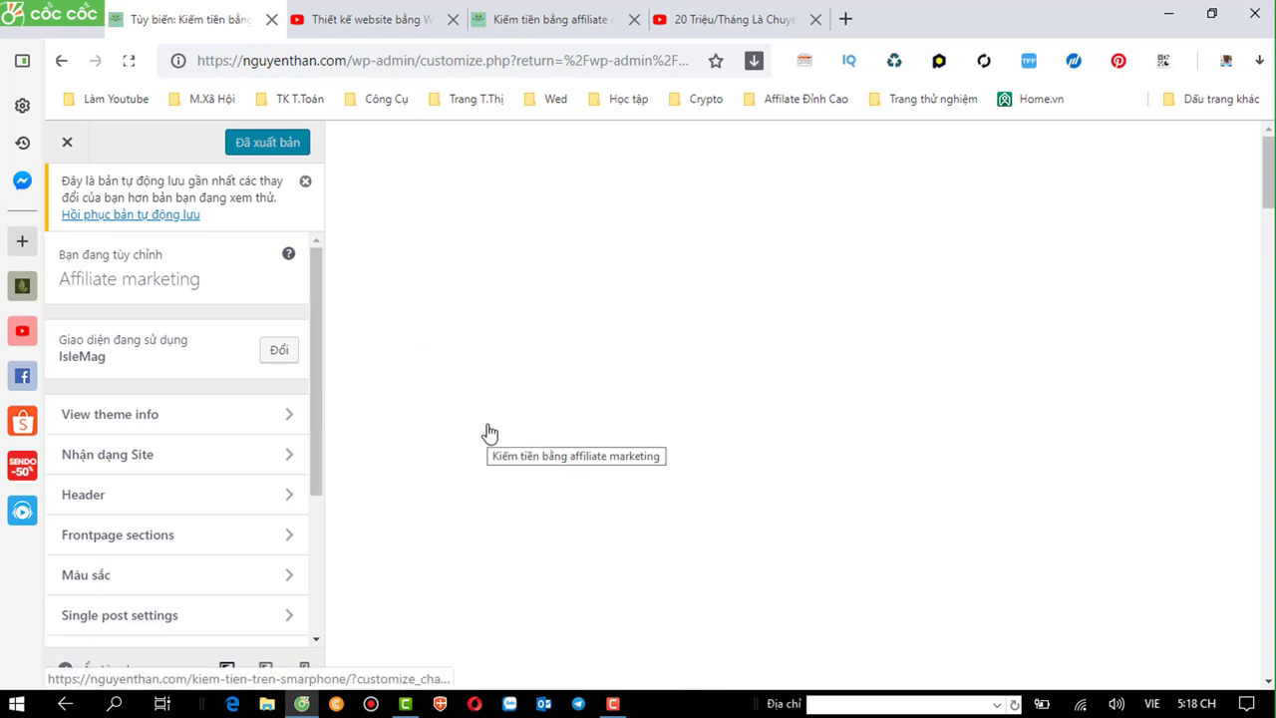
pyautogui.moveTo(635, 447)
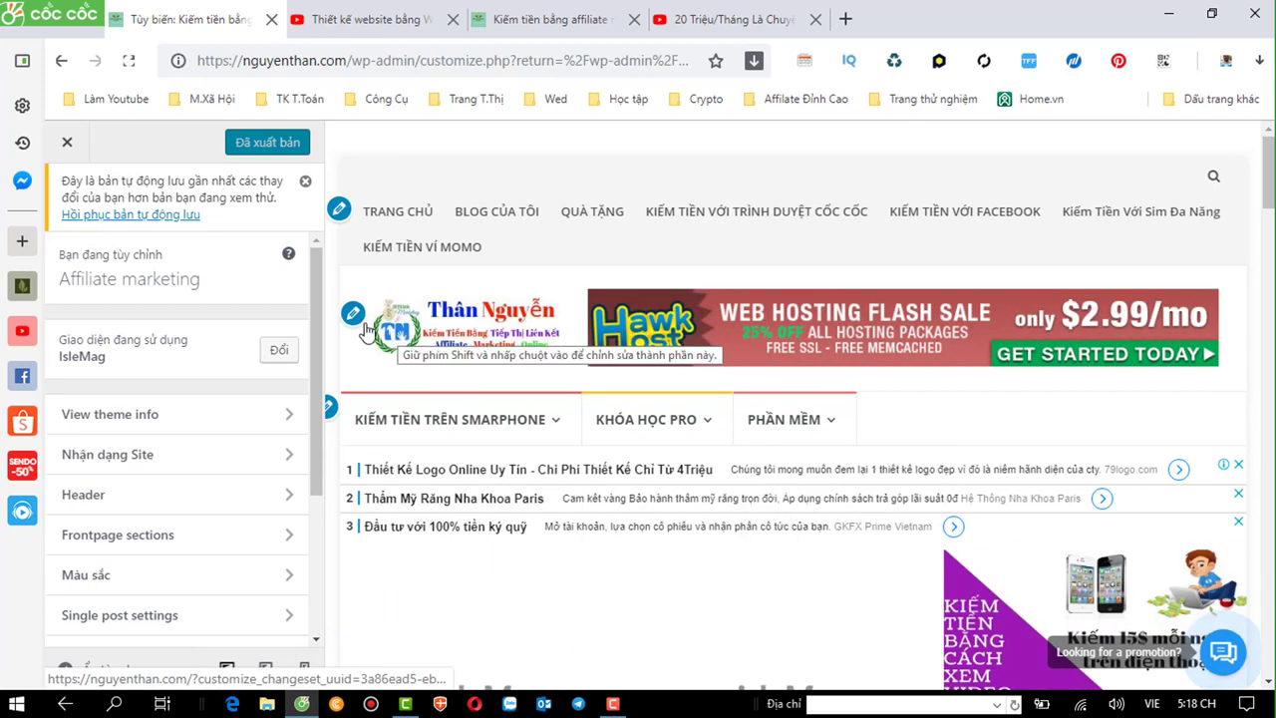
pyautogui.scroll(-1, 411, 339)
pyautogui.moveTo(409, 330)
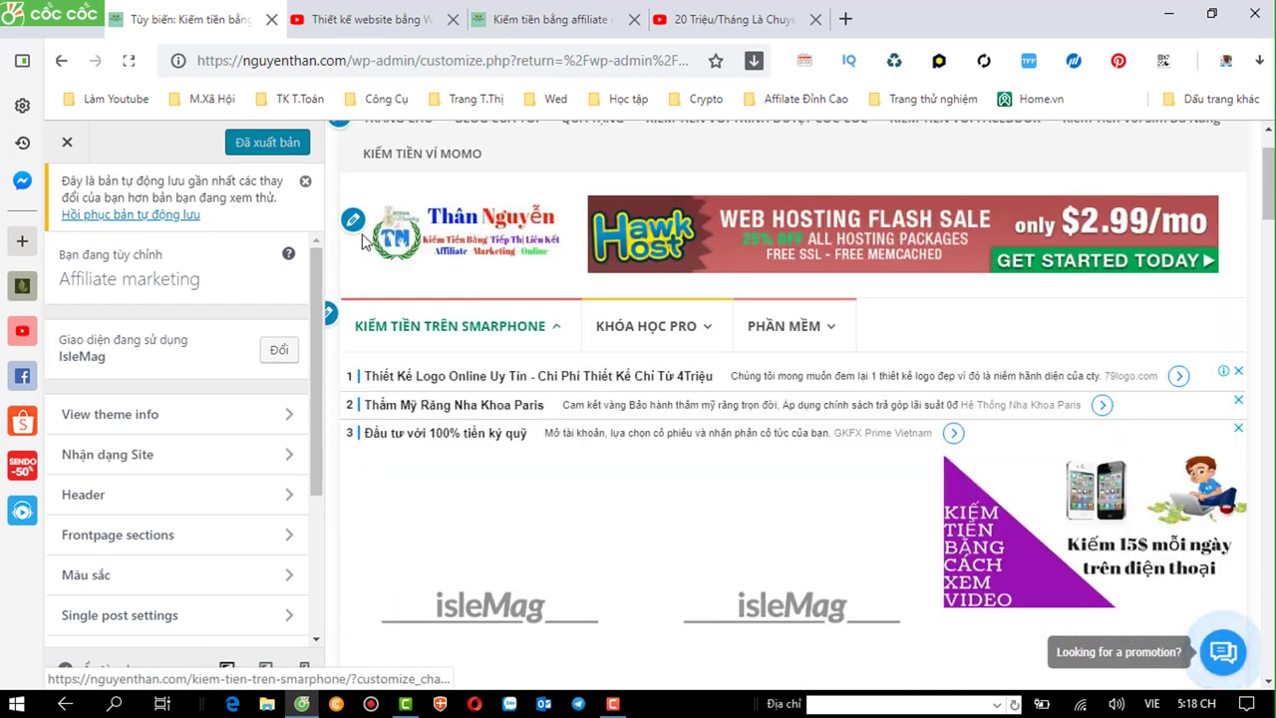
pyautogui.scroll(-2, 626, 271)
pyautogui.scroll(-2, 626, 271)
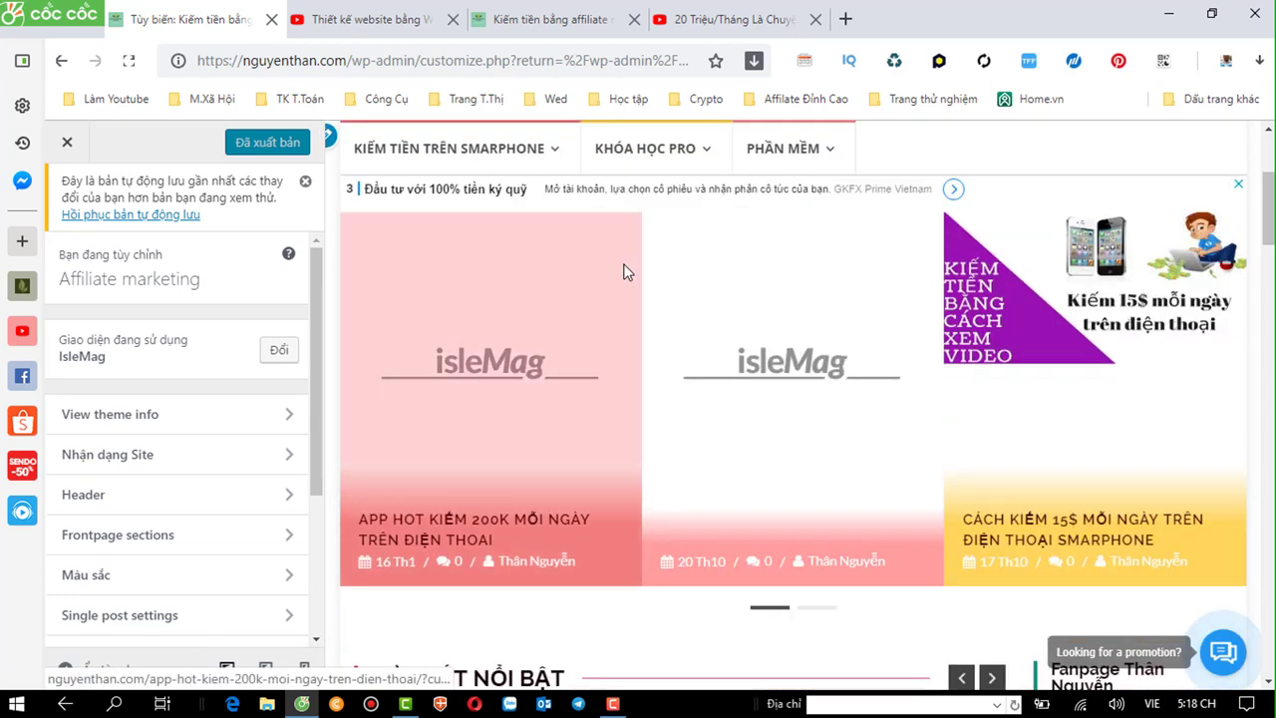
pyautogui.scroll(-2, 622, 273)
pyautogui.scroll(-1, 618, 280)
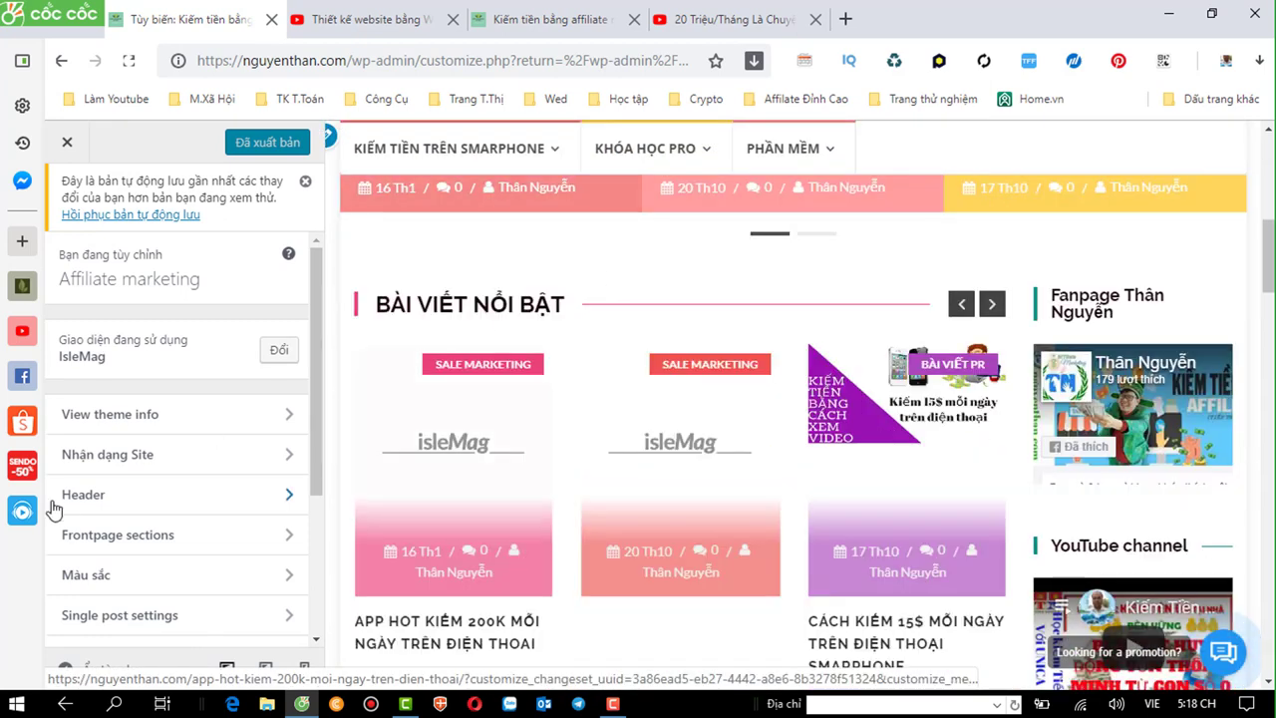
pyautogui.scroll(-1, 189, 464)
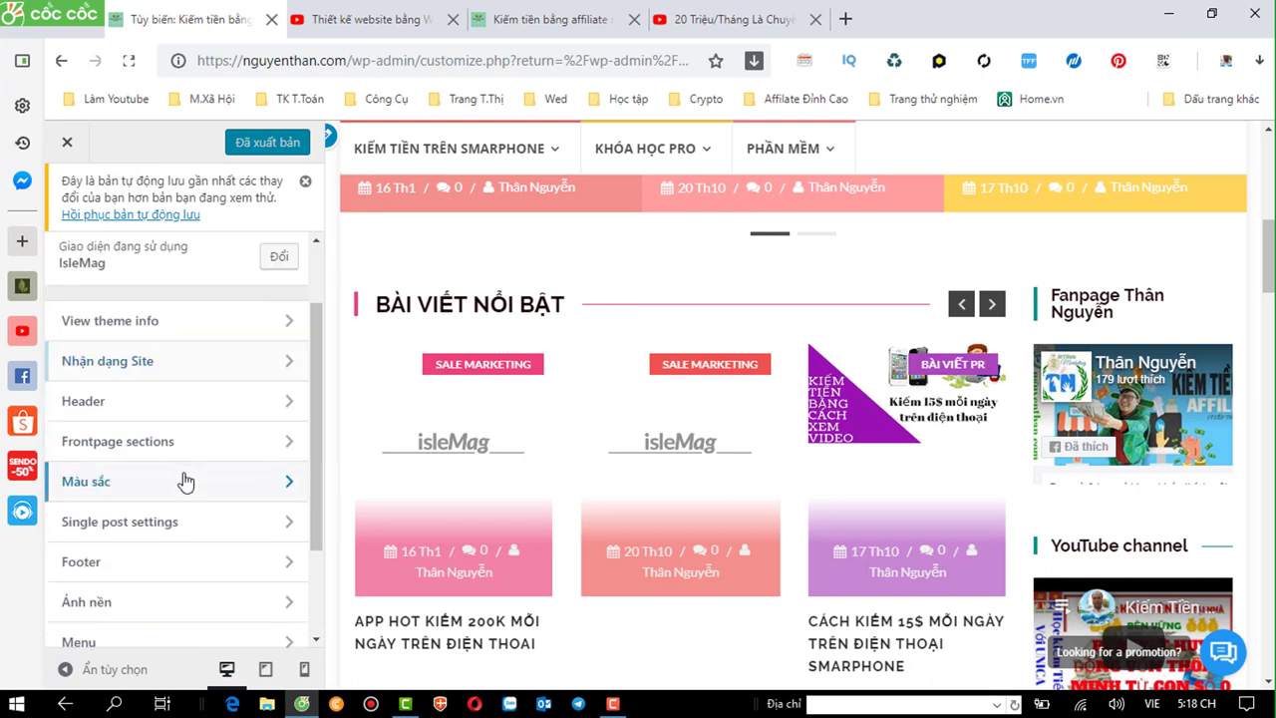
# Open the Customizer's 'Màu sắc' (Colors) section and scroll its colour settings.
pyautogui.click(259, 487)
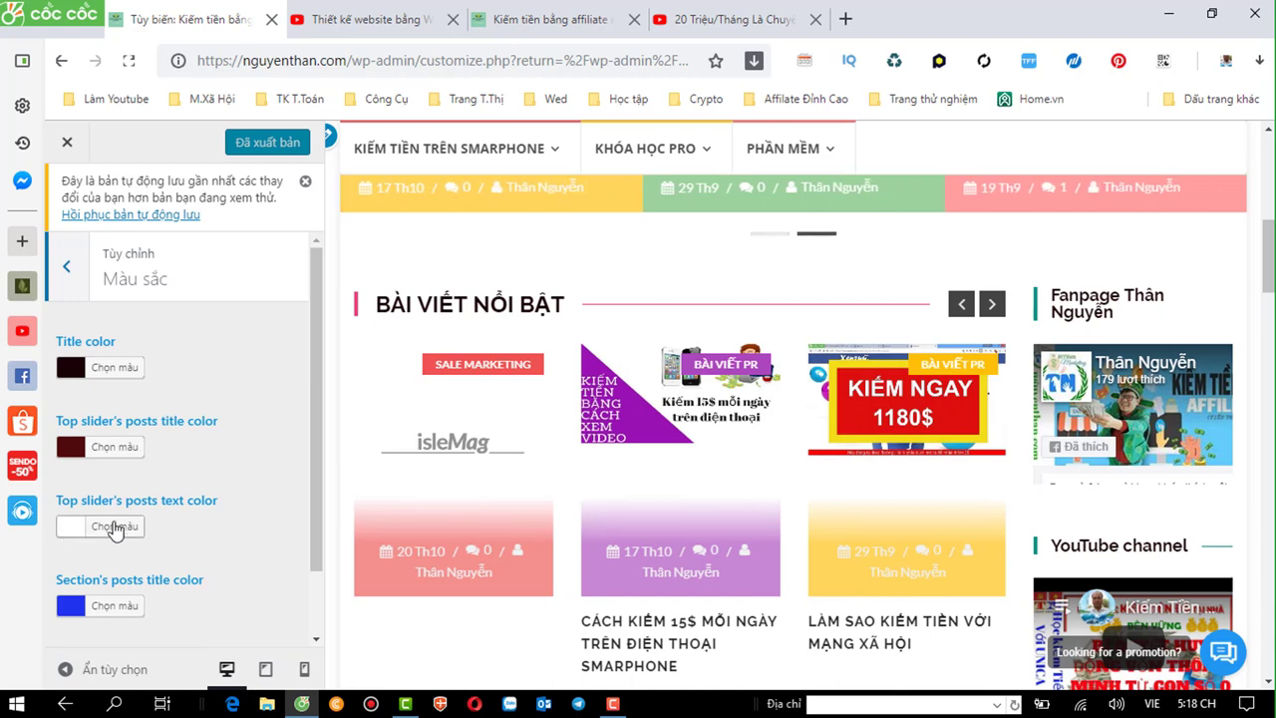
pyautogui.scroll(-1, 153, 509)
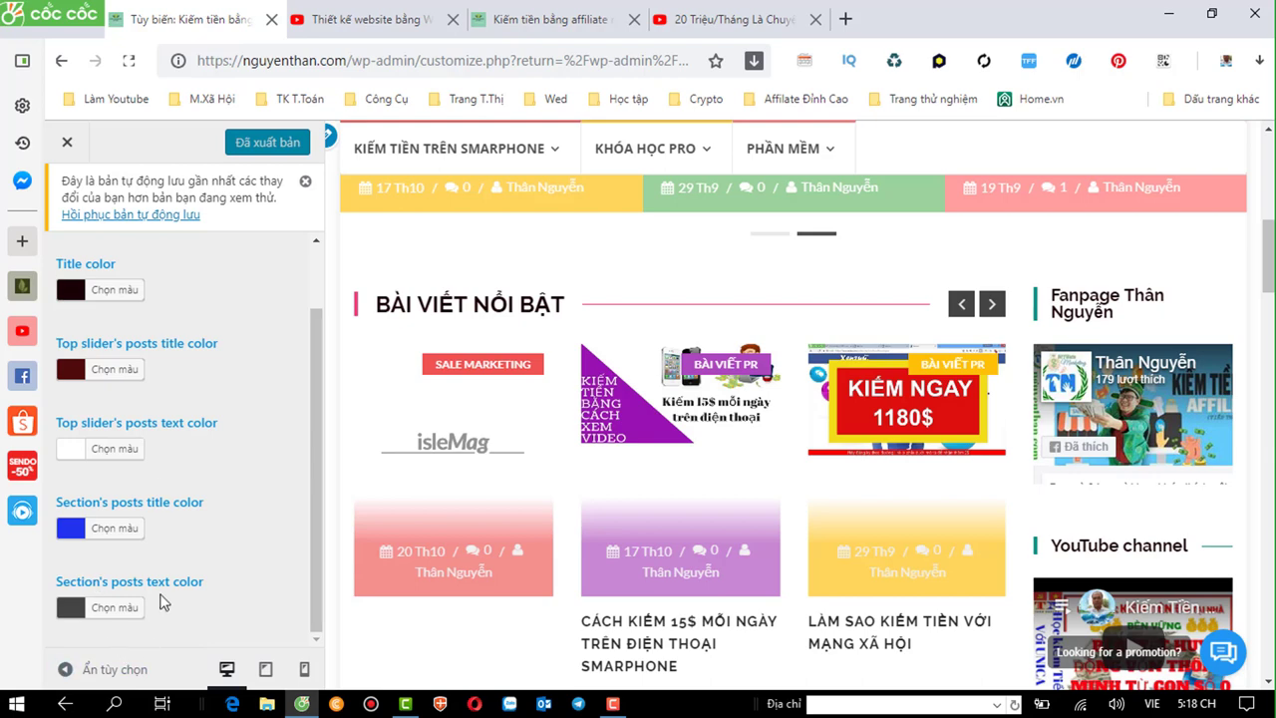
# Like the top three comments on the 'Thiết kế website' tutorial video, then return to the Customizer.
pyautogui.click(712, 22)
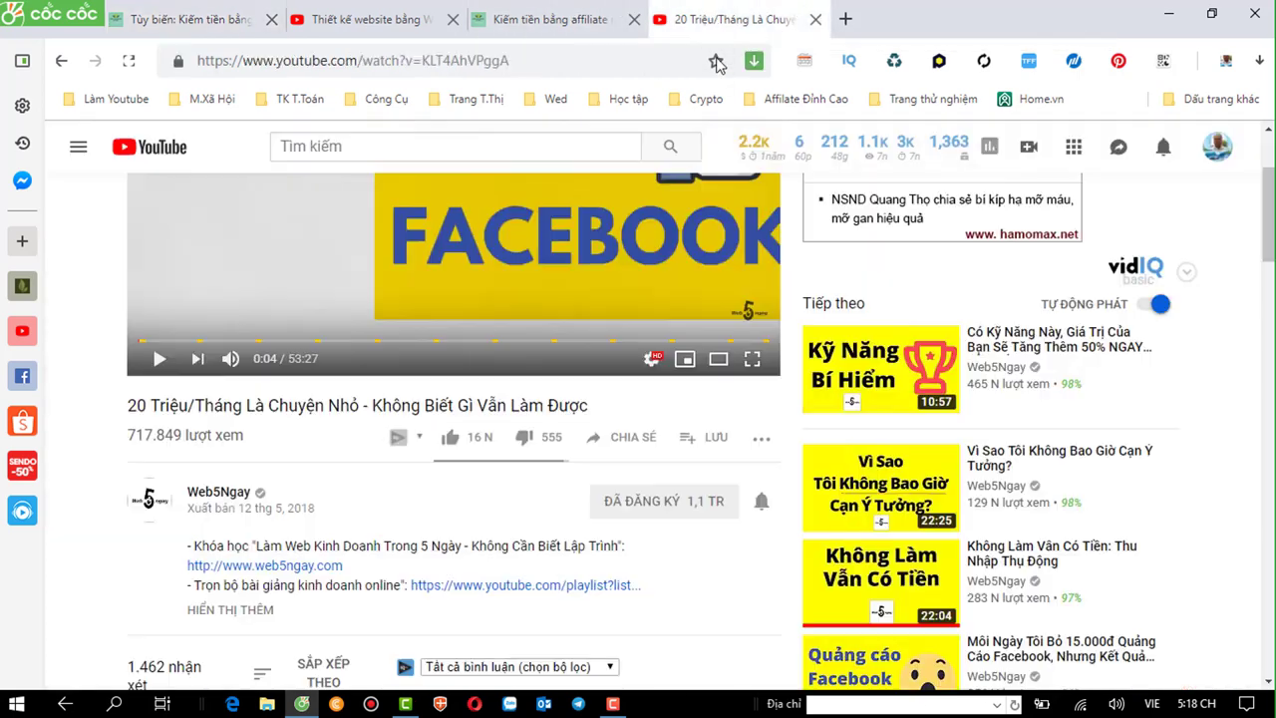
pyautogui.click(376, 18)
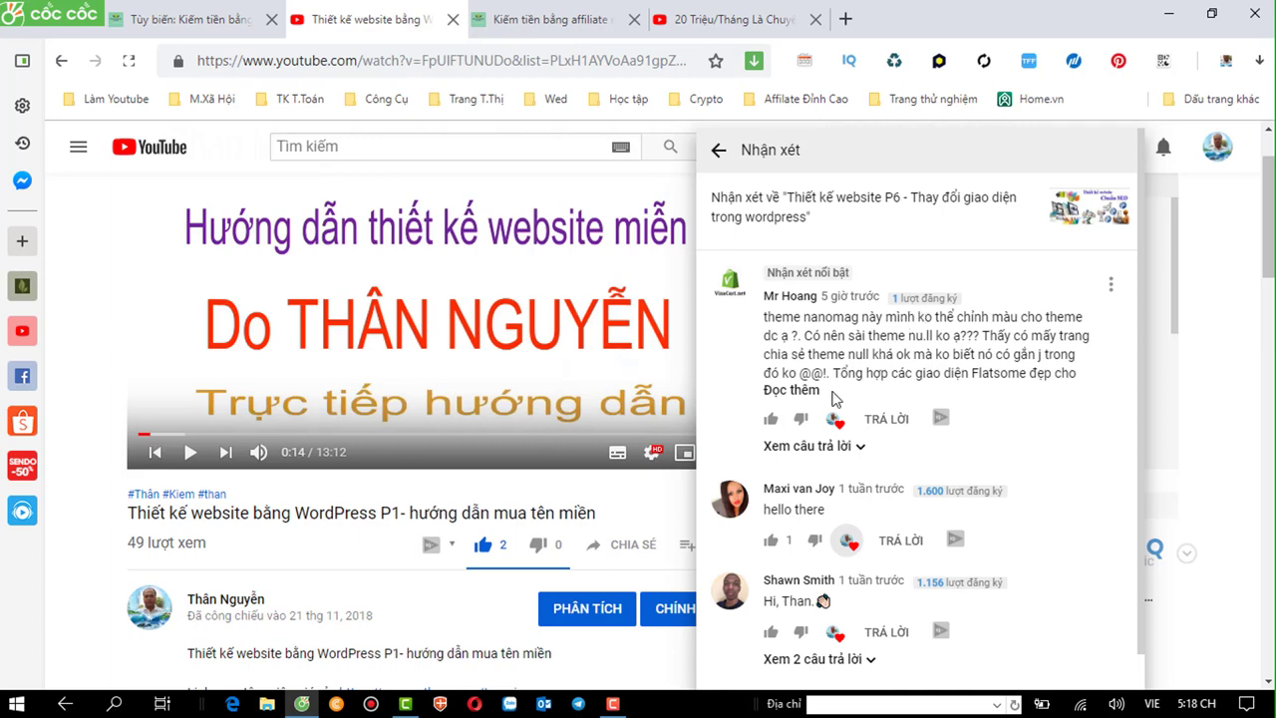
pyautogui.click(774, 420)
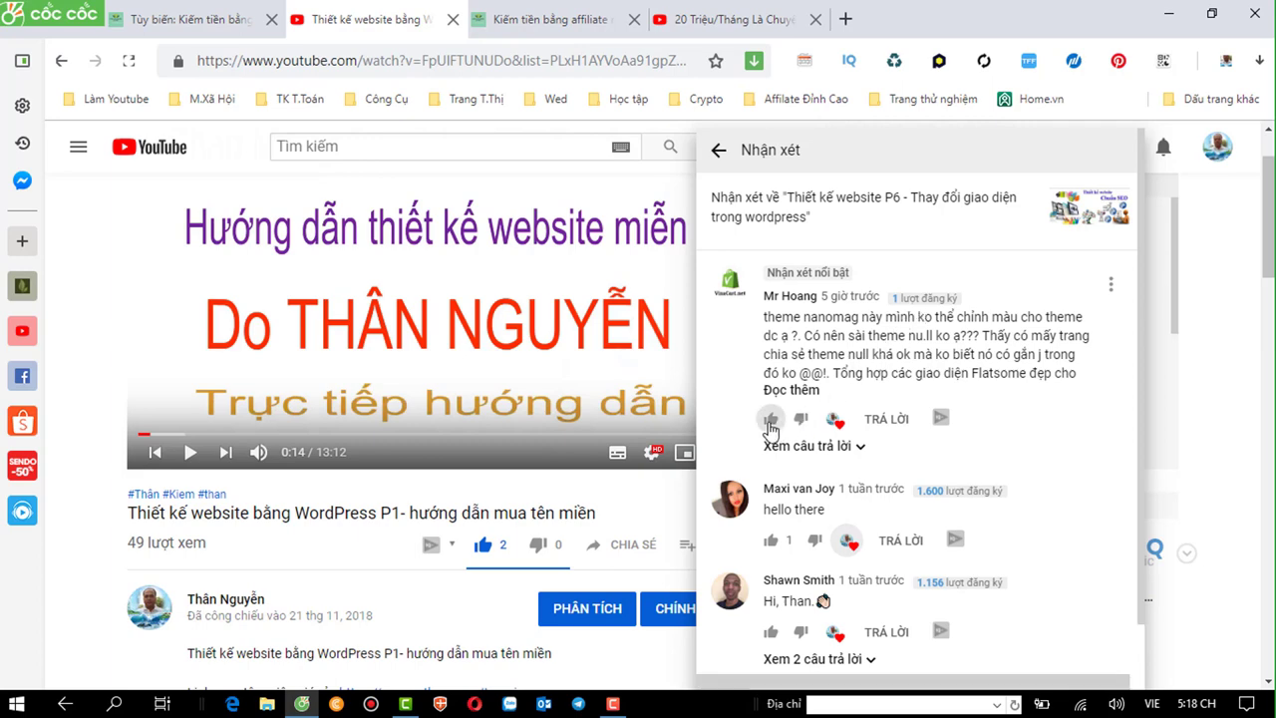
pyautogui.click(772, 541)
pyautogui.click(772, 633)
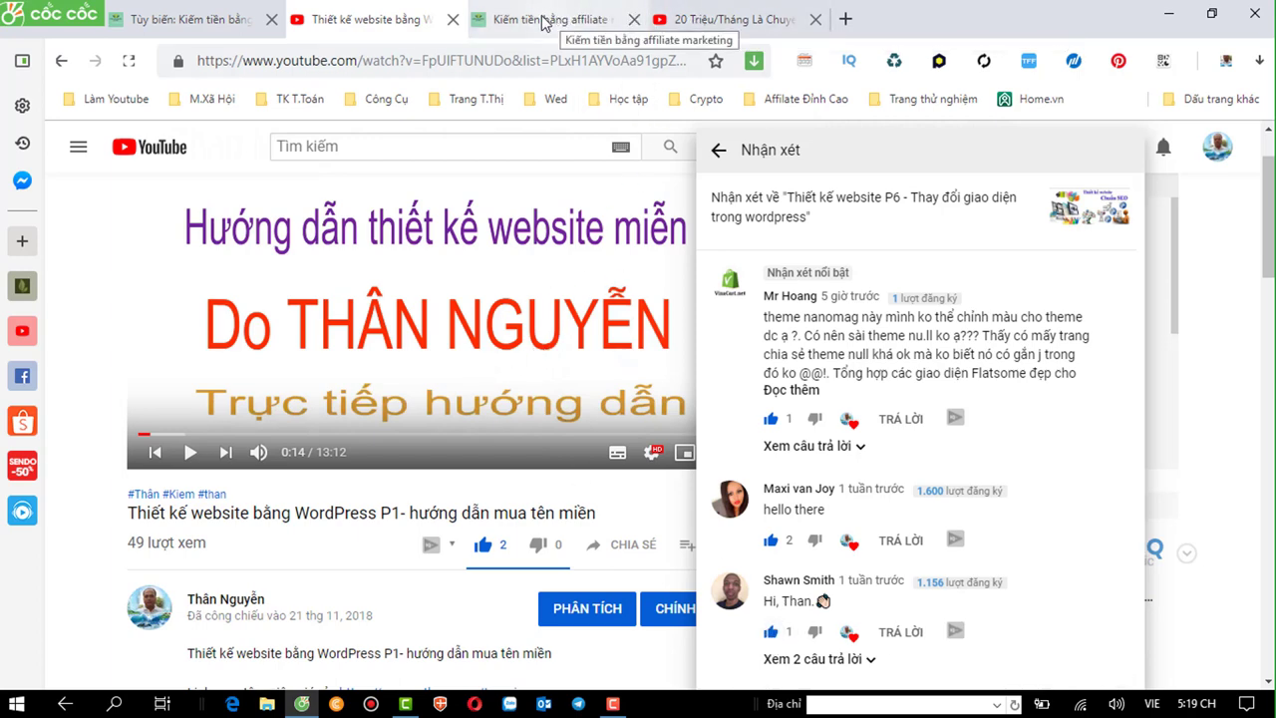
pyautogui.click(202, 18)
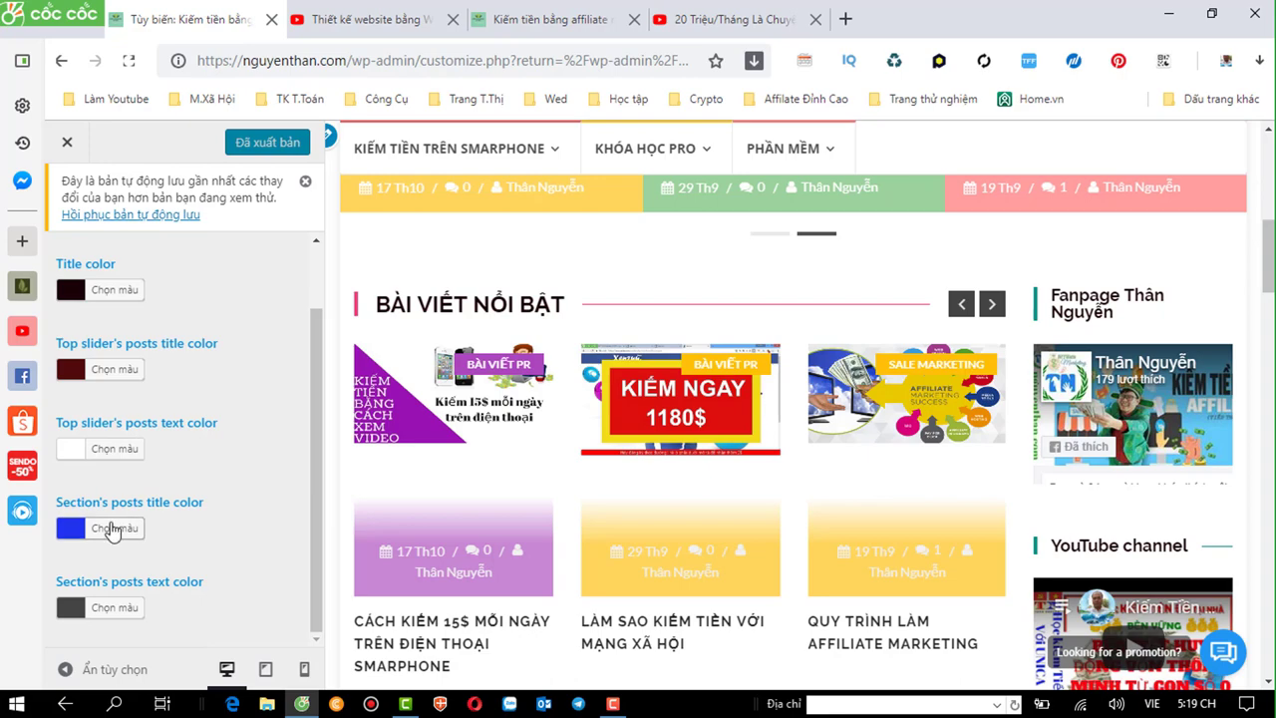
# Set 'Top slider's posts text color' to red and publish the Customizer changes.
pyautogui.scroll(-3, 414, 479)
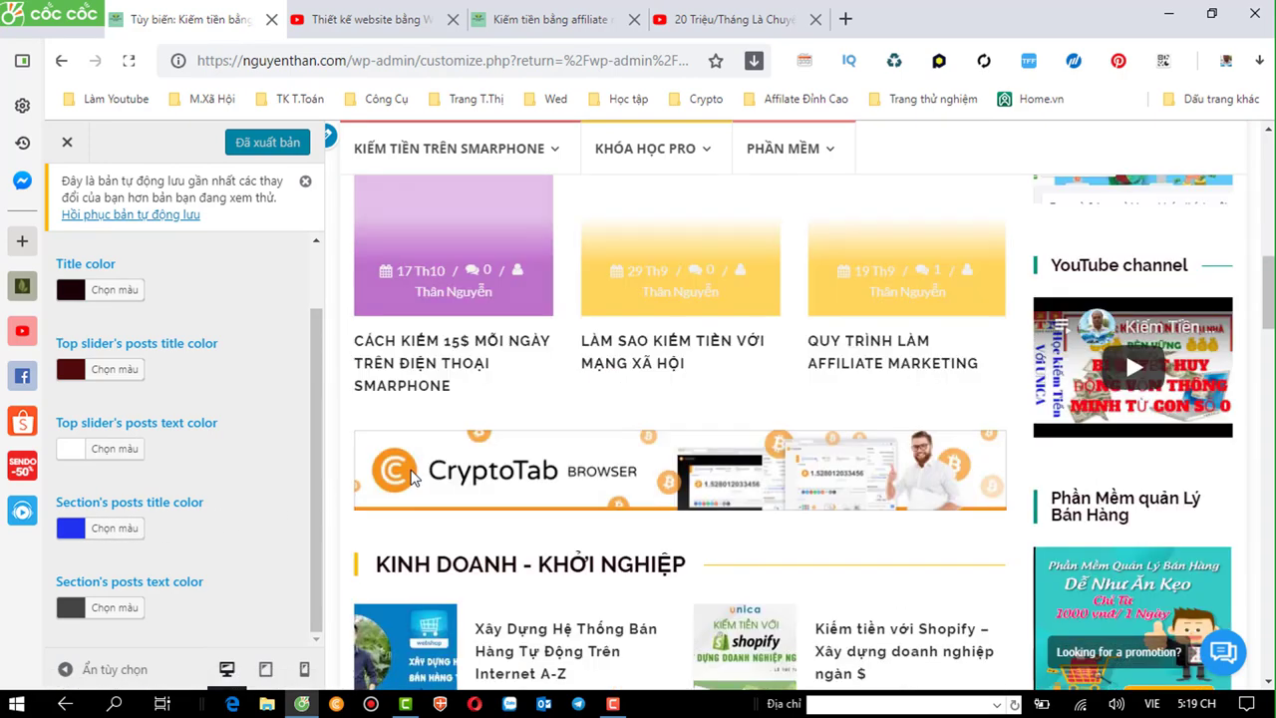
pyautogui.scroll(-3, 414, 478)
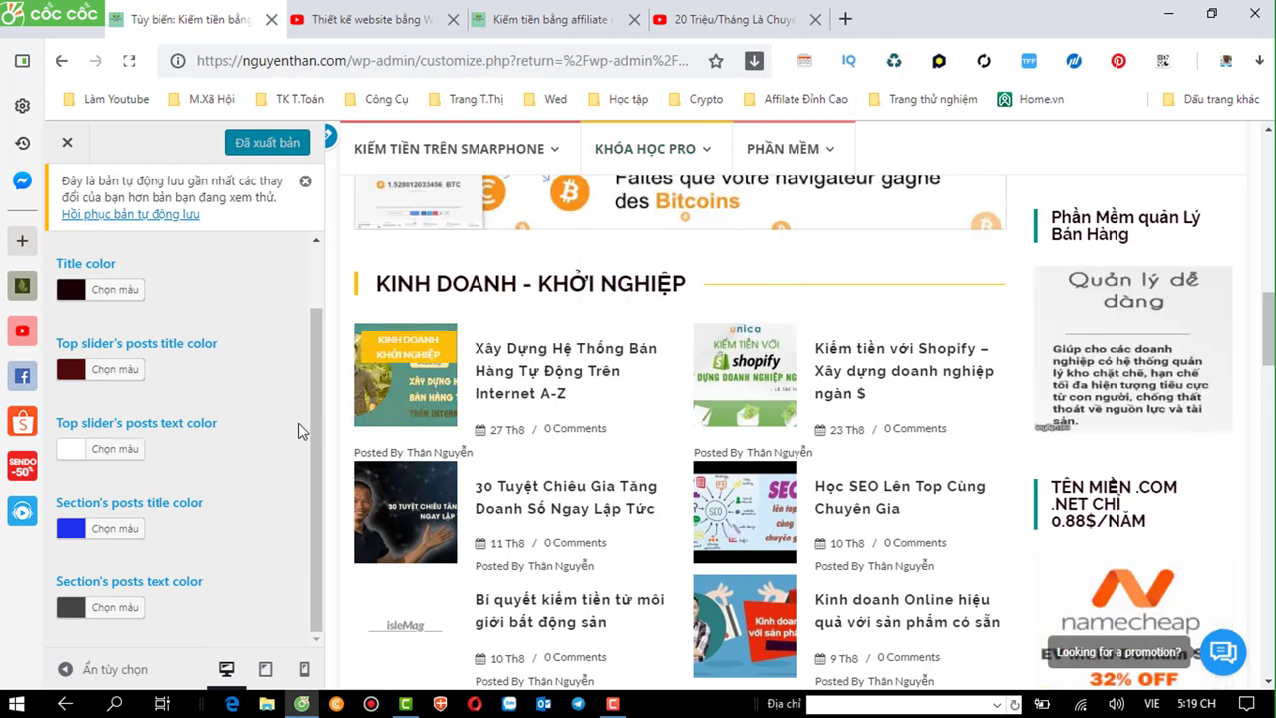
pyautogui.click(112, 452)
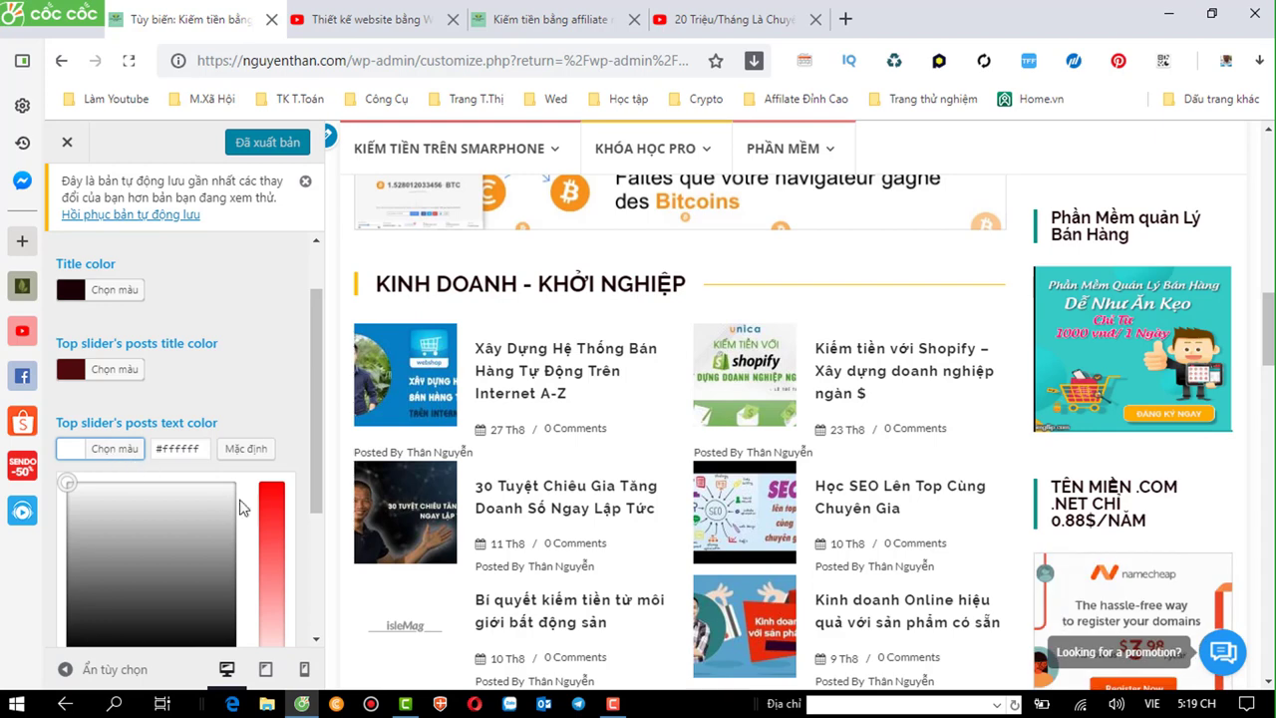
pyautogui.click(274, 499)
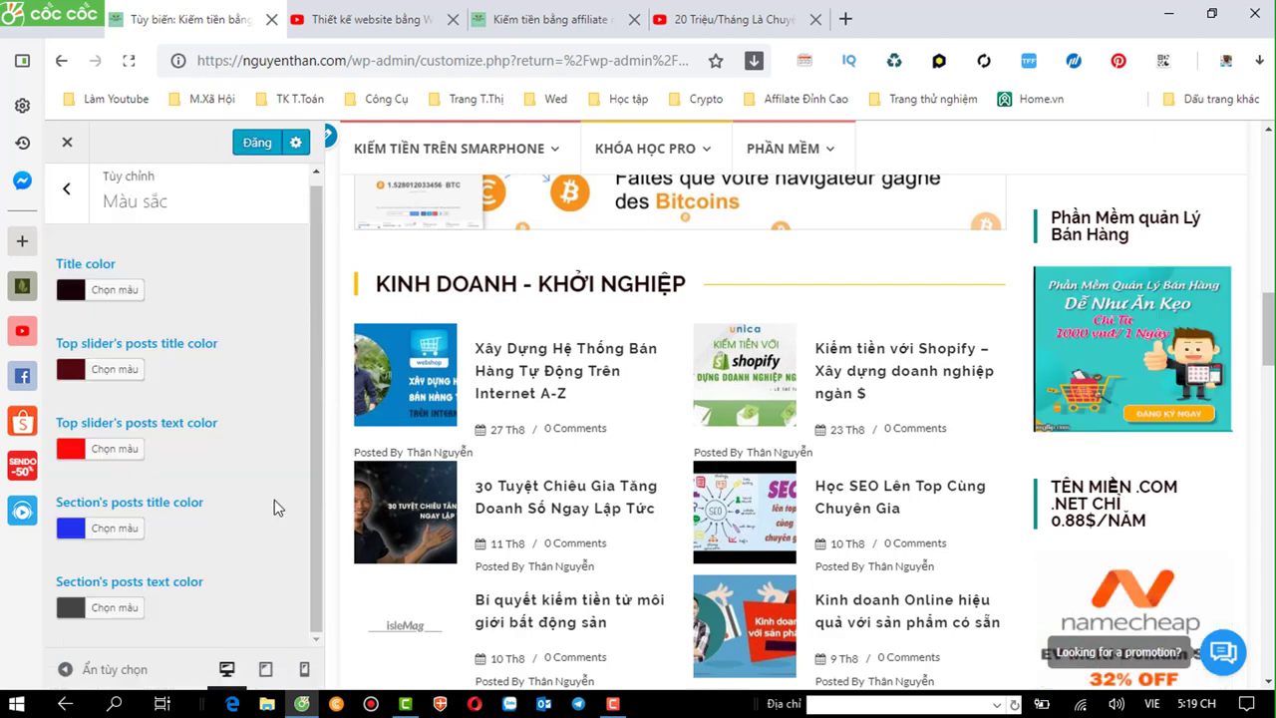
pyautogui.click(256, 145)
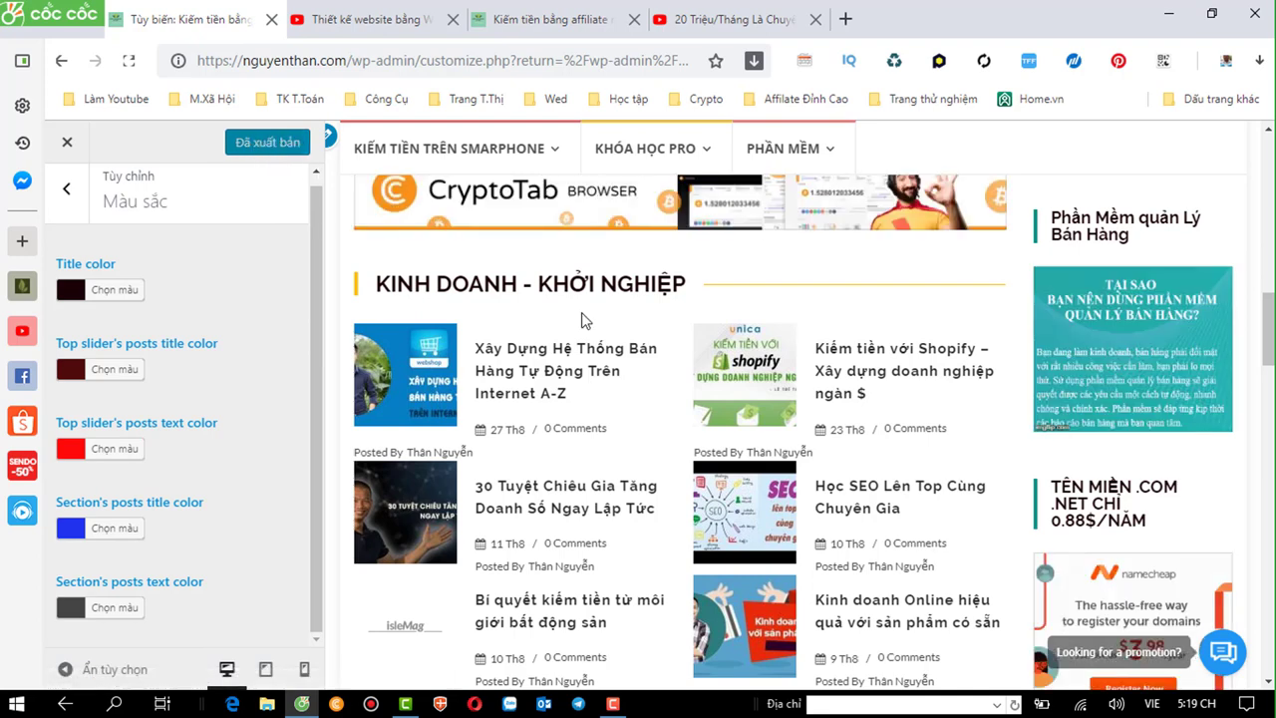
pyautogui.click(556, 20)
pyautogui.click(367, 60)
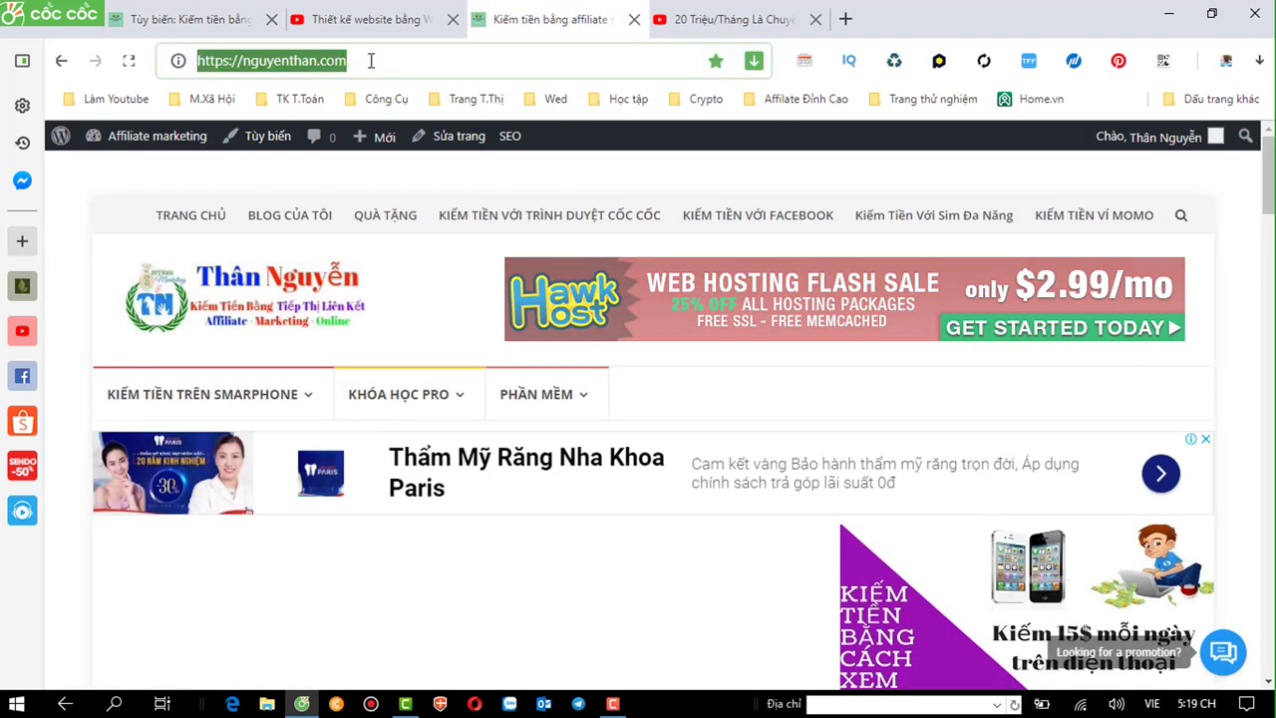
pyautogui.press('Return')
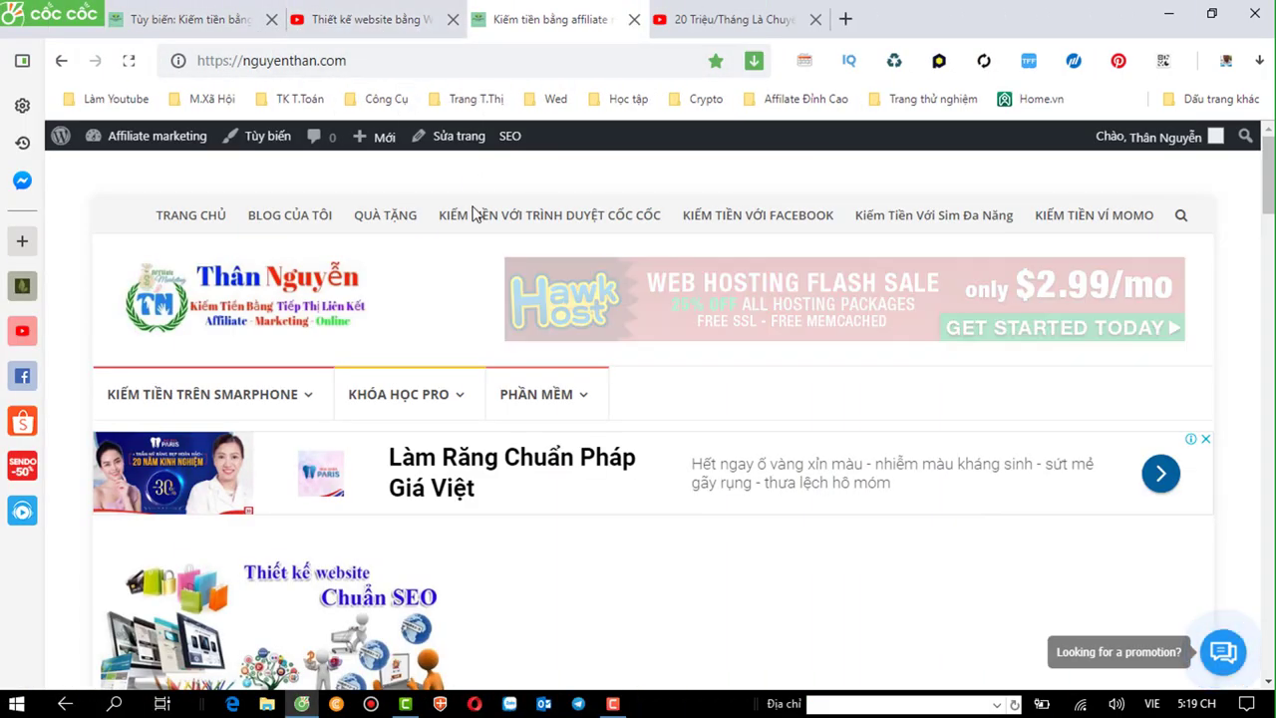
pyautogui.scroll(-3, 507, 305)
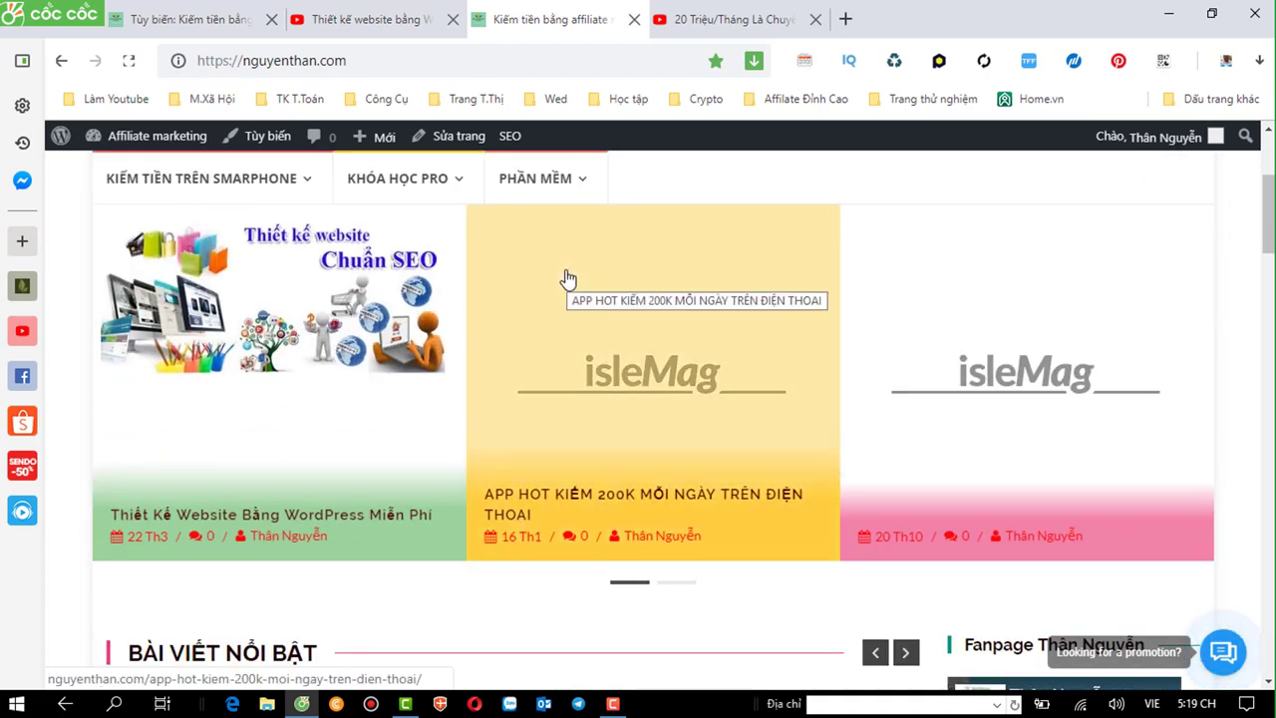
pyautogui.scroll(-3, 565, 277)
pyautogui.scroll(2, 565, 277)
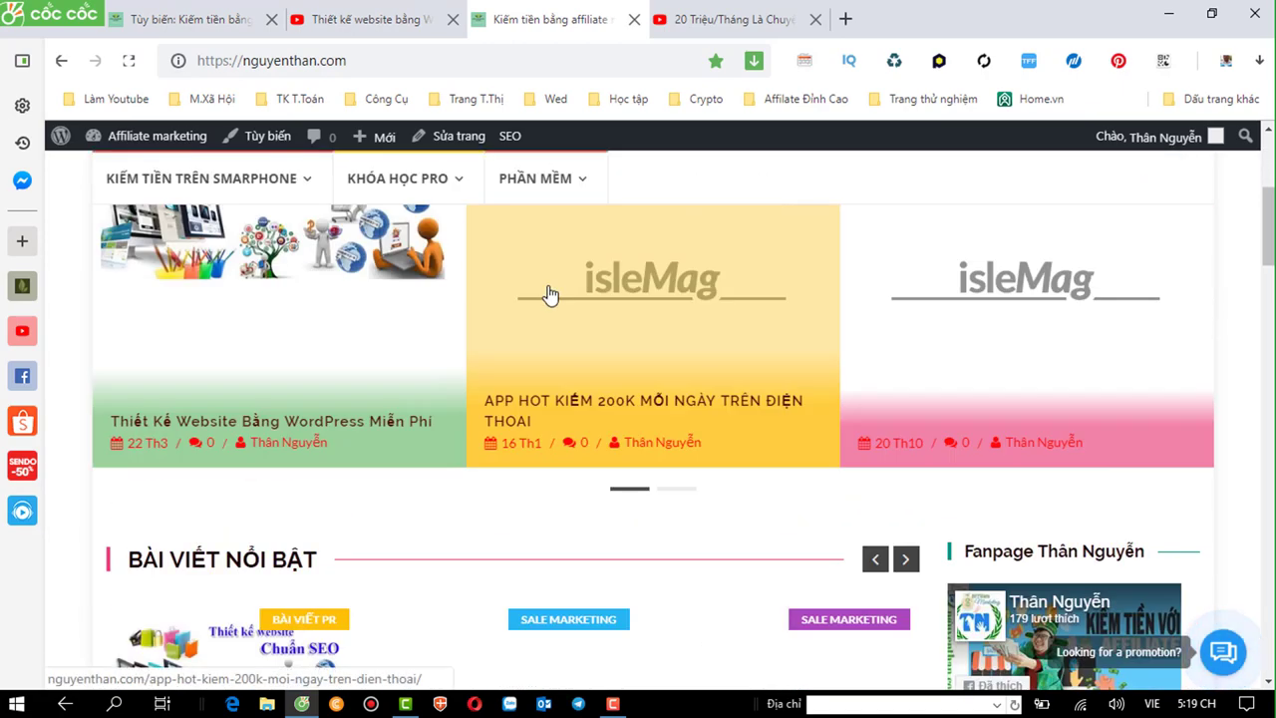
pyautogui.scroll(2, 319, 377)
pyautogui.scroll(-1, 559, 359)
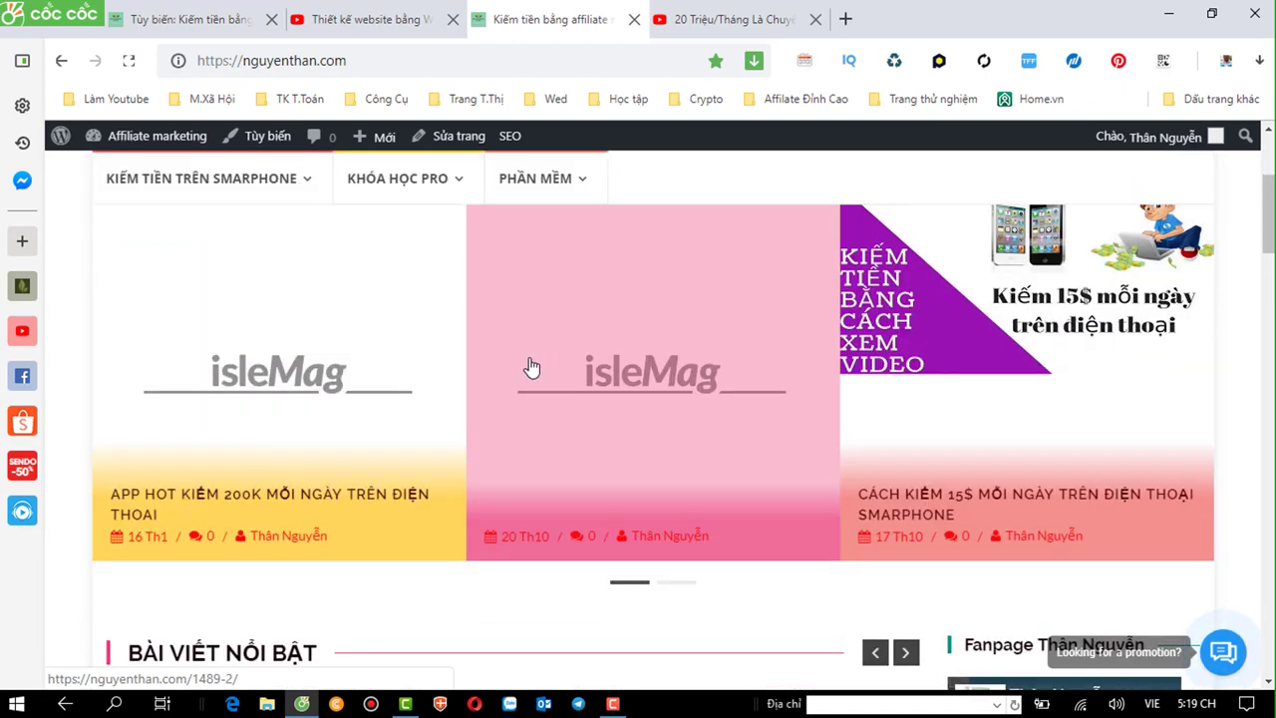
pyautogui.scroll(1, 529, 365)
pyautogui.scroll(1, 530, 365)
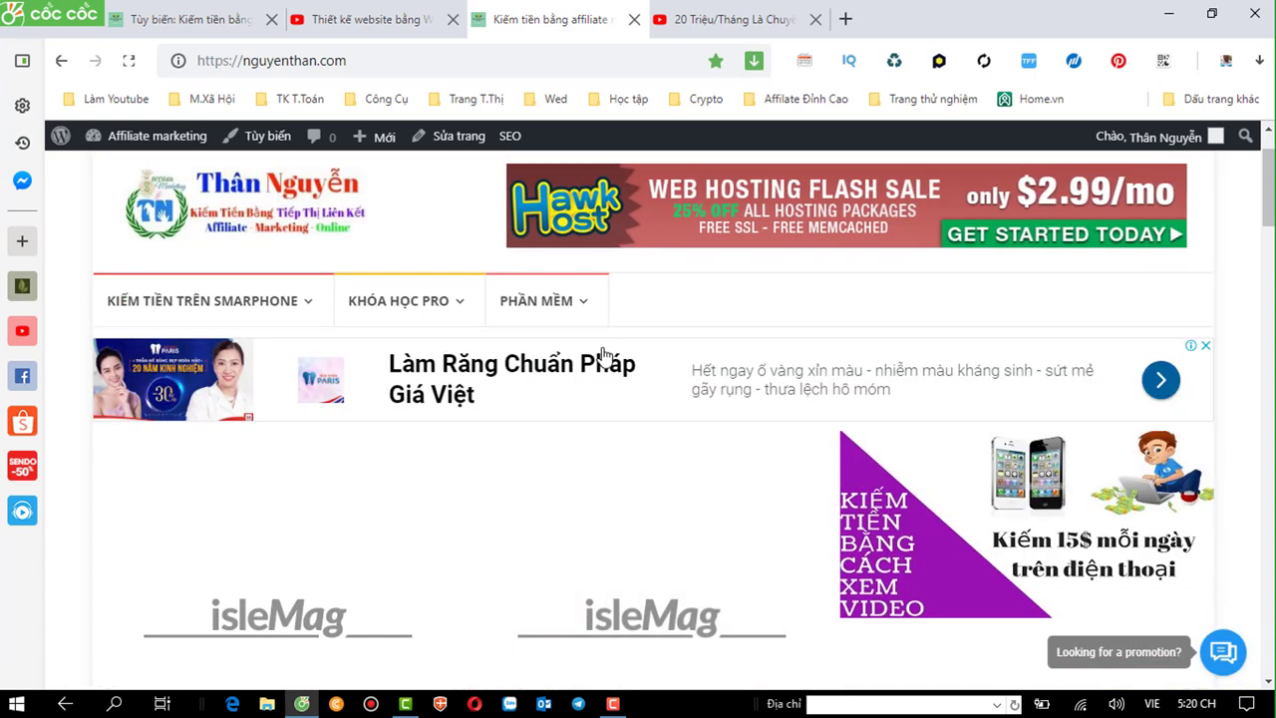
pyautogui.scroll(-2, 578, 369)
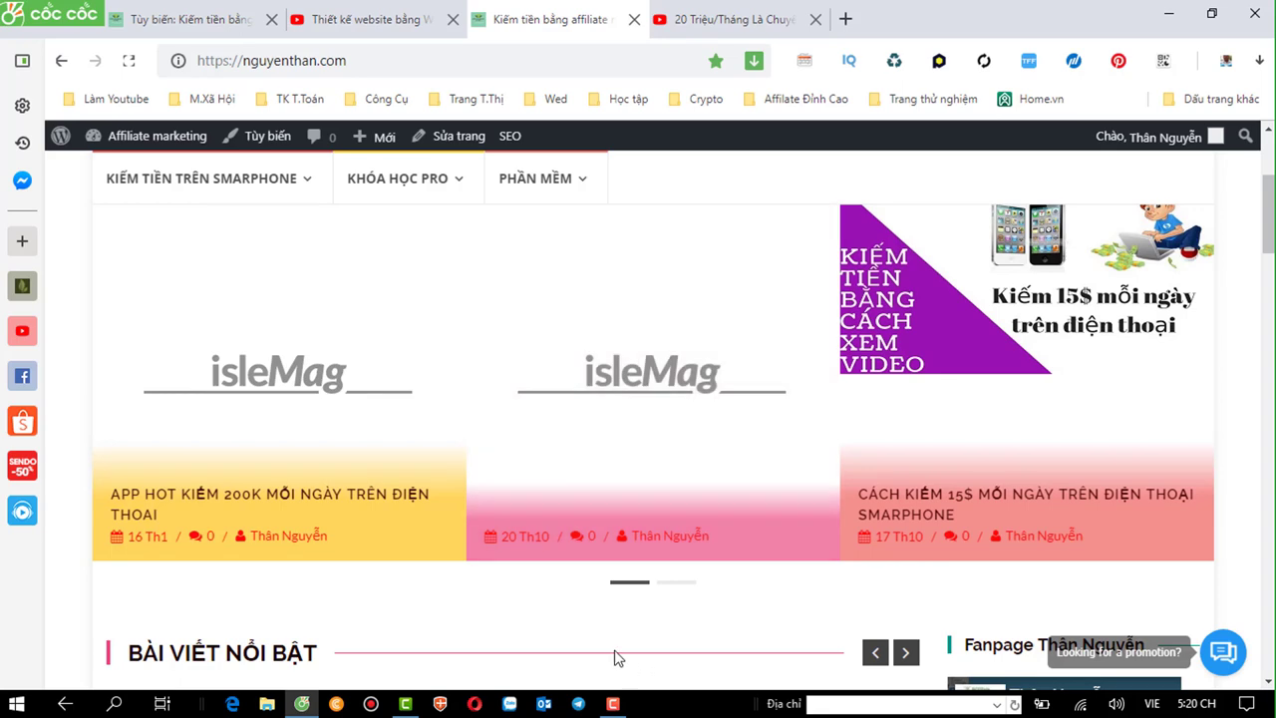
pyautogui.moveTo(612, 706)
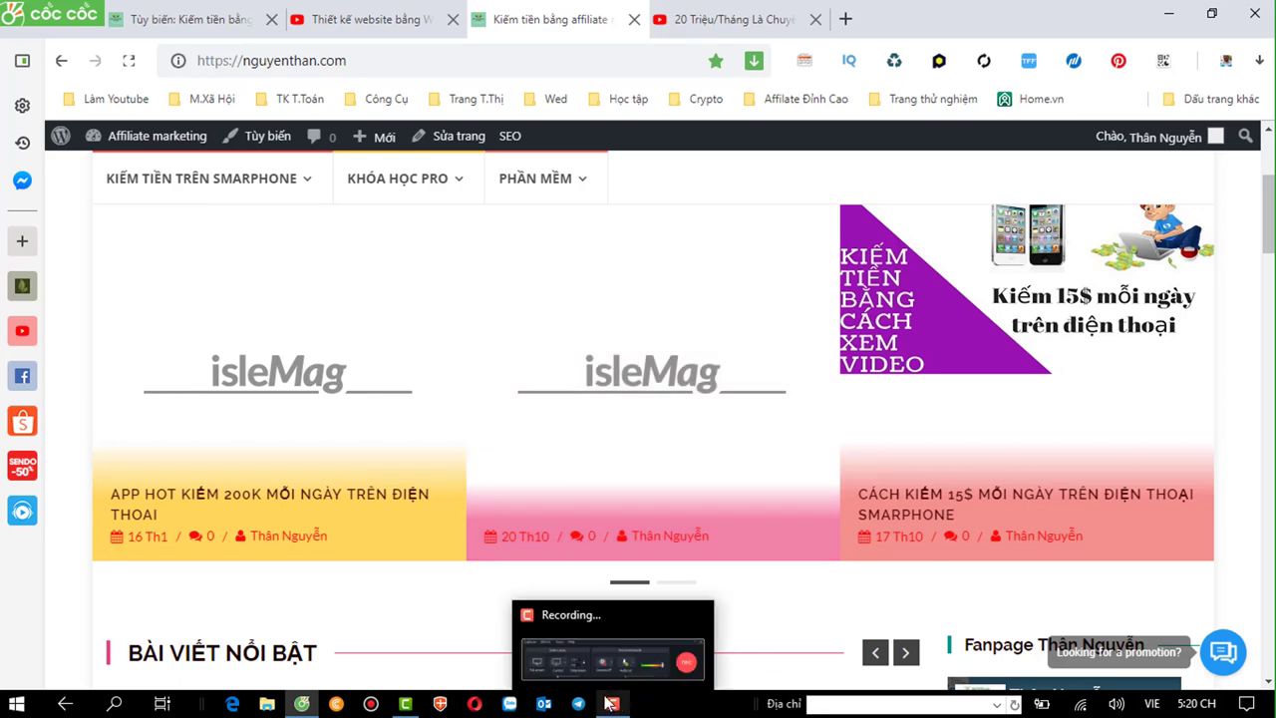
pyautogui.scroll(-1, 310, 356)
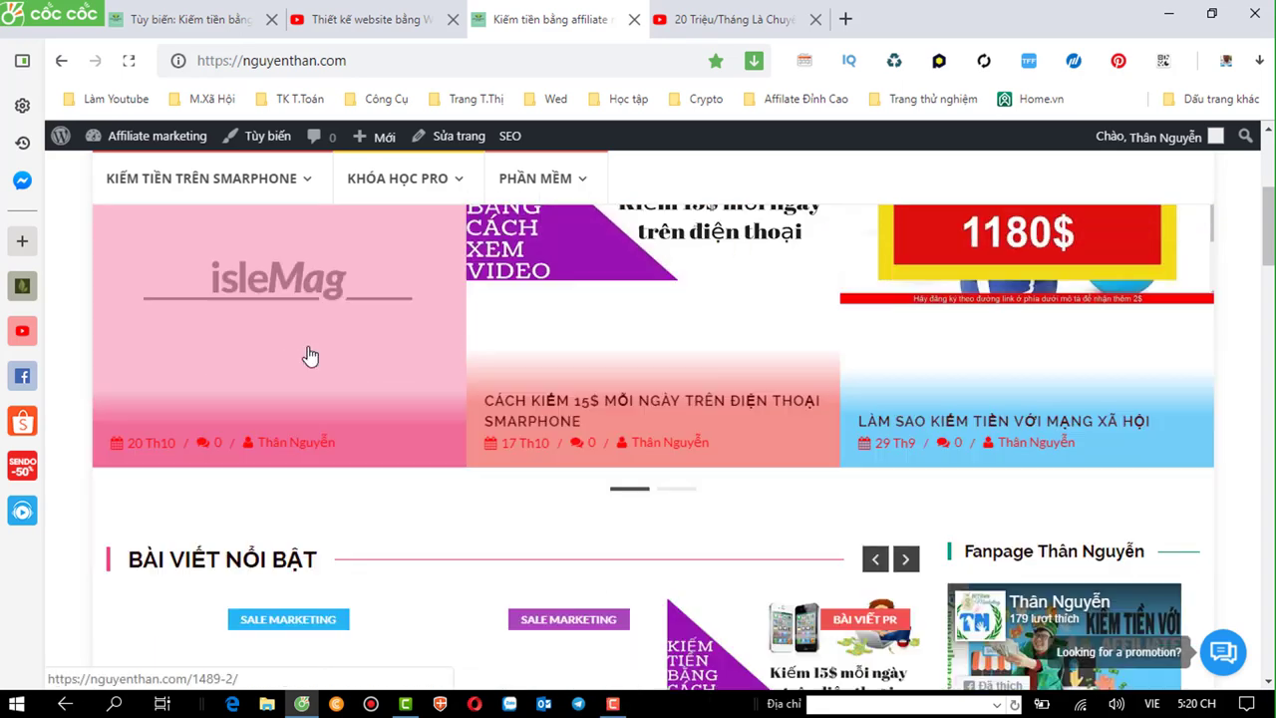
pyautogui.click(612, 704)
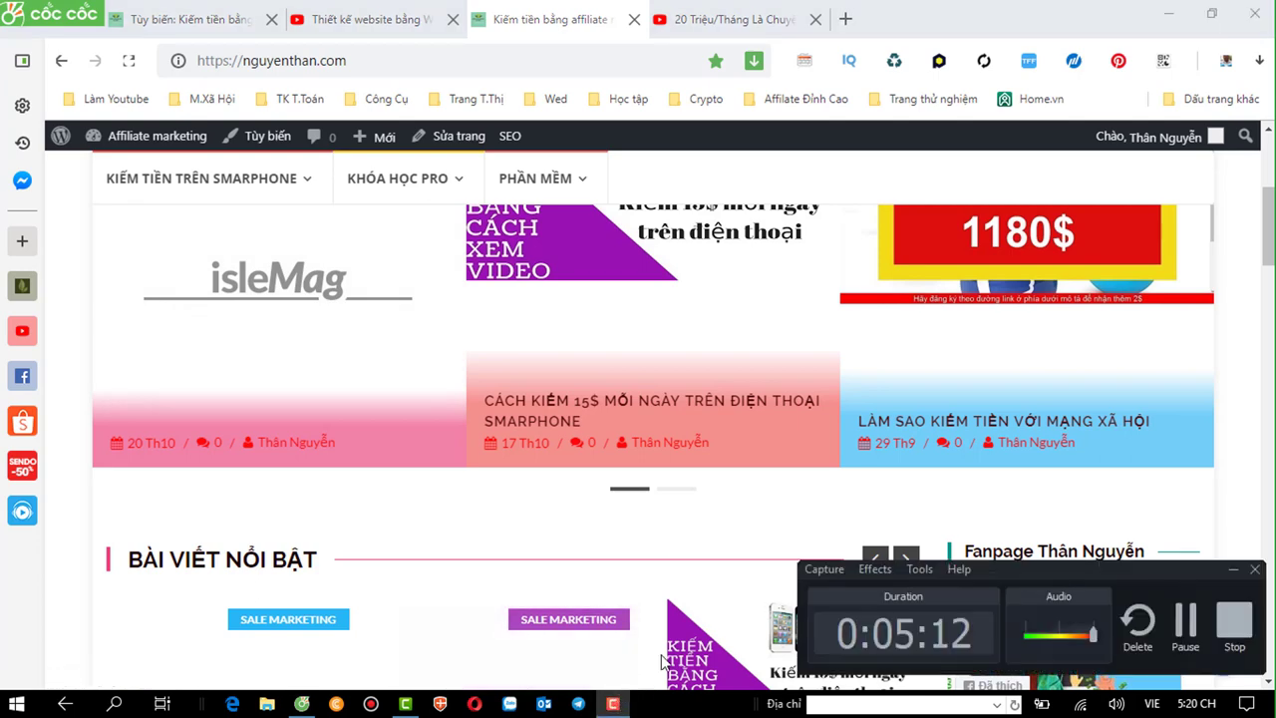
pyautogui.click(1232, 628)
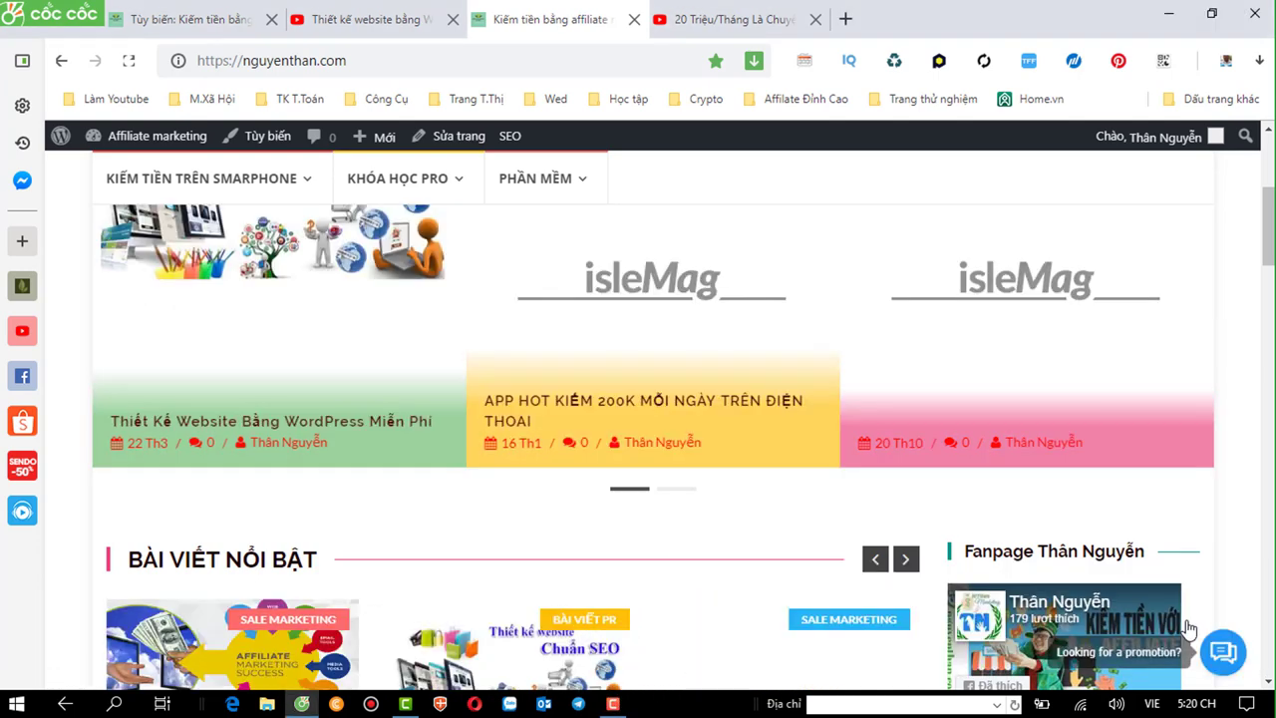
pyautogui.click(613, 703)
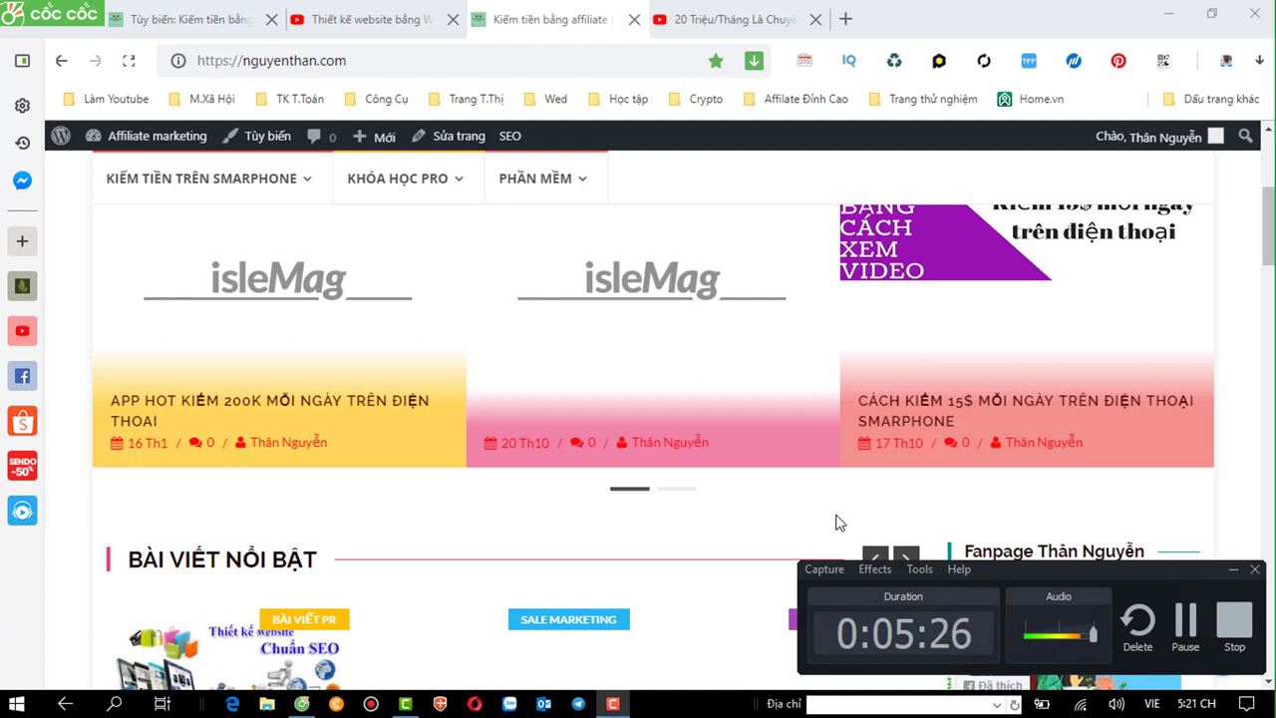
pyautogui.scroll(-3, 702, 583)
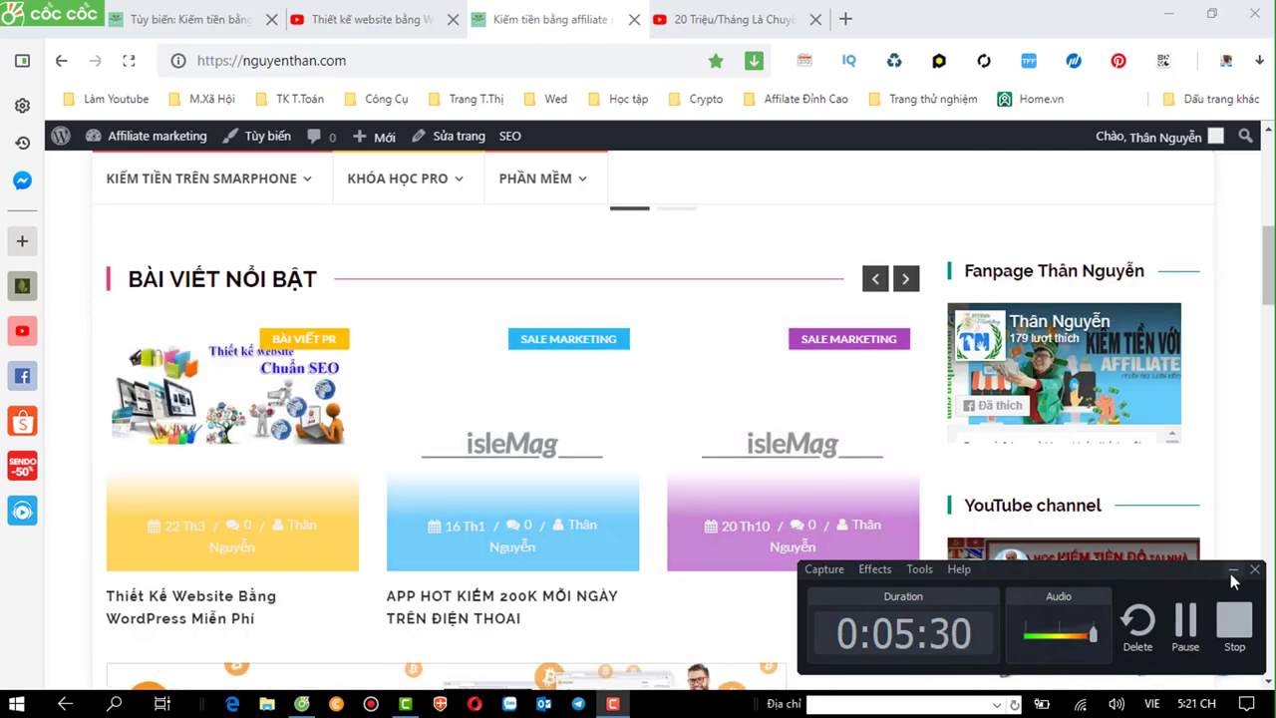
pyautogui.click(1233, 571)
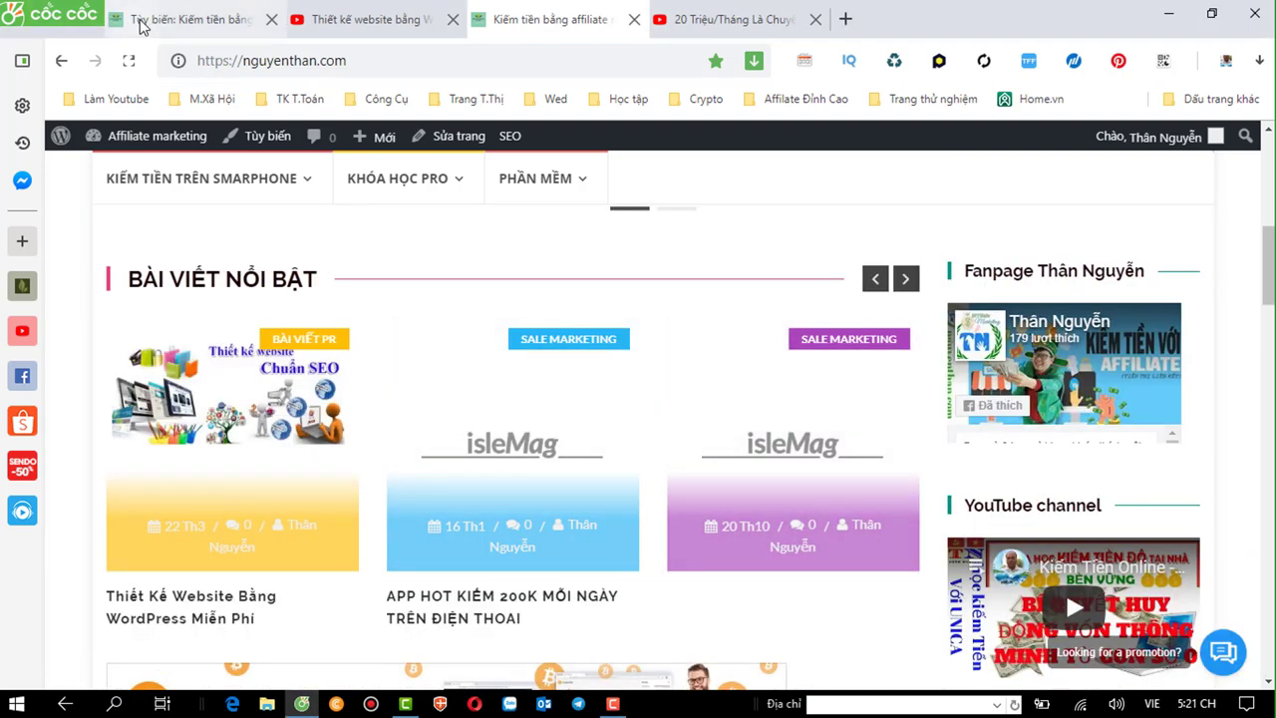
pyautogui.click(184, 19)
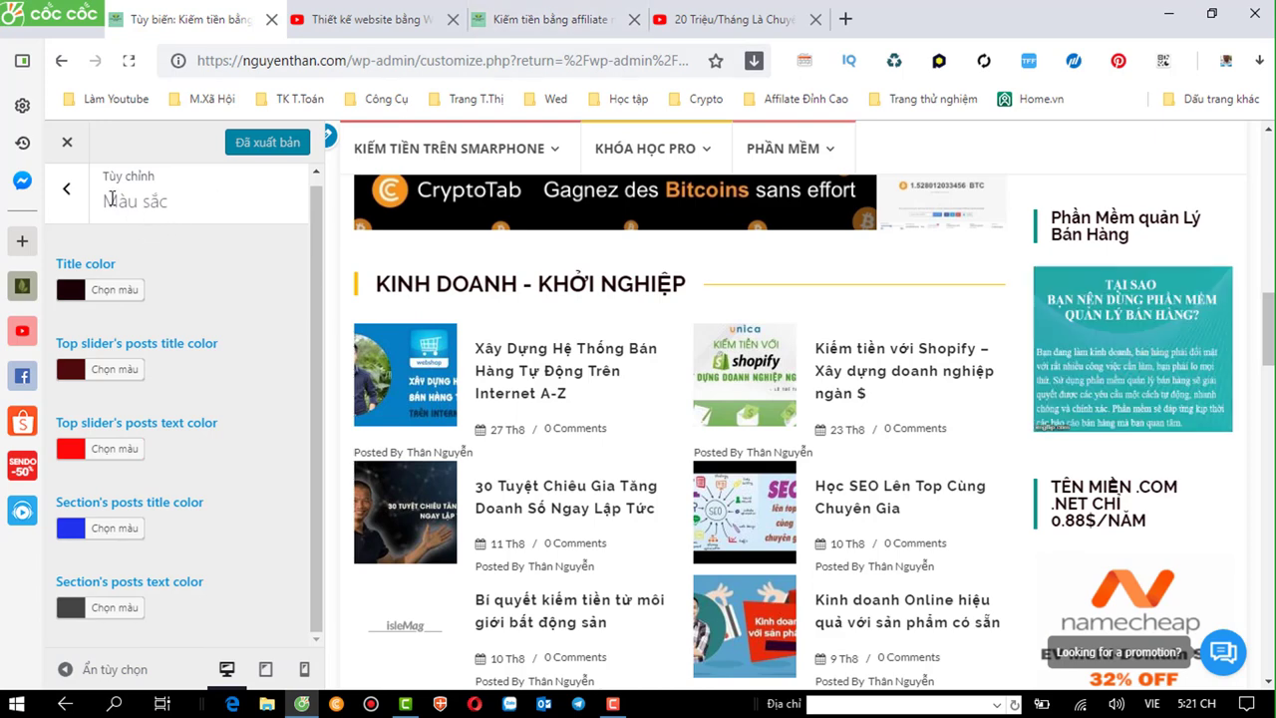
pyautogui.click(66, 189)
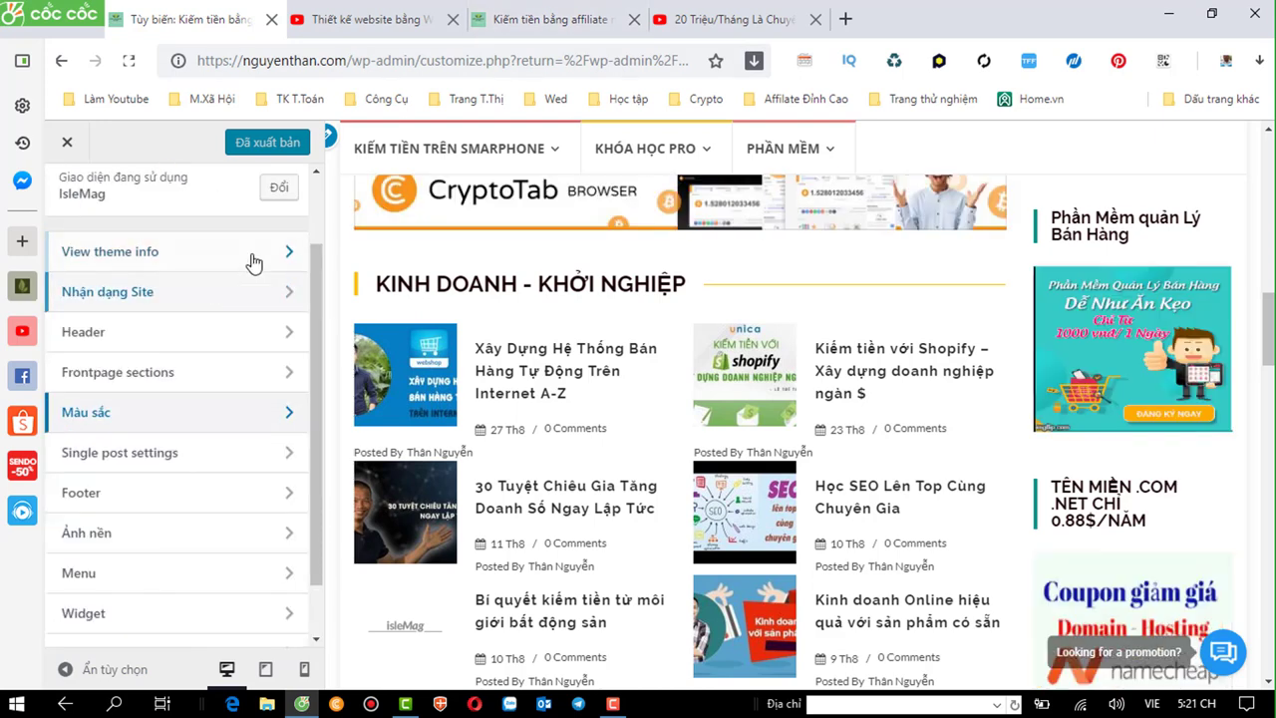
pyautogui.click(192, 301)
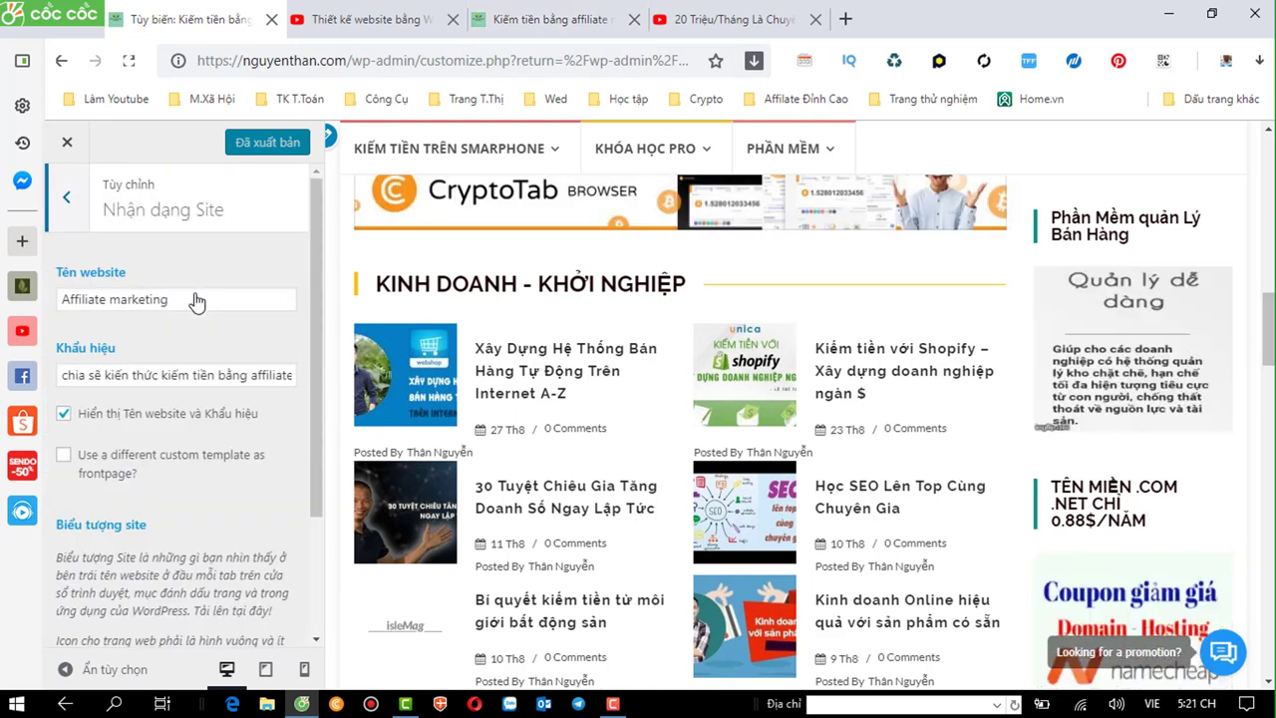
pyautogui.click(205, 296)
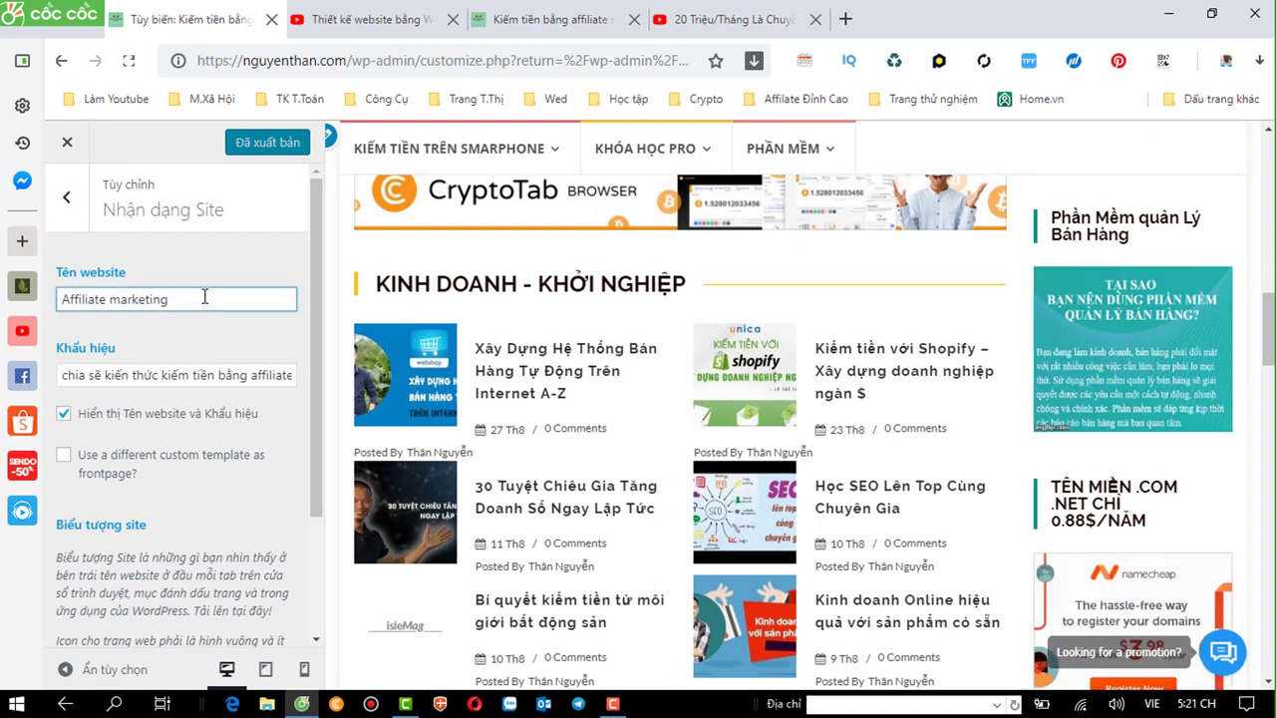
pyautogui.click(160, 374)
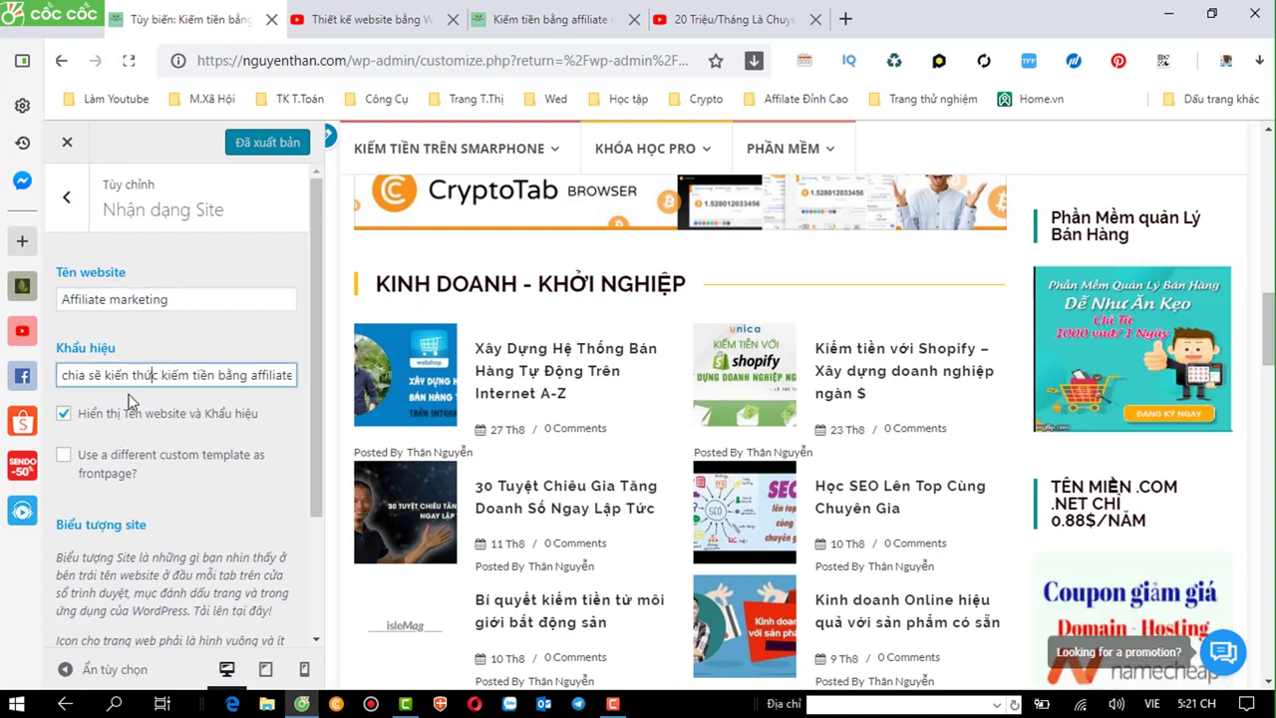
pyautogui.click(73, 199)
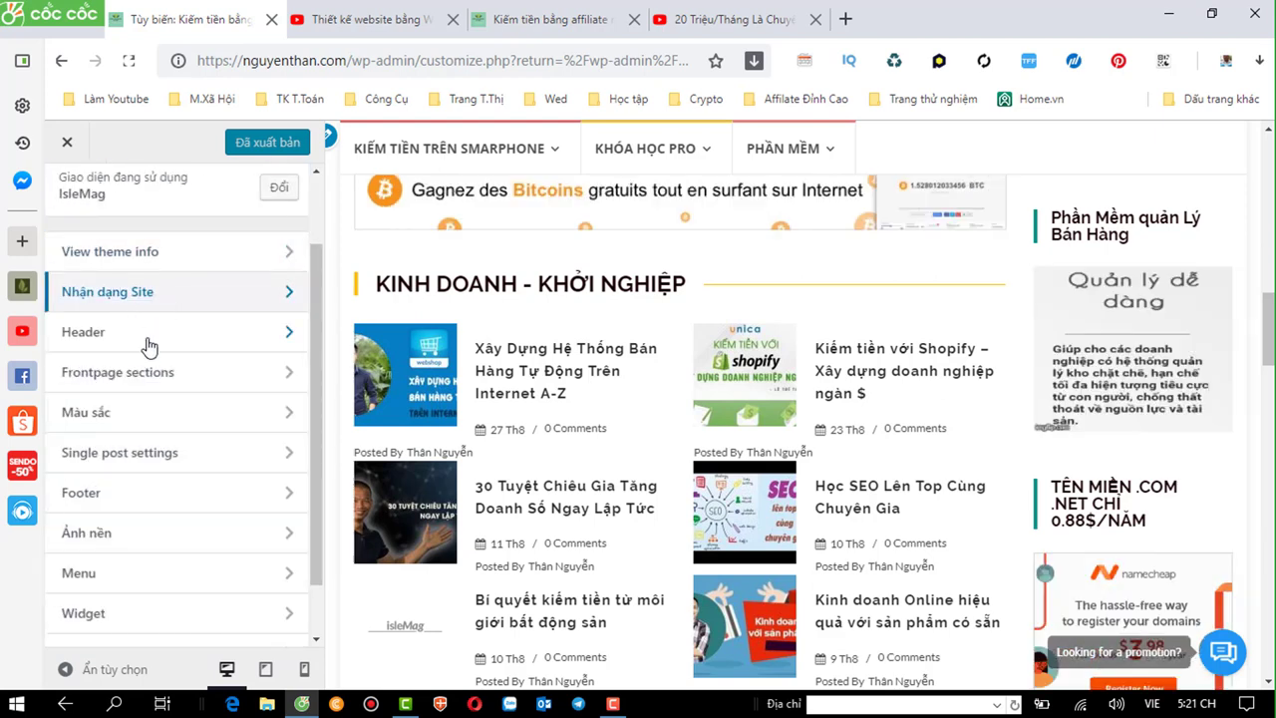
pyautogui.click(127, 499)
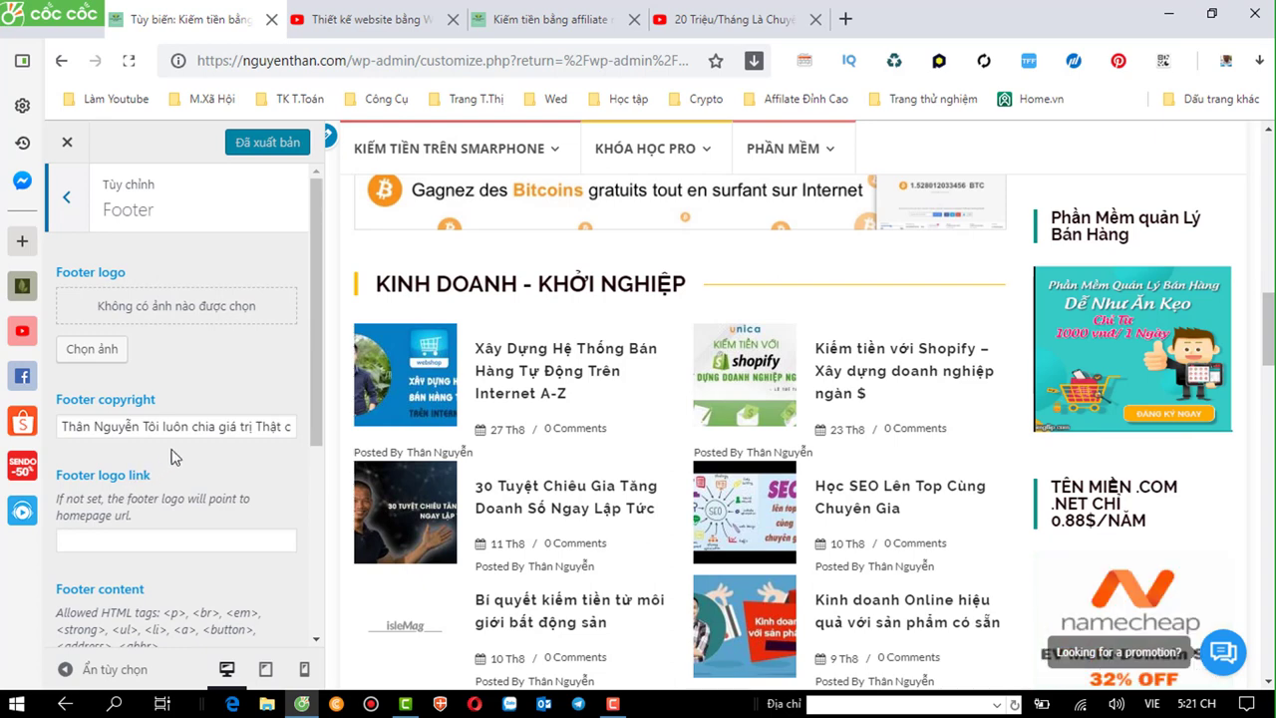
pyautogui.scroll(-1, 191, 447)
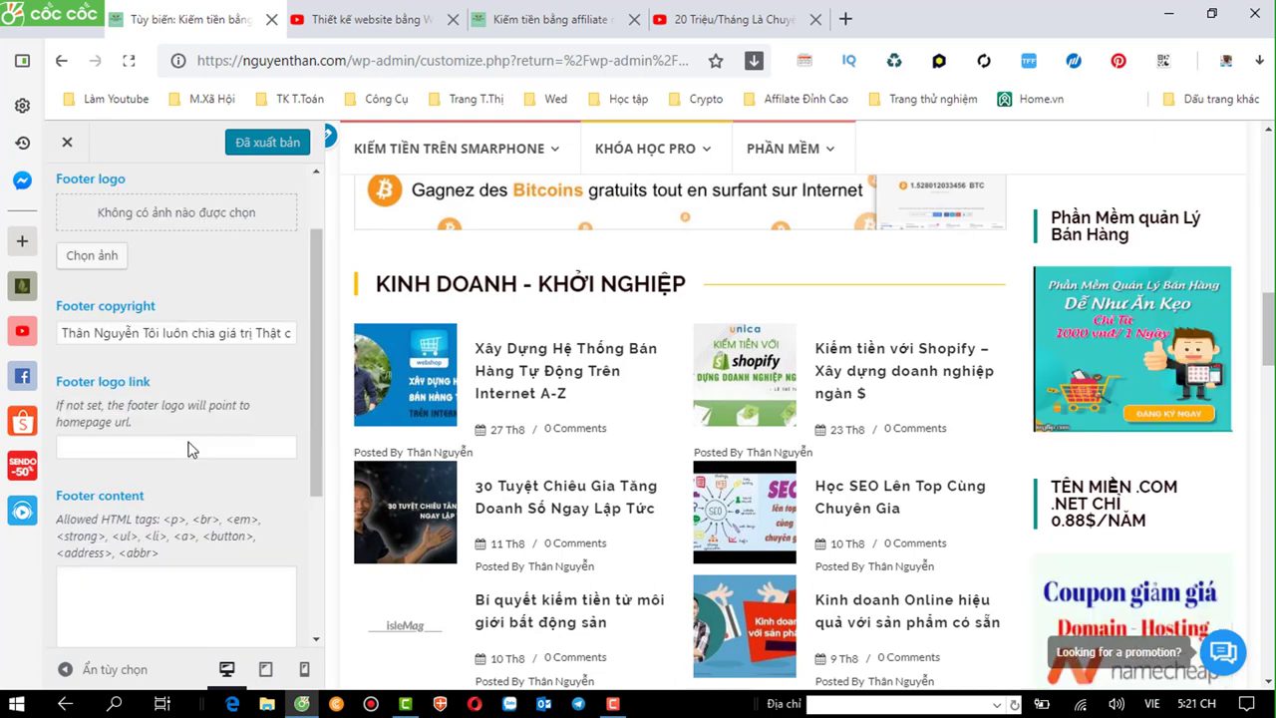
pyautogui.scroll(-2, 191, 439)
pyautogui.scroll(1, 179, 358)
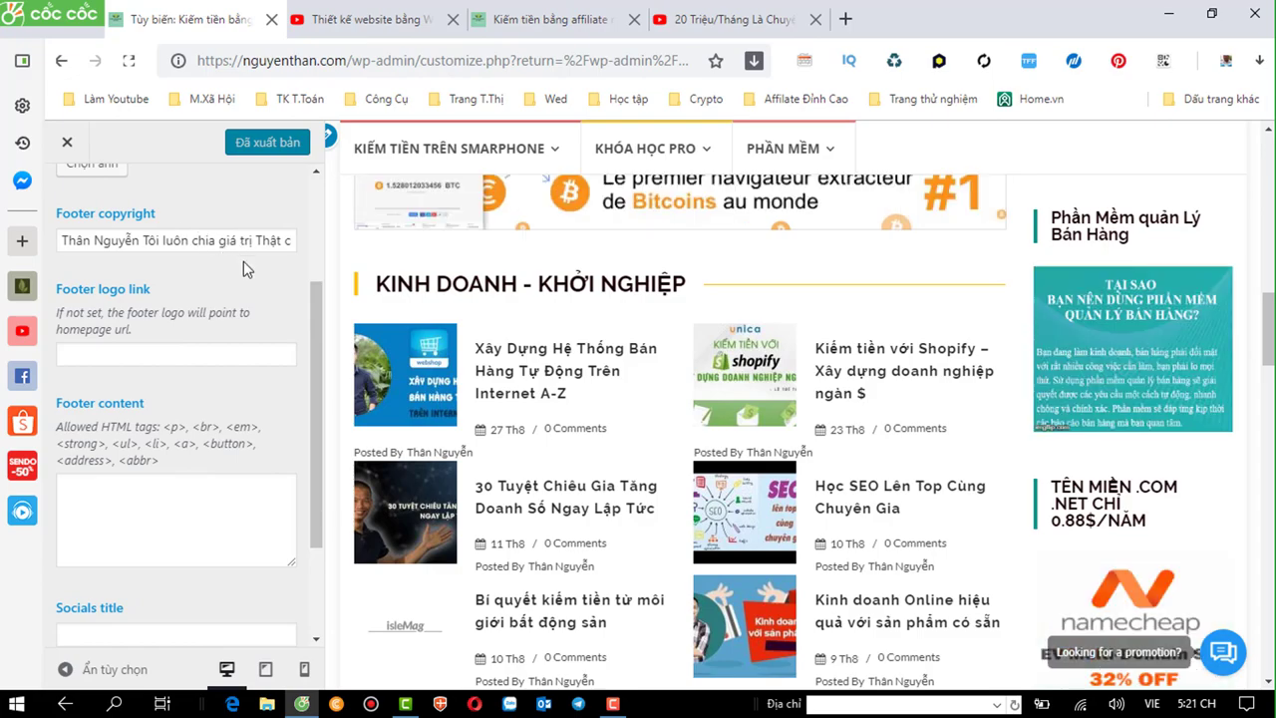
pyautogui.click(529, 20)
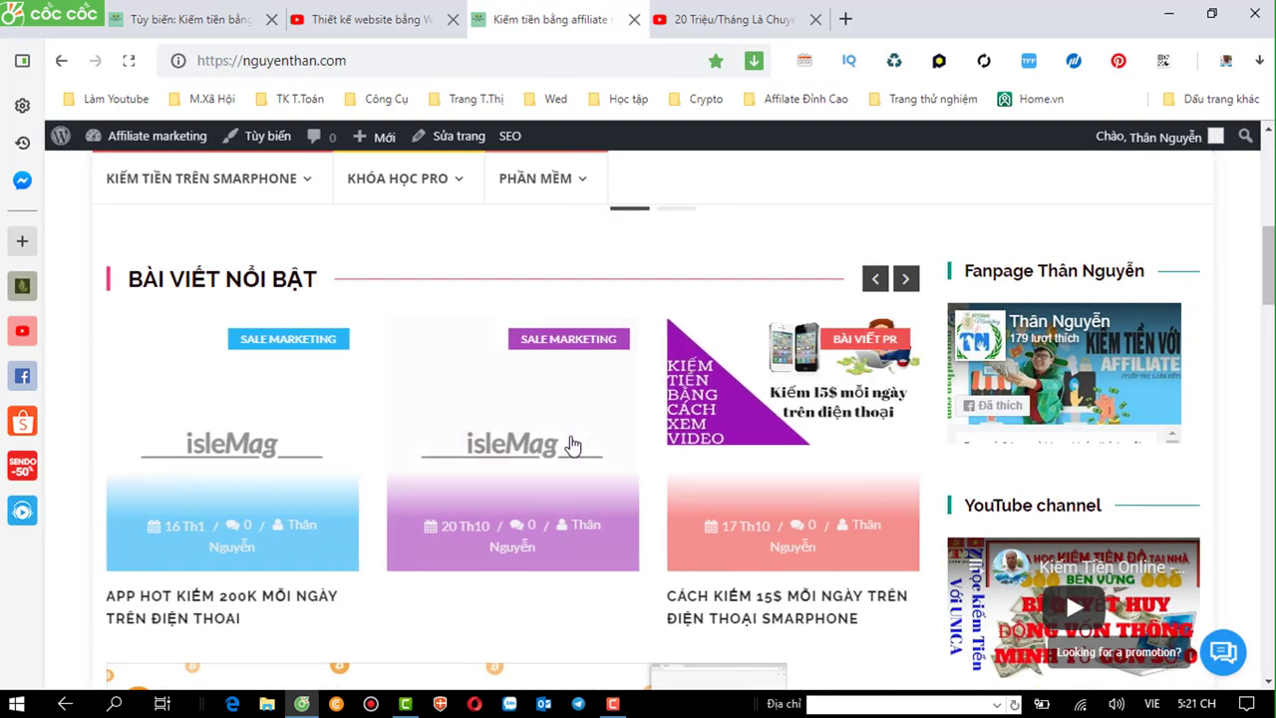
# Check the footer copyright line on the live site, then go back to the Customizer's Footer panel.
pyautogui.scroll(-3, 570, 446)
pyautogui.scroll(-5, 572, 446)
pyautogui.scroll(-5, 572, 445)
pyautogui.scroll(-5, 571, 445)
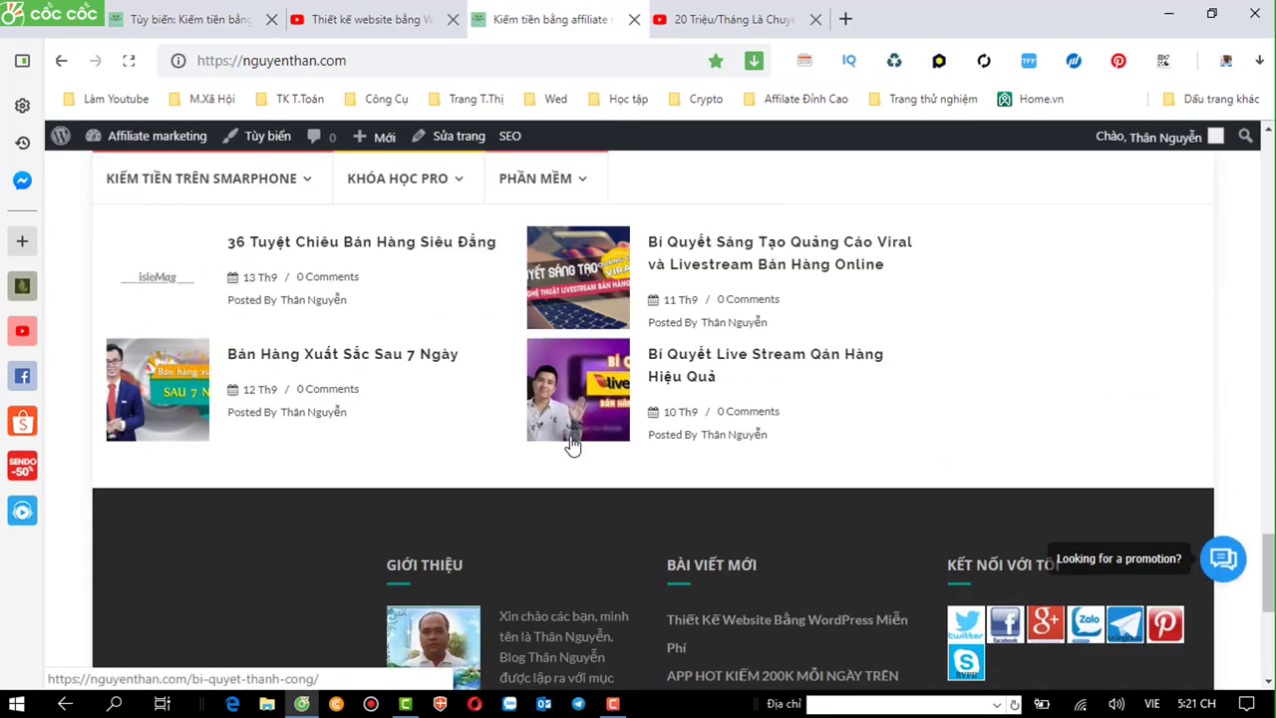
pyautogui.scroll(-5, 571, 445)
pyautogui.scroll(3, 571, 438)
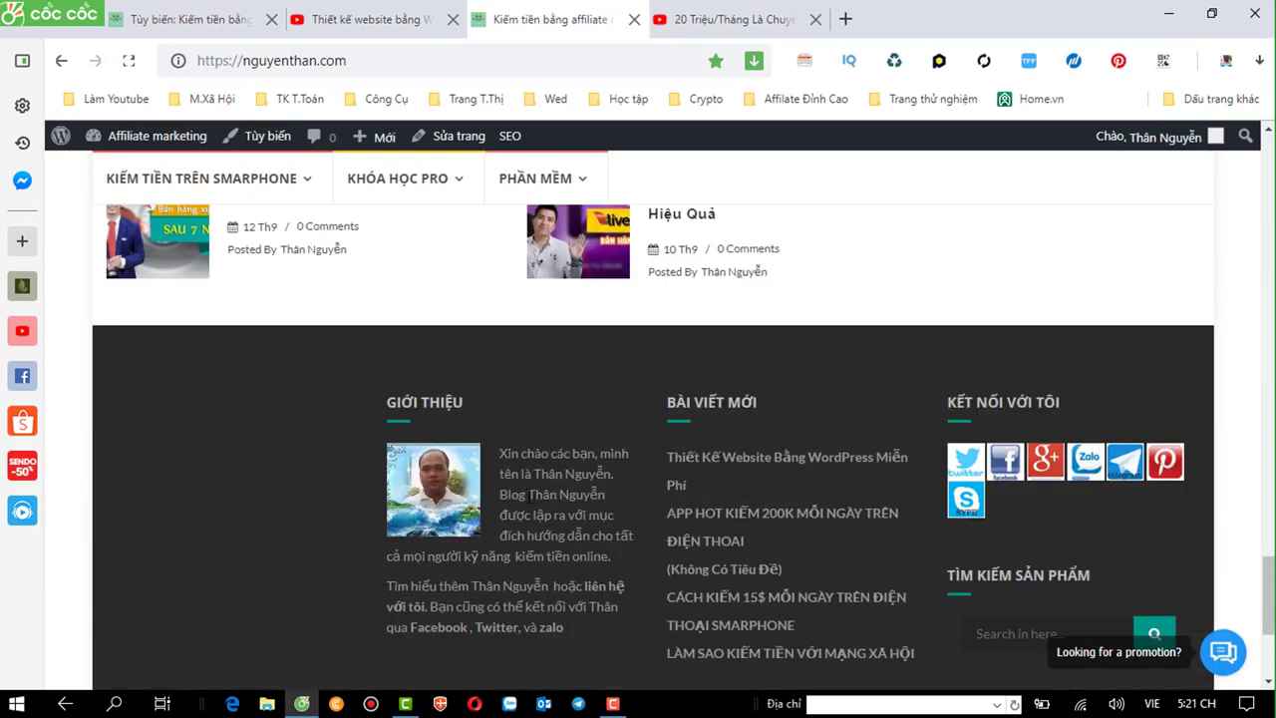
pyautogui.scroll(-3, 374, 518)
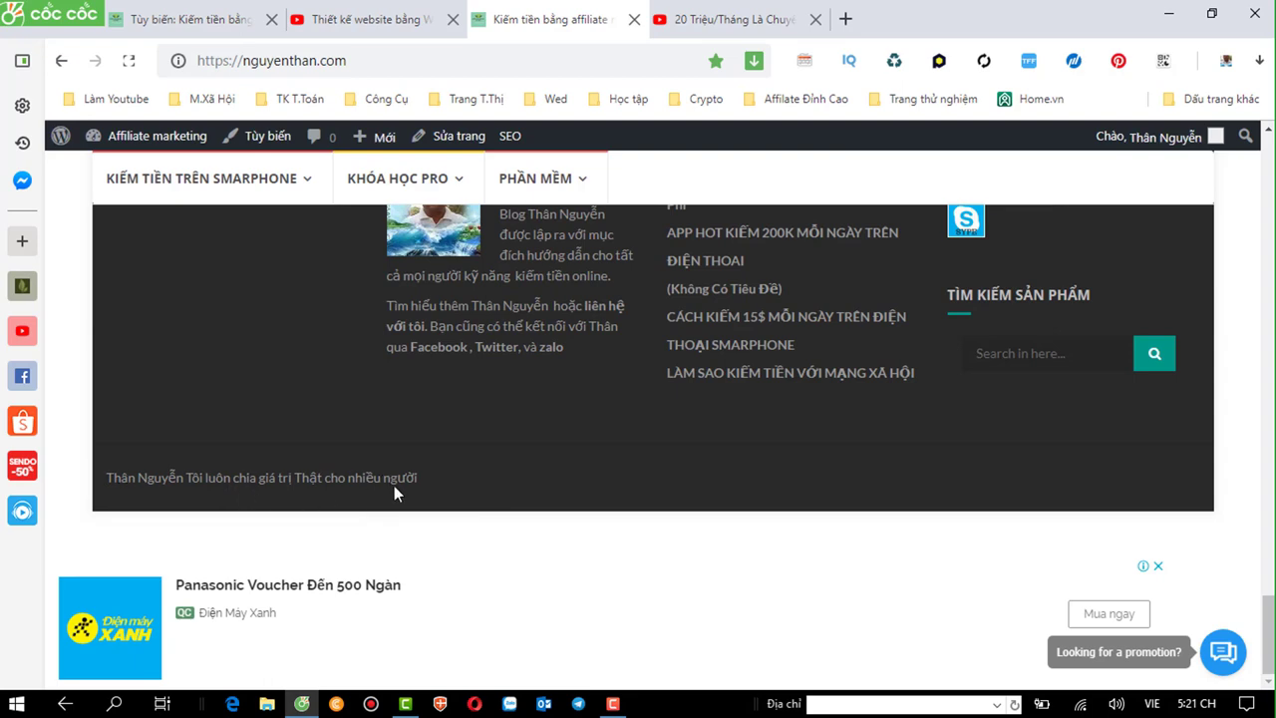
pyautogui.click(199, 19)
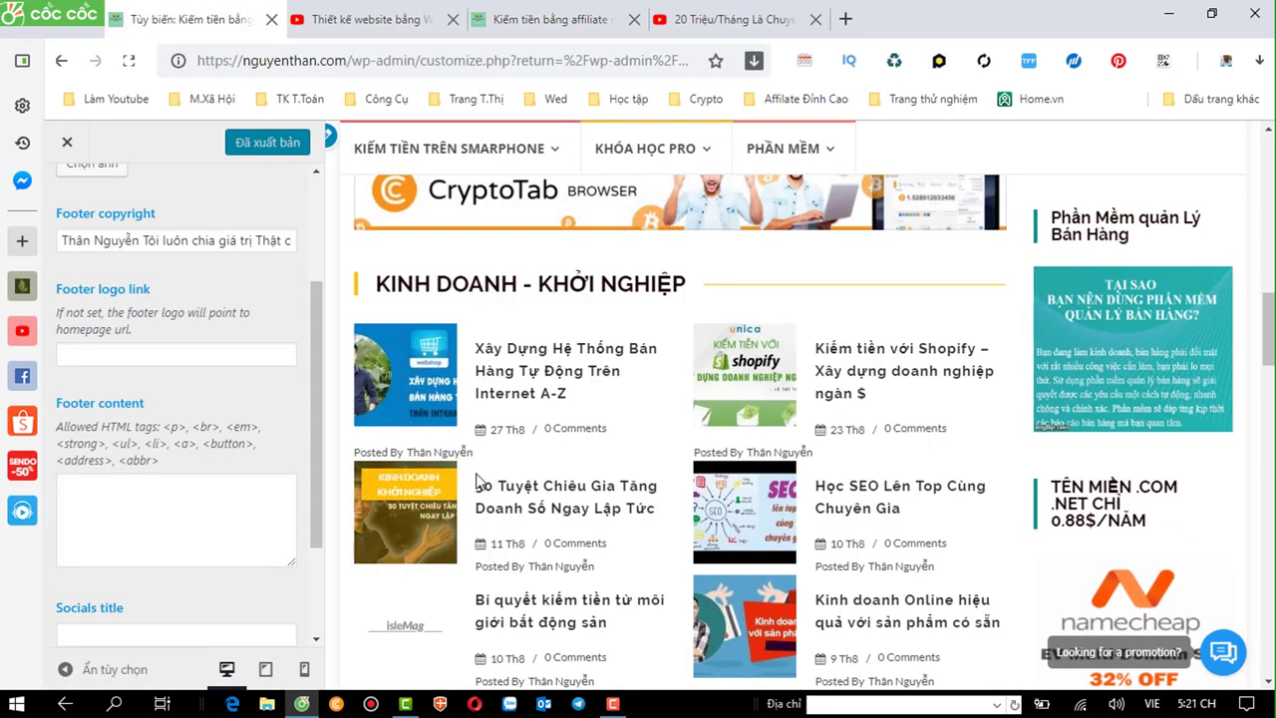
# Review the Footer copyright and Footer logo link fields, then back out to the Customizer's section list.
pyautogui.scroll(2, 205, 529)
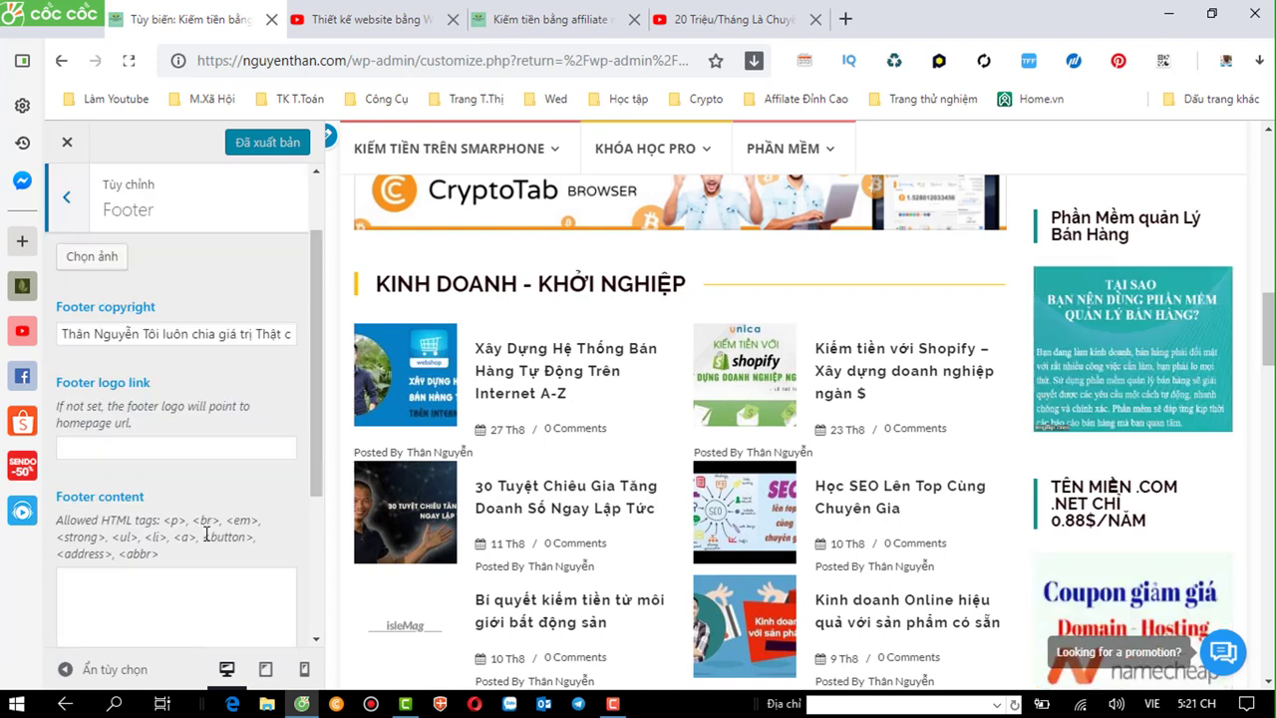
pyautogui.click(171, 341)
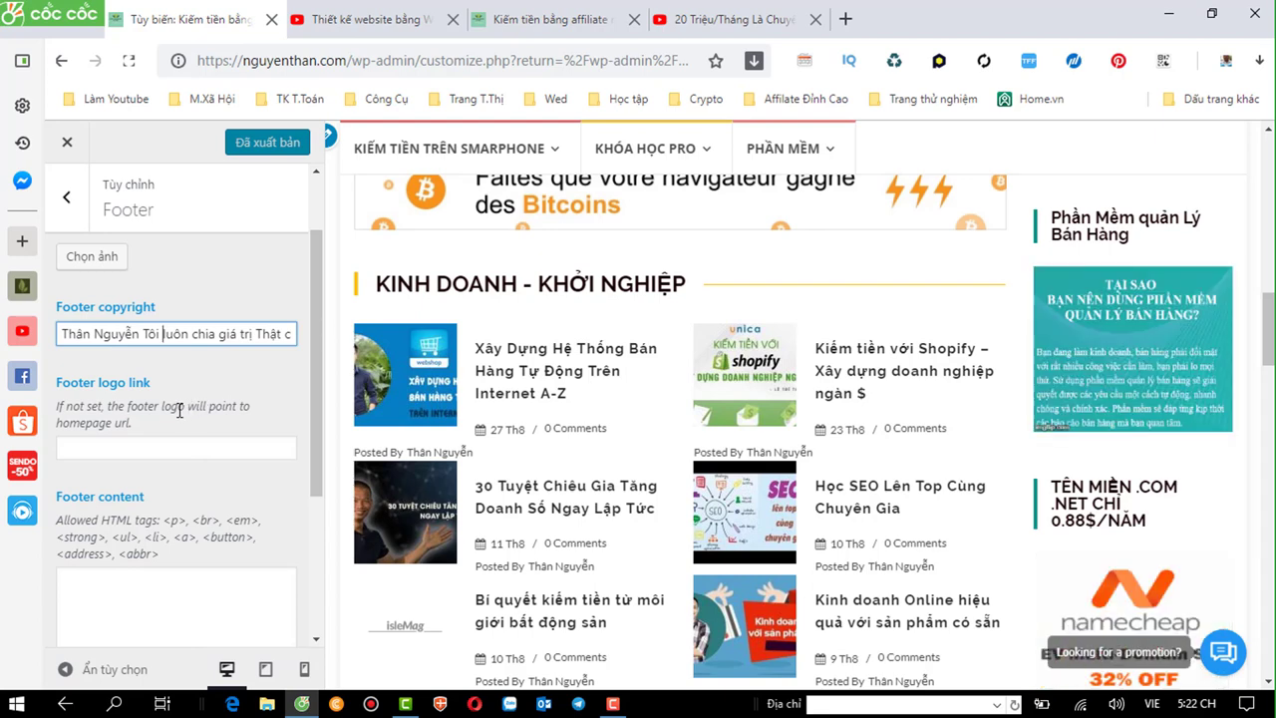
pyautogui.click(121, 443)
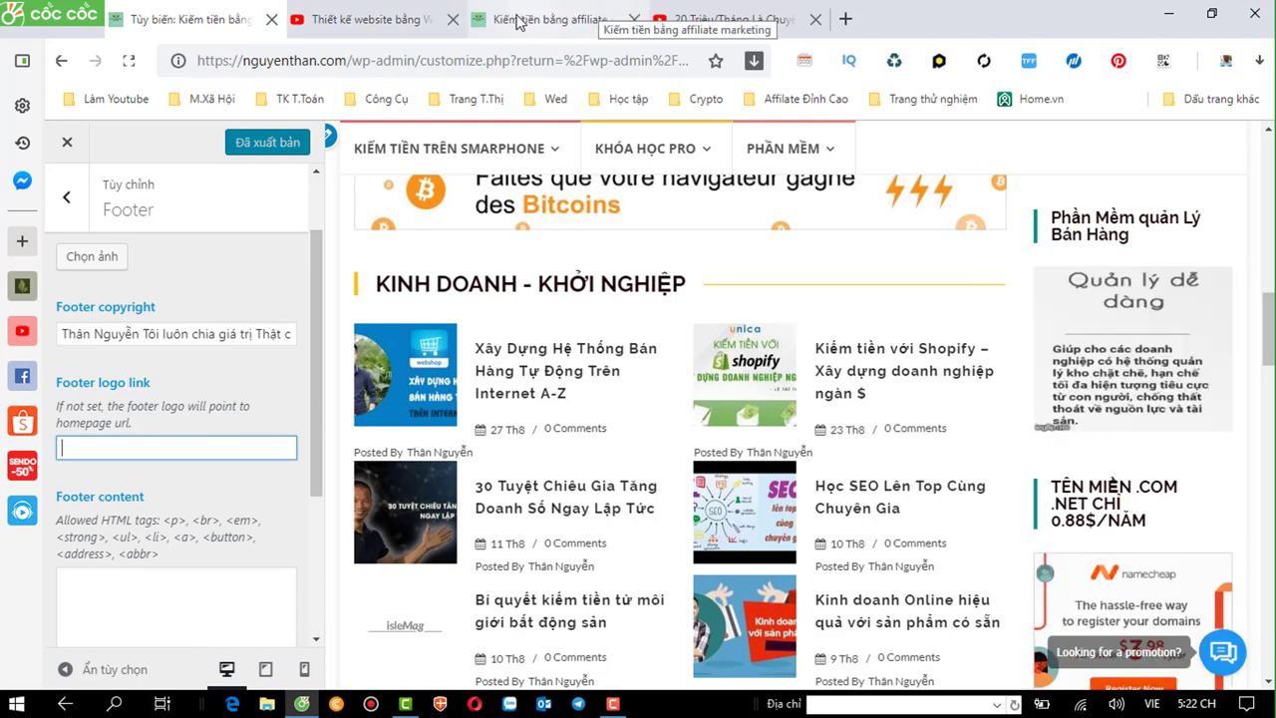
pyautogui.click(519, 22)
pyautogui.click(192, 12)
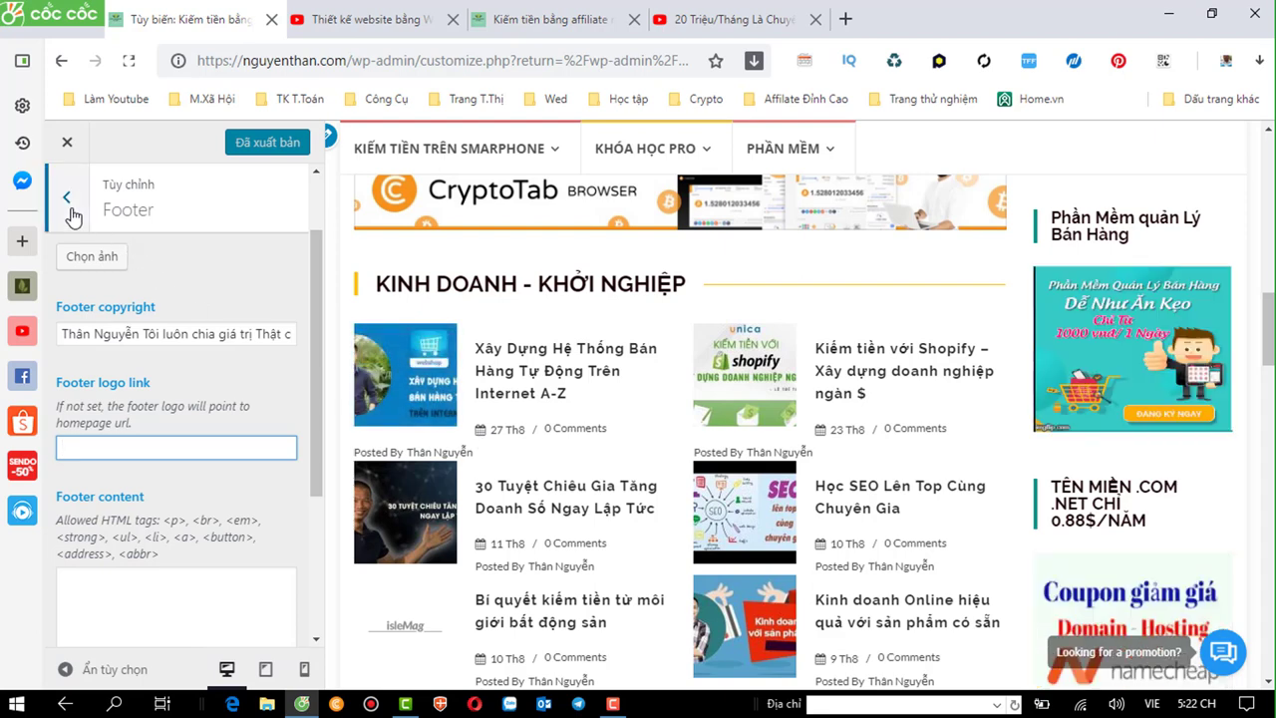
pyautogui.click(65, 196)
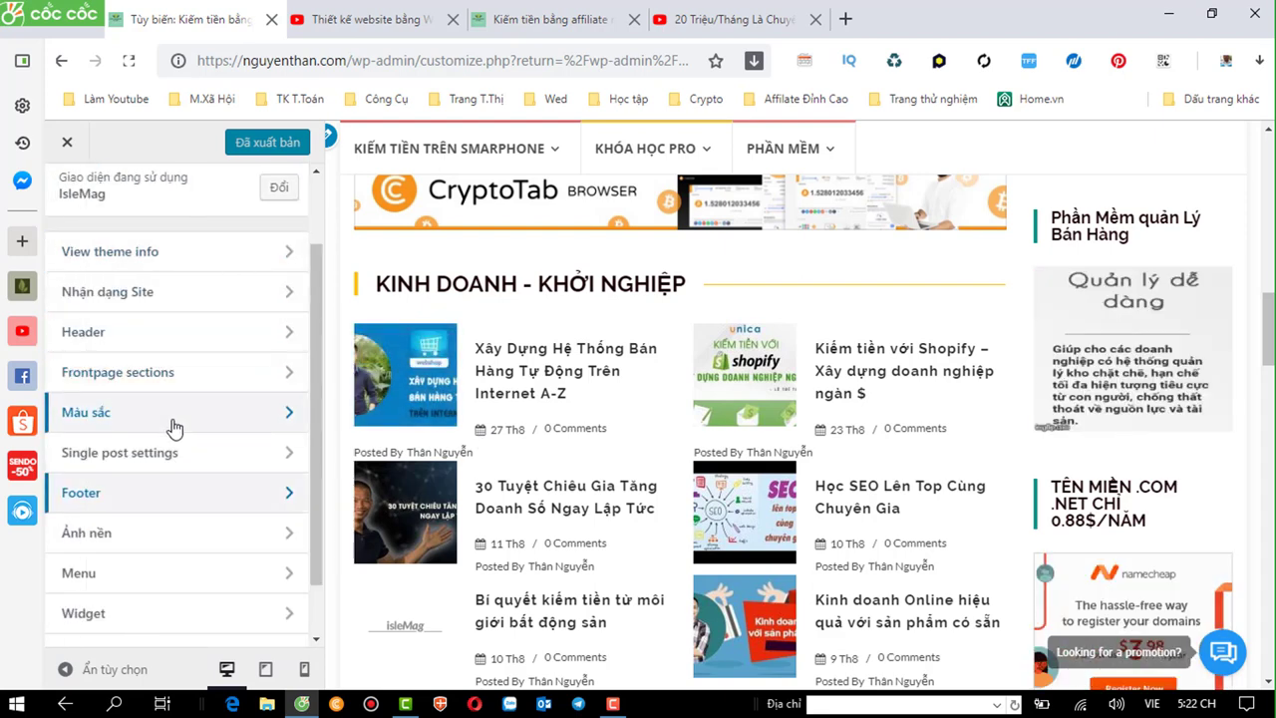
# Switch the homepage layout to 'Bài viết mới nhất' (latest posts) and publish it.
pyautogui.scroll(-1, 167, 489)
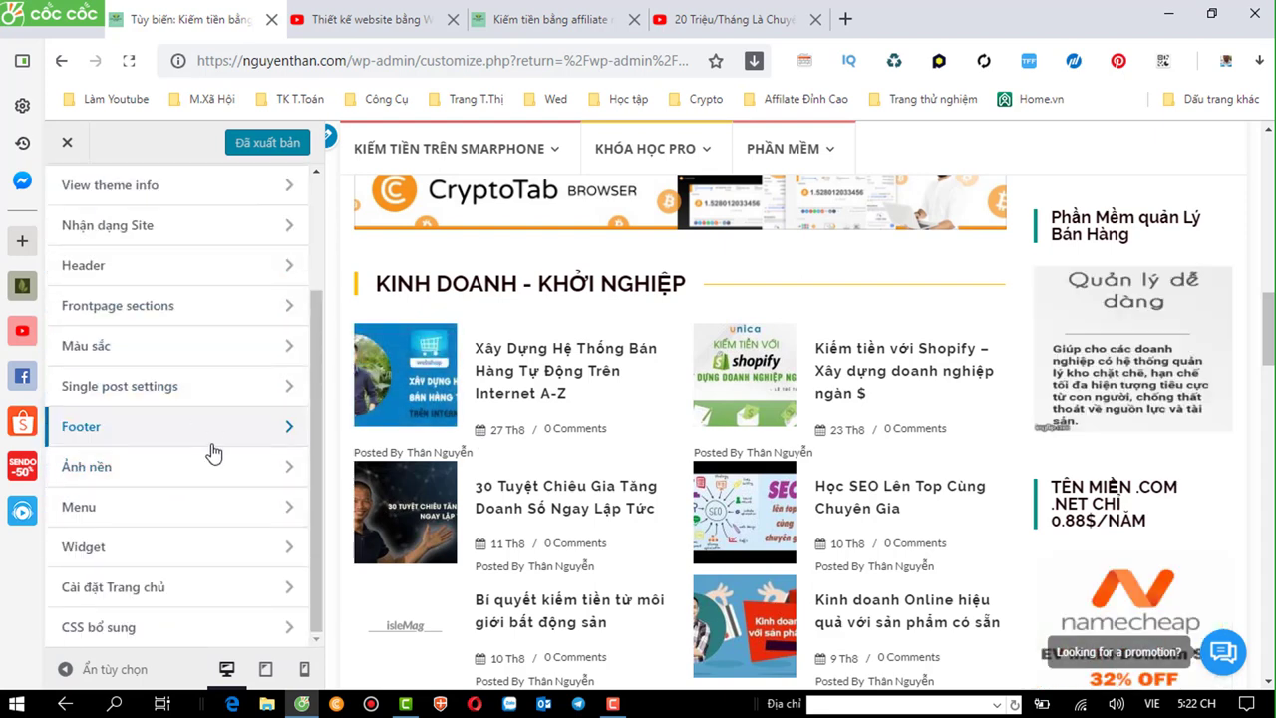
pyautogui.click(164, 583)
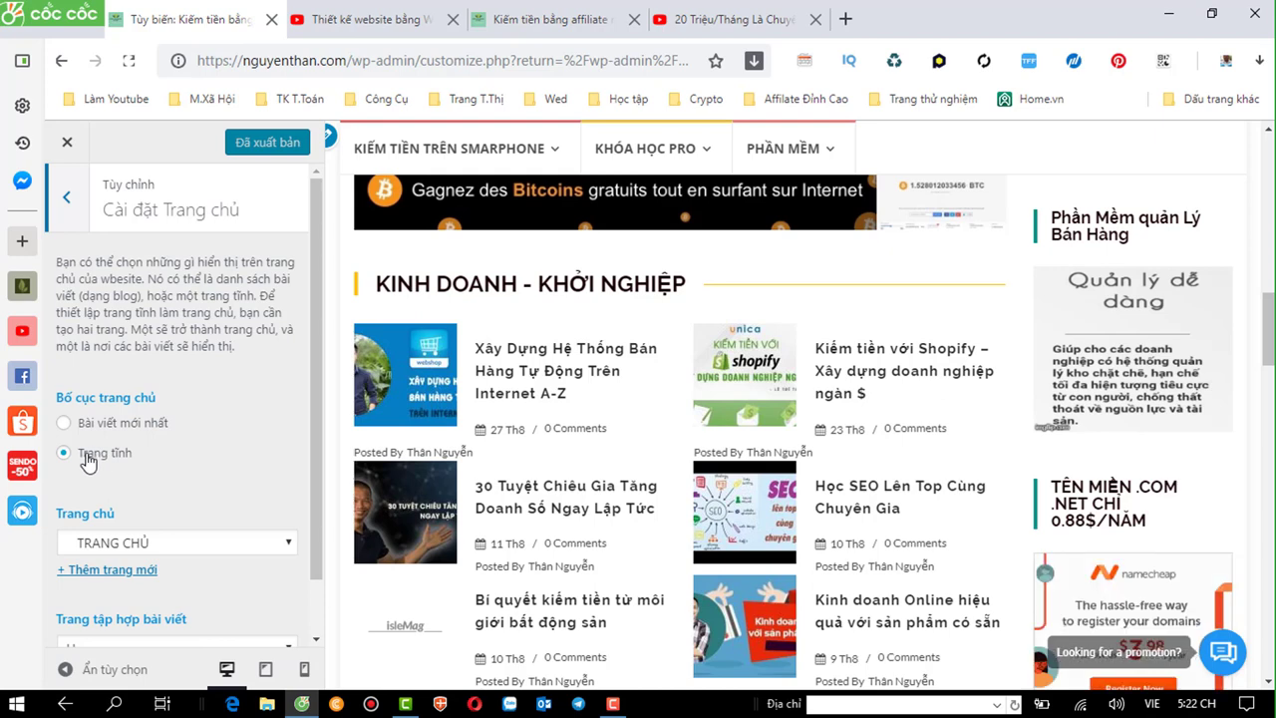
pyautogui.click(64, 425)
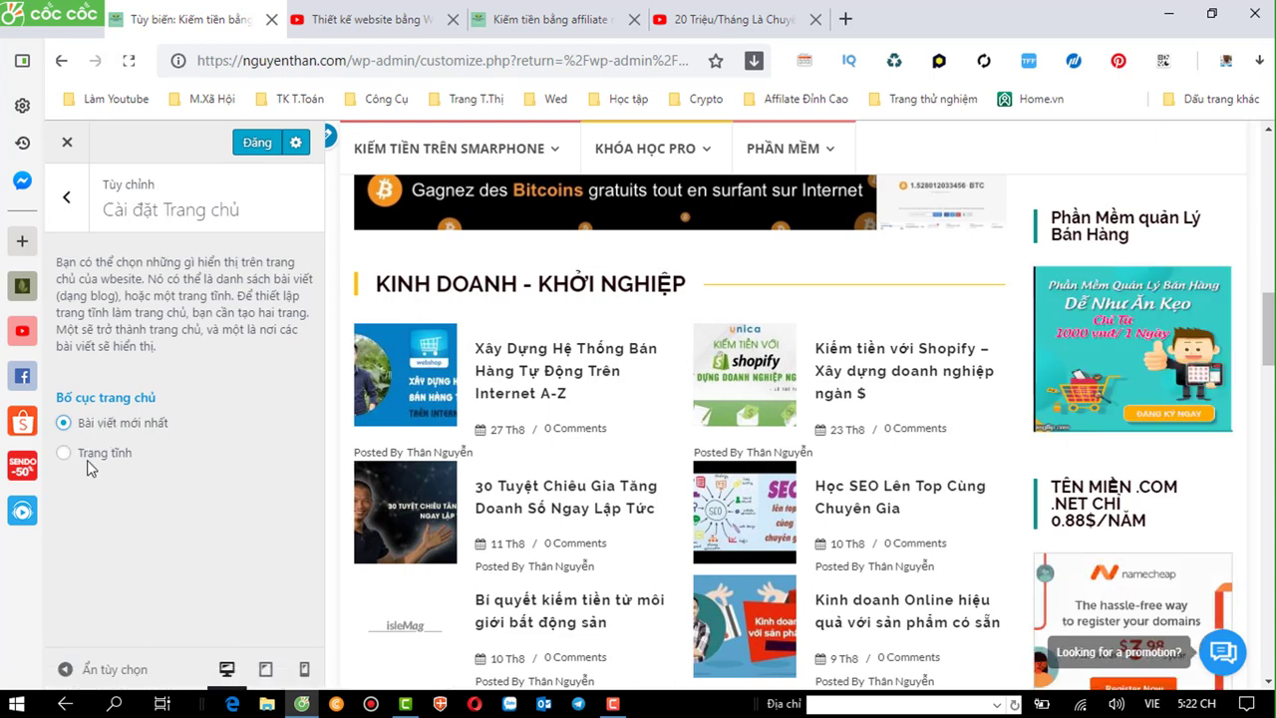
pyautogui.click(256, 144)
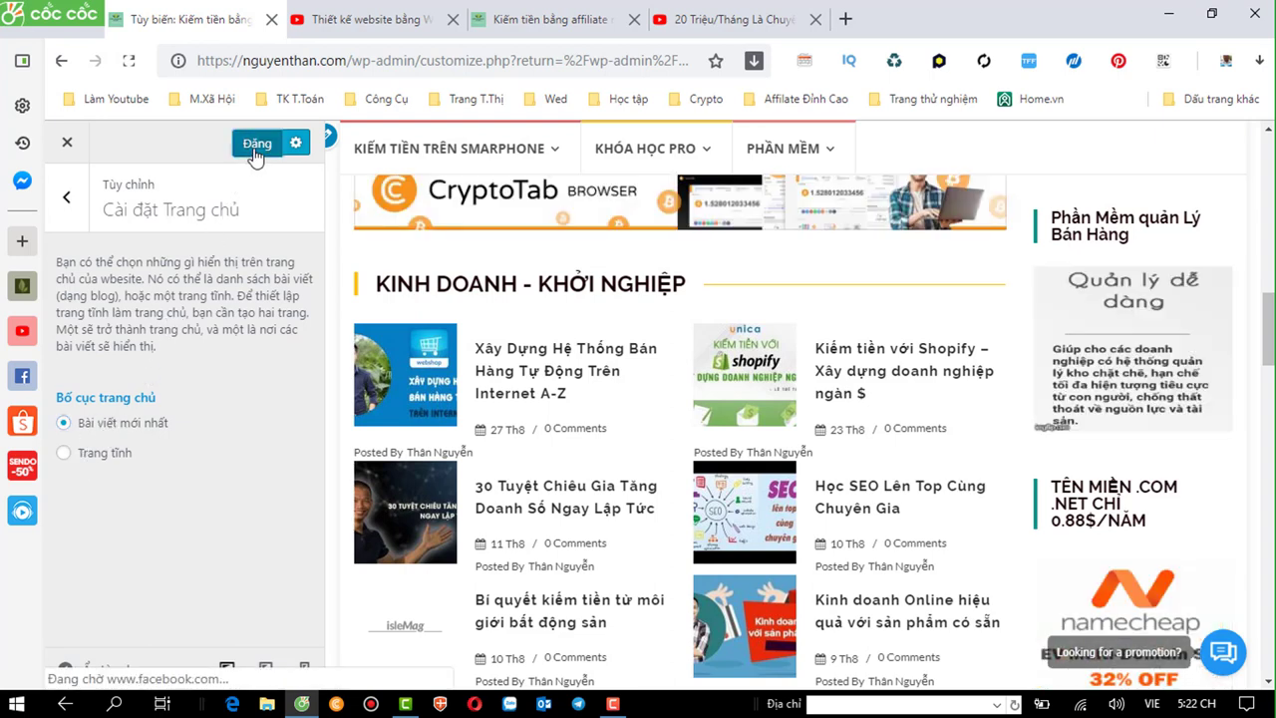
# Reload the nguyenthan.com live site and scroll to the top of its latest-posts homepage.
pyautogui.click(507, 33)
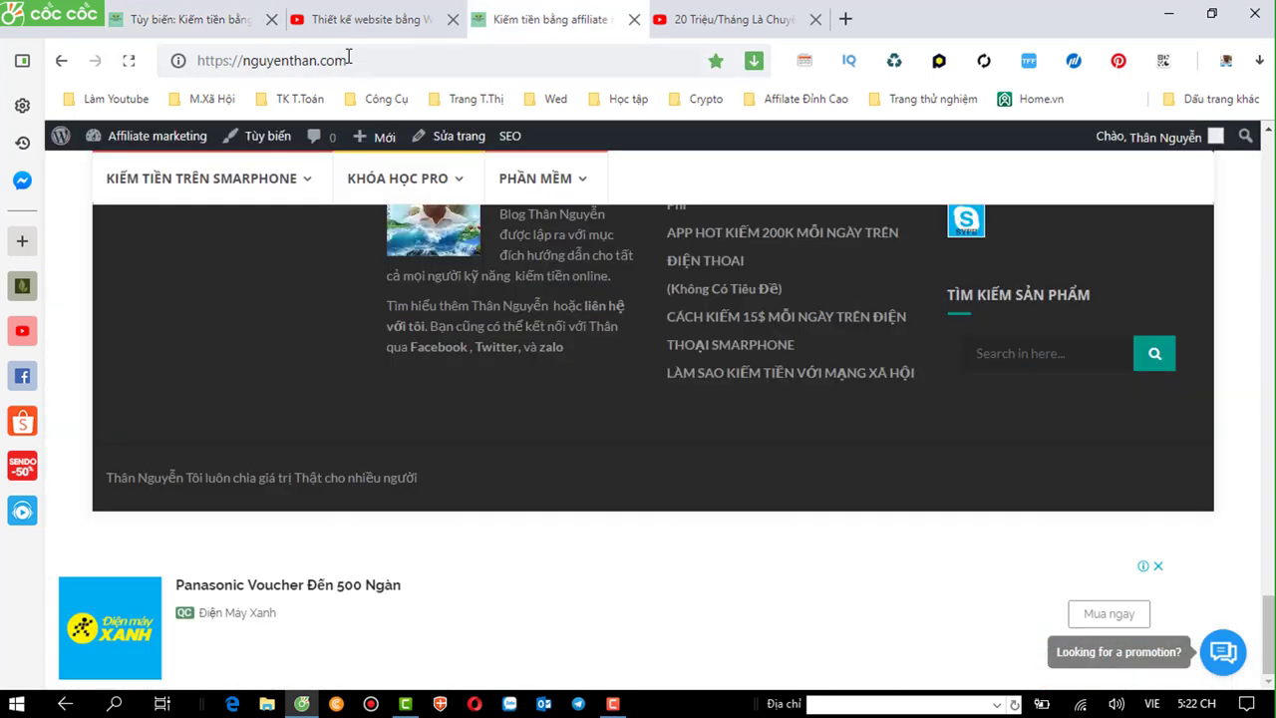
pyautogui.click(361, 62)
pyautogui.press('Return')
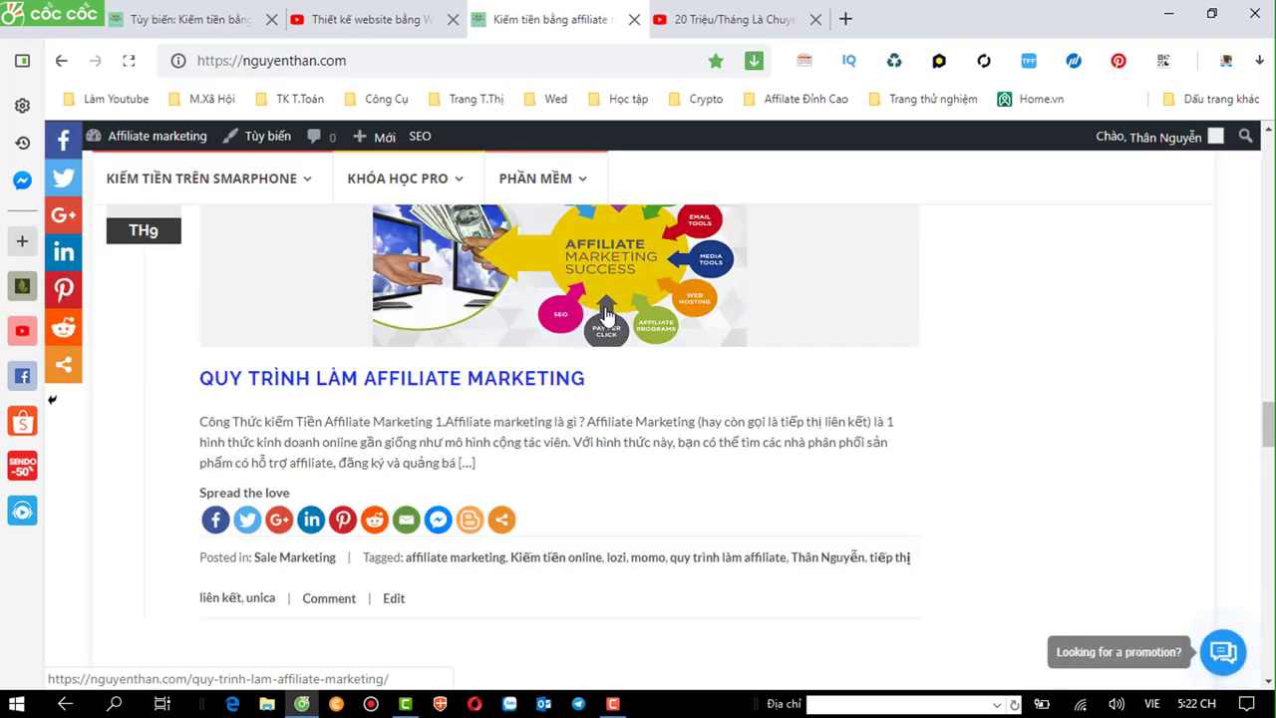
pyautogui.scroll(3, 605, 315)
pyautogui.scroll(3, 606, 315)
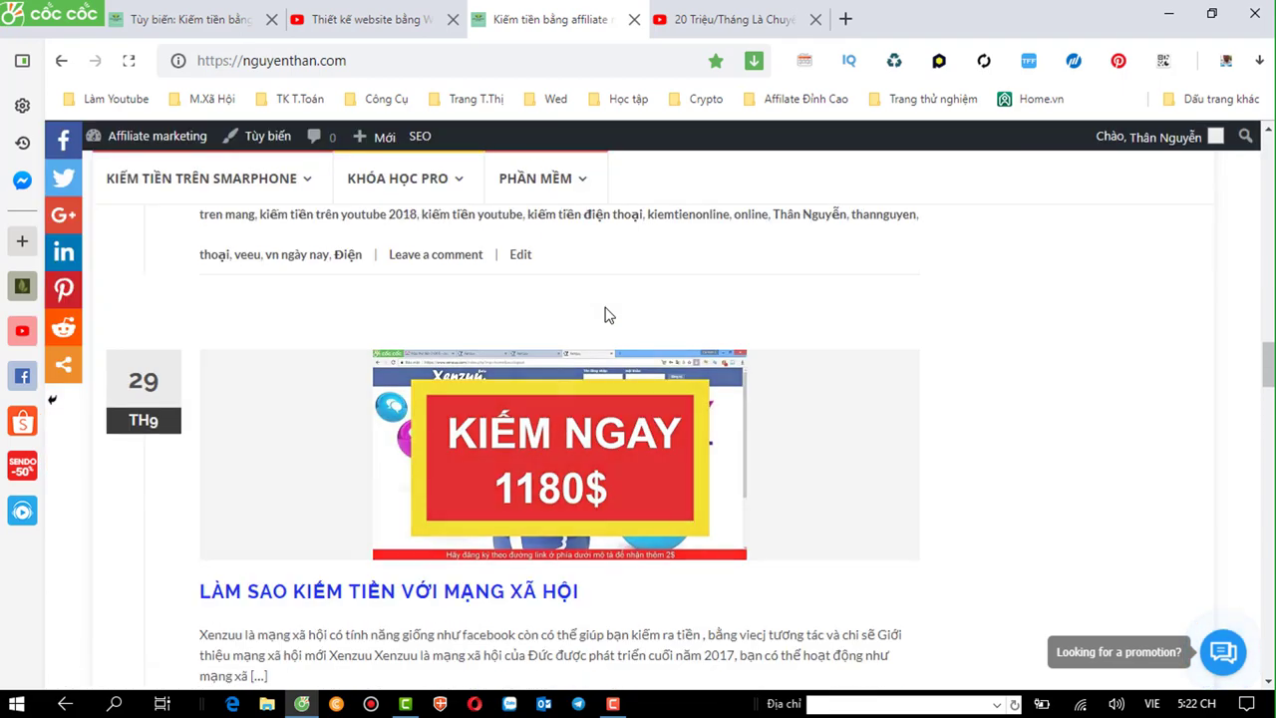
pyautogui.scroll(3, 608, 315)
pyautogui.scroll(3, 608, 315)
pyautogui.scroll(3, 608, 315)
pyautogui.scroll(3, 607, 316)
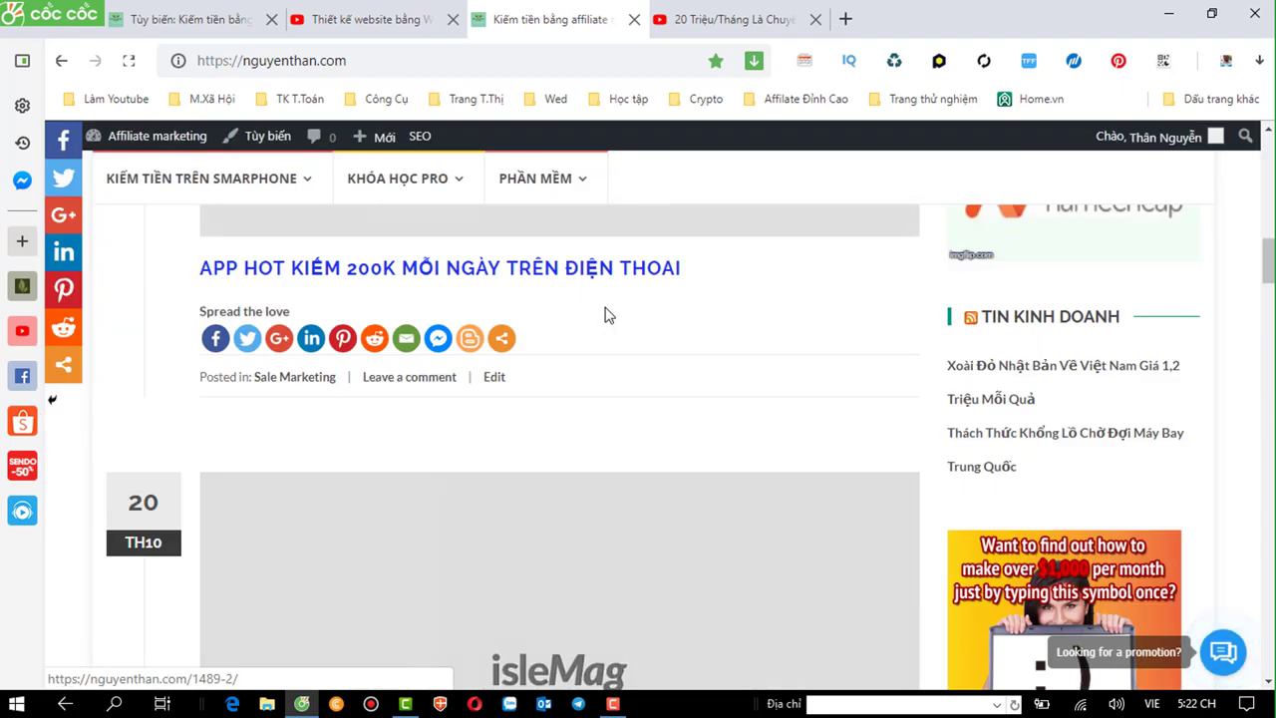
pyautogui.scroll(3, 607, 317)
pyautogui.scroll(5, 609, 315)
pyautogui.scroll(5, 609, 315)
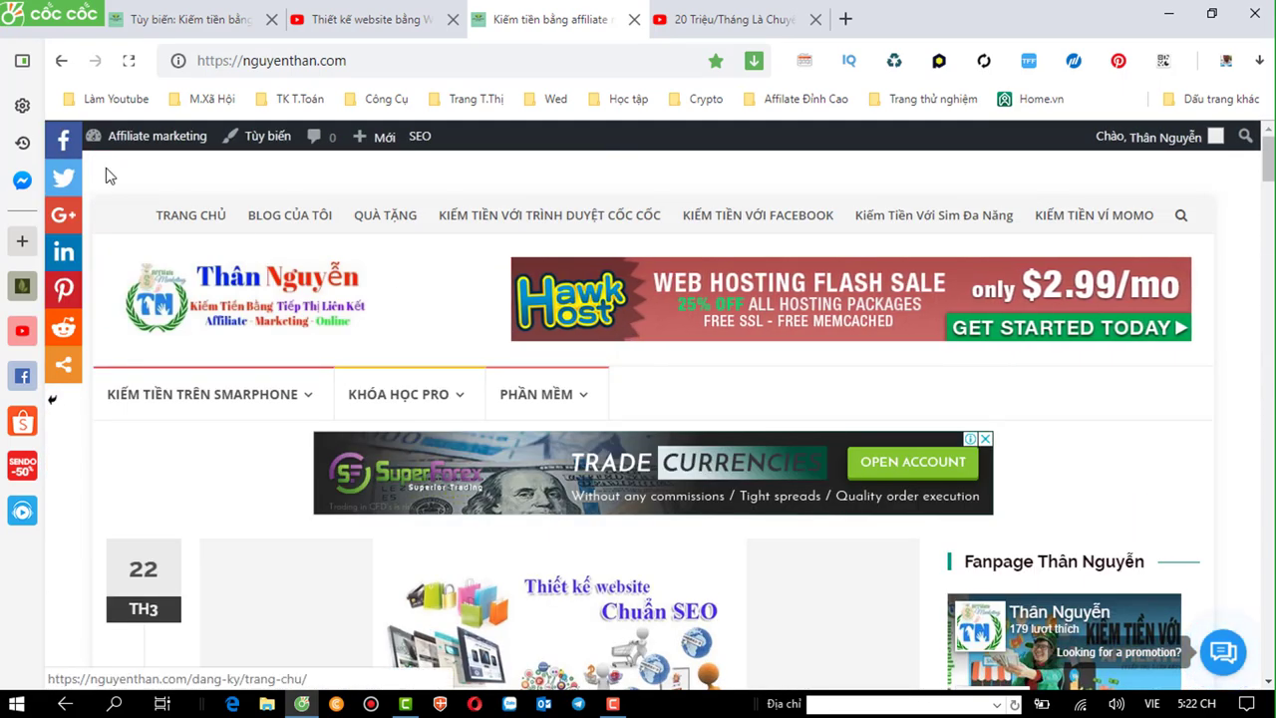
# Open the live site's TRANG CHỦ page and scroll through its nearly empty content.
pyautogui.click(185, 223)
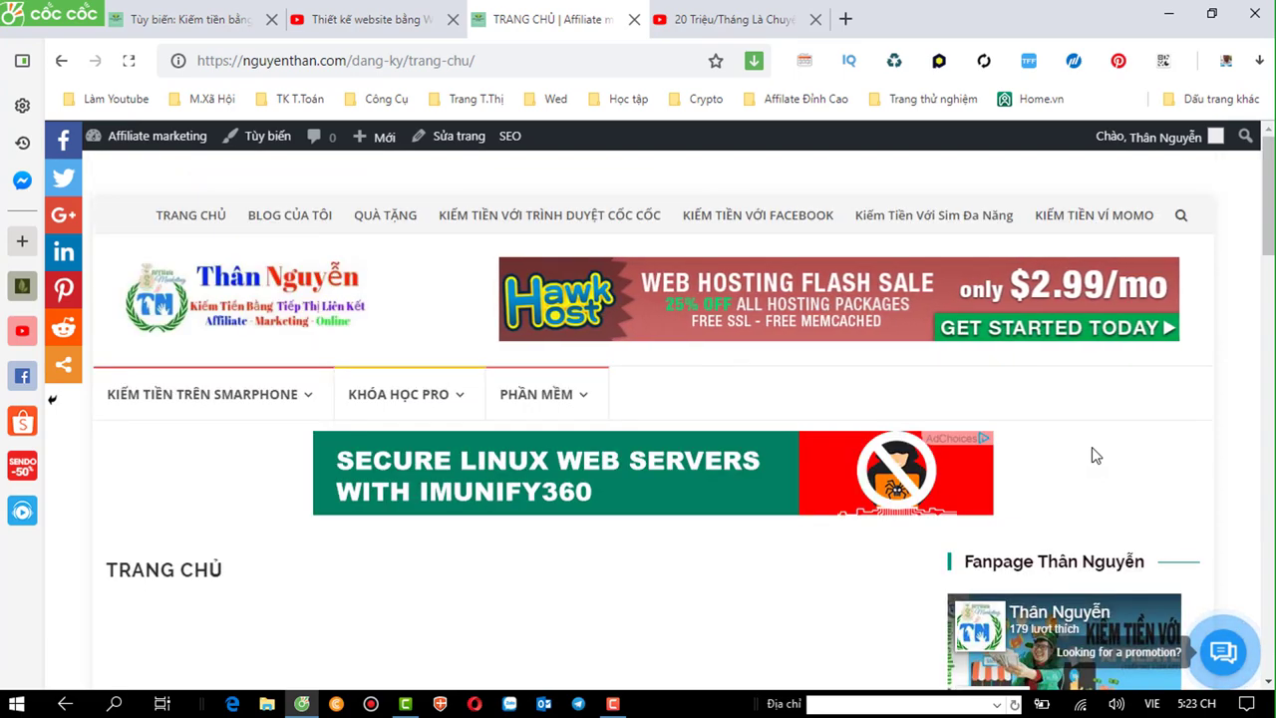
pyautogui.scroll(-2, 1092, 455)
pyautogui.scroll(-2, 1080, 441)
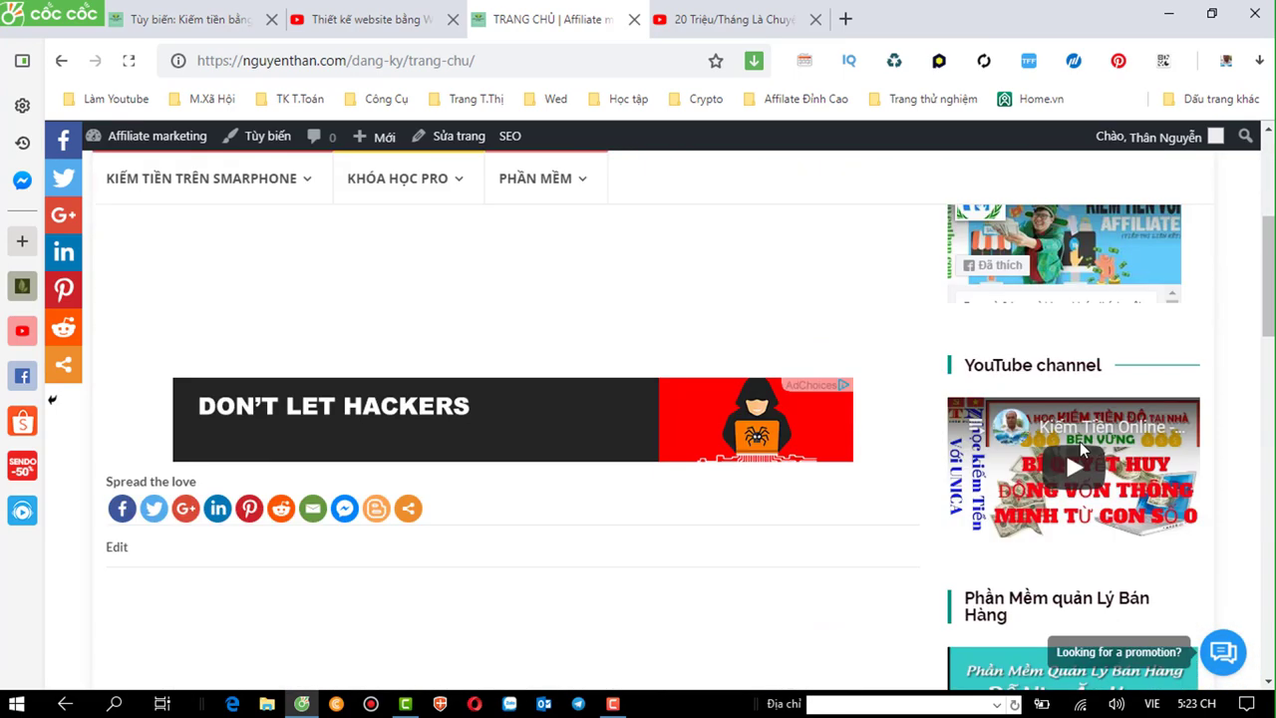
pyautogui.scroll(3, 1080, 442)
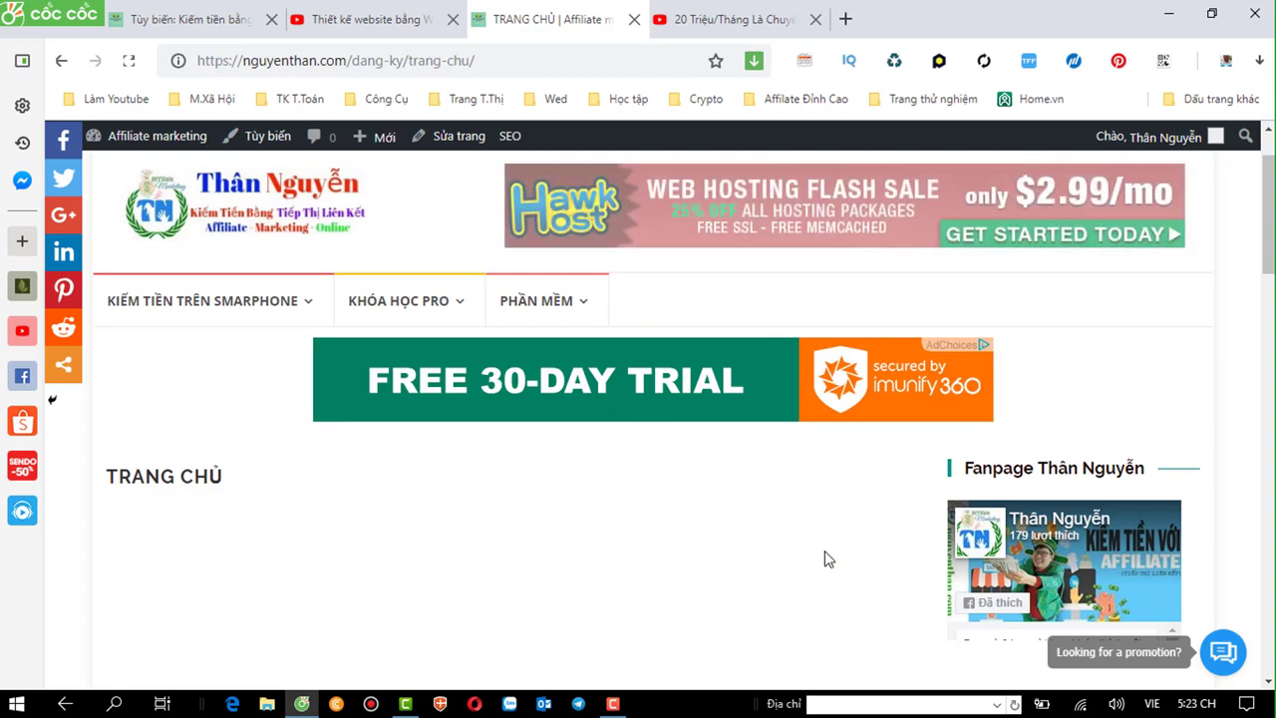
pyautogui.scroll(-10, 824, 551)
pyautogui.scroll(10, 824, 559)
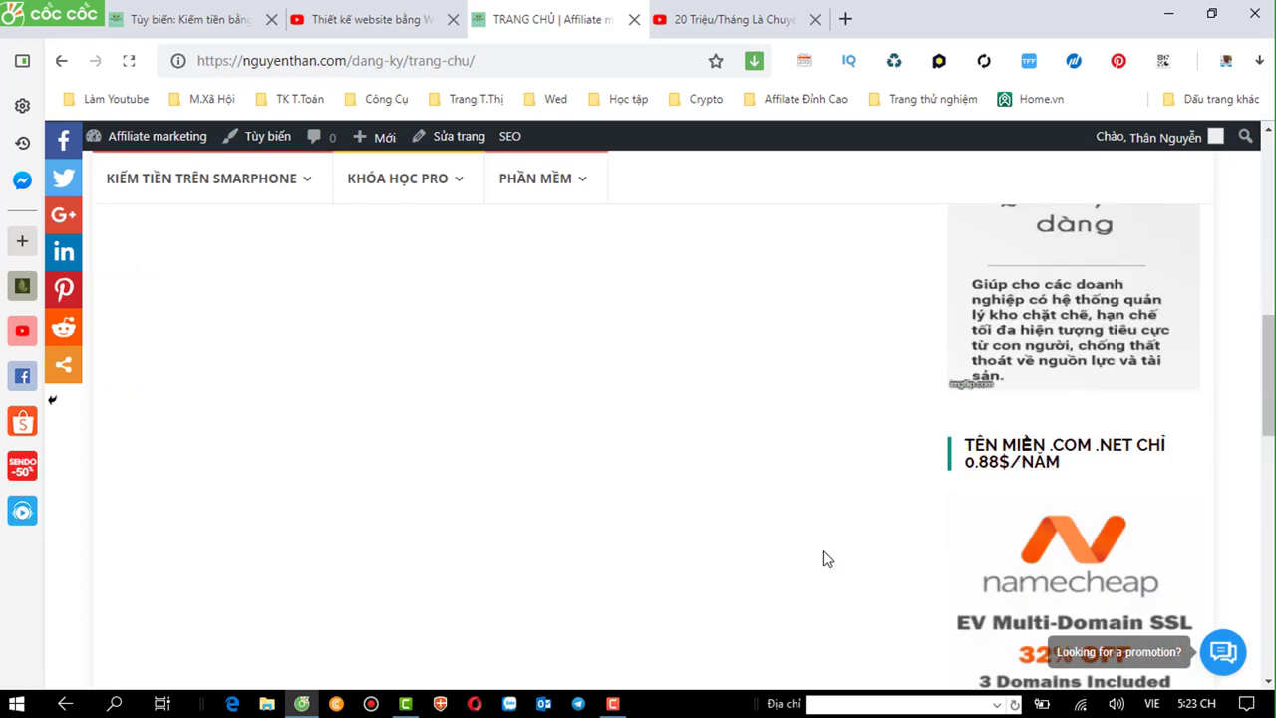
pyautogui.scroll(-5, 823, 559)
pyautogui.scroll(-2, 824, 559)
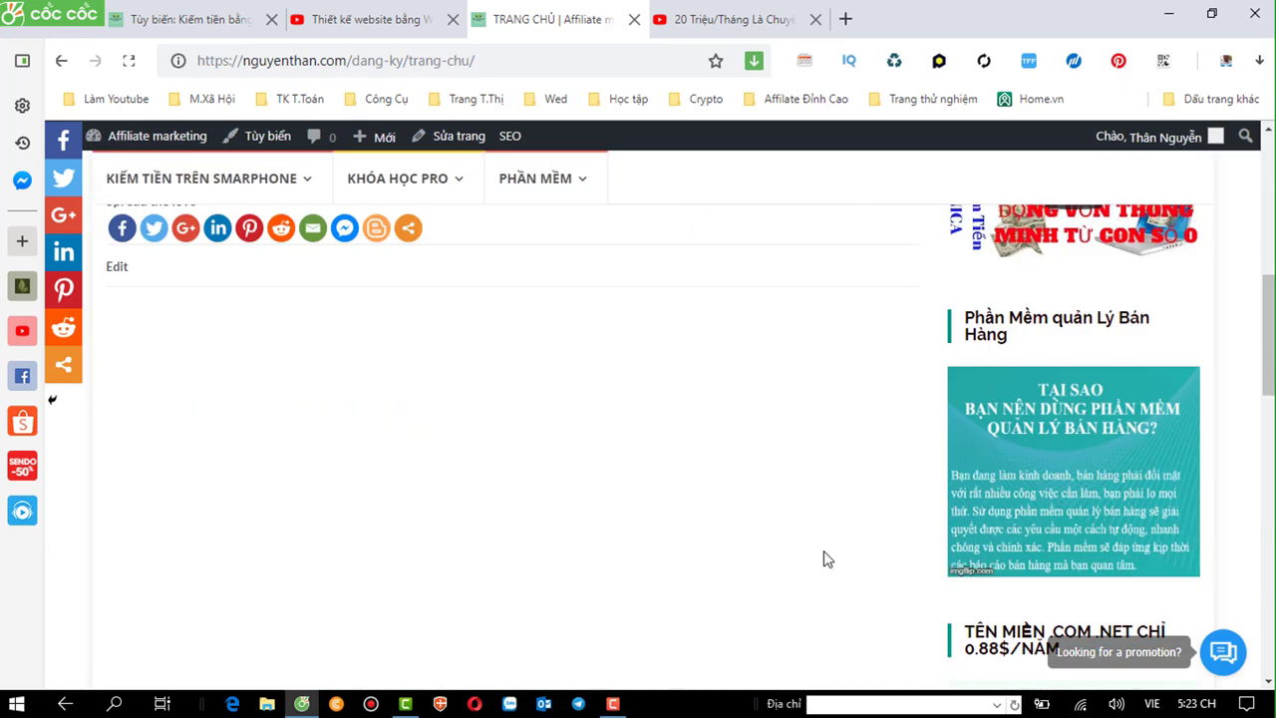
pyautogui.scroll(-1, 824, 560)
pyautogui.scroll(-2, 824, 559)
pyautogui.scroll(-3, 823, 559)
pyautogui.scroll(2, 824, 560)
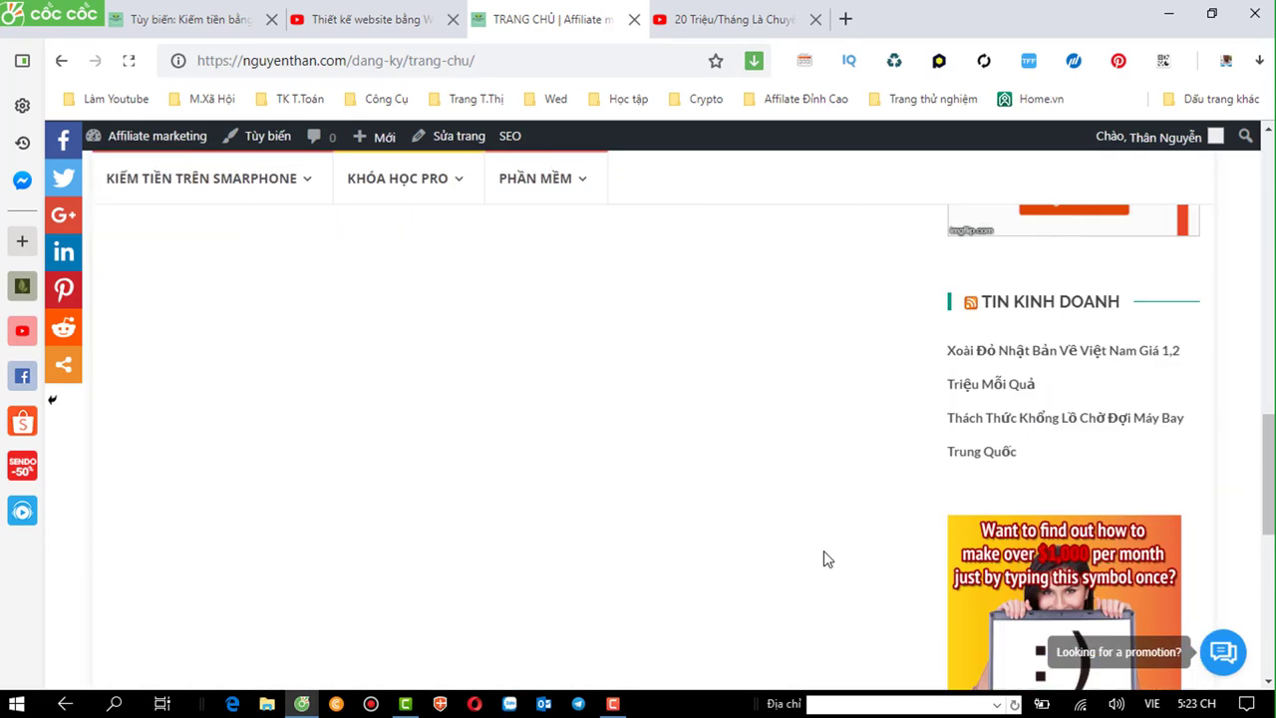
pyautogui.scroll(3, 824, 559)
pyautogui.scroll(3, 599, 499)
pyautogui.scroll(3, 453, 440)
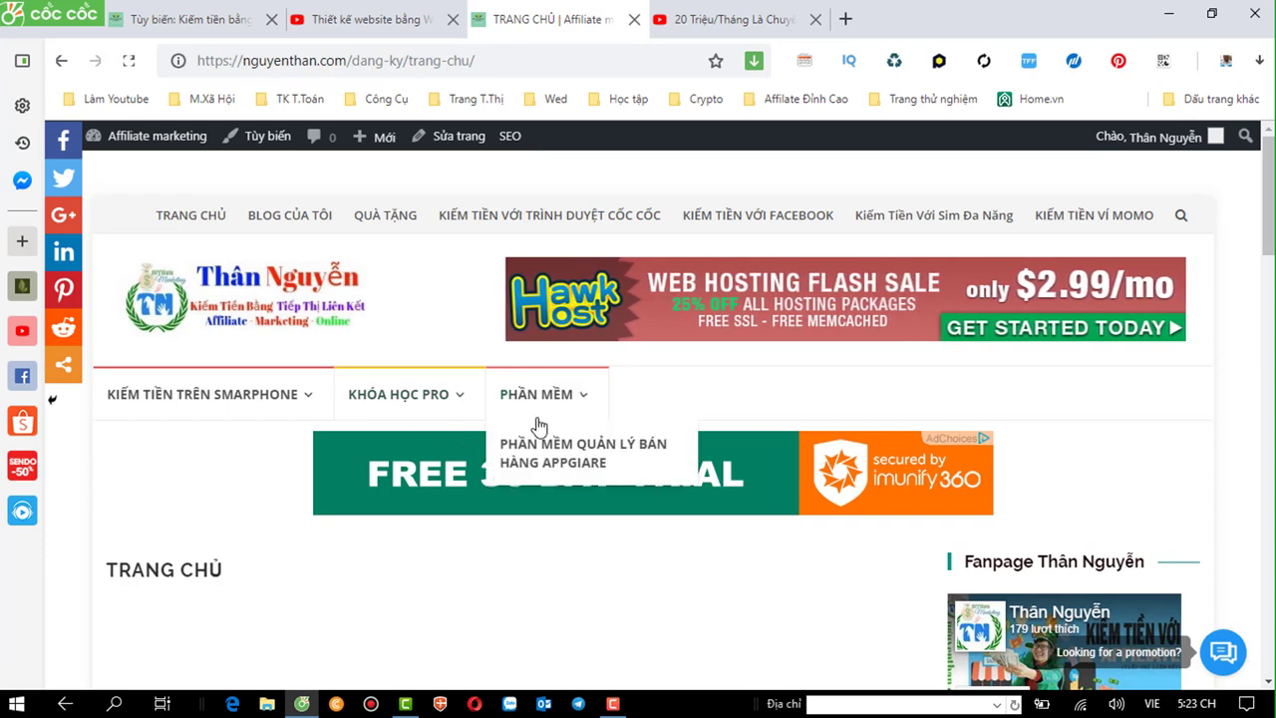
# Set the homepage back to static page TRANG CHỦ, publish it, and view the live tab.
pyautogui.click(192, 14)
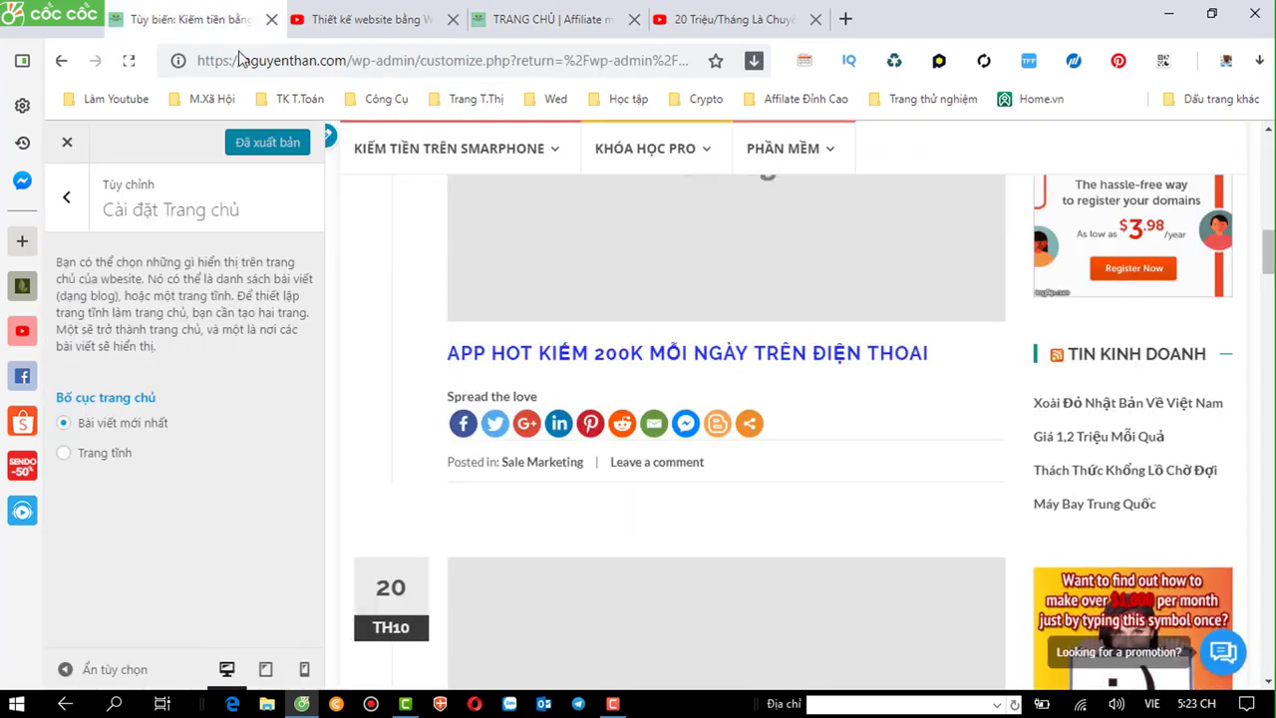
pyautogui.click(70, 222)
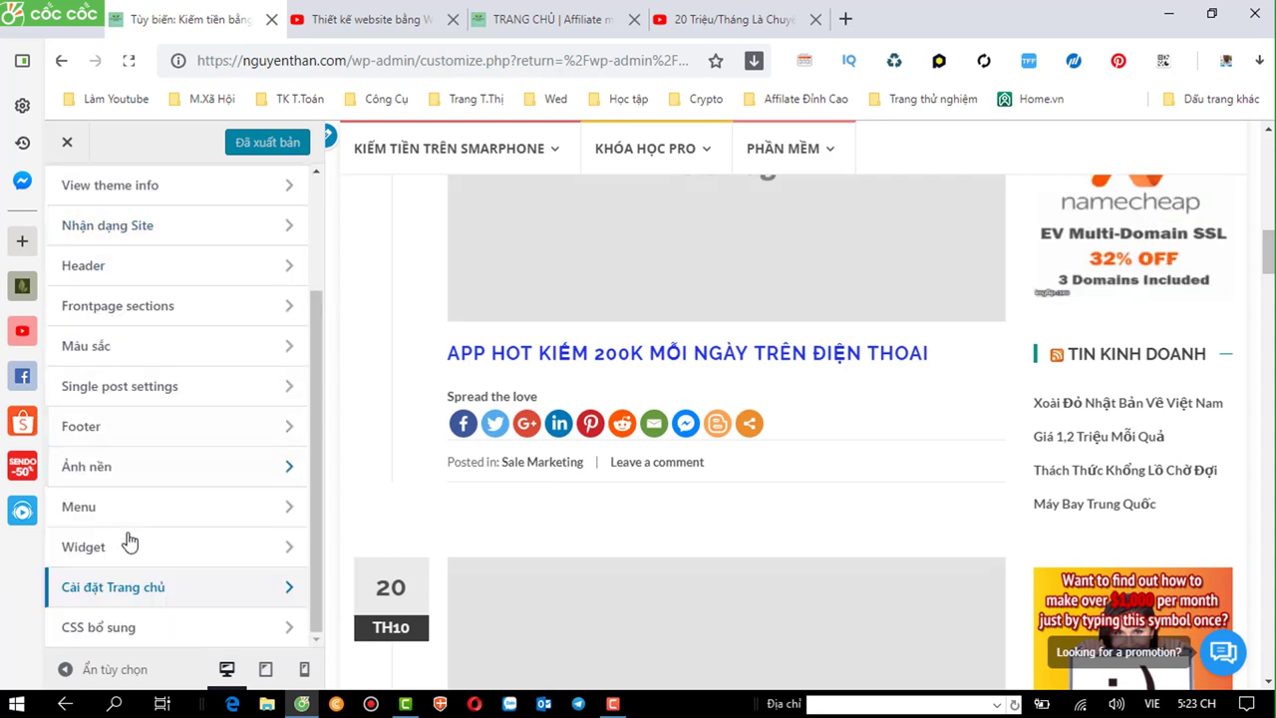
pyautogui.click(128, 587)
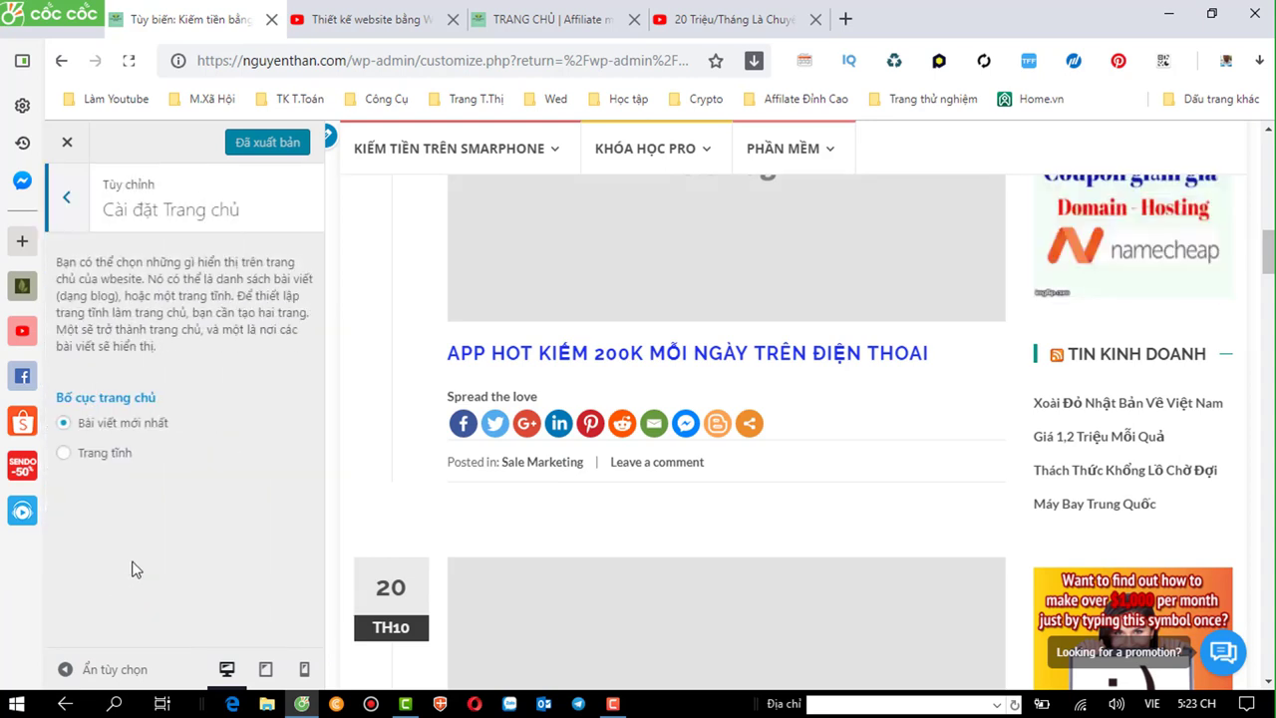
pyautogui.click(82, 456)
pyautogui.scroll(-1, 180, 480)
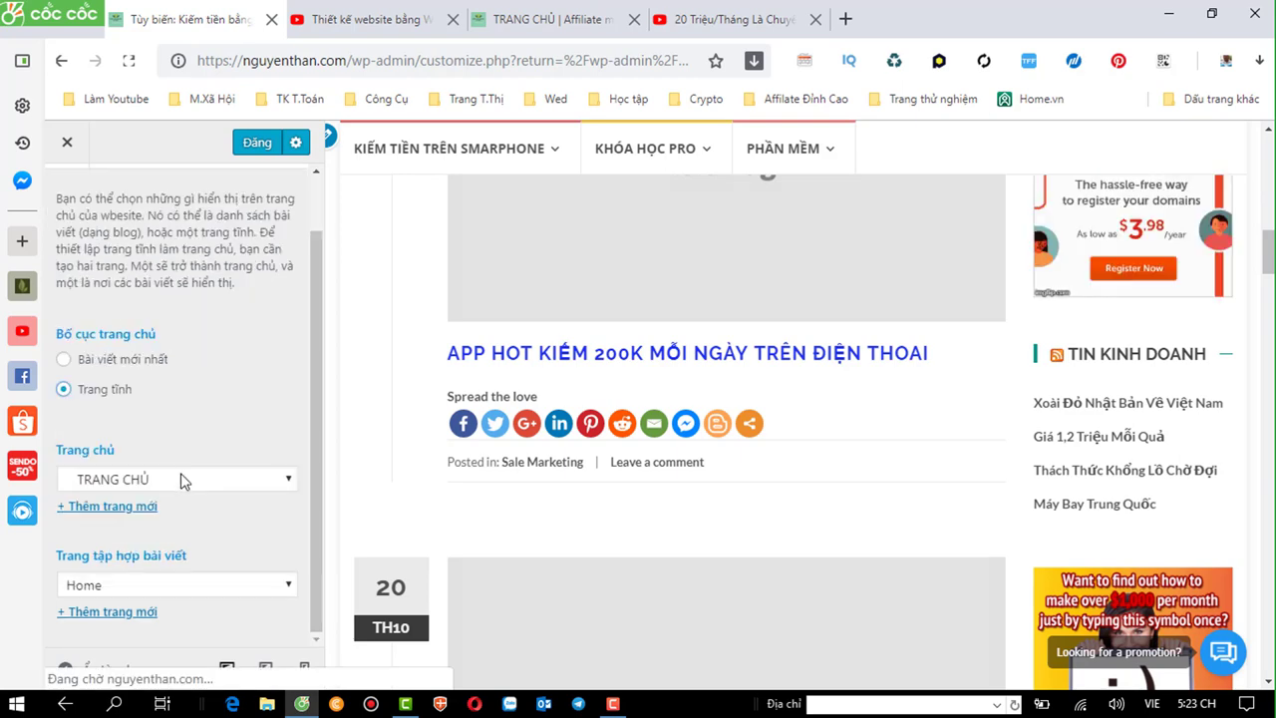
pyautogui.click(258, 150)
pyautogui.click(554, 19)
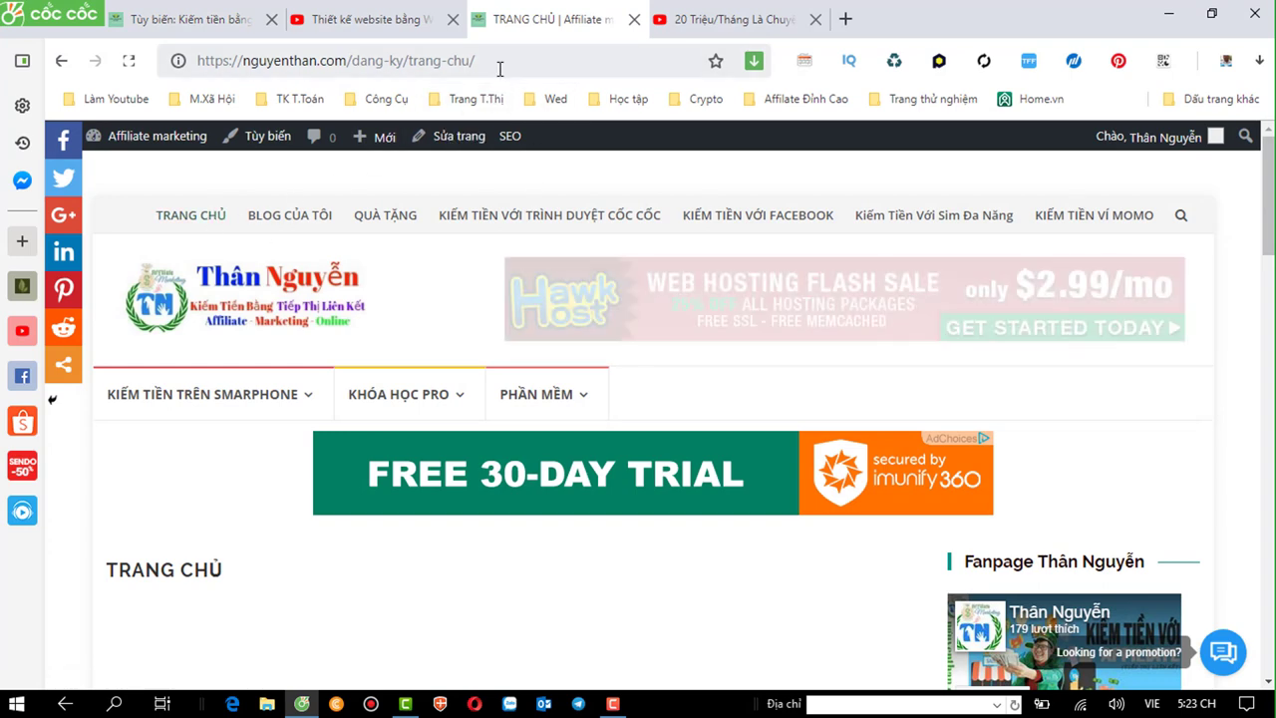
# Load the nguyenthan.com front page and scroll through its isleMag post tiles.
pyautogui.click(209, 217)
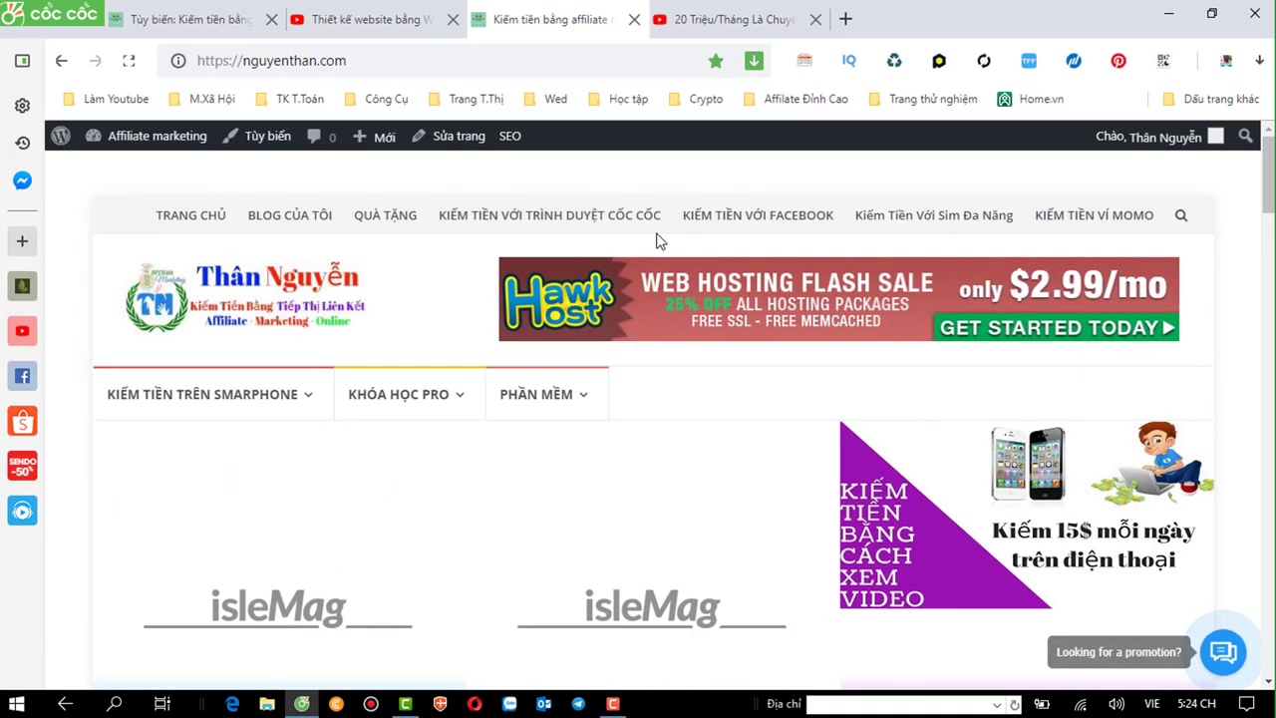
pyautogui.scroll(-1, 657, 241)
pyautogui.scroll(-1, 657, 242)
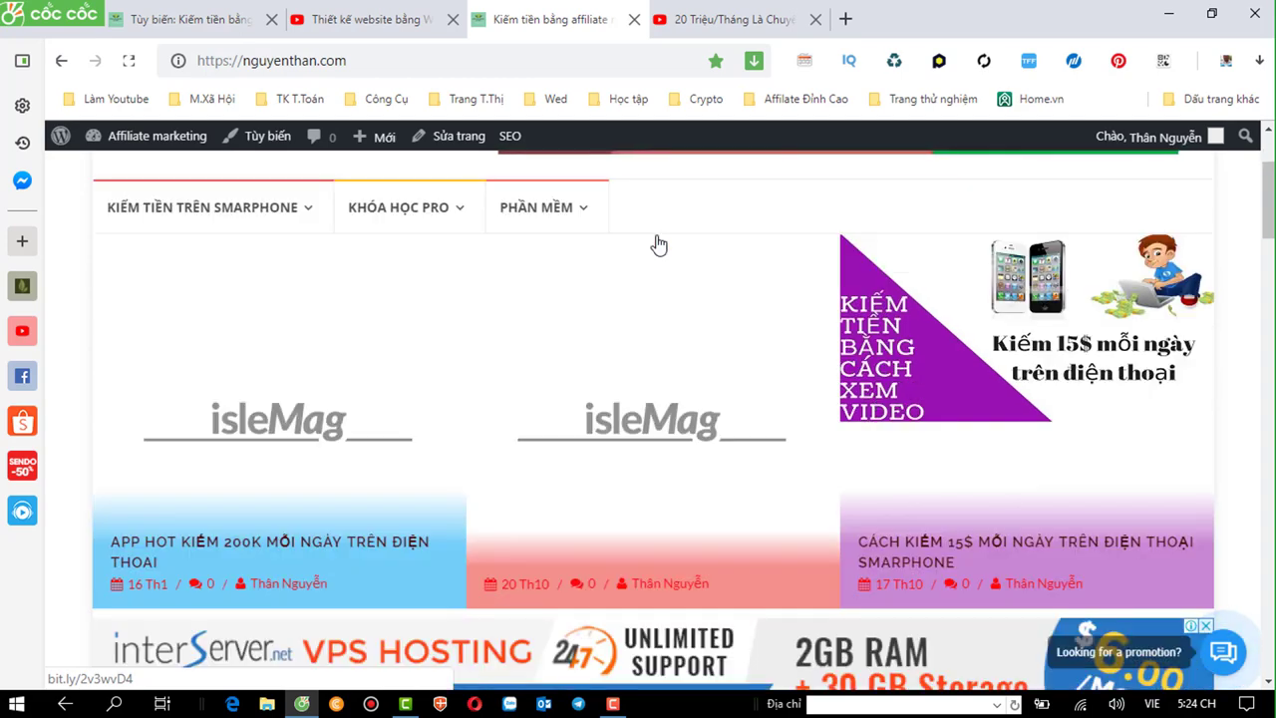
pyautogui.scroll(-2, 658, 244)
pyautogui.scroll(4, 657, 241)
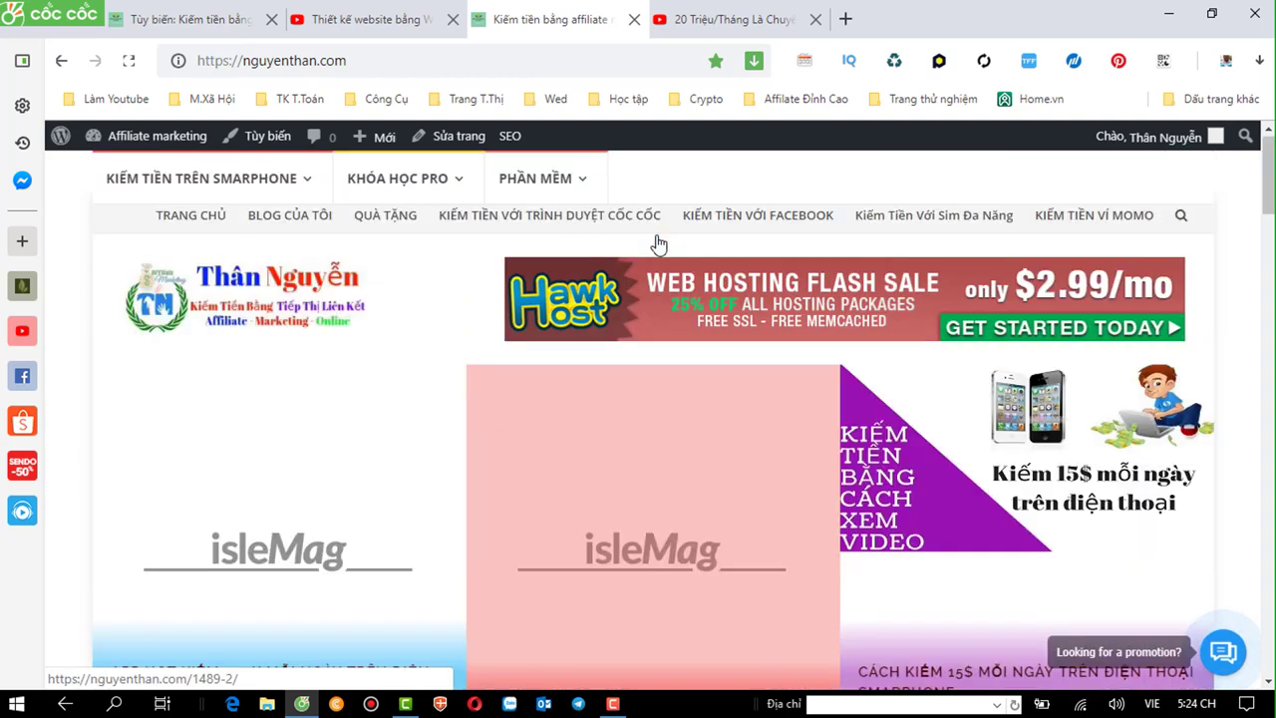
# Return to the Customizer tab showing the homepage settings.
pyautogui.click(210, 21)
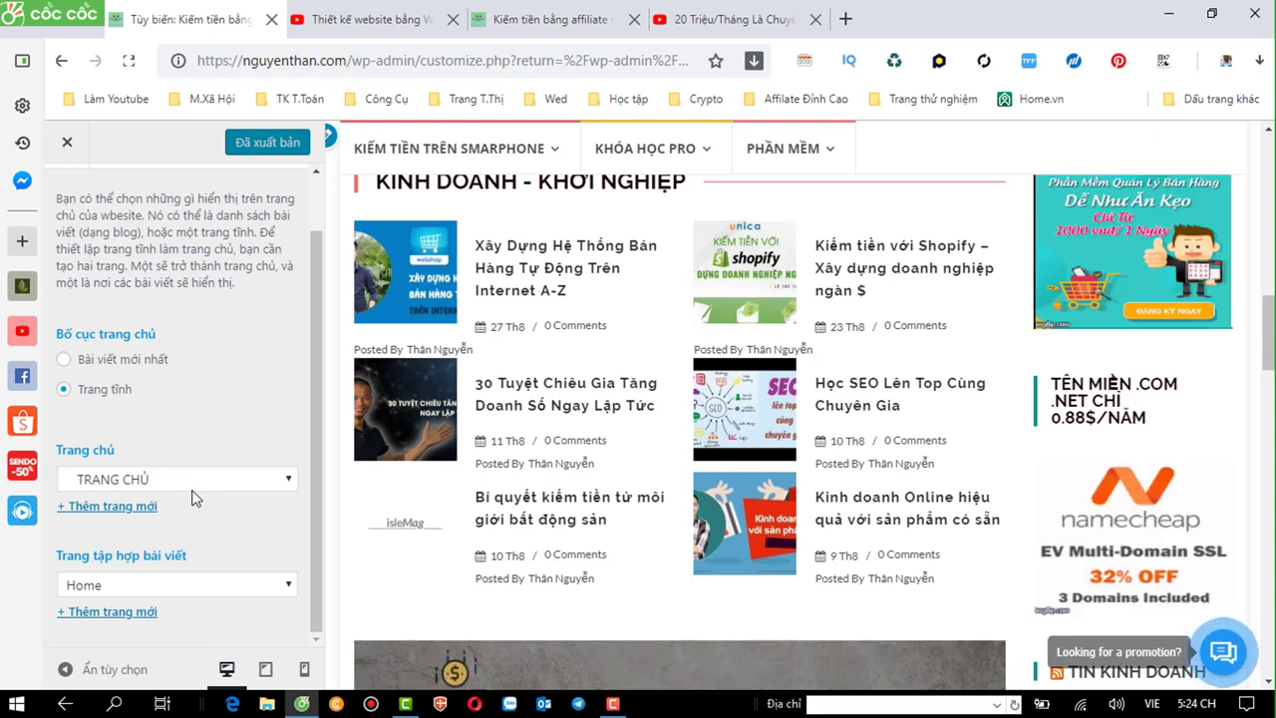
pyautogui.scroll(1, 223, 412)
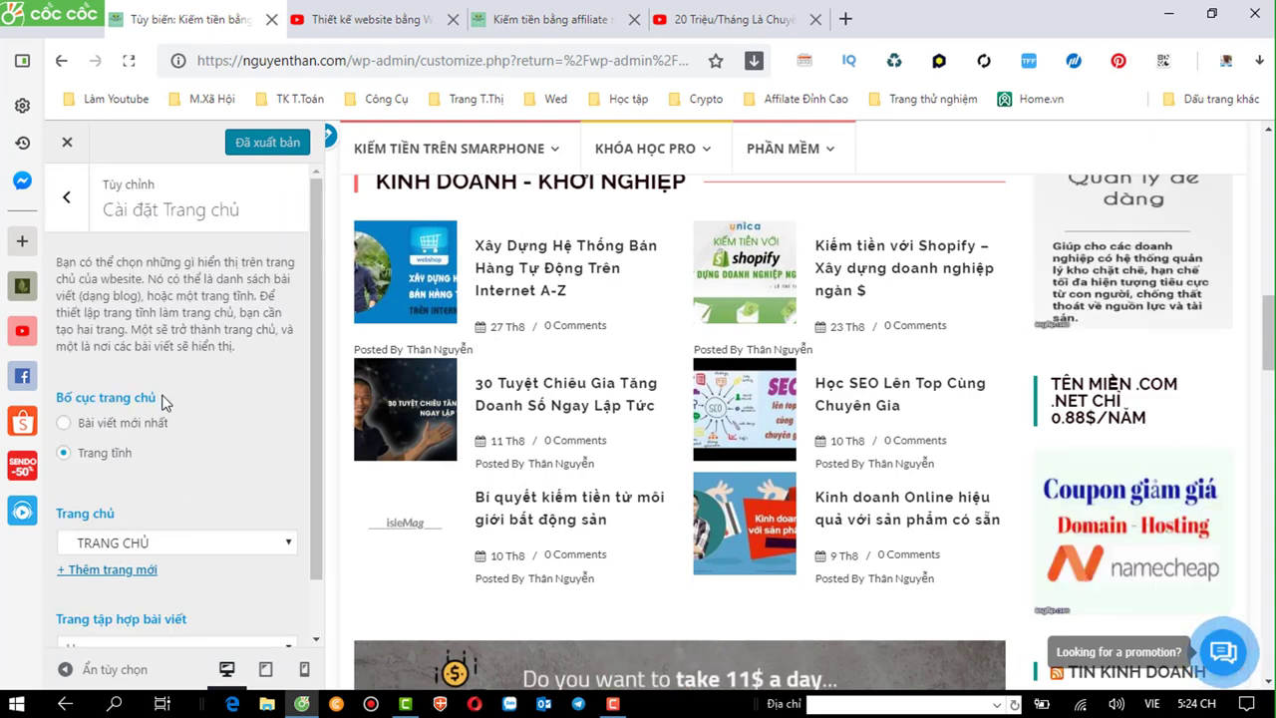
pyautogui.scroll(-1, 188, 399)
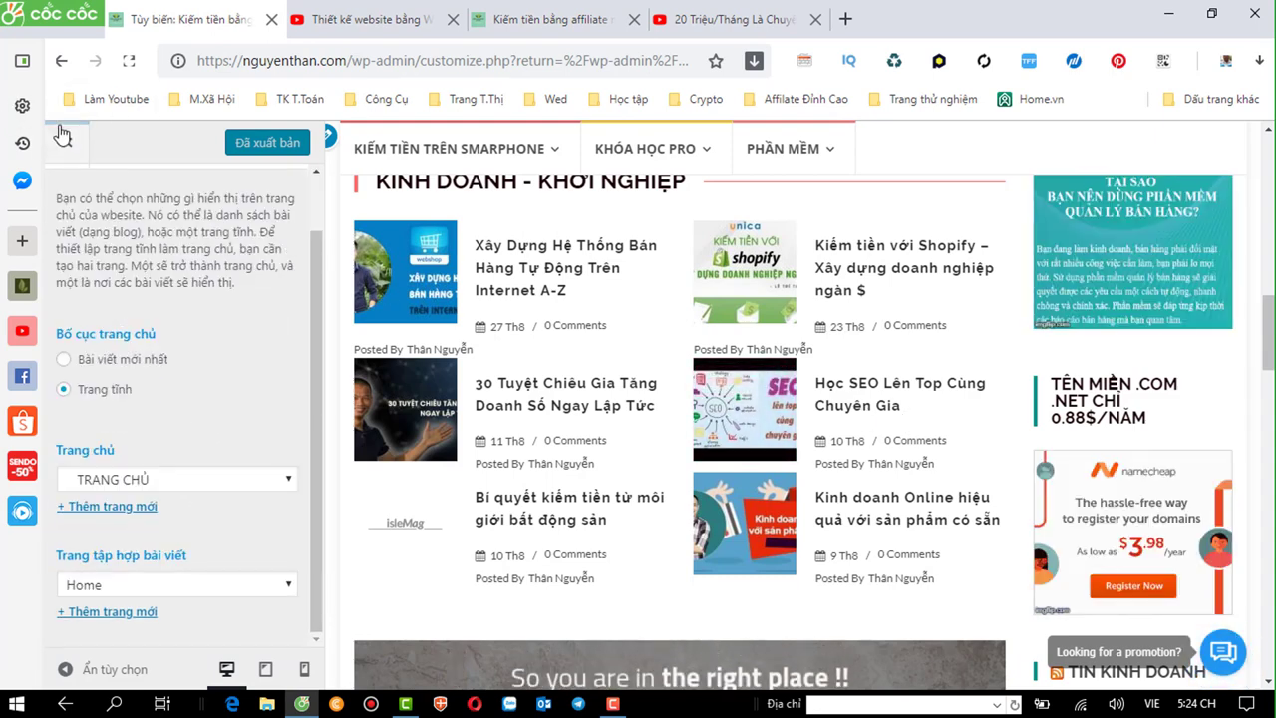
# Close the Customizer to reach the Footer Menu editor, then view the live homepage tab.
pyautogui.click(67, 147)
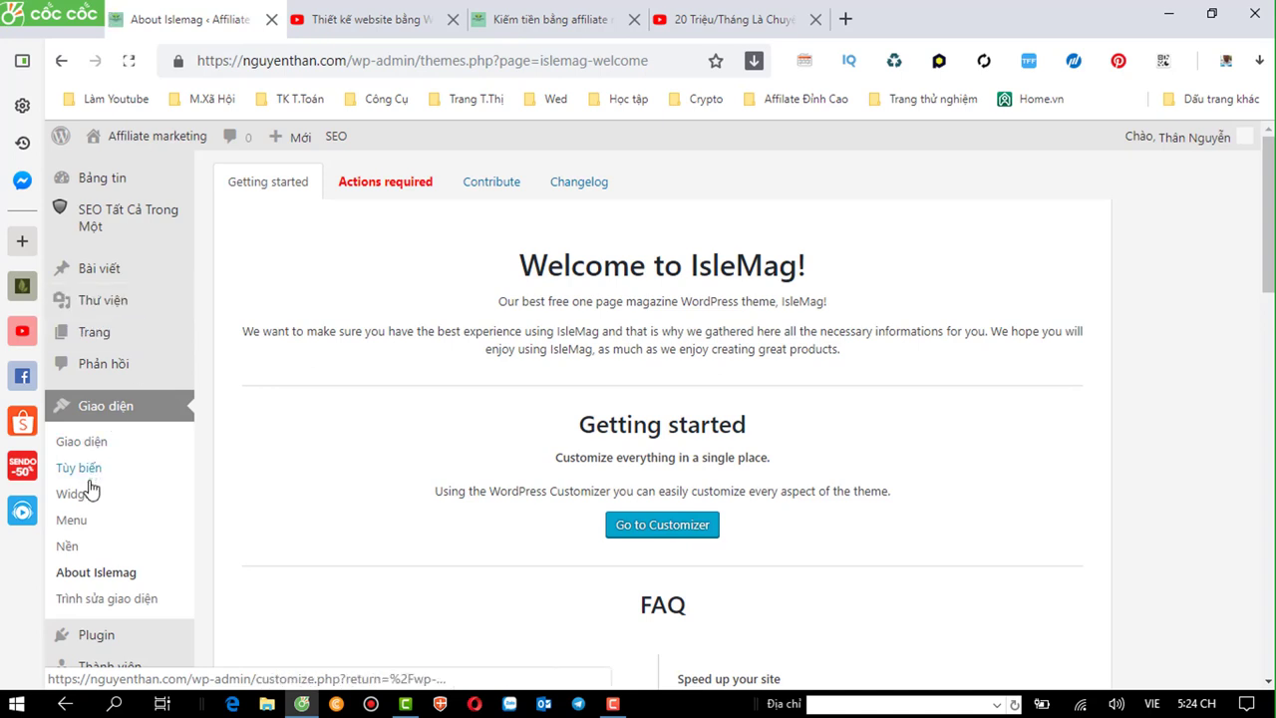
pyautogui.scroll(-1, 100, 480)
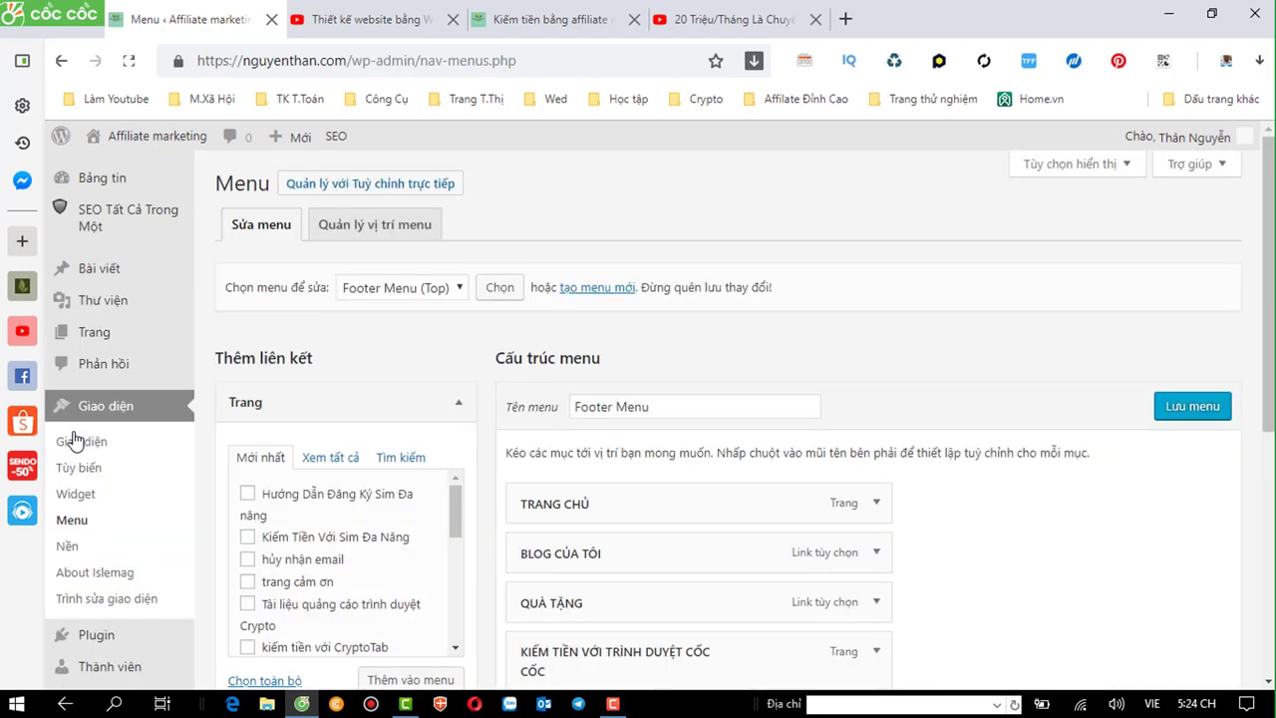
pyautogui.scroll(-2, 512, 414)
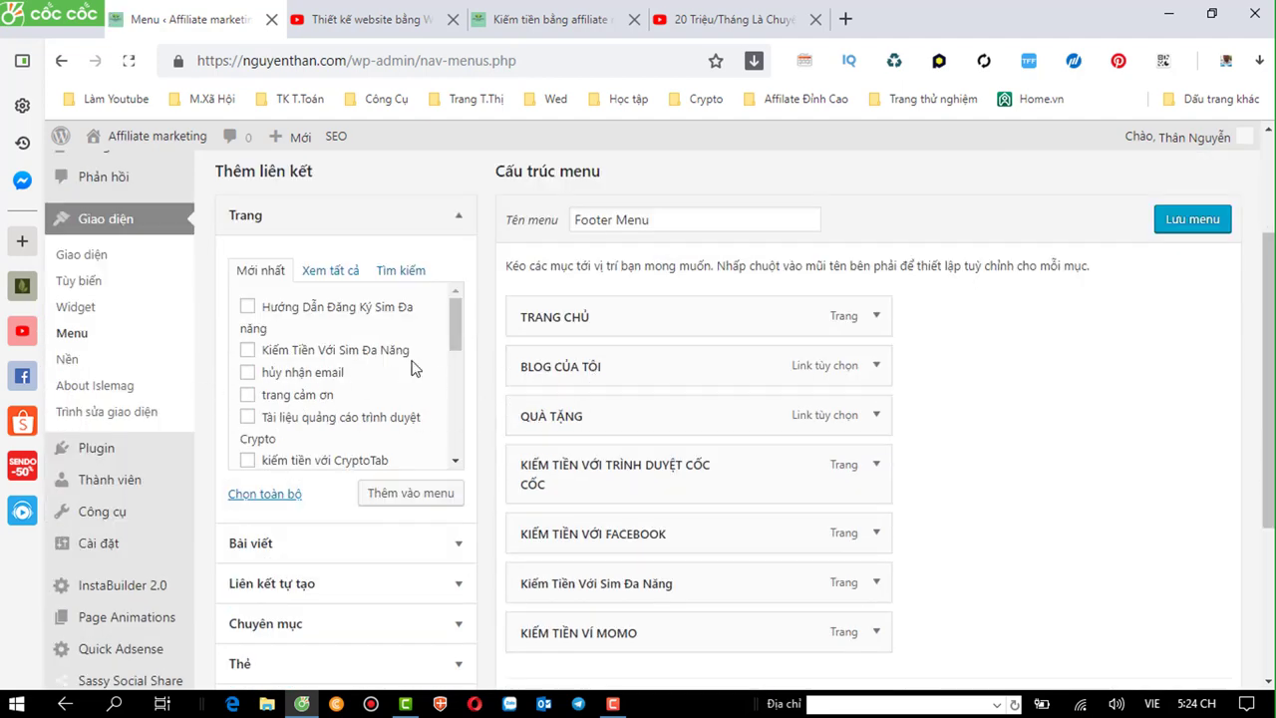
pyautogui.click(518, 22)
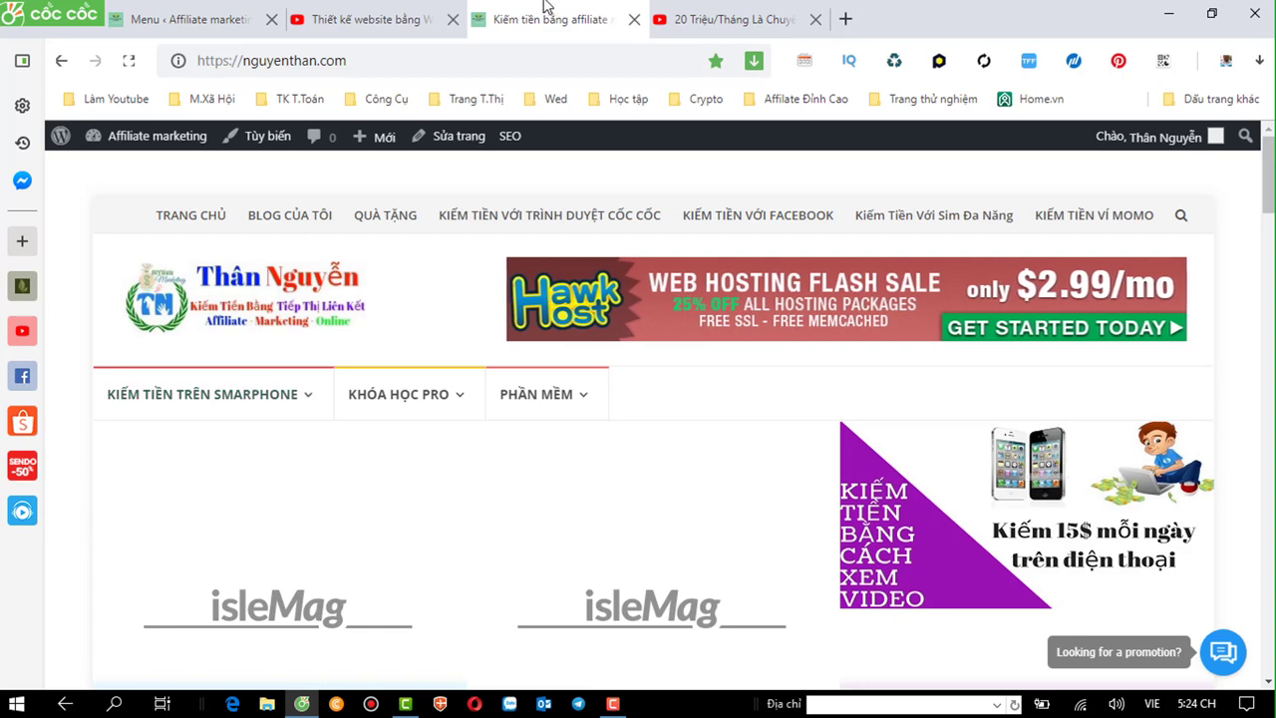
# Go to the admin tab and review the list of installed plugins.
pyautogui.click(212, 27)
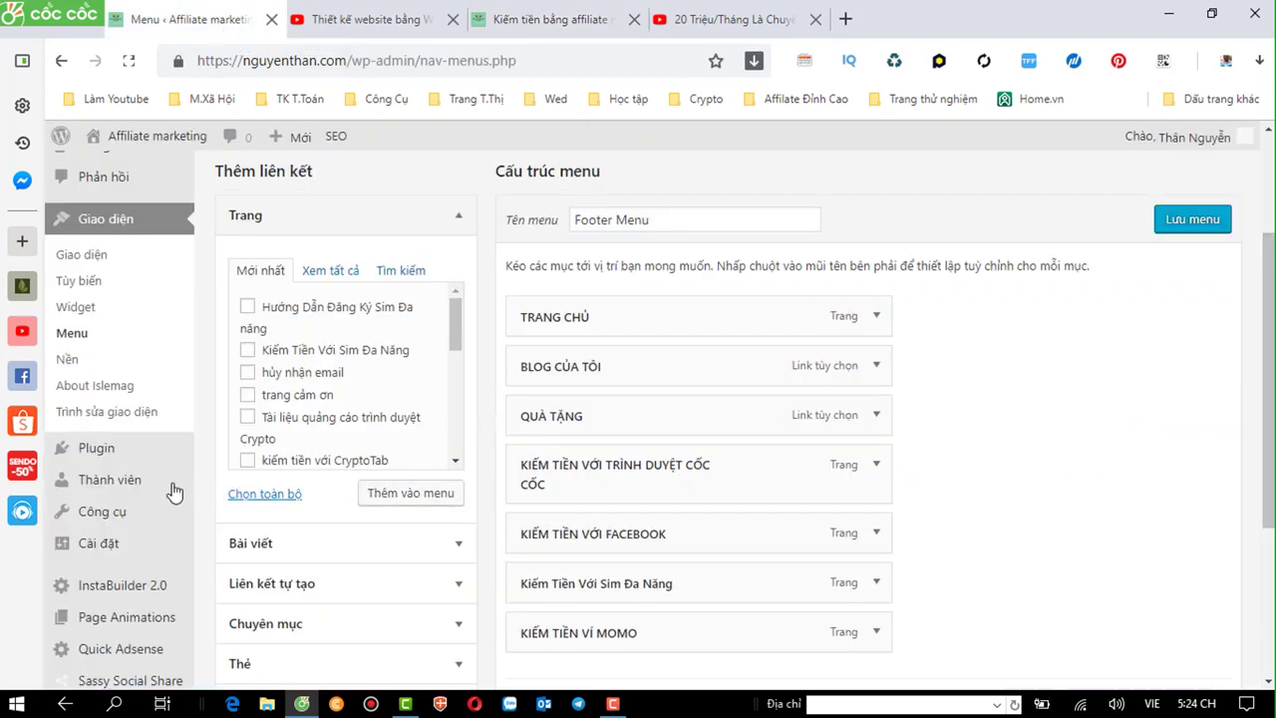
pyautogui.moveTo(110, 458)
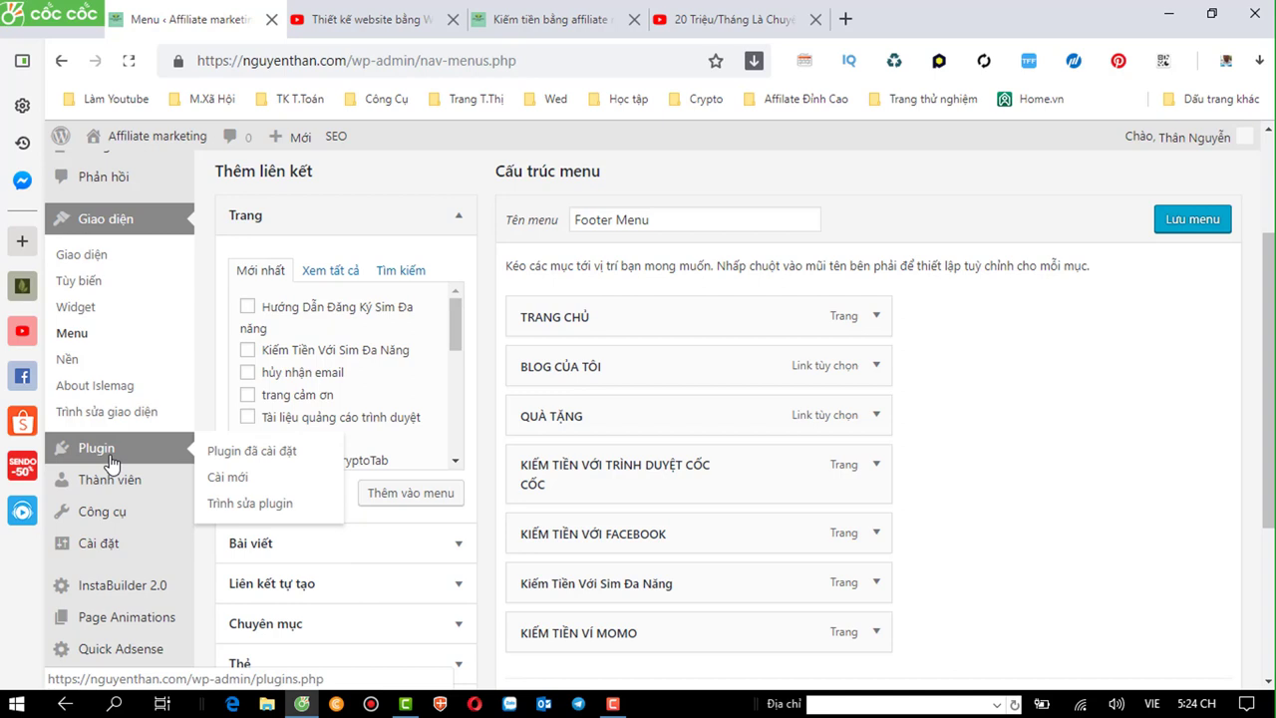
pyautogui.click(235, 457)
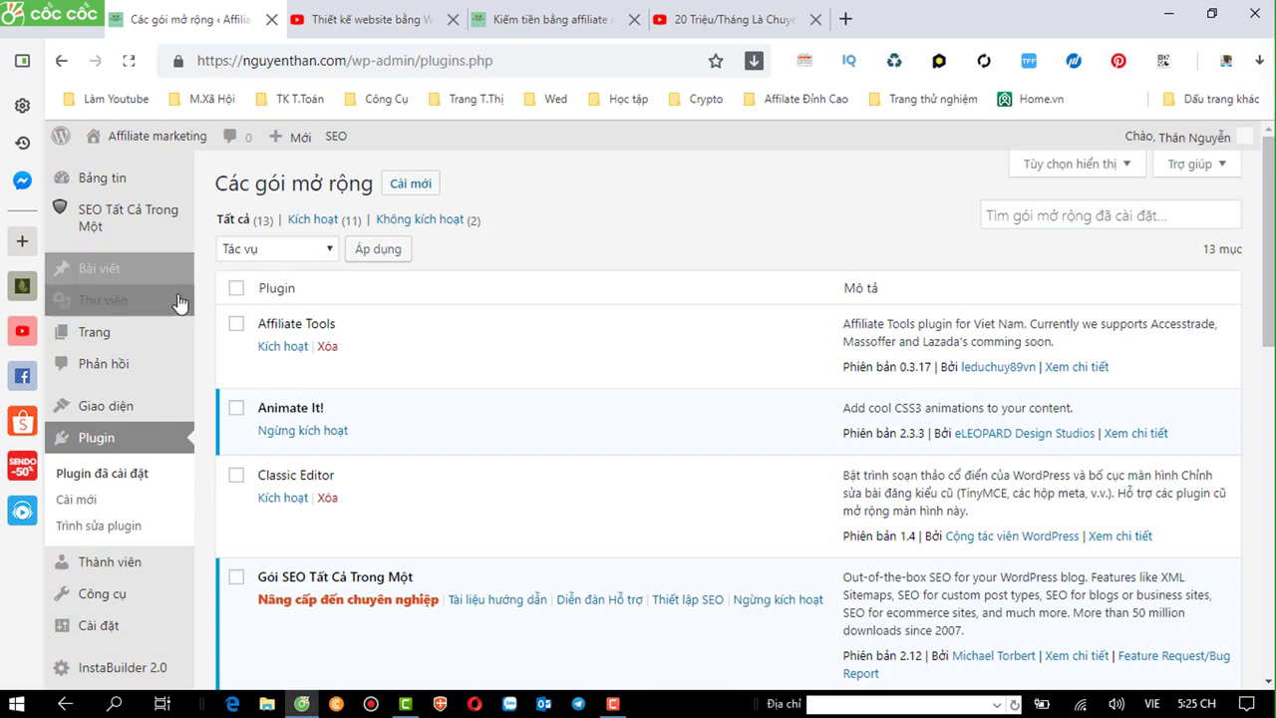
pyautogui.moveTo(118, 278)
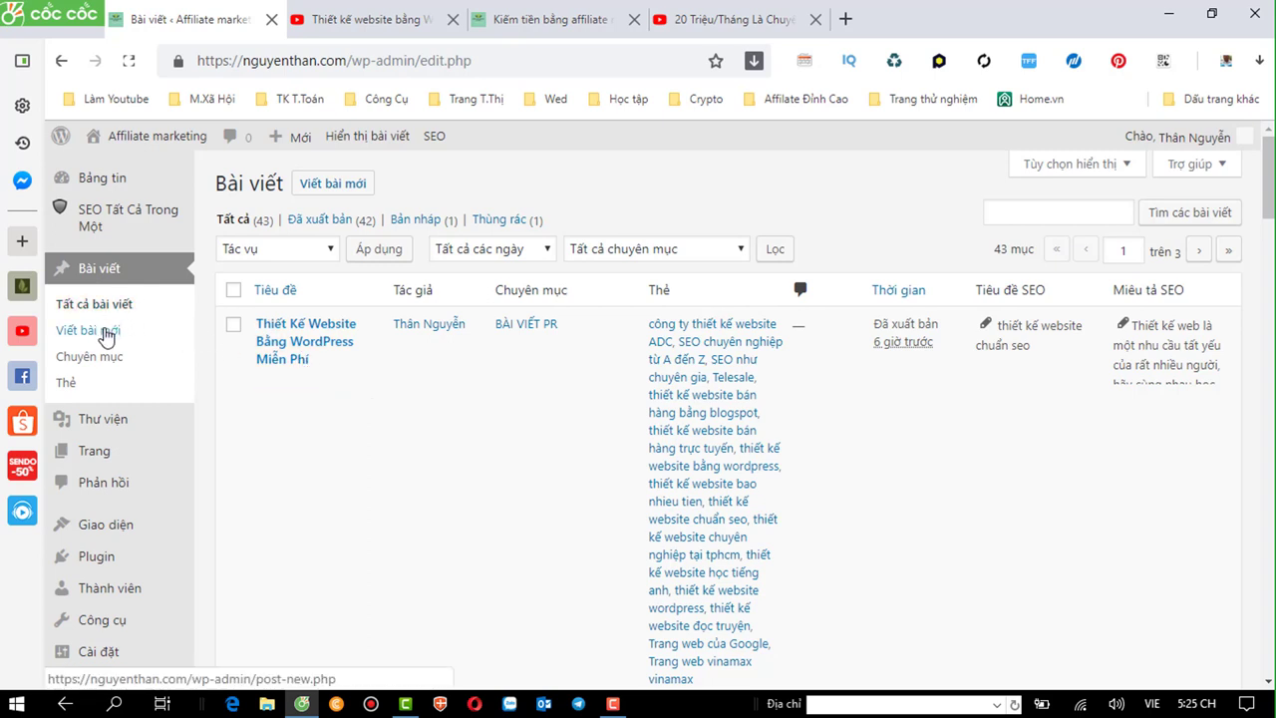
# Scroll down the All Posts list toward the 'LỘ TRÌNH 30 NGÀY TRỞ THÀNH BẬC THẦY BÁN HÀNG' post.
pyautogui.scroll(-4, 630, 355)
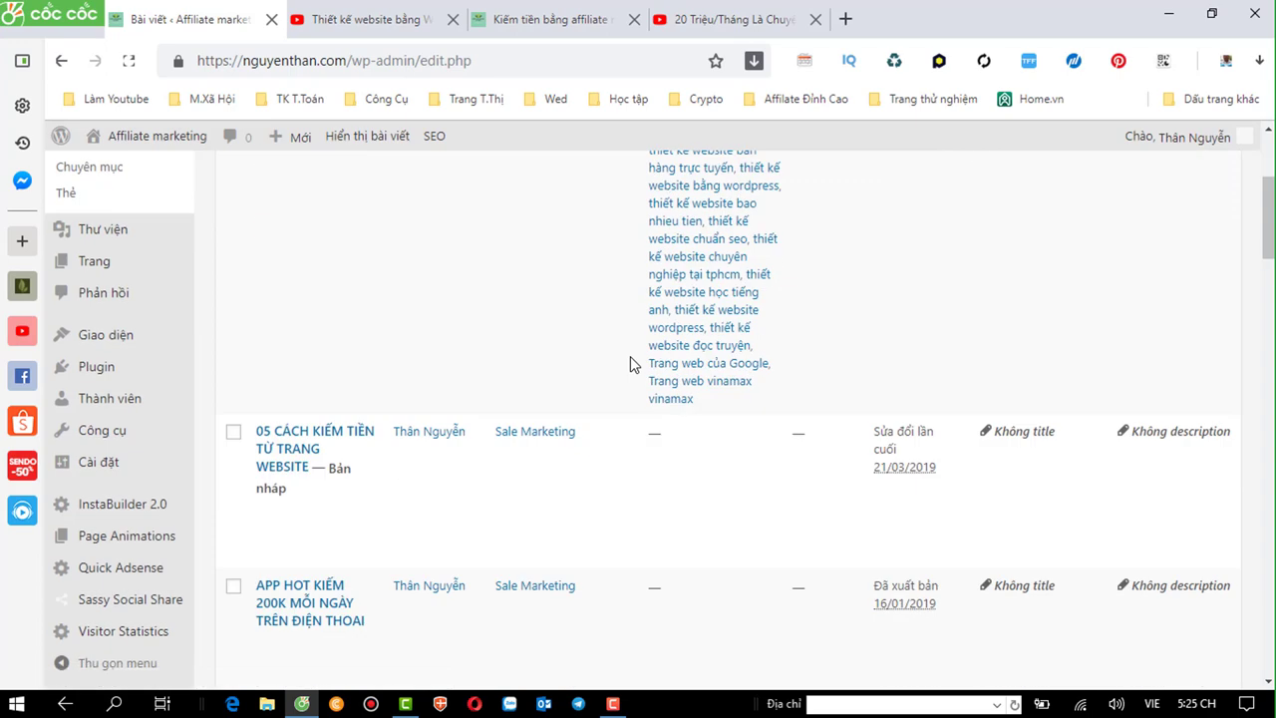
pyautogui.scroll(3, 630, 356)
pyautogui.scroll(1, 630, 356)
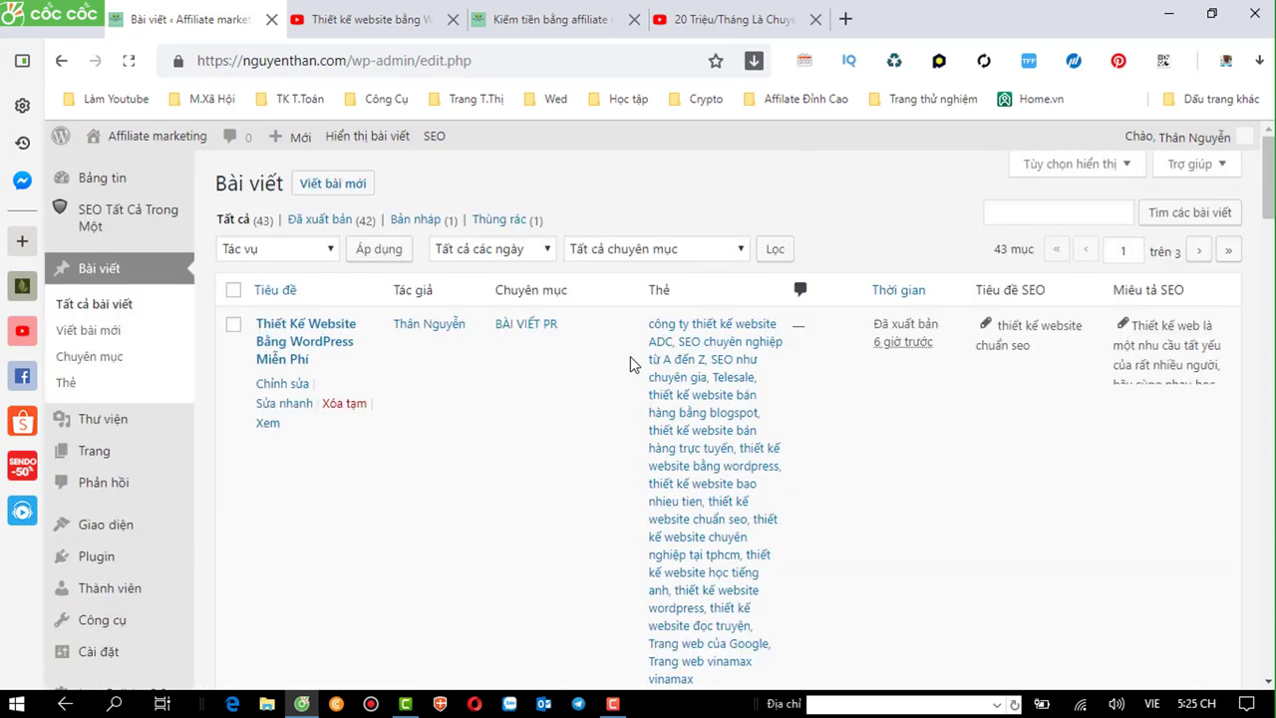
pyautogui.scroll(-1, 630, 356)
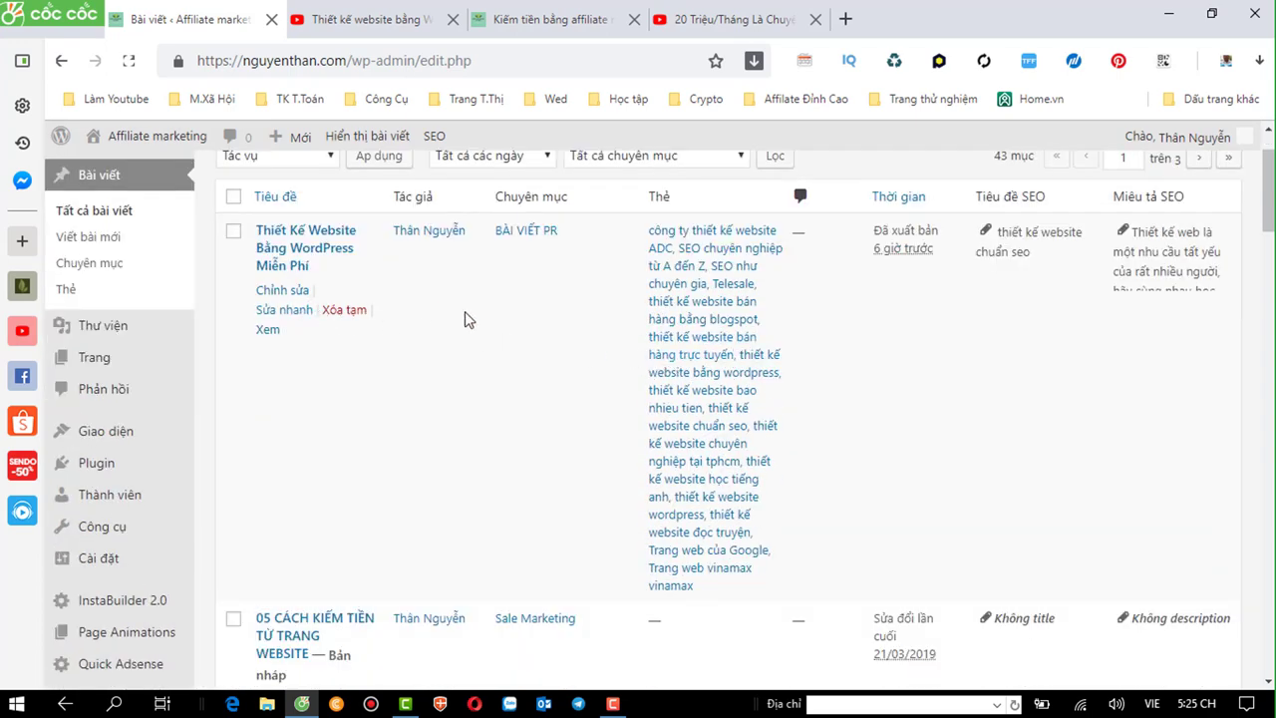
pyautogui.scroll(-4, 466, 321)
pyautogui.scroll(4, 474, 326)
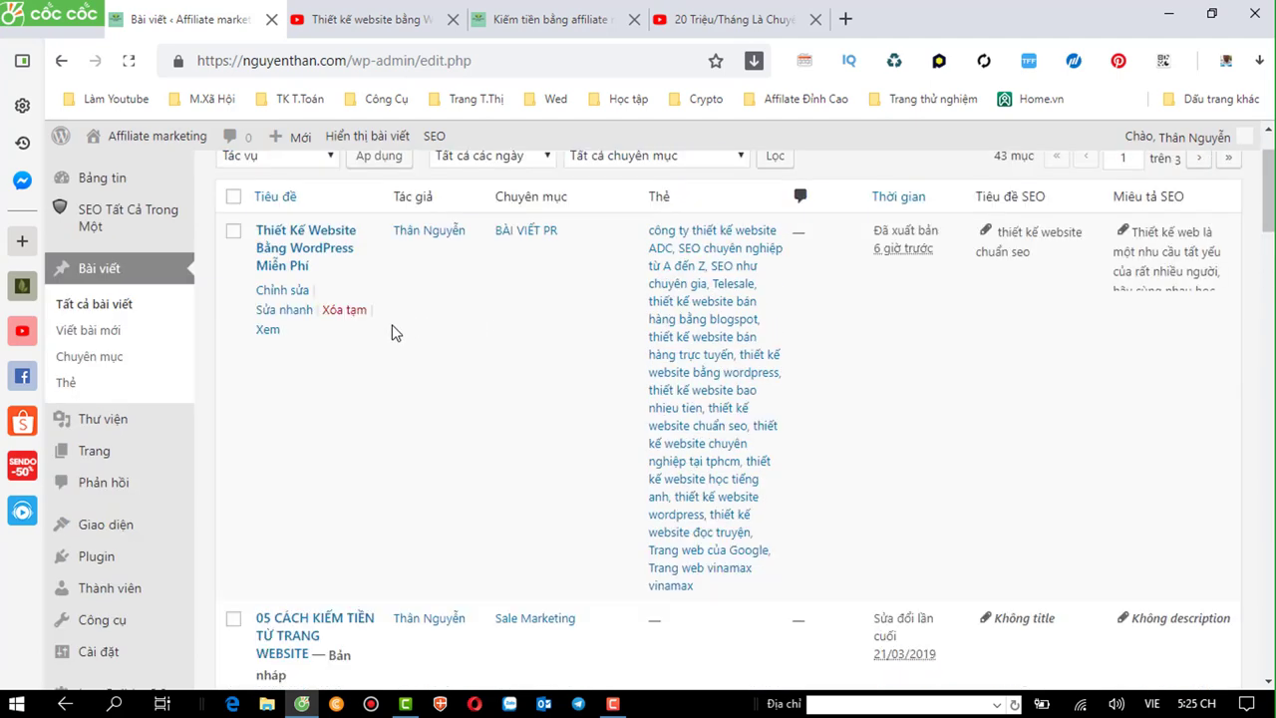
pyautogui.scroll(-2, 392, 332)
pyautogui.scroll(-1, 392, 332)
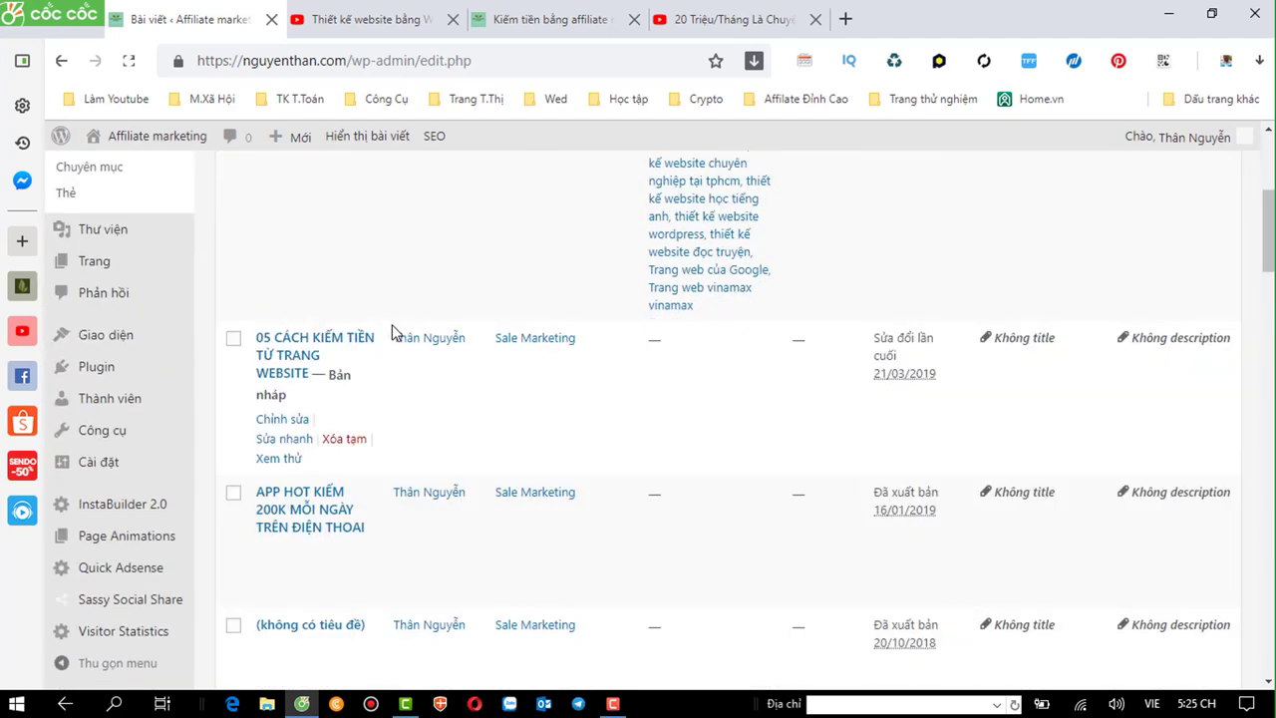
pyautogui.scroll(-2, 392, 333)
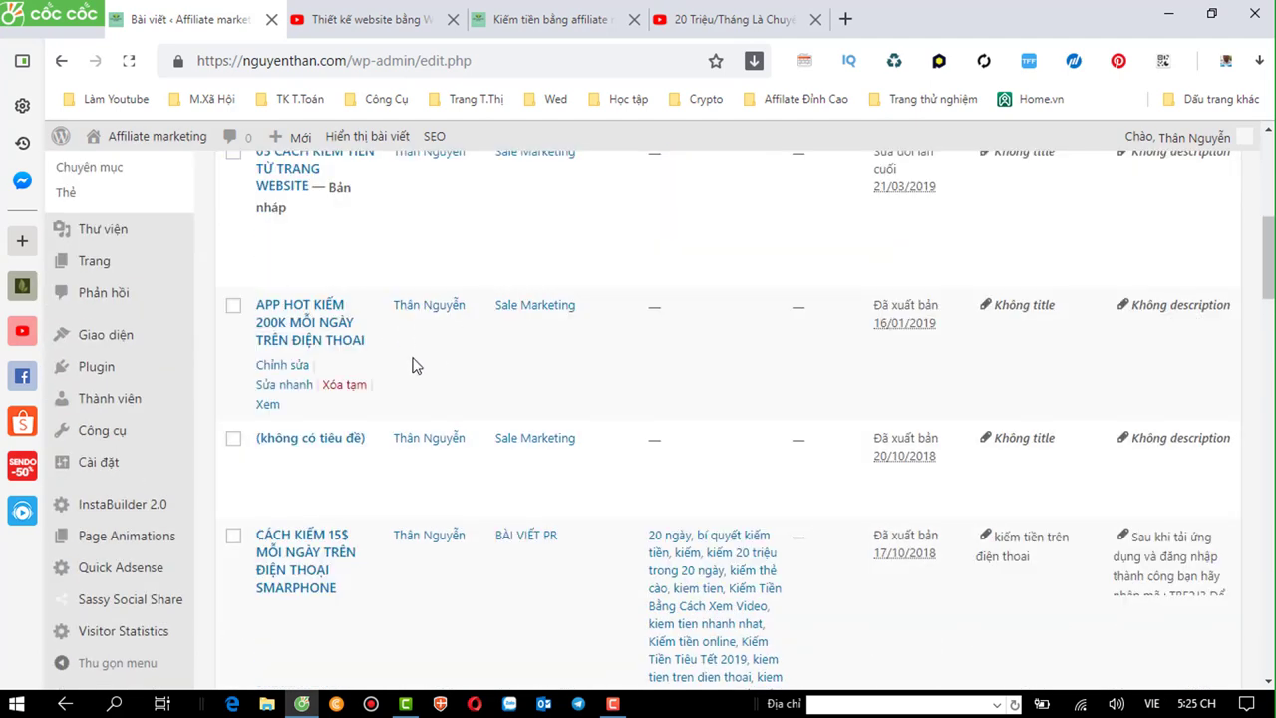
pyautogui.scroll(-1, 414, 365)
pyautogui.scroll(-1, 414, 365)
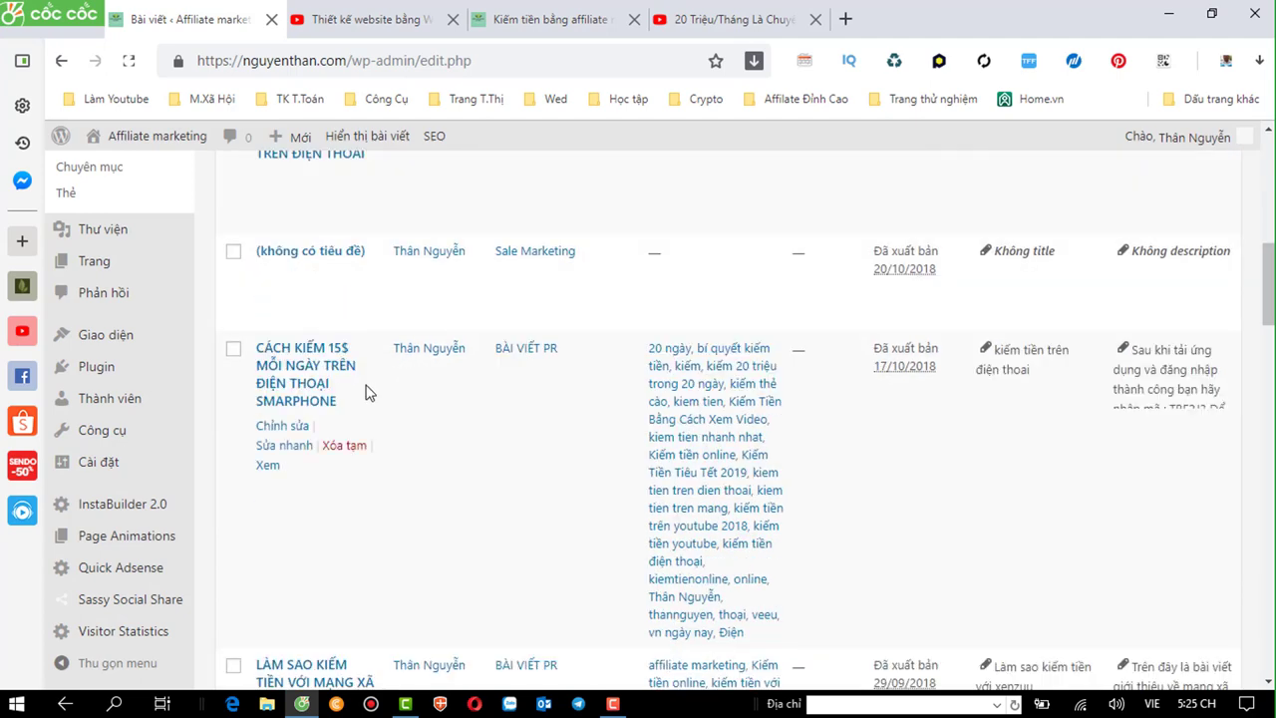
pyautogui.scroll(-3, 364, 394)
pyautogui.scroll(-3, 364, 394)
# Edit the 'LỘ TRÌNH 30 NGÀY TRỞ THÀNH BẬC THẦY BÁN HÀNG' post in the post editor.
pyautogui.scroll(-1, 363, 394)
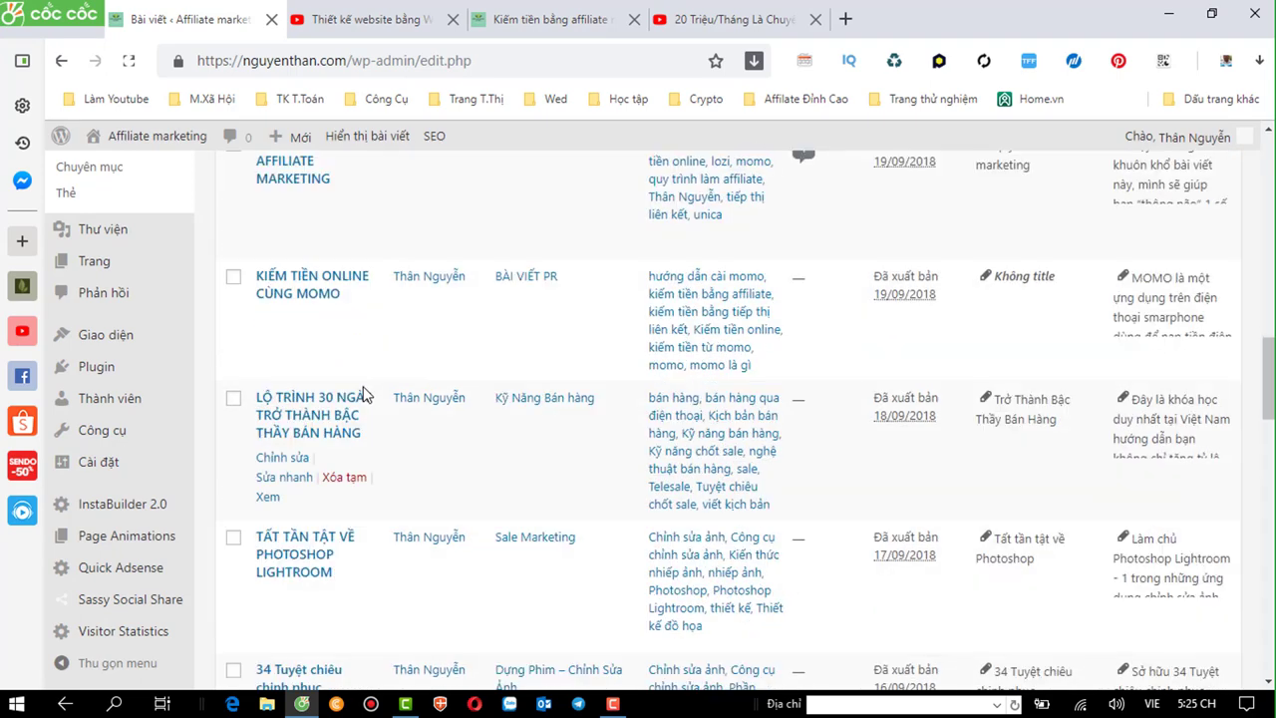
pyautogui.scroll(-2, 357, 399)
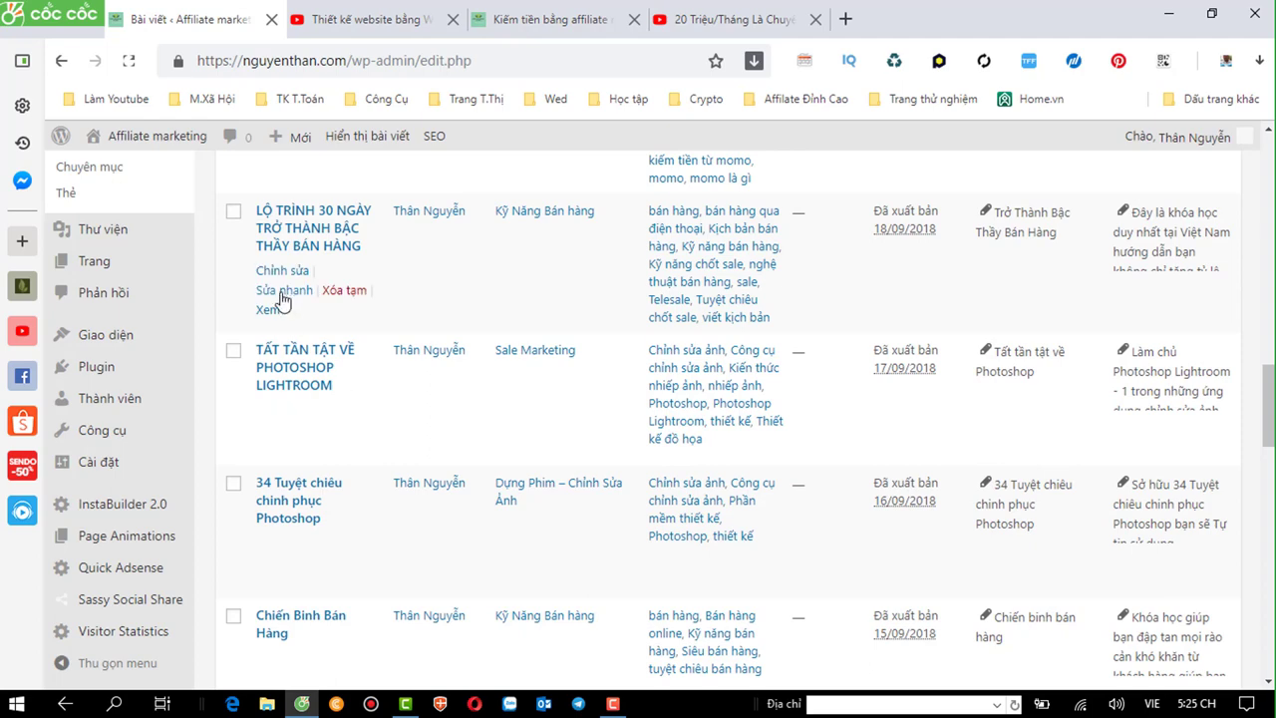
pyautogui.click(284, 271)
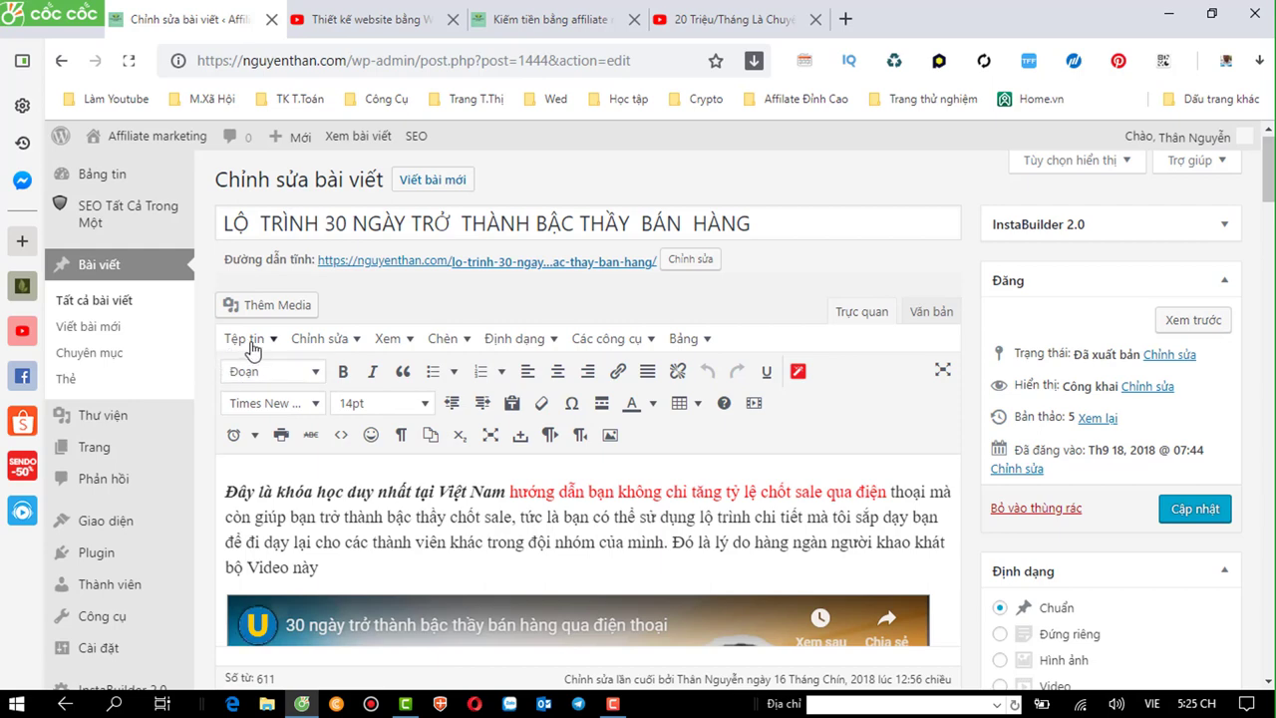
# In a new tab, load wp-admin from the Affiliate Đỉnh Cao bookmark and open installed plugins.
pyautogui.click(845, 20)
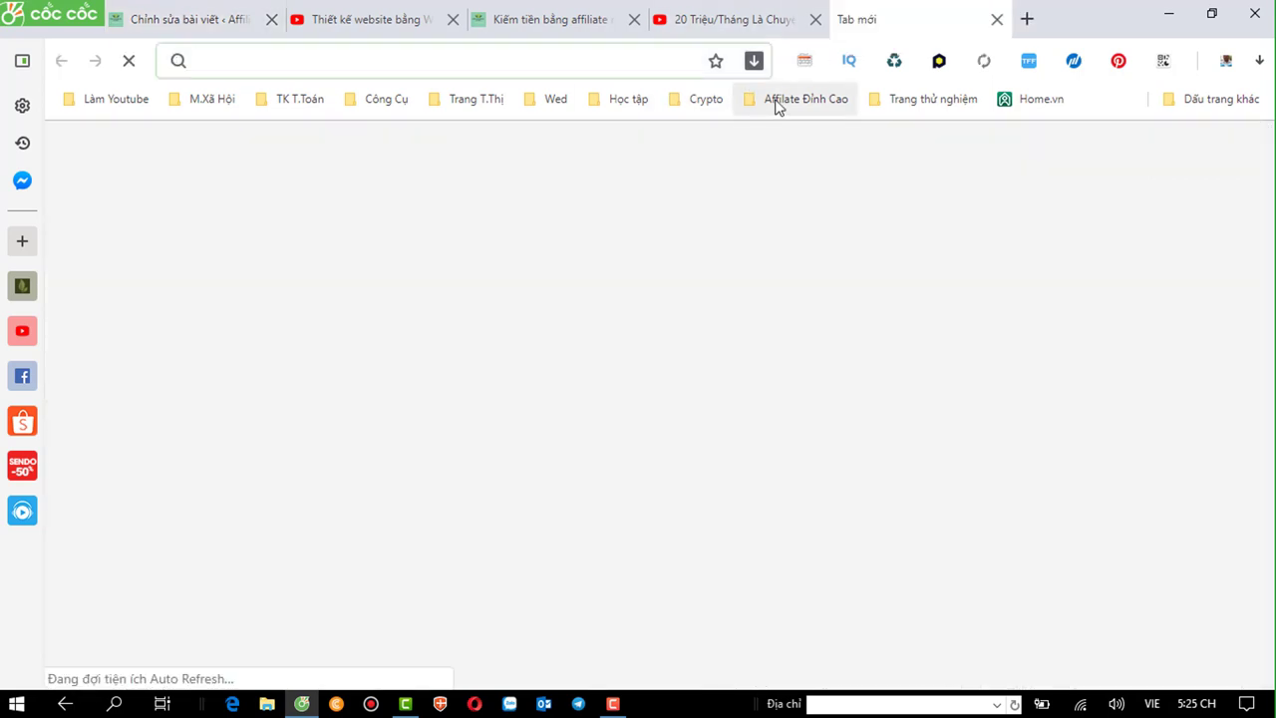
pyautogui.click(782, 101)
pyautogui.click(794, 133)
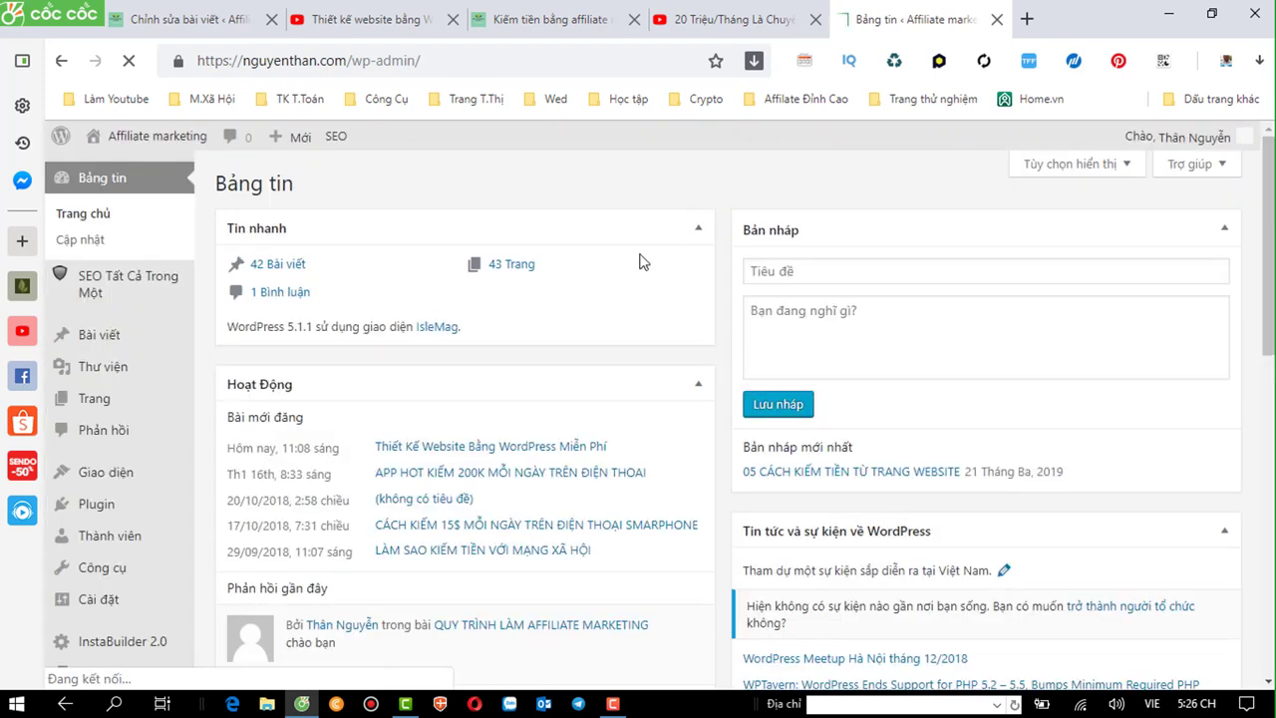
pyautogui.moveTo(100, 504)
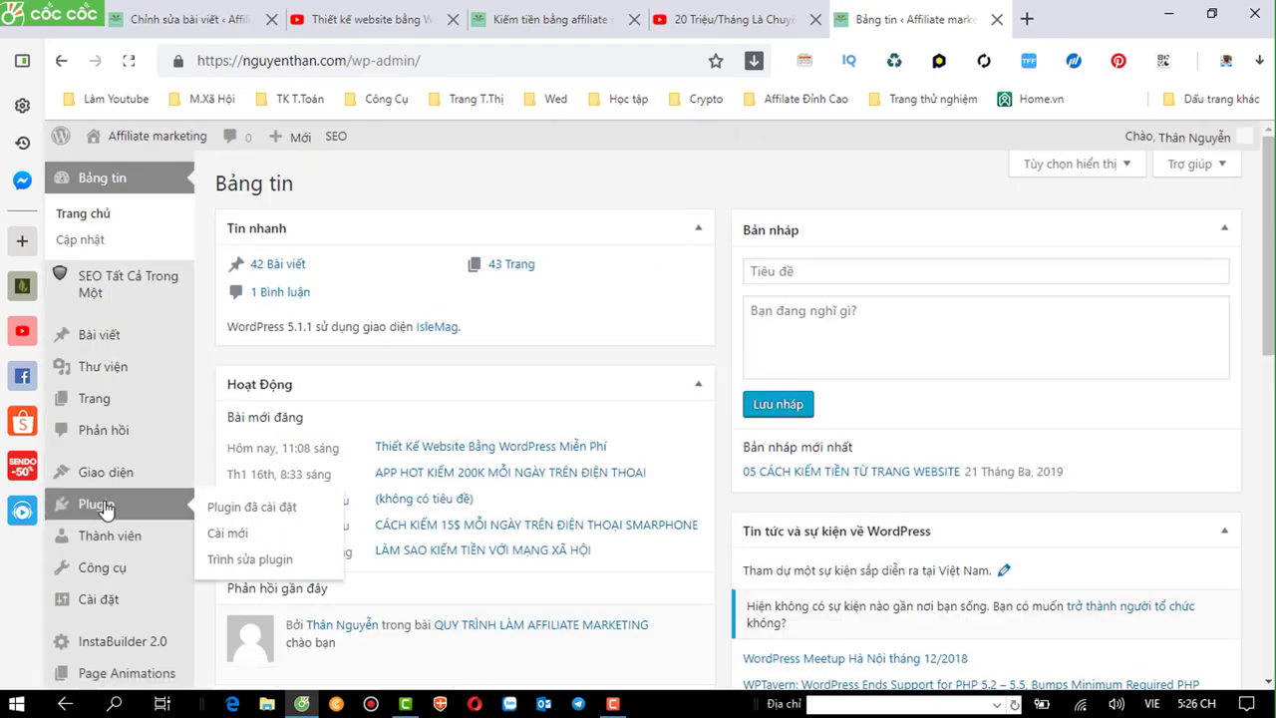
pyautogui.click(240, 511)
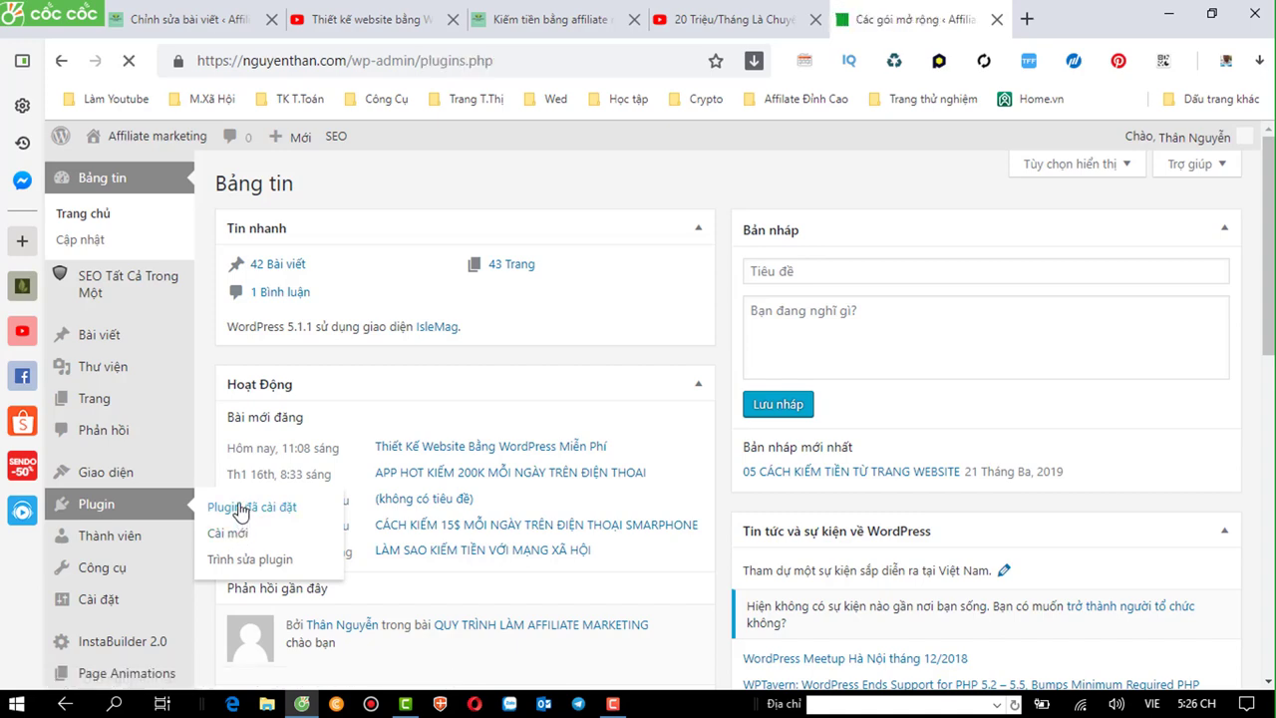
pyautogui.scroll(-3, 299, 483)
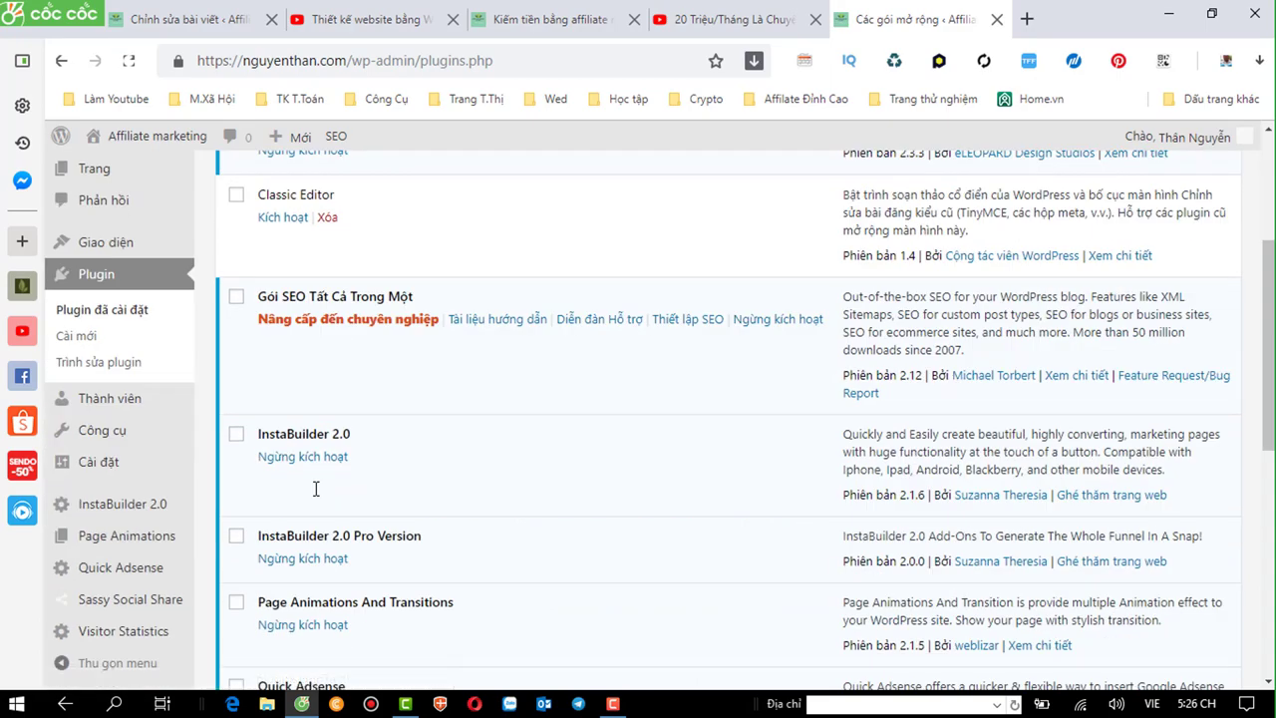
pyautogui.scroll(-1, 317, 496)
pyautogui.scroll(-3, 315, 488)
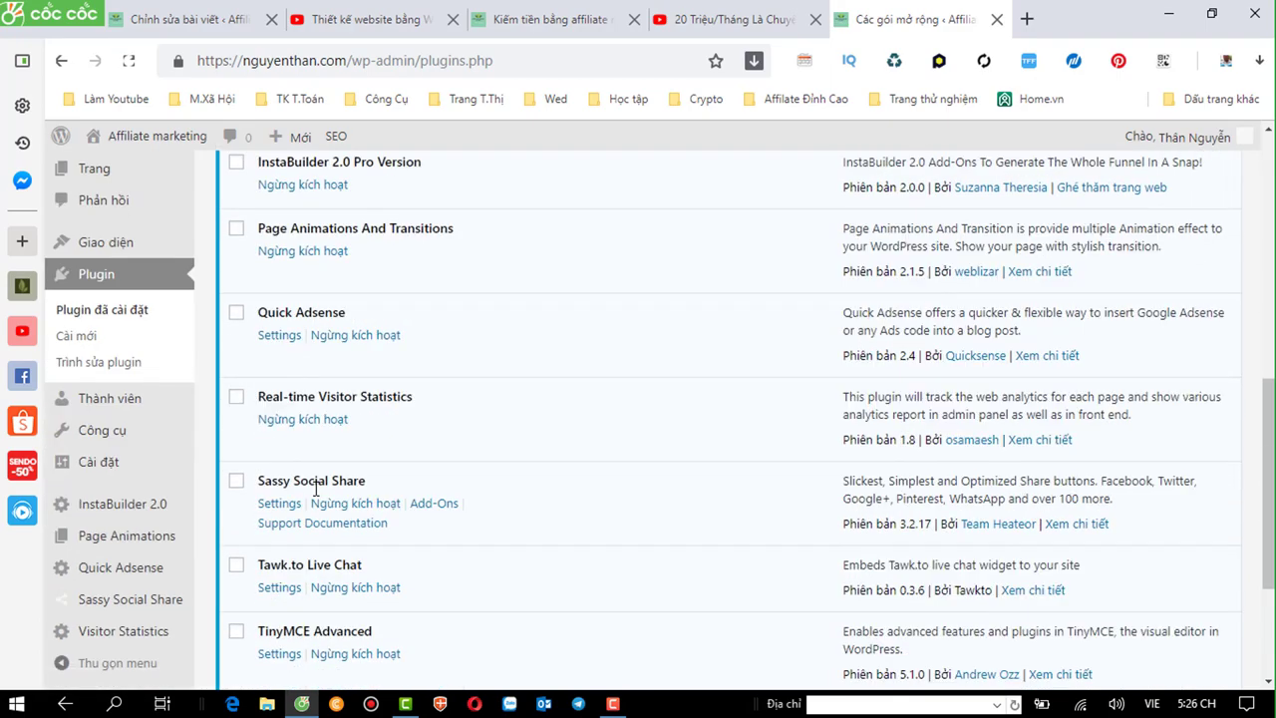
pyautogui.scroll(-2, 316, 489)
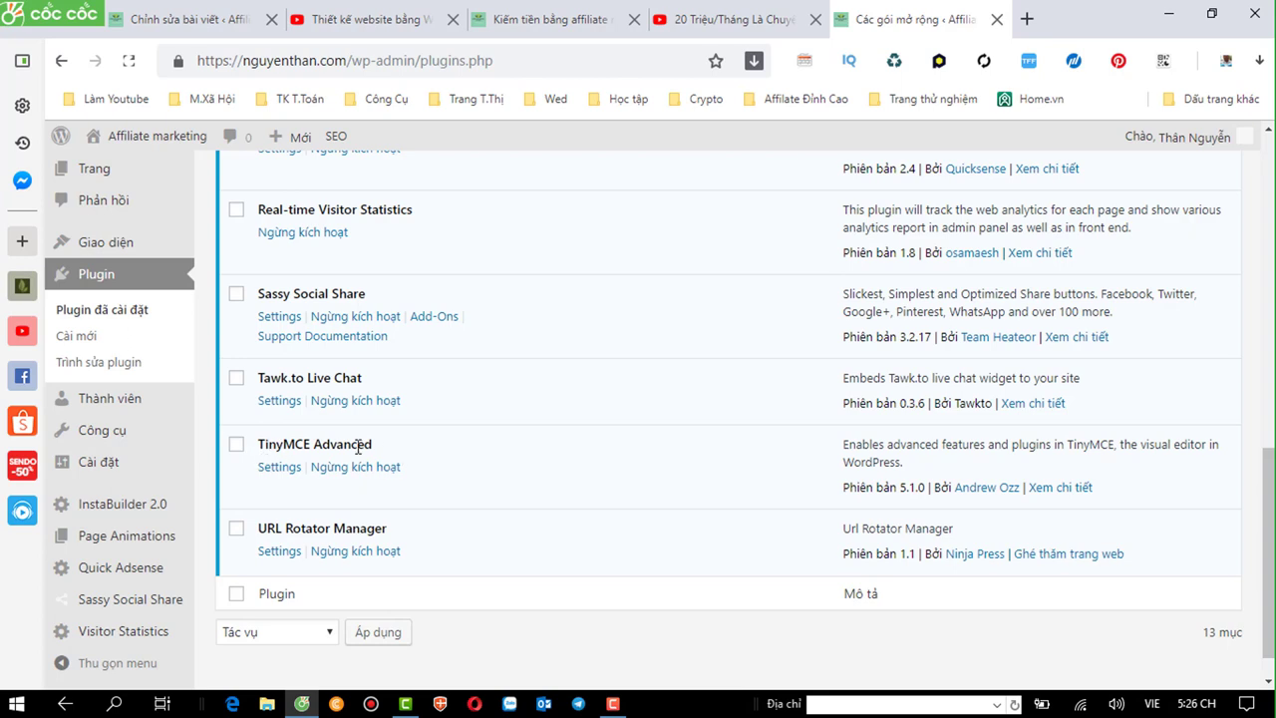
# Copy the 'TinyMCE Advanced' plugin name.
pyautogui.moveTo(373, 445); pyautogui.dragTo(260, 448)
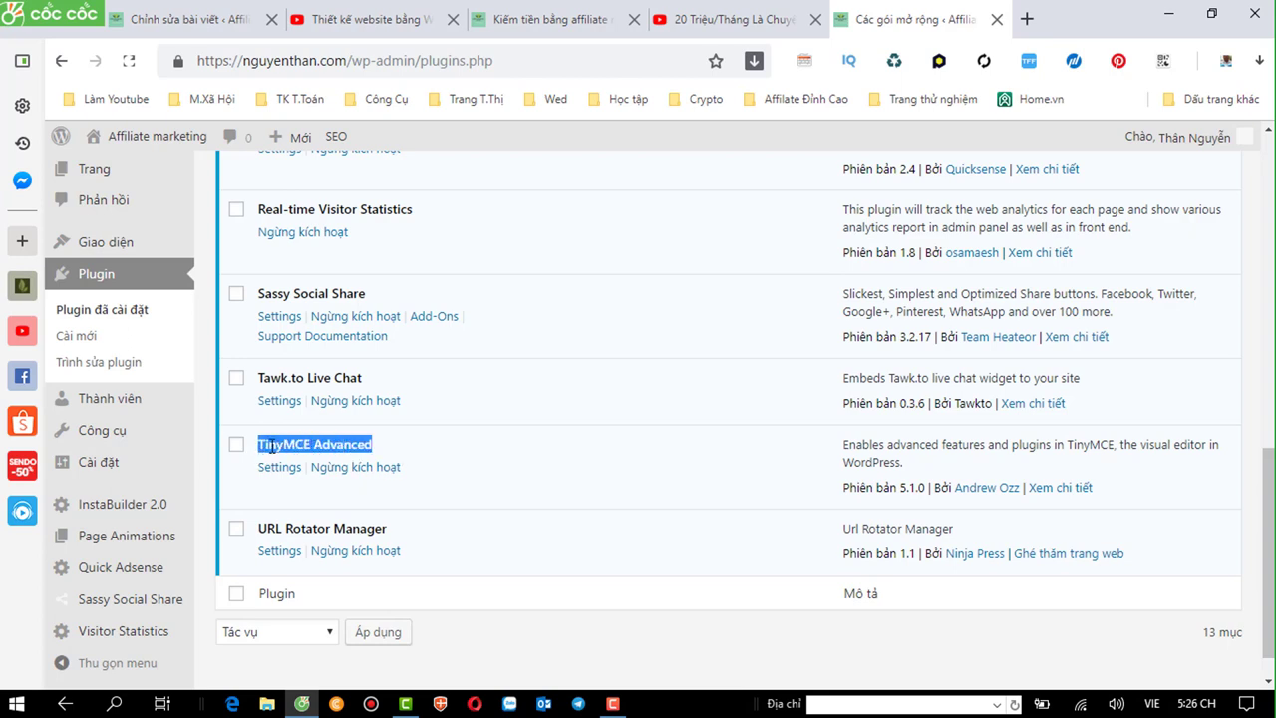
pyautogui.rightClick(284, 445)
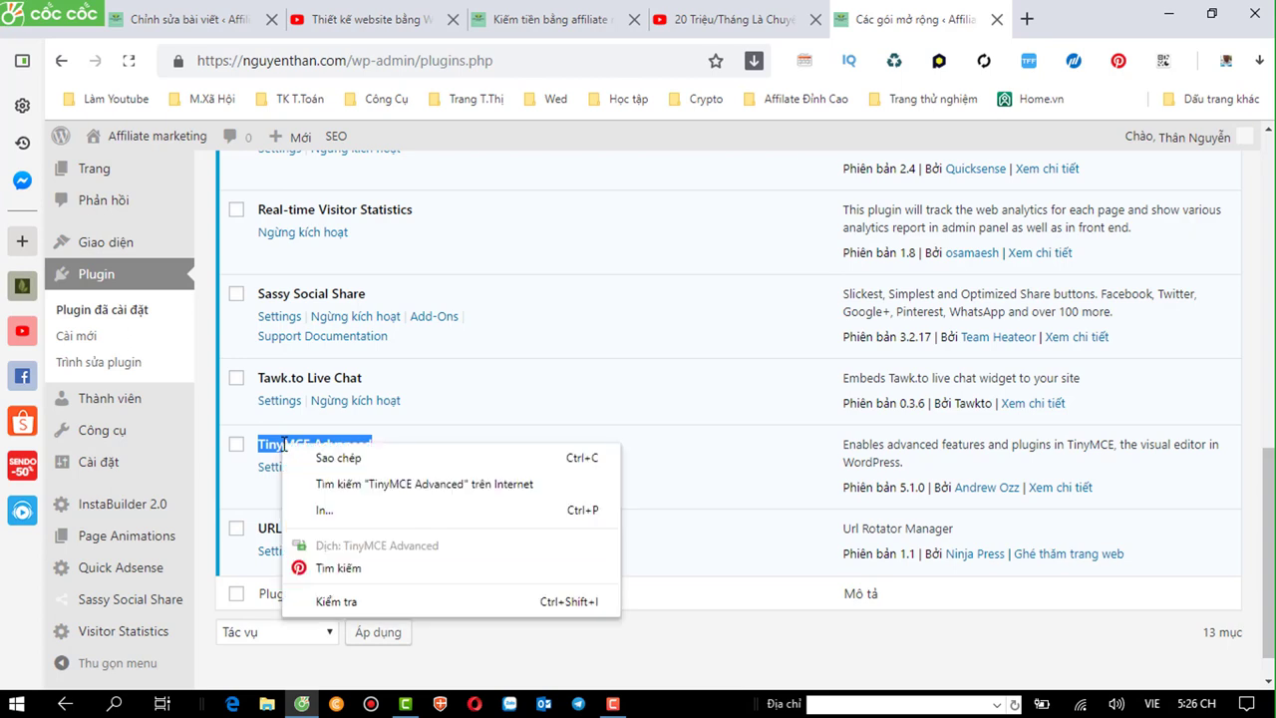
pyautogui.click(327, 458)
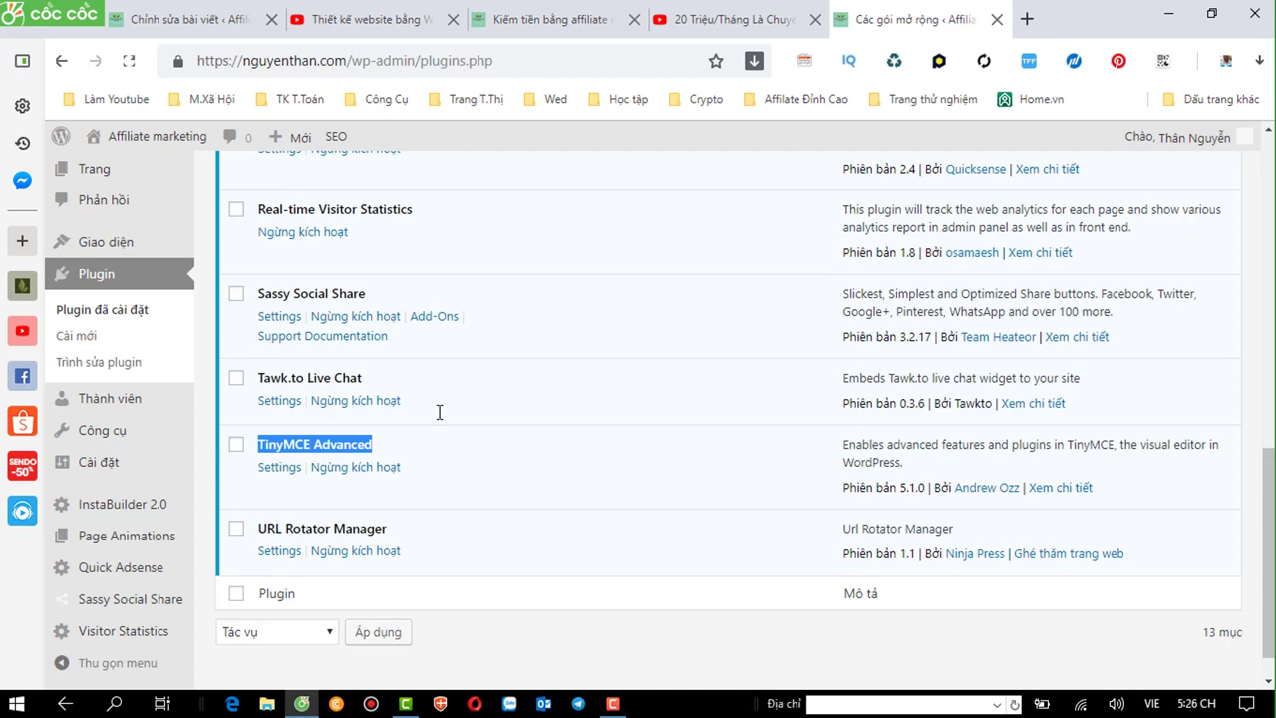
# Search the Add Plugins directory for 'TinyMCE Advanced' by pasting it into the search box.
pyautogui.click(76, 338)
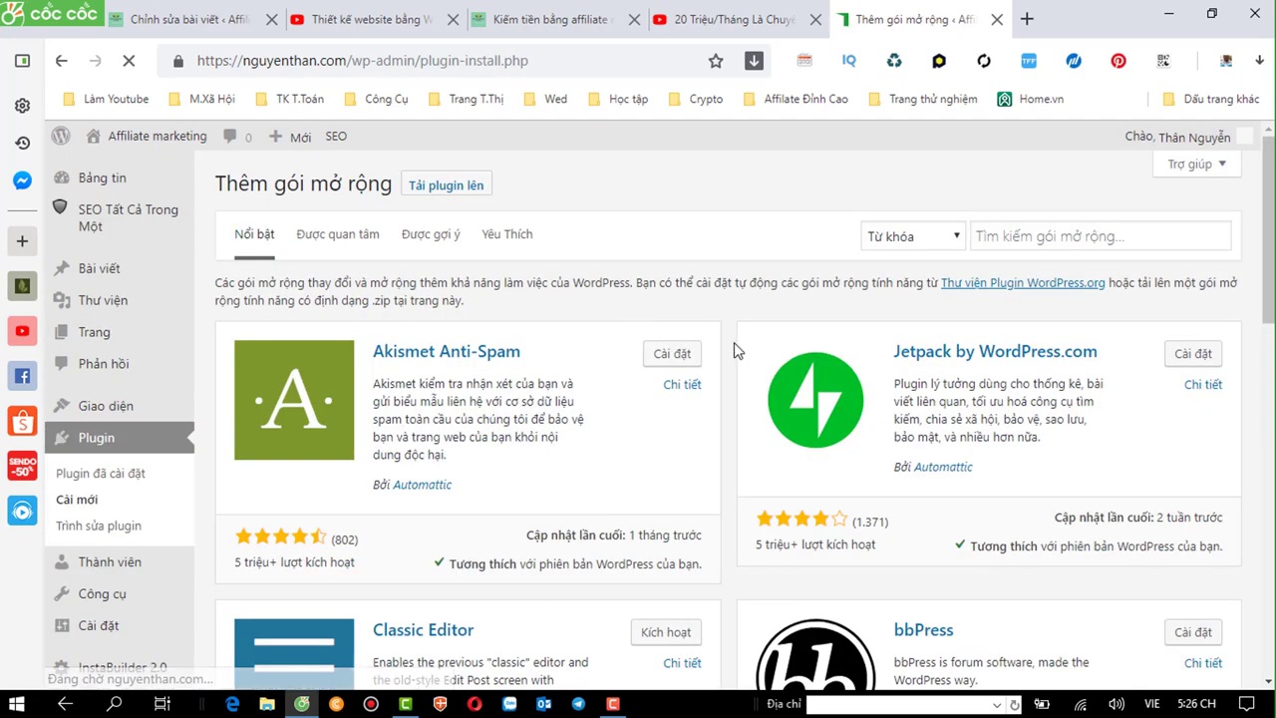
pyautogui.click(1004, 234)
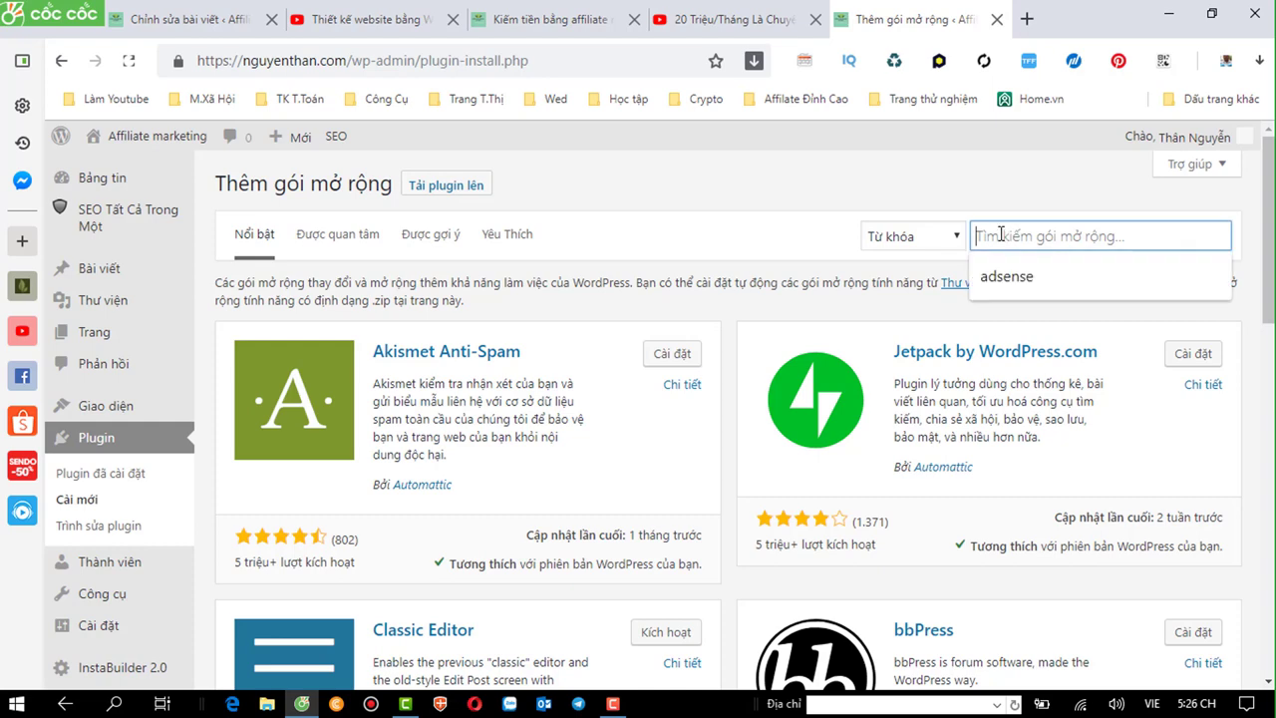
pyautogui.rightClick(1001, 233)
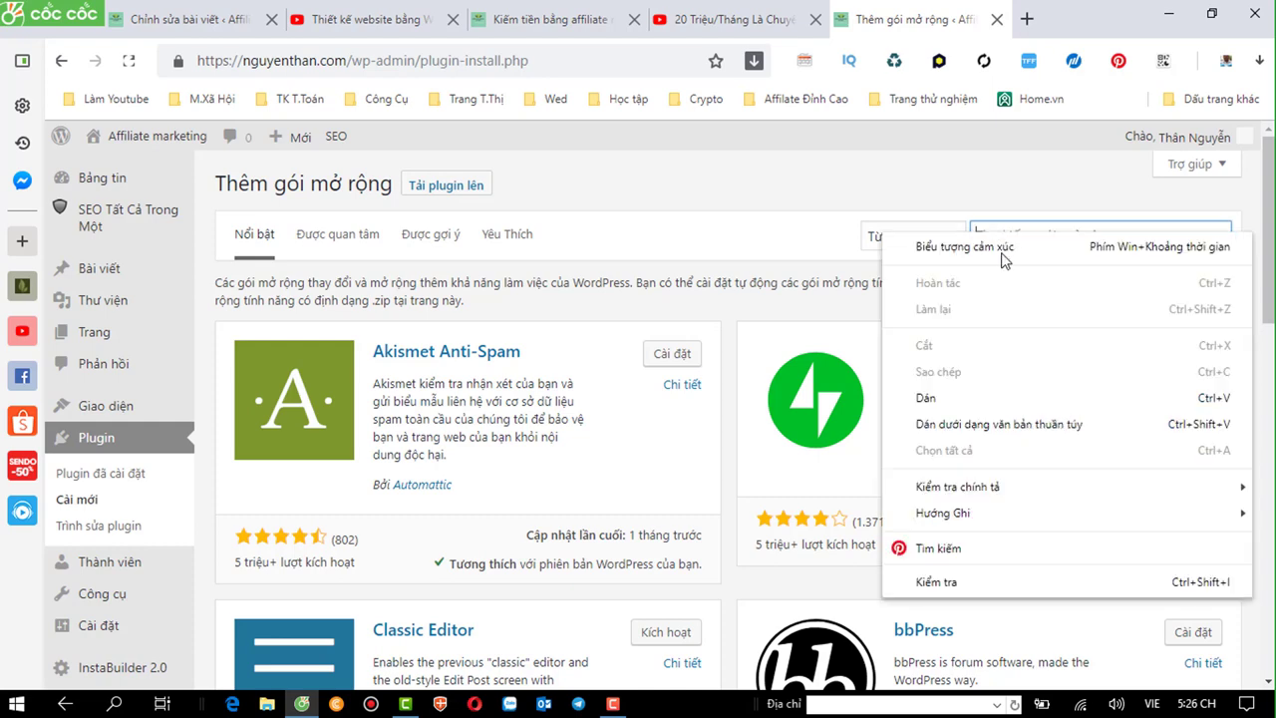
pyautogui.click(924, 398)
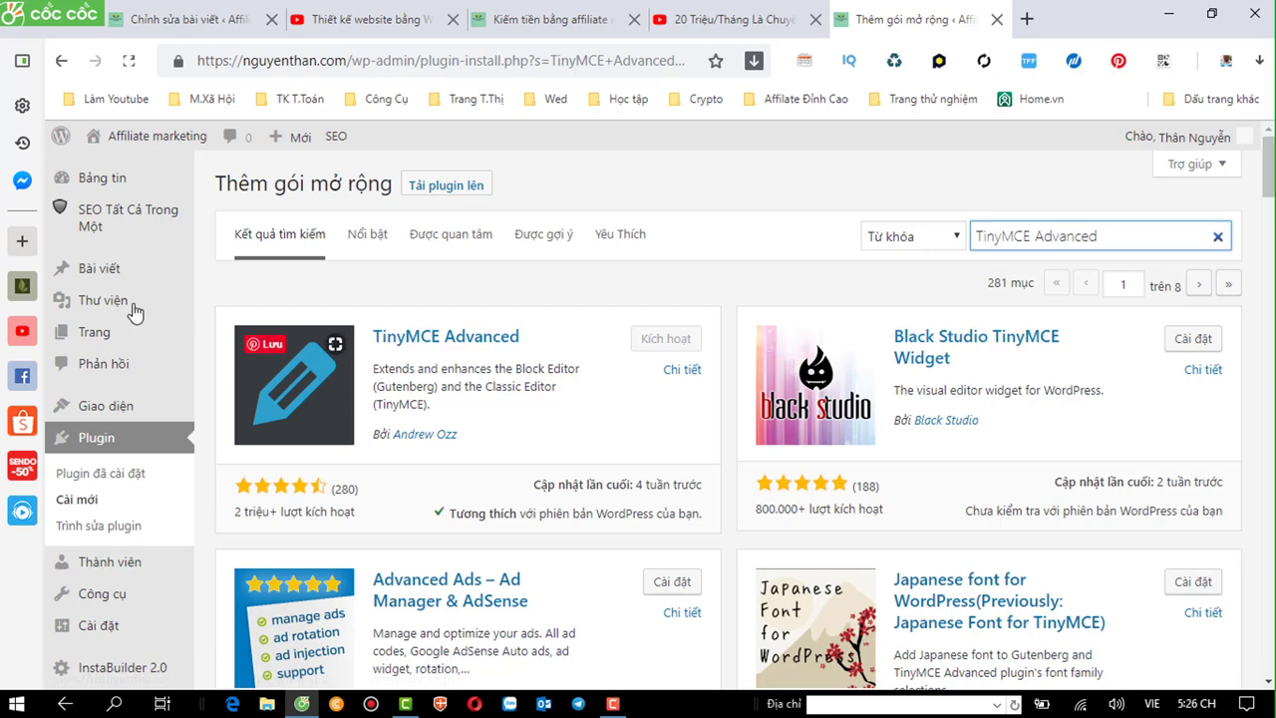
# Review the 281 search results to confirm TinyMCE Advanced is already installed and active.
pyautogui.scroll(-1, 448, 416)
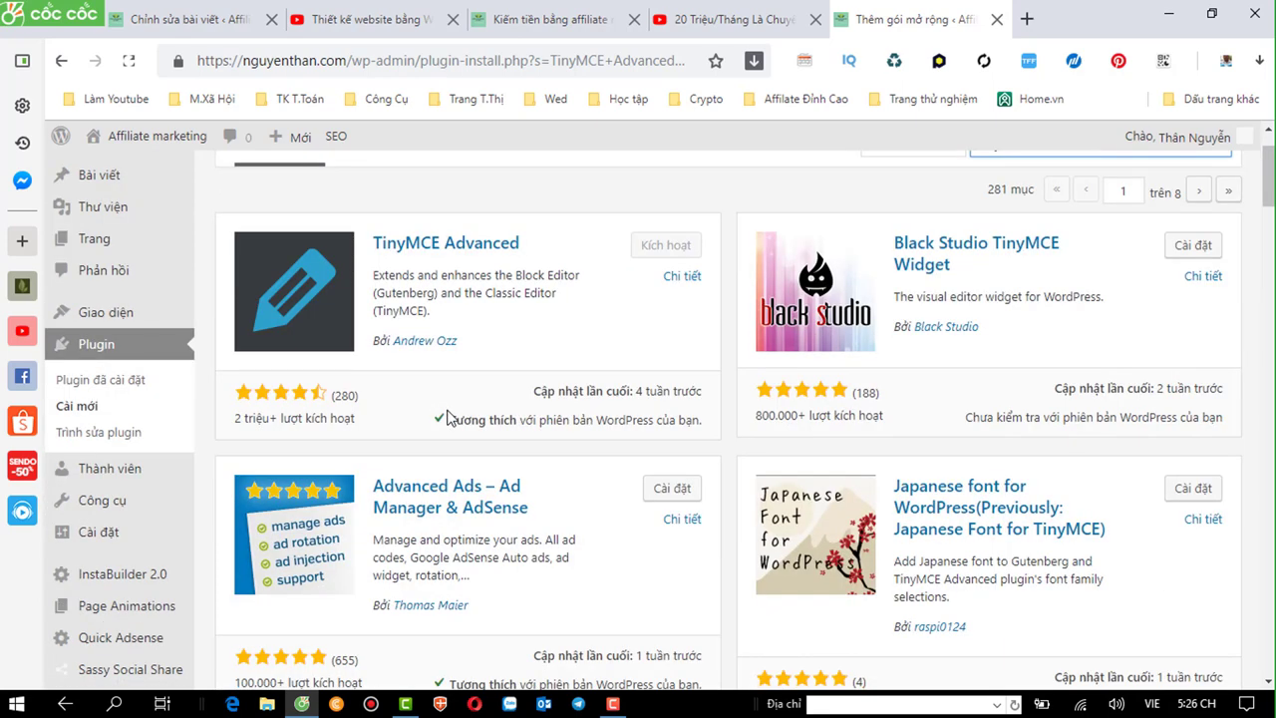
pyautogui.scroll(-1, 451, 414)
pyautogui.scroll(-1, 452, 417)
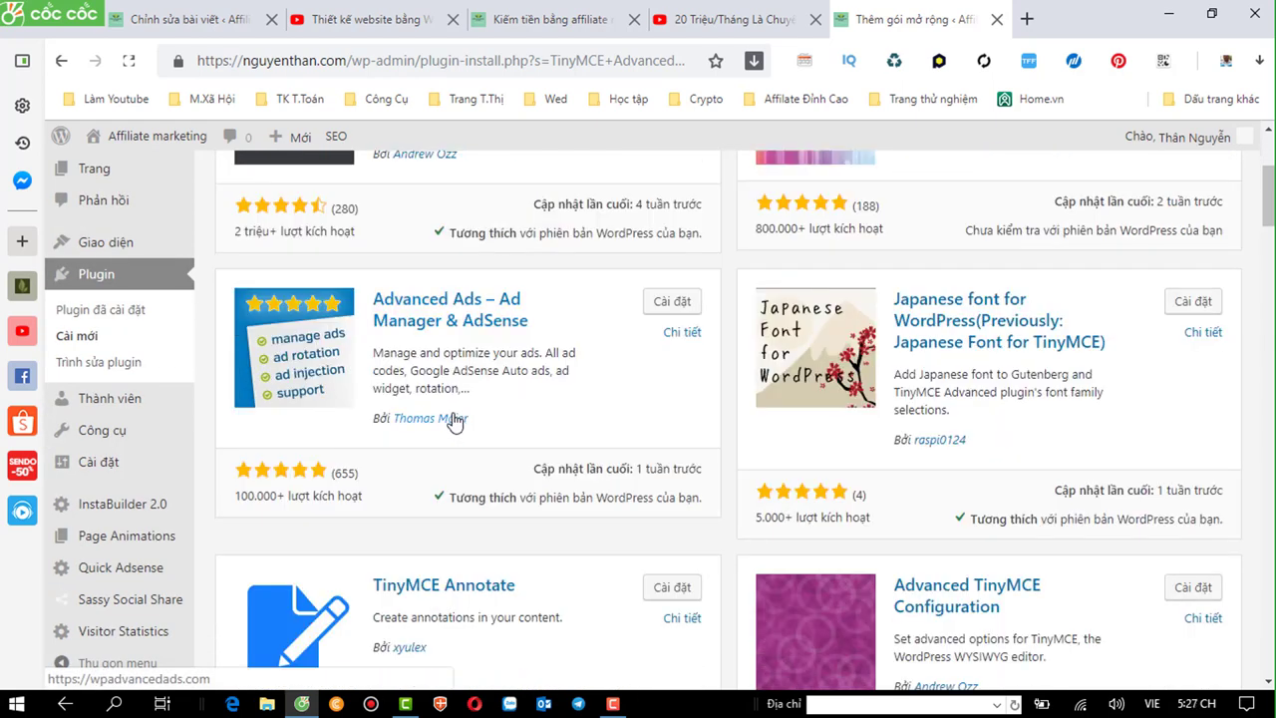
pyautogui.scroll(-1, 453, 419)
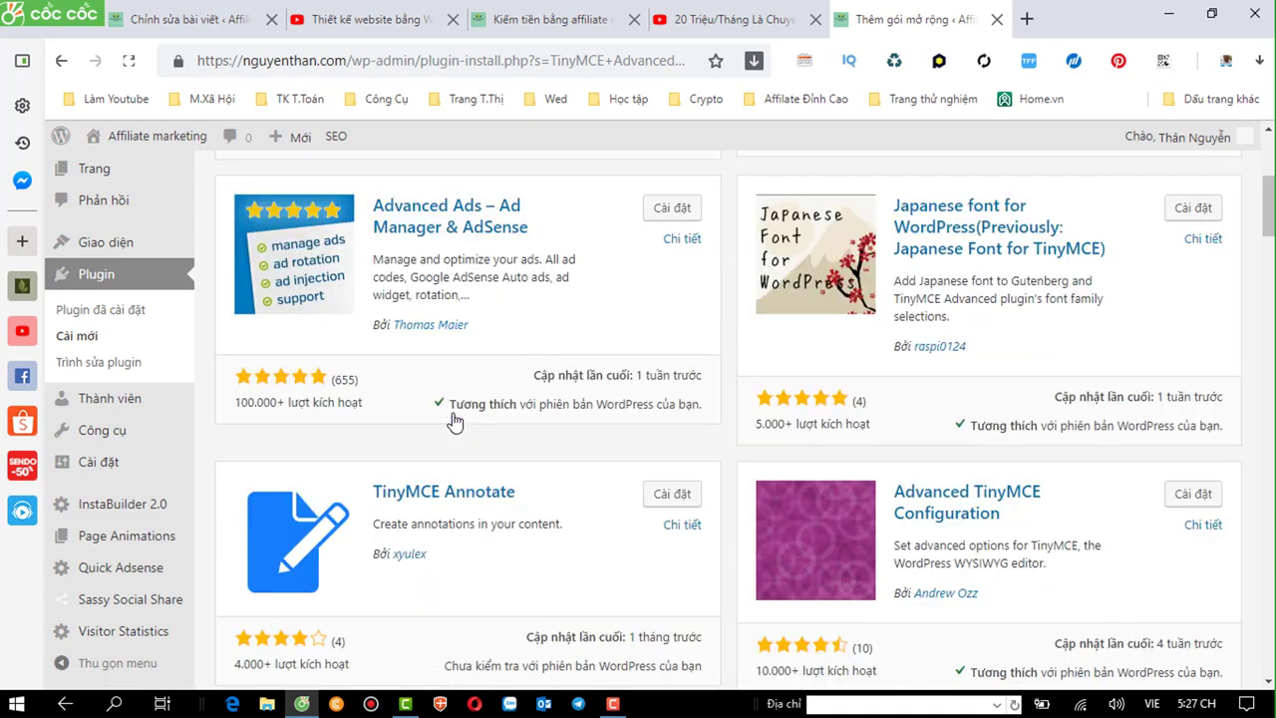
pyautogui.scroll(-1, 454, 421)
pyautogui.scroll(-1, 454, 421)
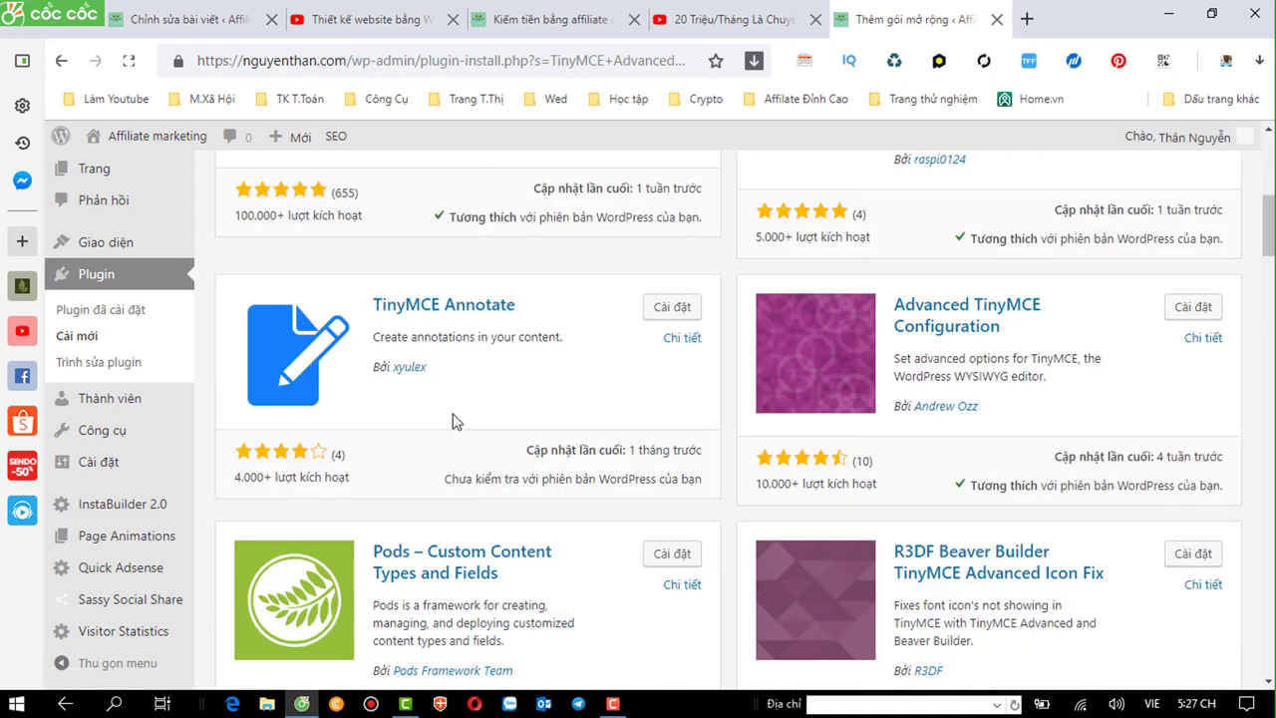
pyautogui.scroll(-1, 454, 421)
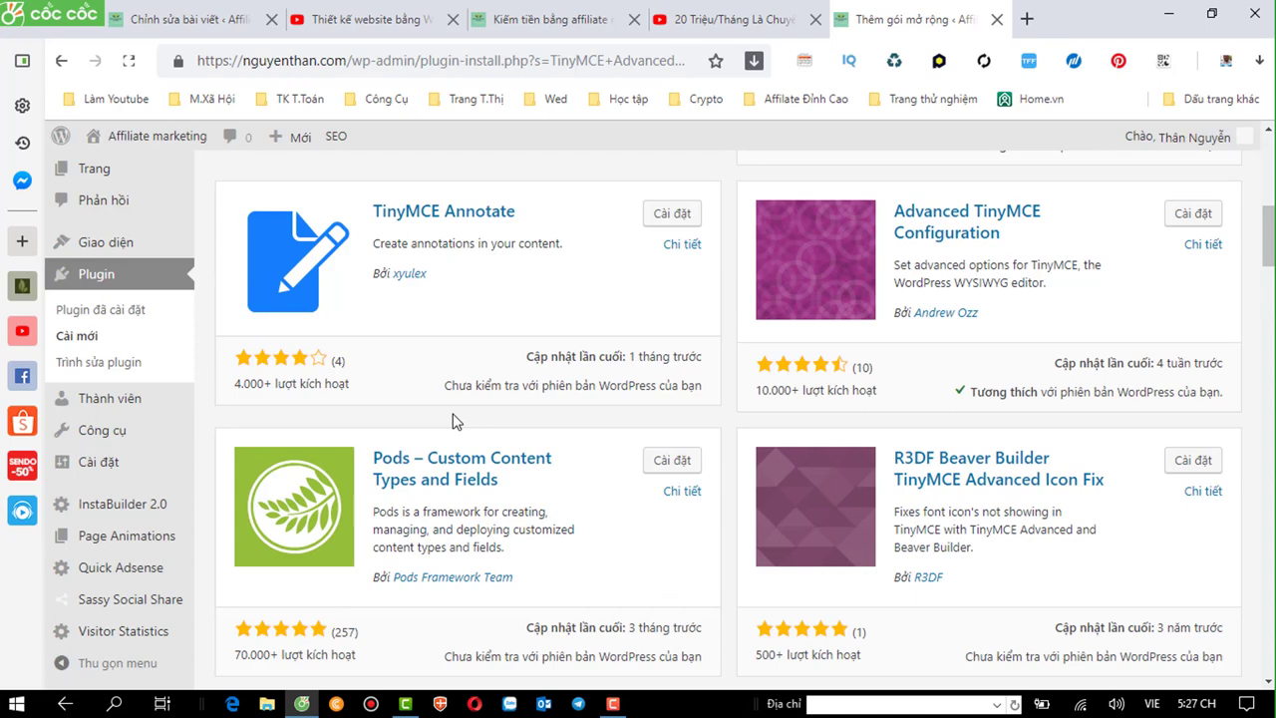
pyautogui.scroll(-1, 454, 421)
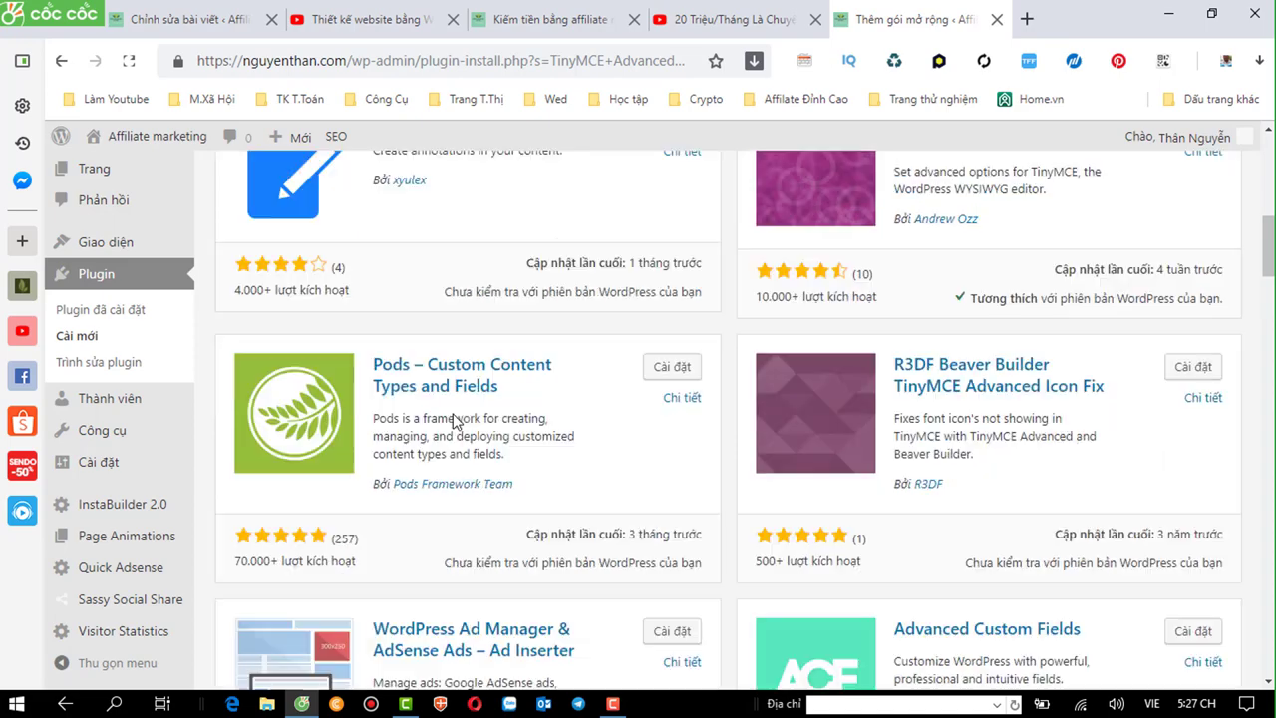
pyautogui.scroll(-1, 454, 421)
pyautogui.scroll(-1, 454, 421)
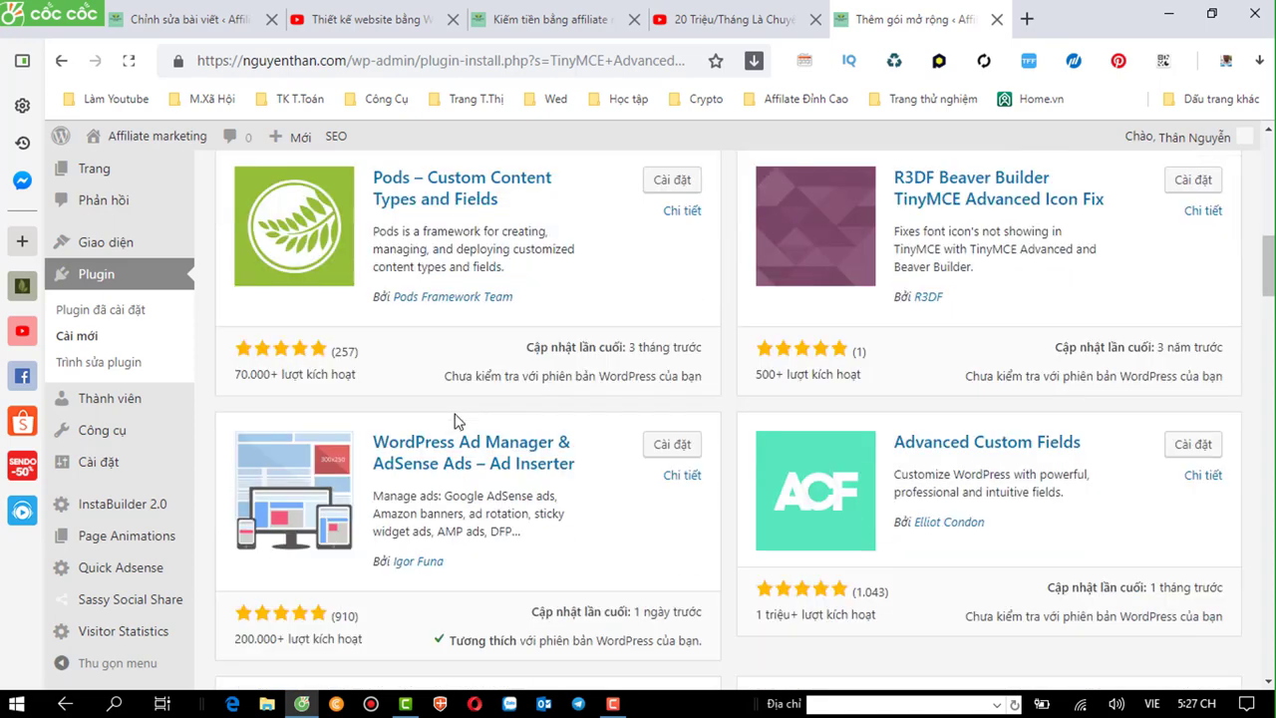
pyautogui.scroll(1, 454, 421)
pyautogui.scroll(4, 516, 416)
pyautogui.scroll(4, 517, 417)
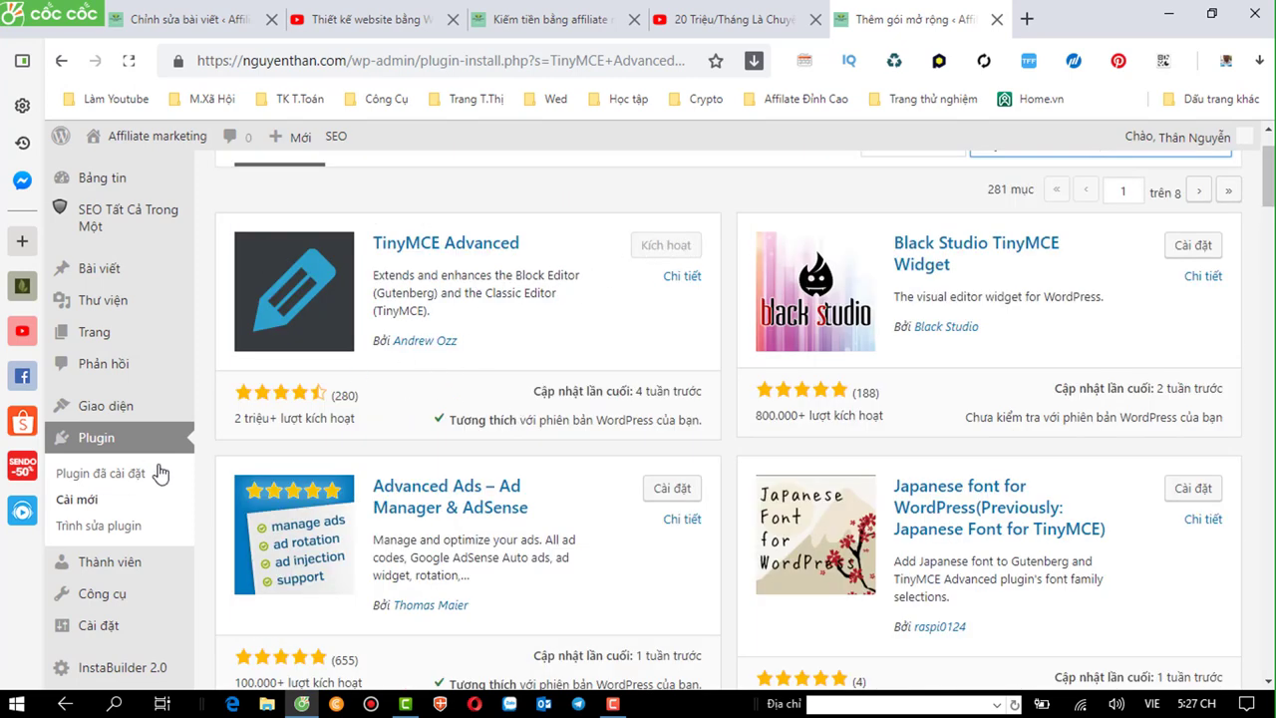
# Open TinyMCE Advanced's Settings from the installed plugins list at its Classic Editor (TinyMCE) tab.
pyautogui.click(112, 484)
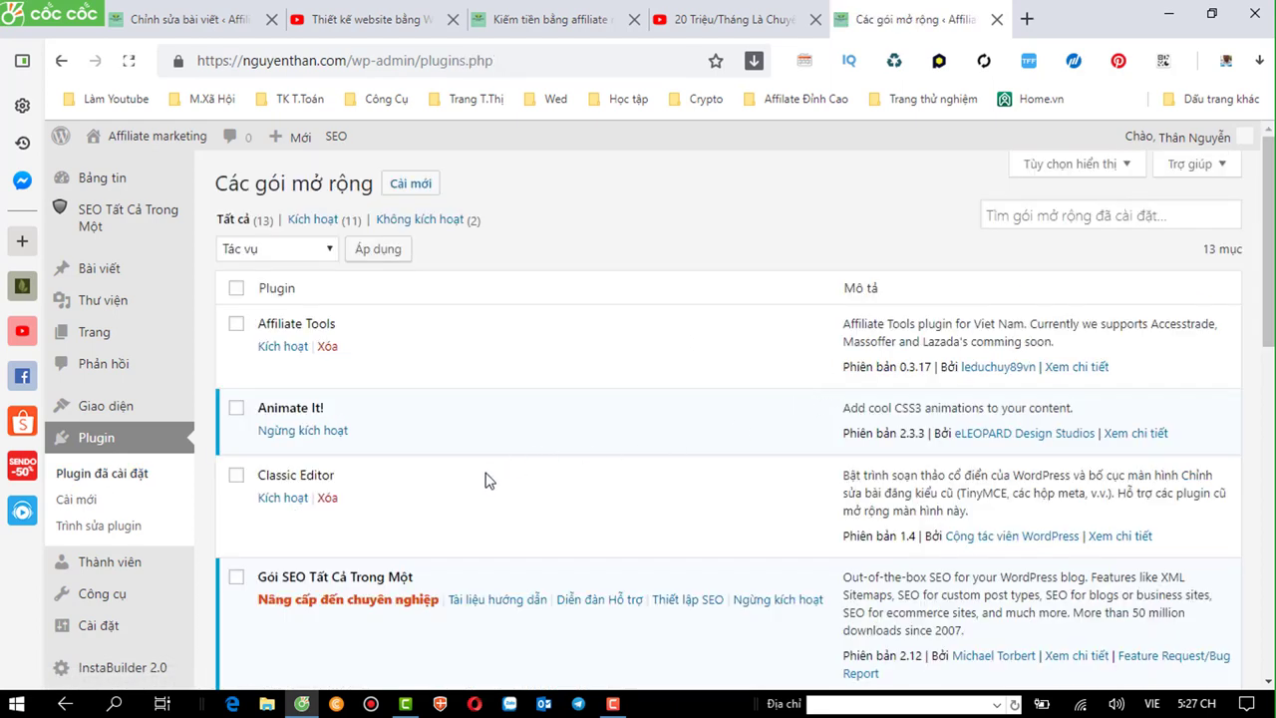
pyautogui.scroll(-2, 343, 530)
pyautogui.scroll(-1, 343, 530)
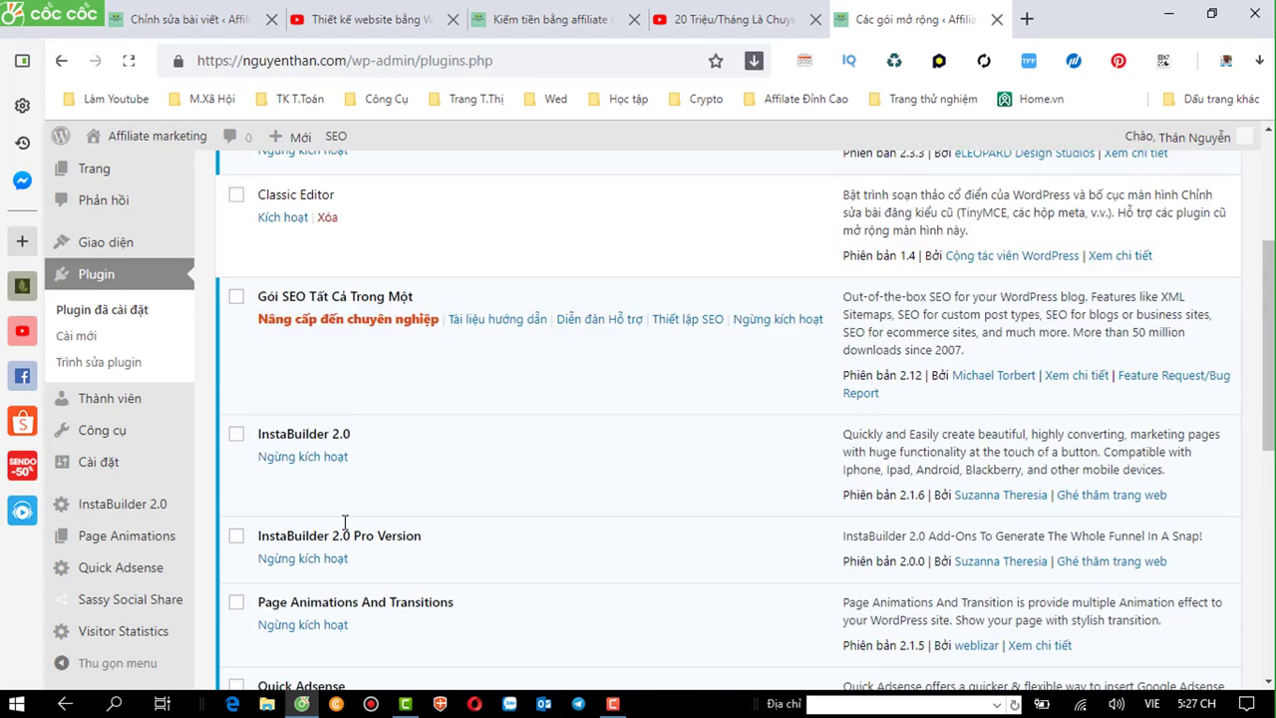
pyautogui.scroll(-2, 343, 530)
pyautogui.scroll(-2, 343, 522)
pyautogui.scroll(-1, 343, 527)
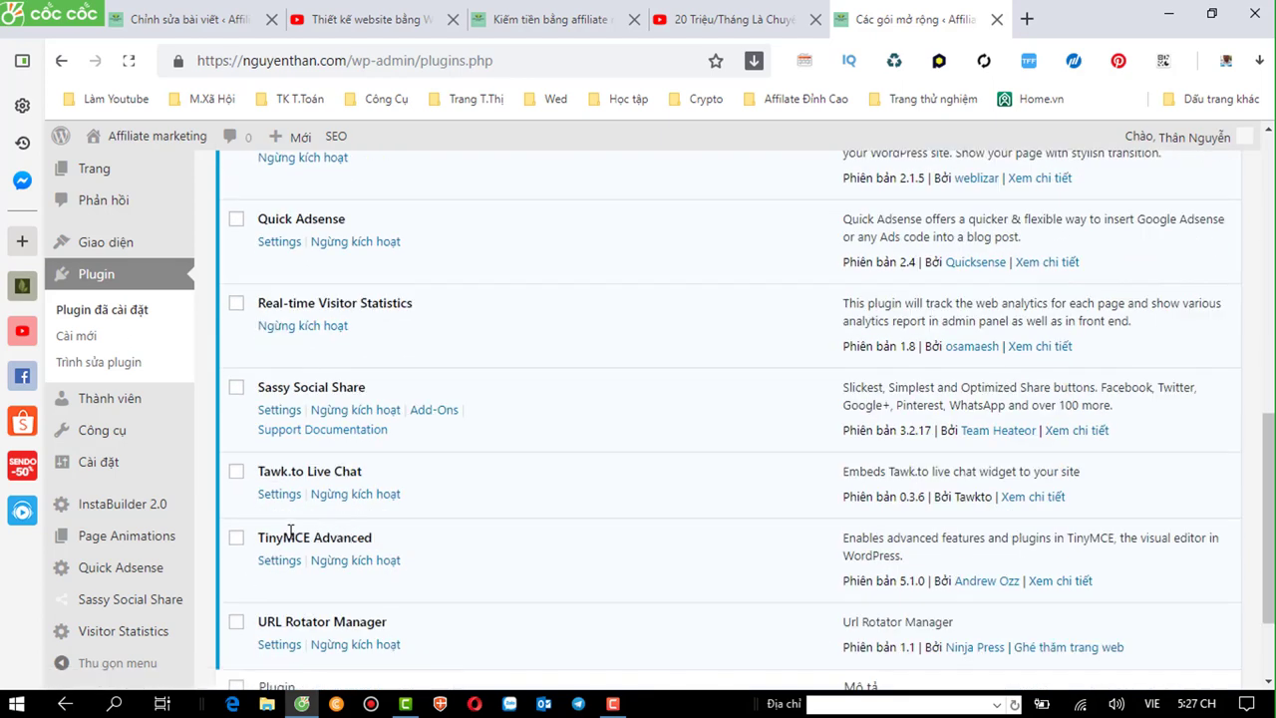
pyautogui.scroll(-1, 309, 543)
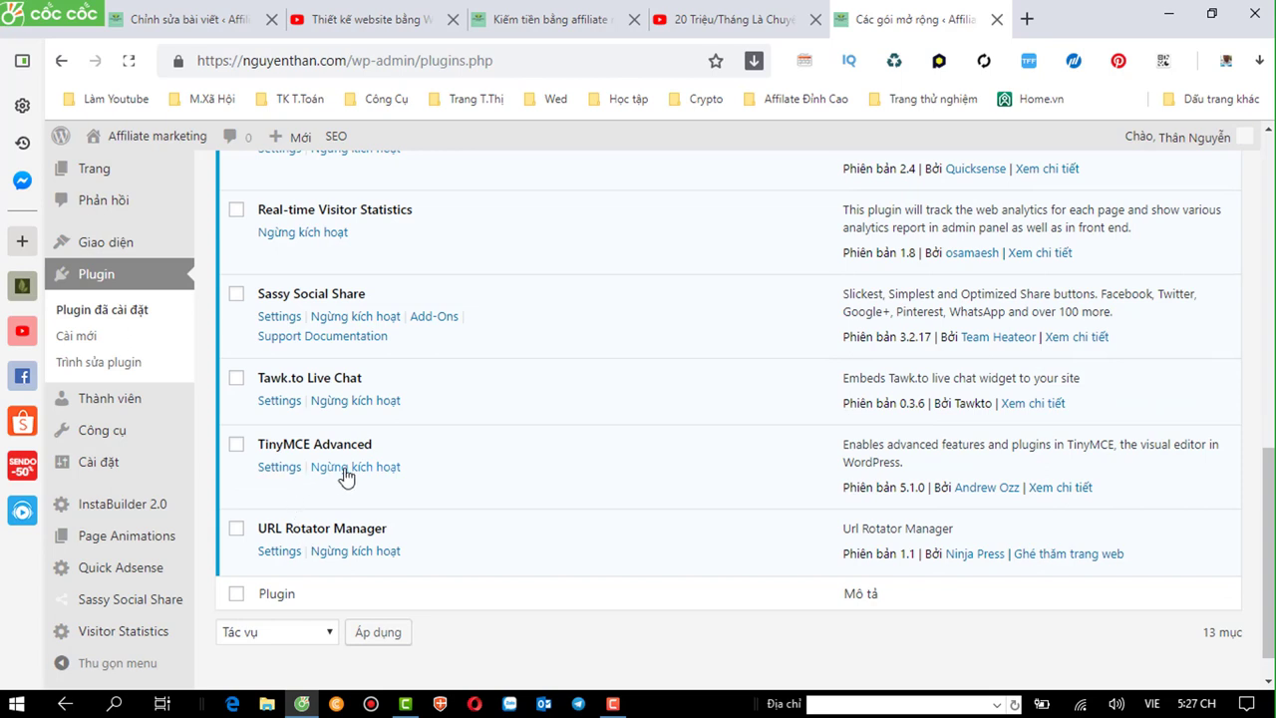
pyautogui.click(275, 468)
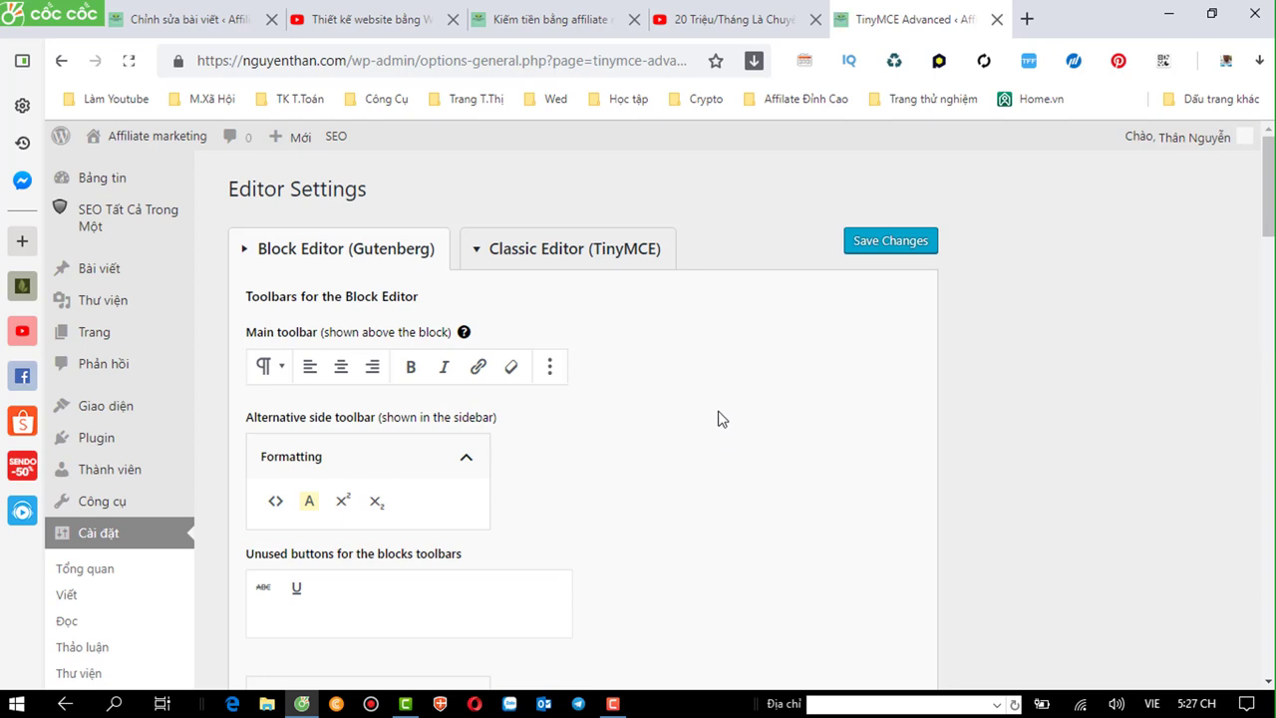
pyautogui.click(551, 256)
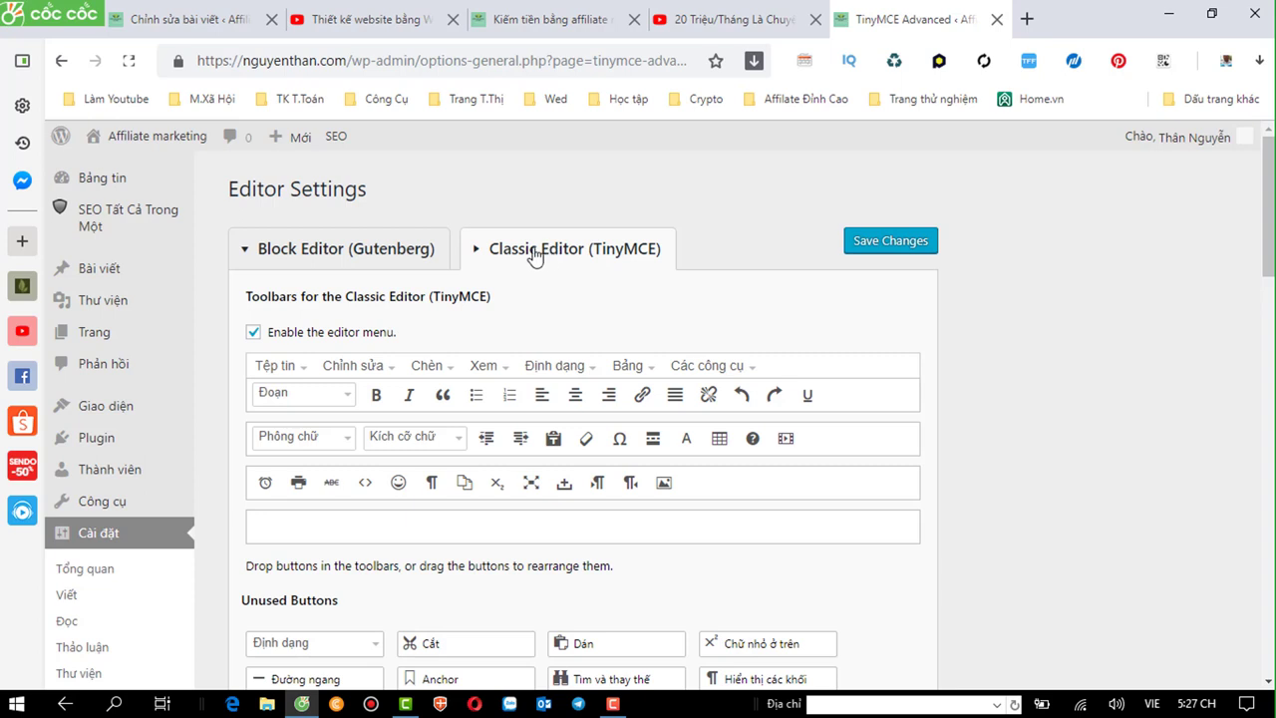
# Drag cut, superscript, horizontal line, code and background colour into toolbar row three, paste into row four.
pyautogui.scroll(-1, 609, 281)
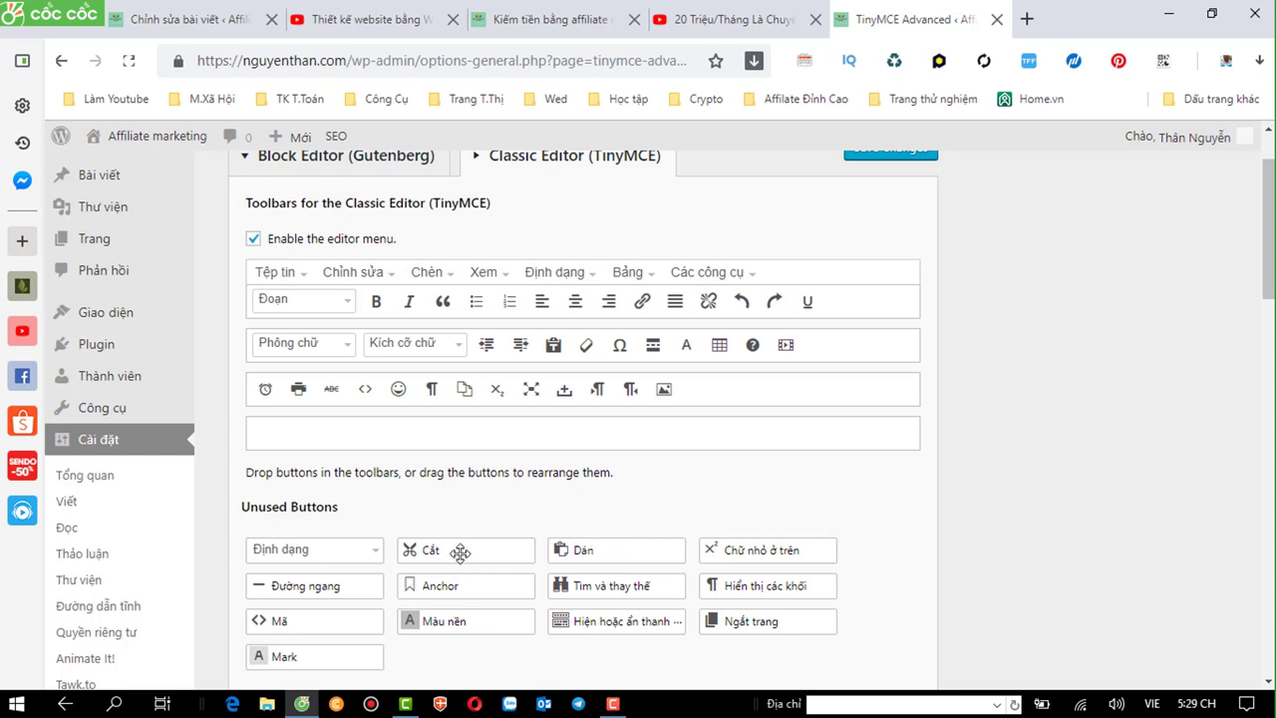
pyautogui.moveTo(439, 549); pyautogui.dragTo(844, 389)
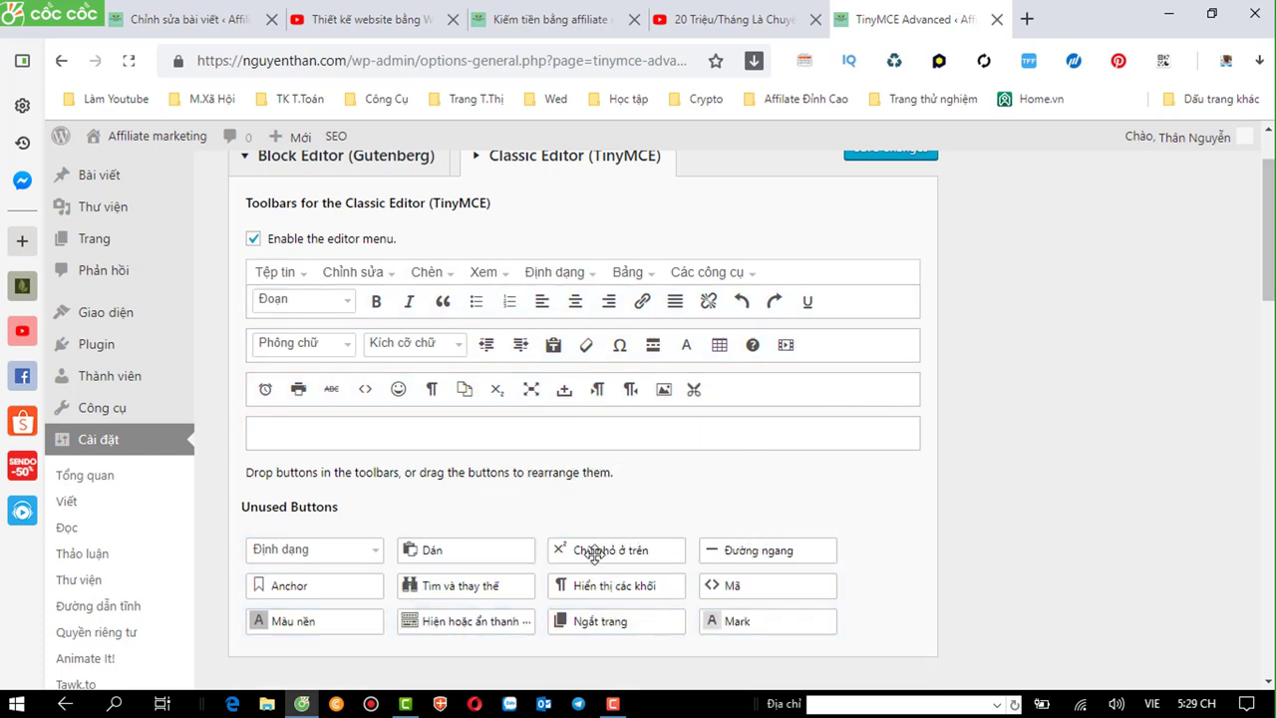
pyautogui.moveTo(589, 550)
pyautogui.mouseDown()
pyautogui.moveTo(688, 502)
pyautogui.moveTo(787, 390)
pyautogui.mouseUp()
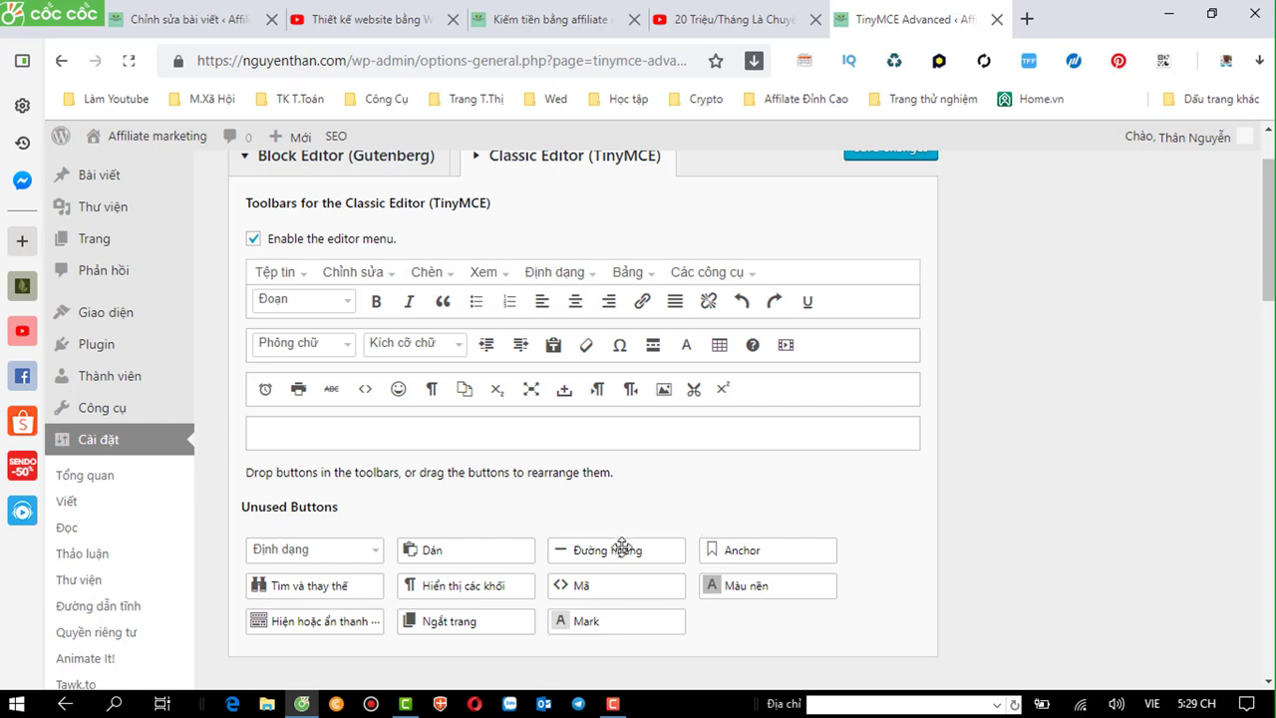
pyautogui.moveTo(602, 552); pyautogui.dragTo(764, 399)
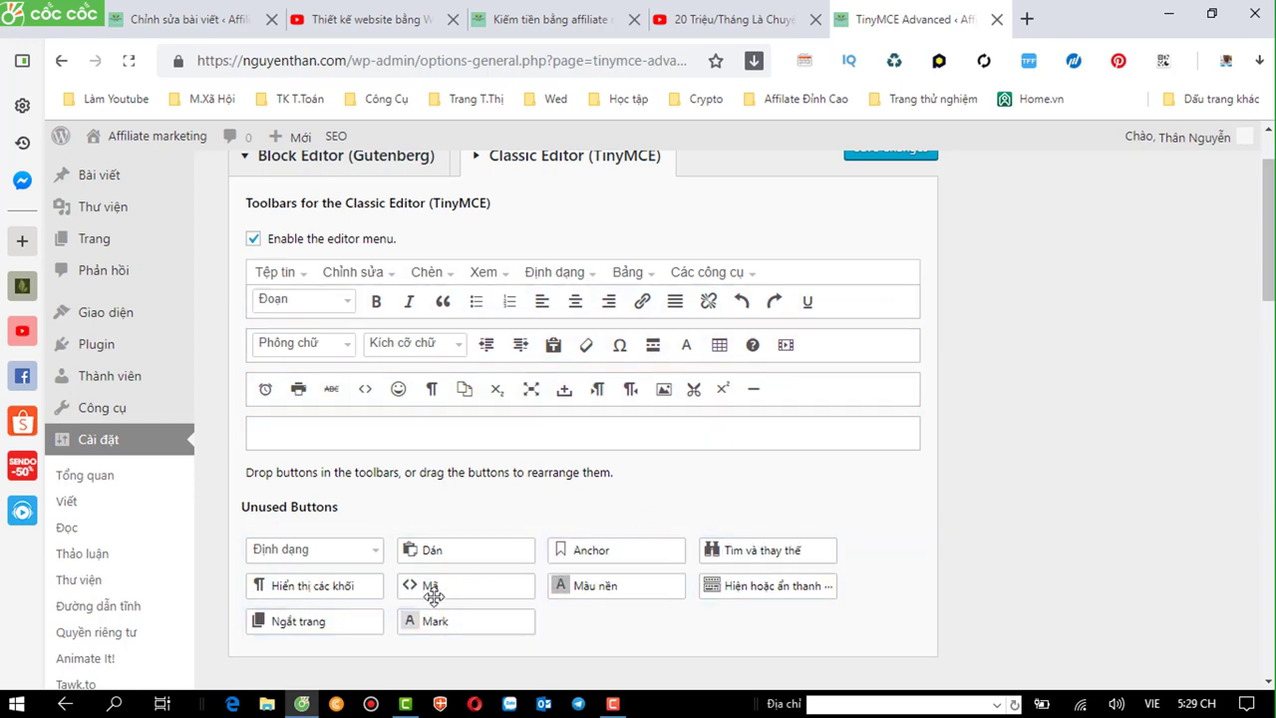
pyautogui.moveTo(434, 595); pyautogui.dragTo(818, 391)
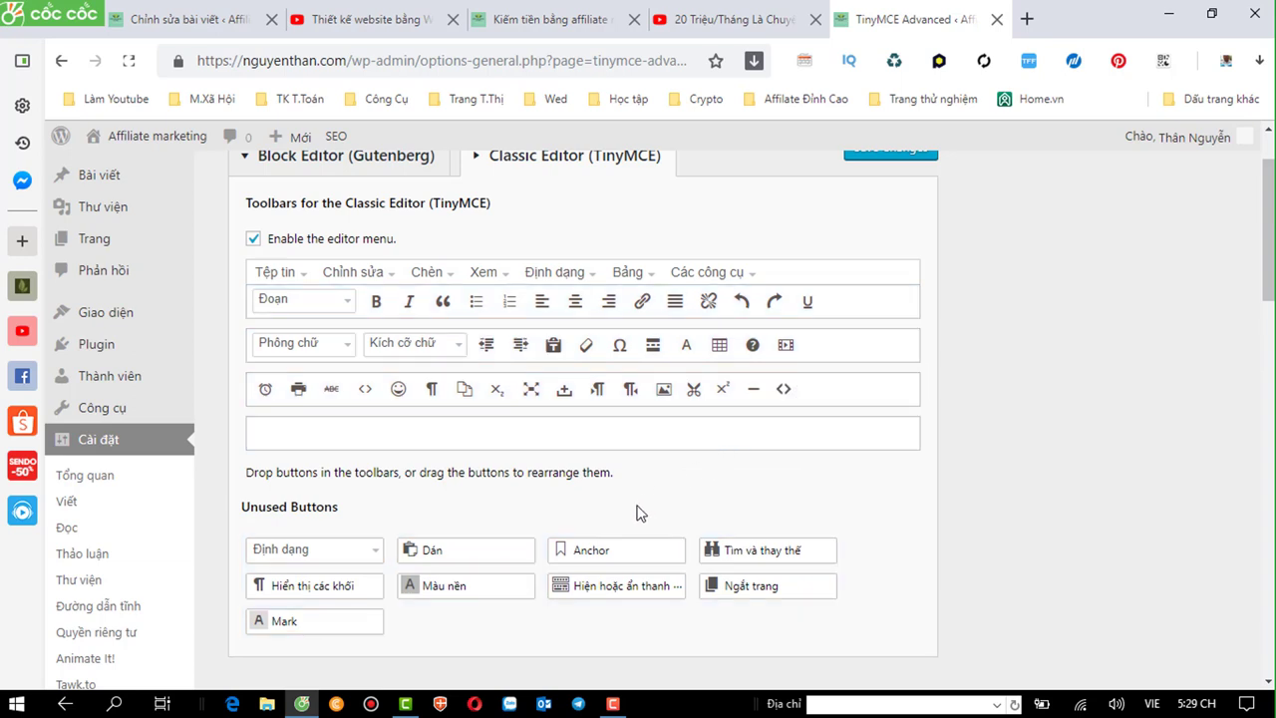
pyautogui.moveTo(456, 585)
pyautogui.mouseDown()
pyautogui.moveTo(852, 381)
pyautogui.moveTo(787, 390)
pyautogui.mouseUp()
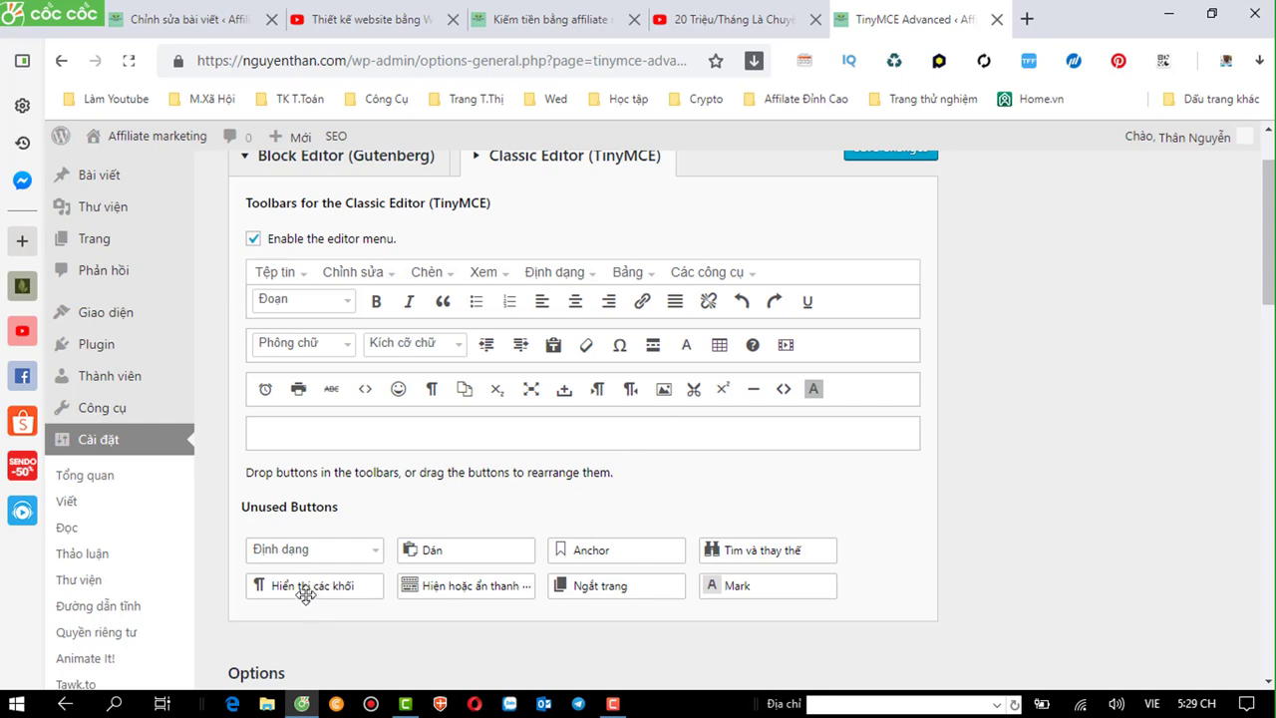
pyautogui.moveTo(460, 552)
pyautogui.mouseDown()
pyautogui.moveTo(748, 421)
pyautogui.moveTo(698, 433)
pyautogui.mouseUp()
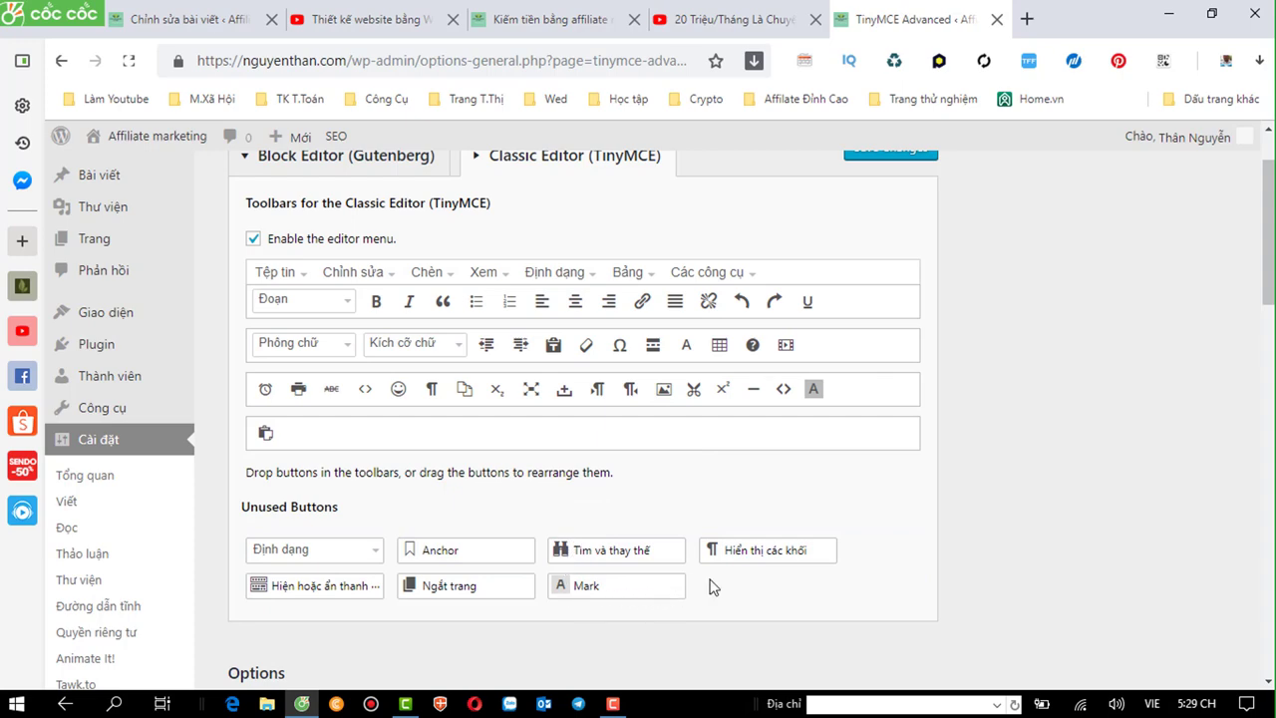
# Save the TinyMCE Advanced toolbar settings and return to the 'LỘ TRÌNH 30 NGÀY' post editor tab.
pyautogui.scroll(-2, 715, 587)
pyautogui.scroll(2, 715, 586)
pyautogui.scroll(1, 789, 506)
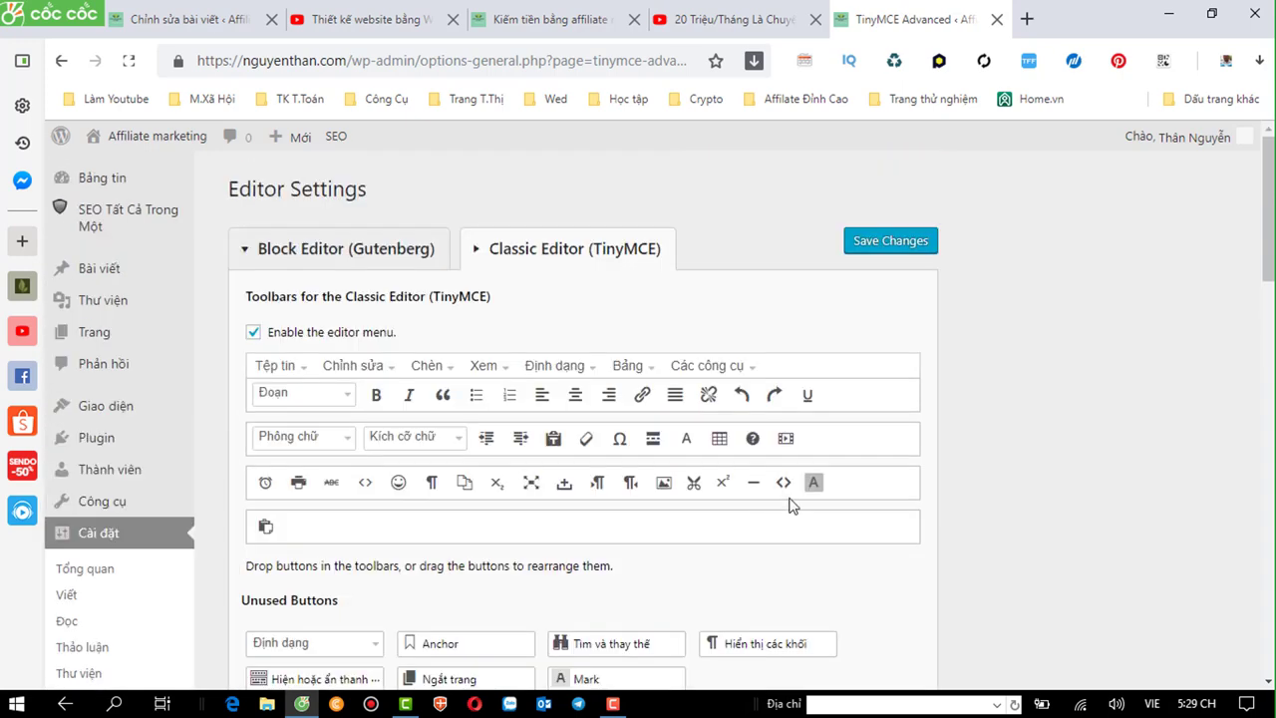
pyautogui.click(886, 246)
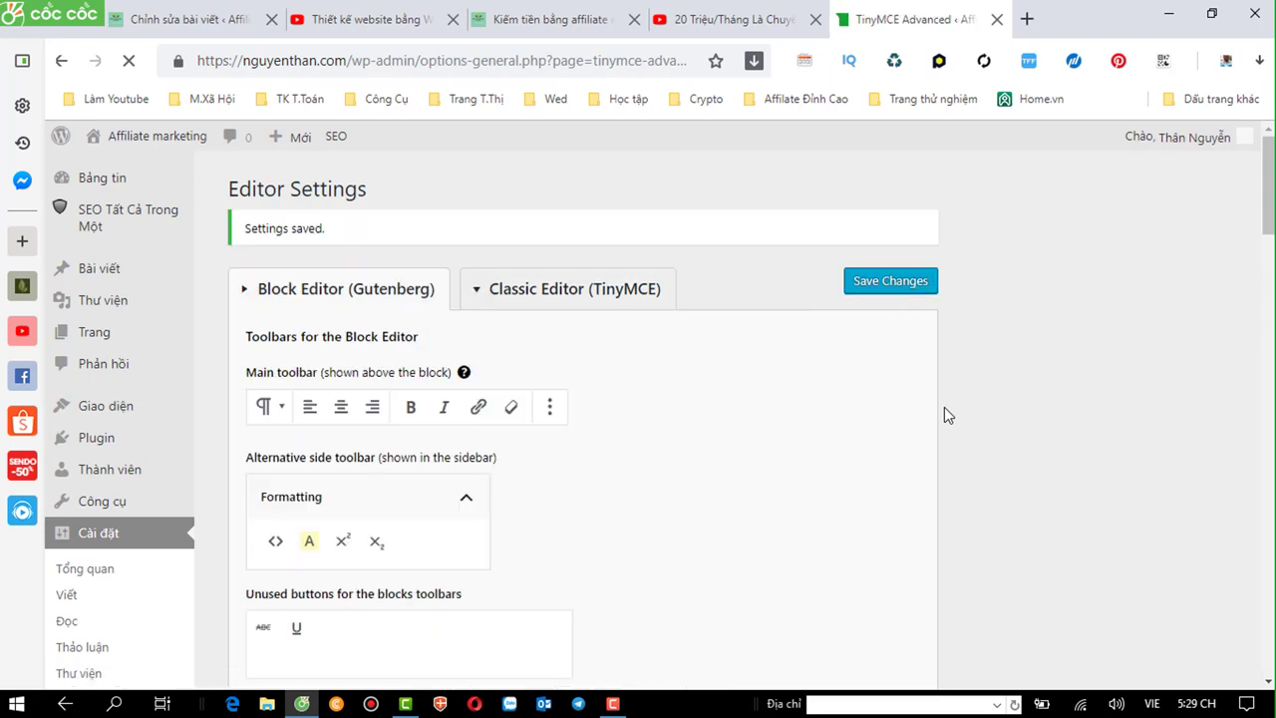
pyautogui.scroll(-4, 937, 424)
pyautogui.scroll(-4, 925, 433)
pyautogui.scroll(-5, 917, 447)
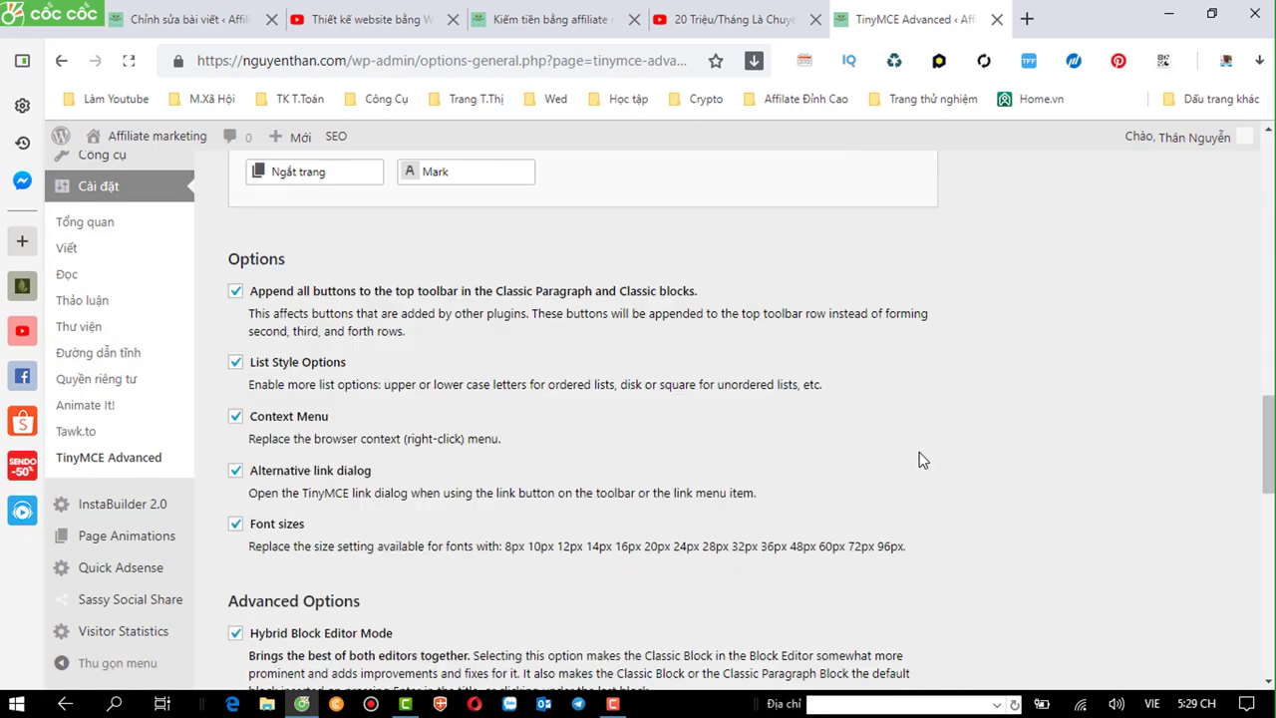
pyautogui.scroll(-5, 919, 454)
pyautogui.scroll(-4, 922, 460)
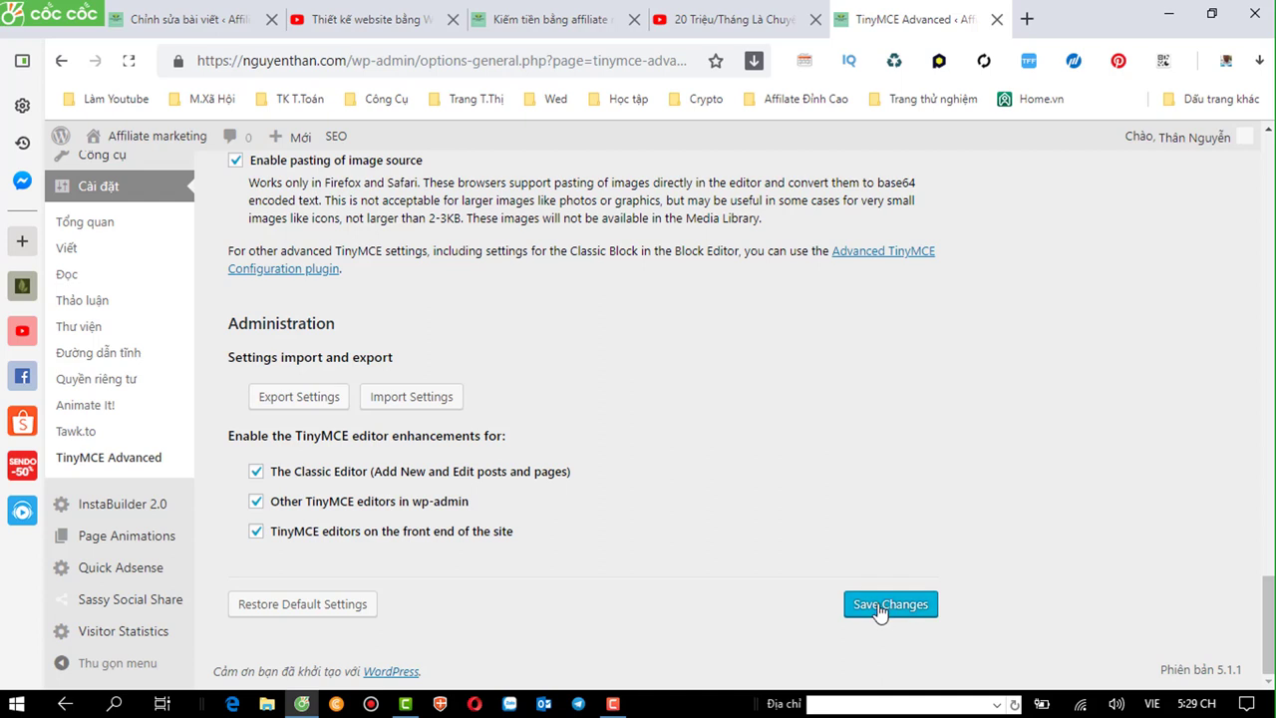
pyautogui.click(883, 610)
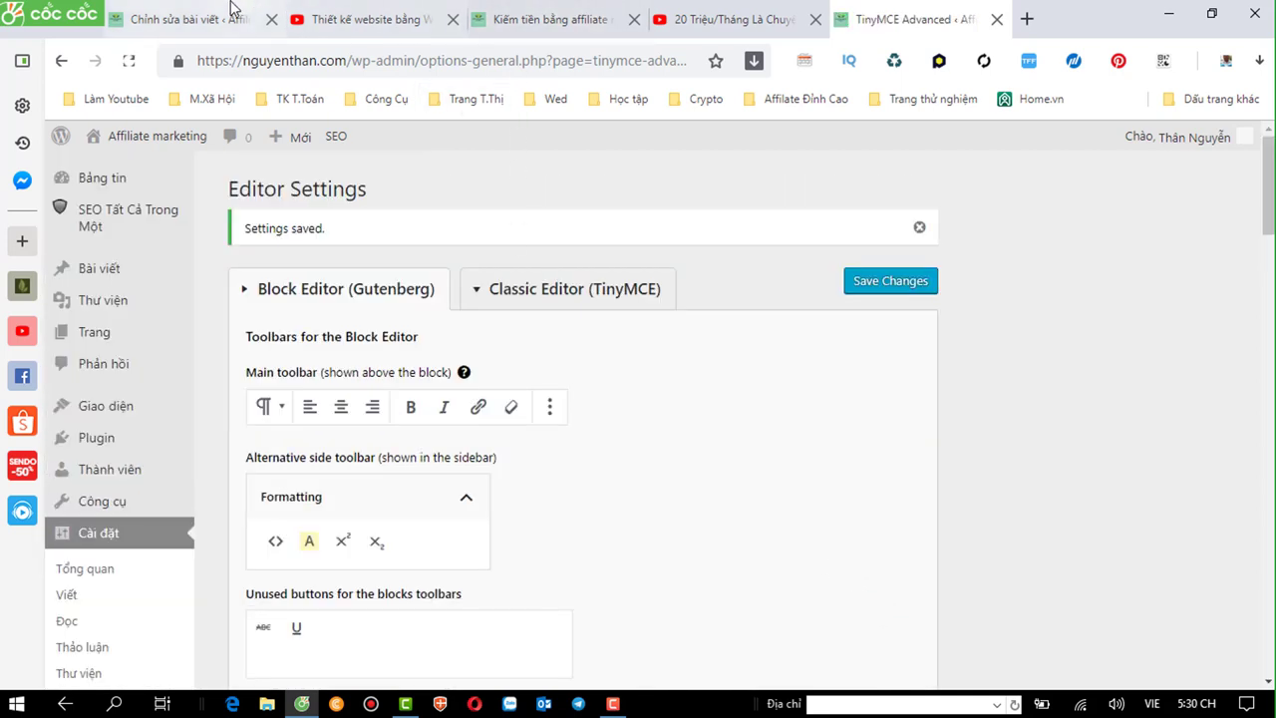
pyautogui.click(192, 22)
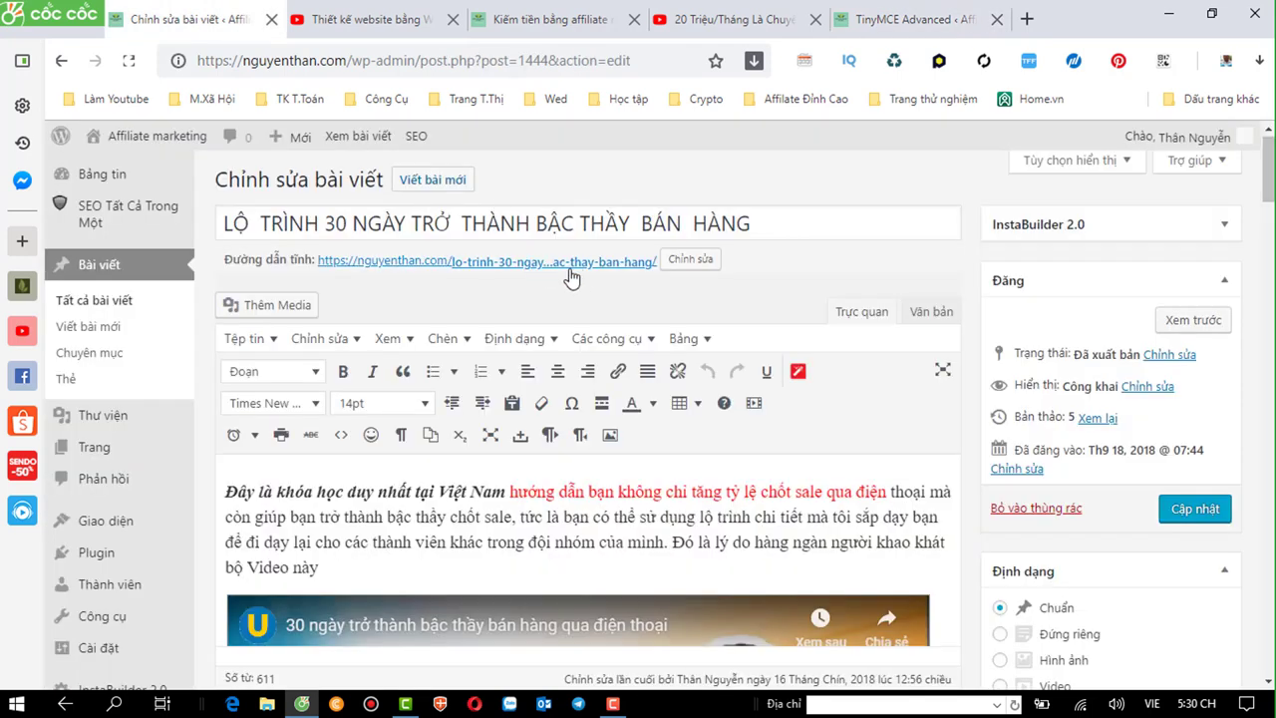
# Reload the post edit page and check the new four-row toolbar with cut, superscript and paste tools.
pyautogui.click(649, 64)
pyautogui.press('Return')
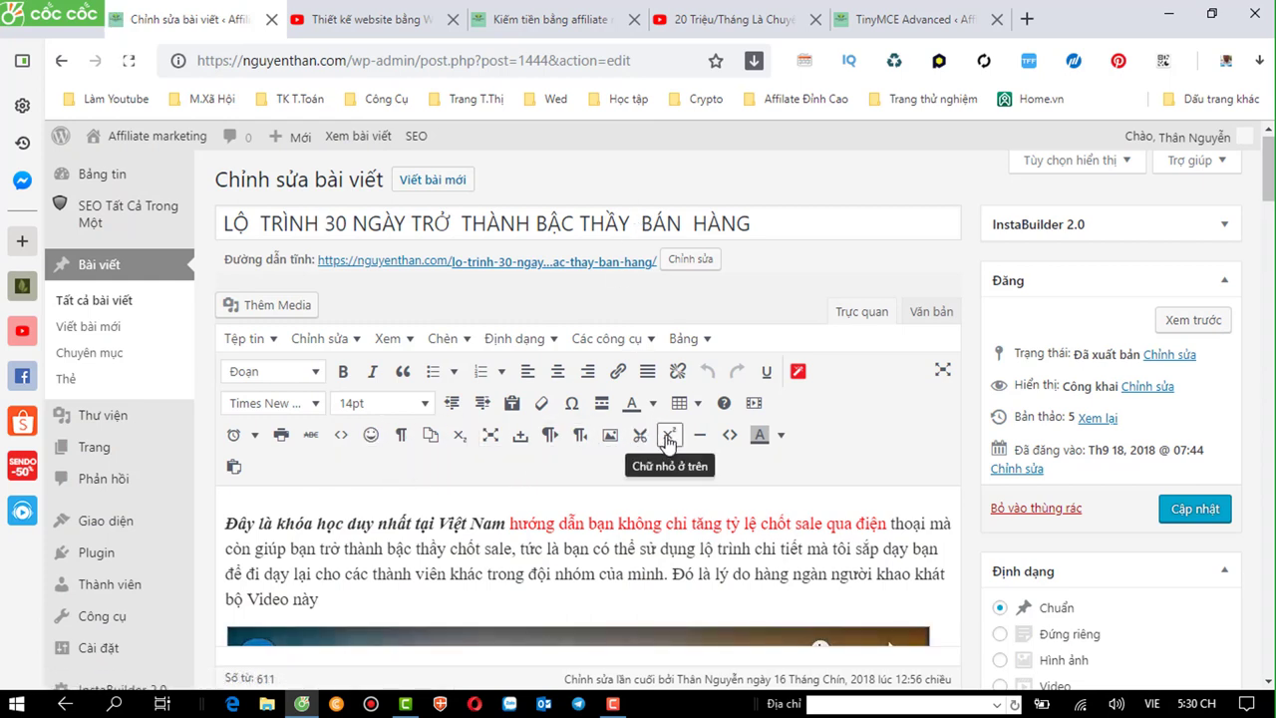
pyautogui.scroll(-3, 675, 446)
pyautogui.scroll(-2, 675, 446)
pyautogui.scroll(5, 675, 447)
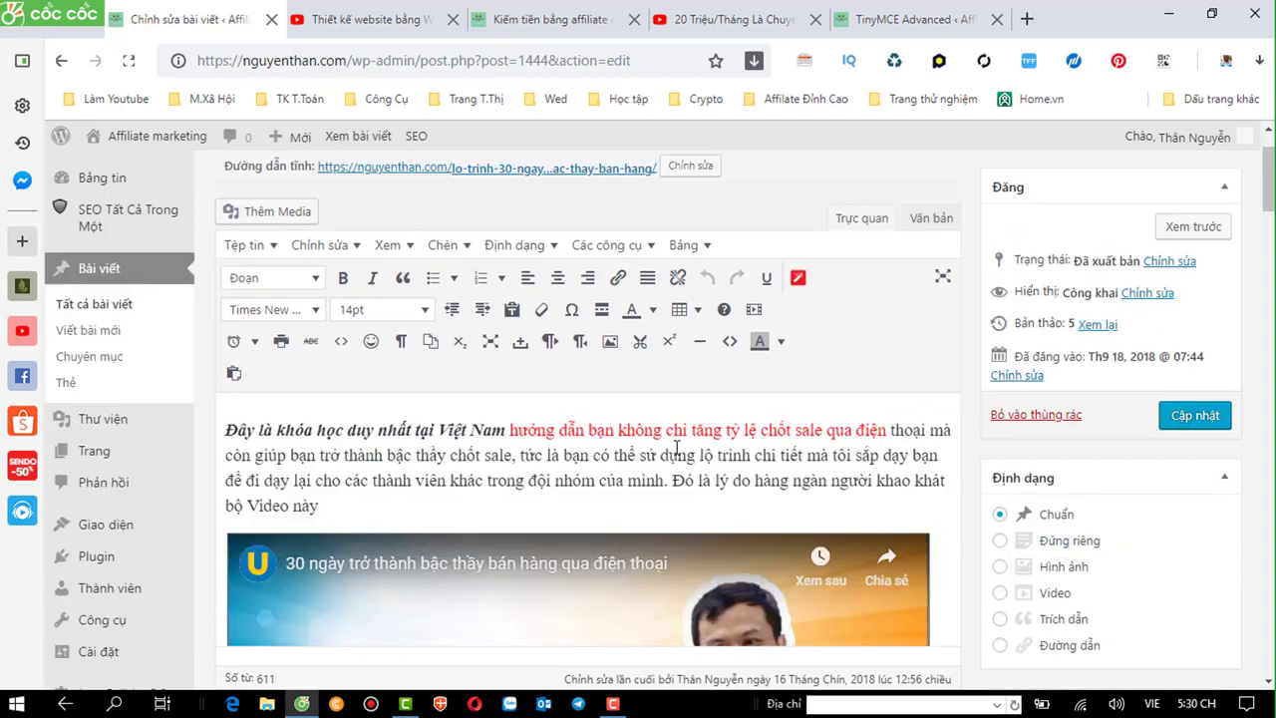
pyautogui.scroll(-1, 675, 448)
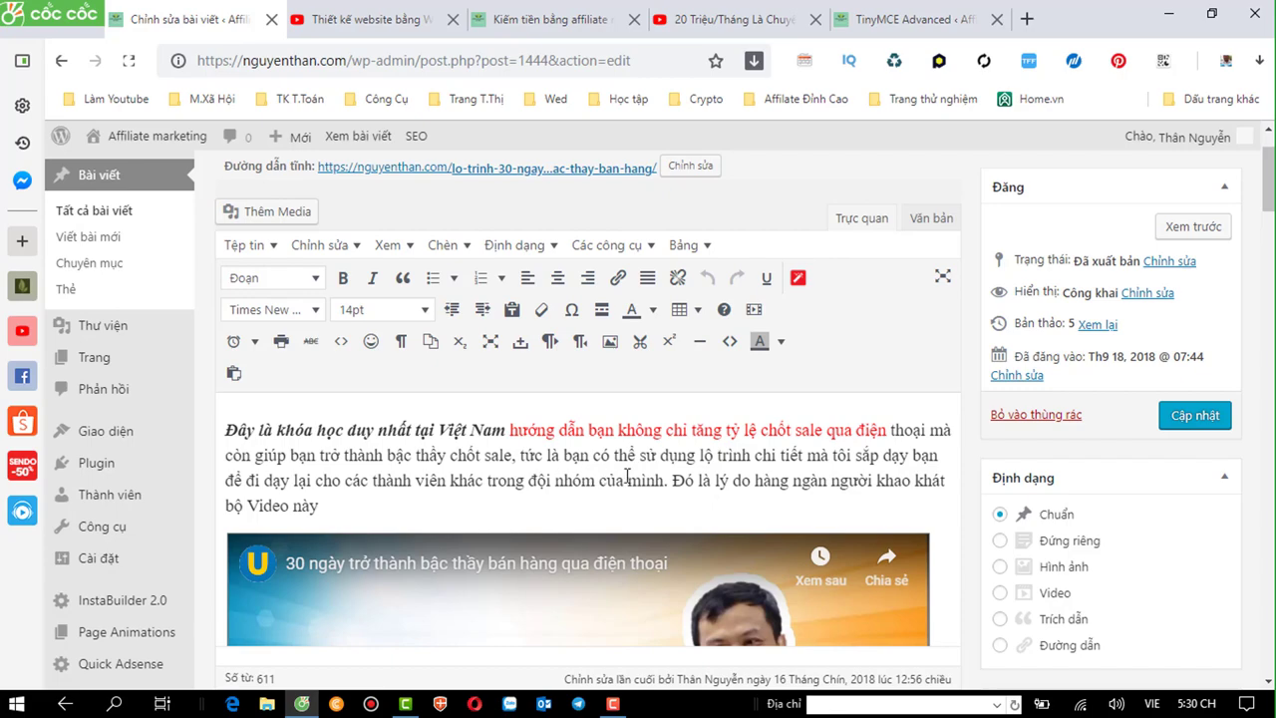
pyautogui.scroll(-4, 592, 467)
pyautogui.scroll(-2, 593, 468)
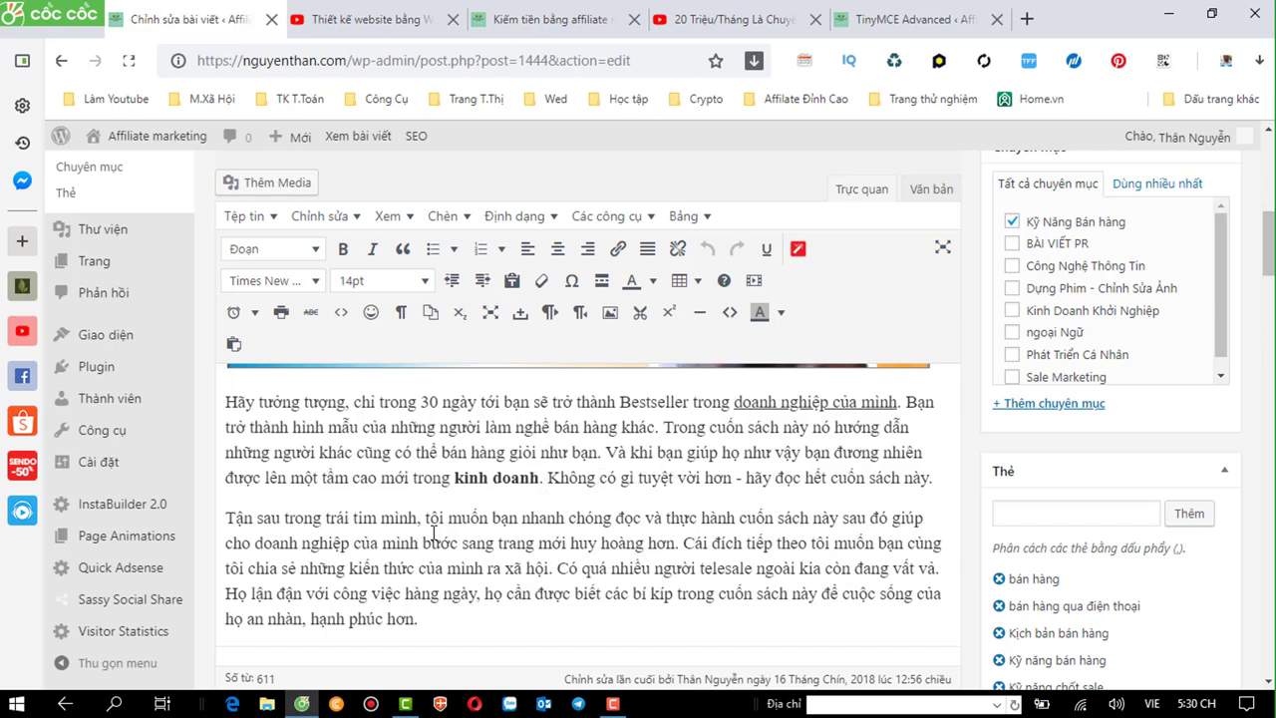
pyautogui.scroll(-2, 406, 547)
pyautogui.scroll(2, 406, 547)
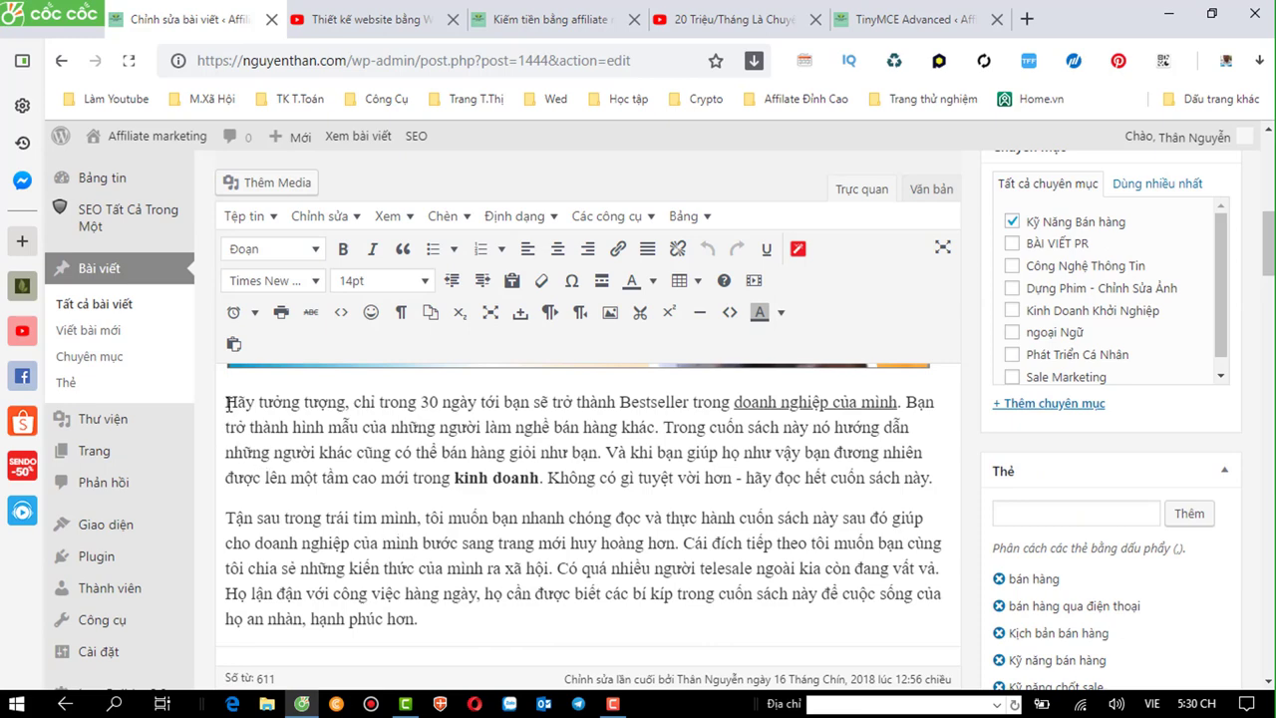
# Give the phrase 'Hãy tưởng tượng,' a pale green Màu nền background highlight.
pyautogui.moveTo(227, 401); pyautogui.dragTo(350, 410)
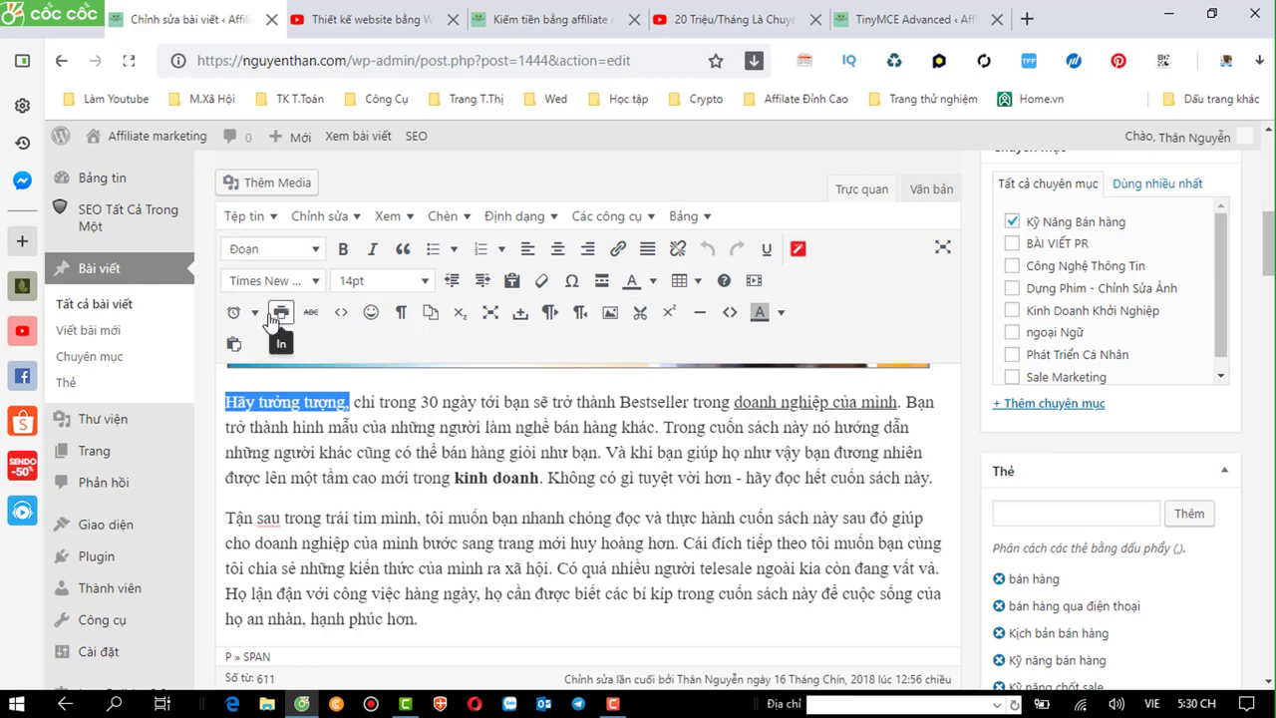
pyautogui.click(783, 313)
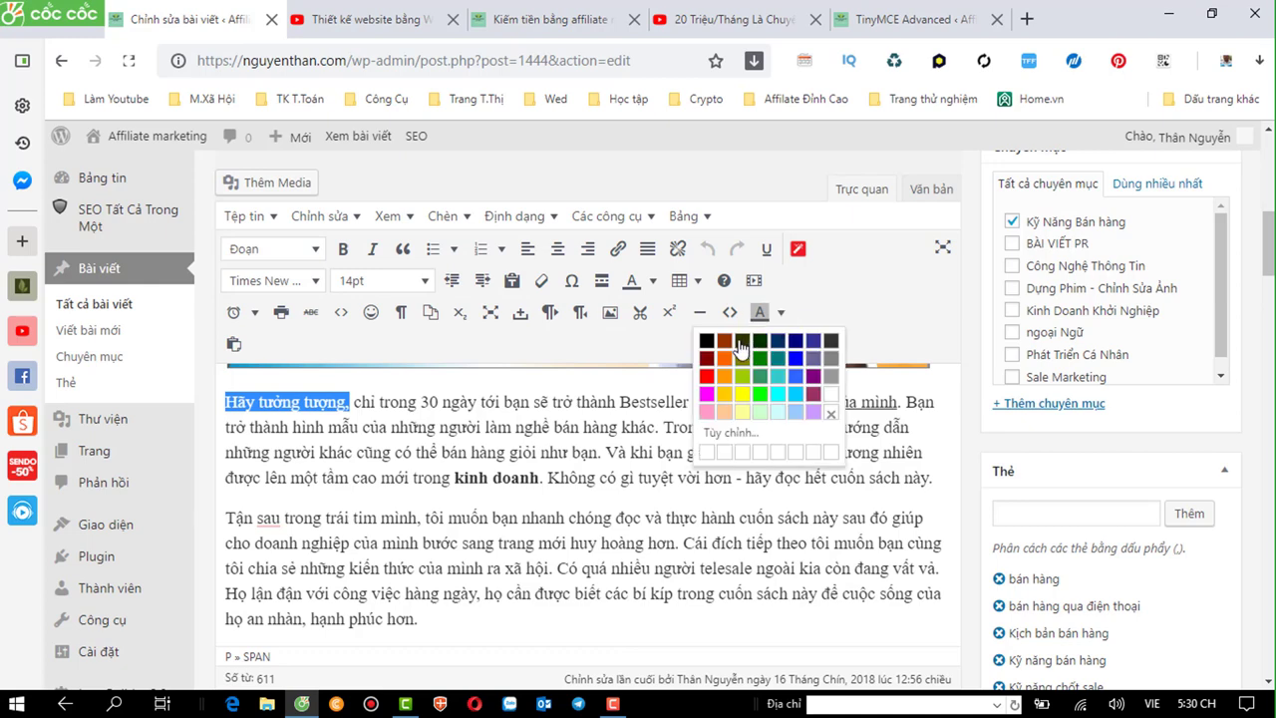
pyautogui.click(765, 417)
pyautogui.click(586, 423)
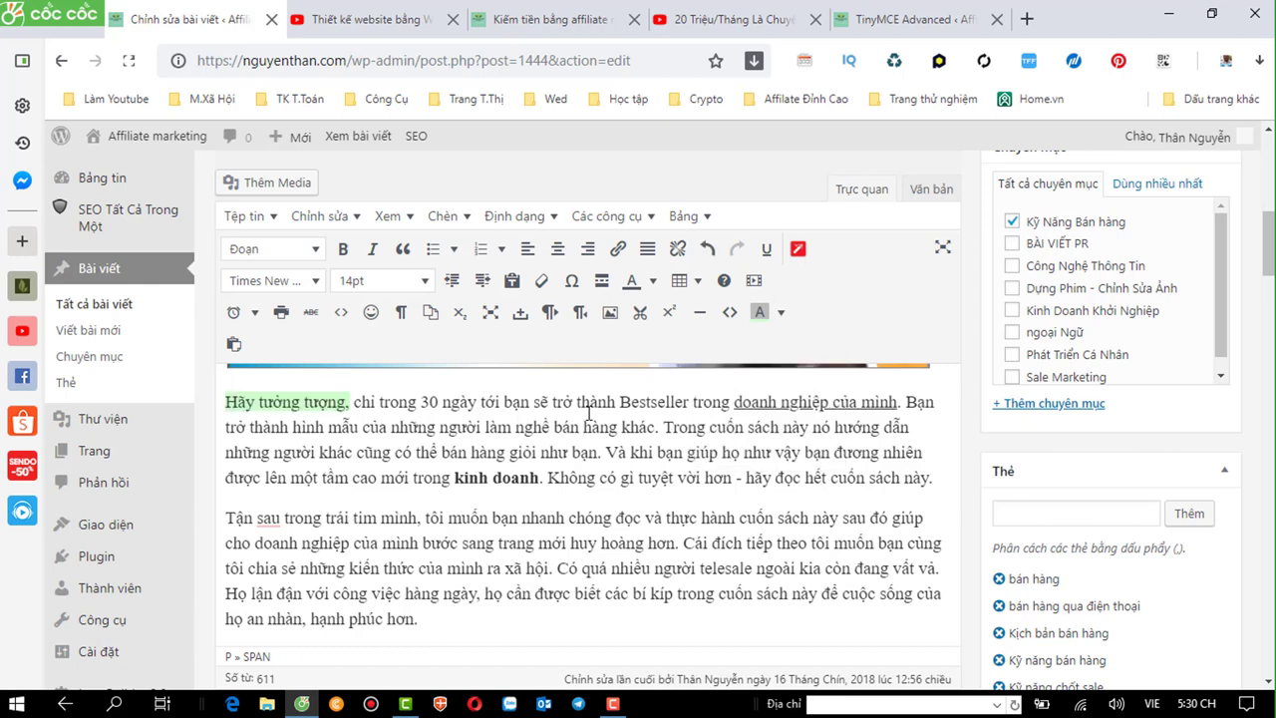
pyautogui.scroll(-3, 588, 409)
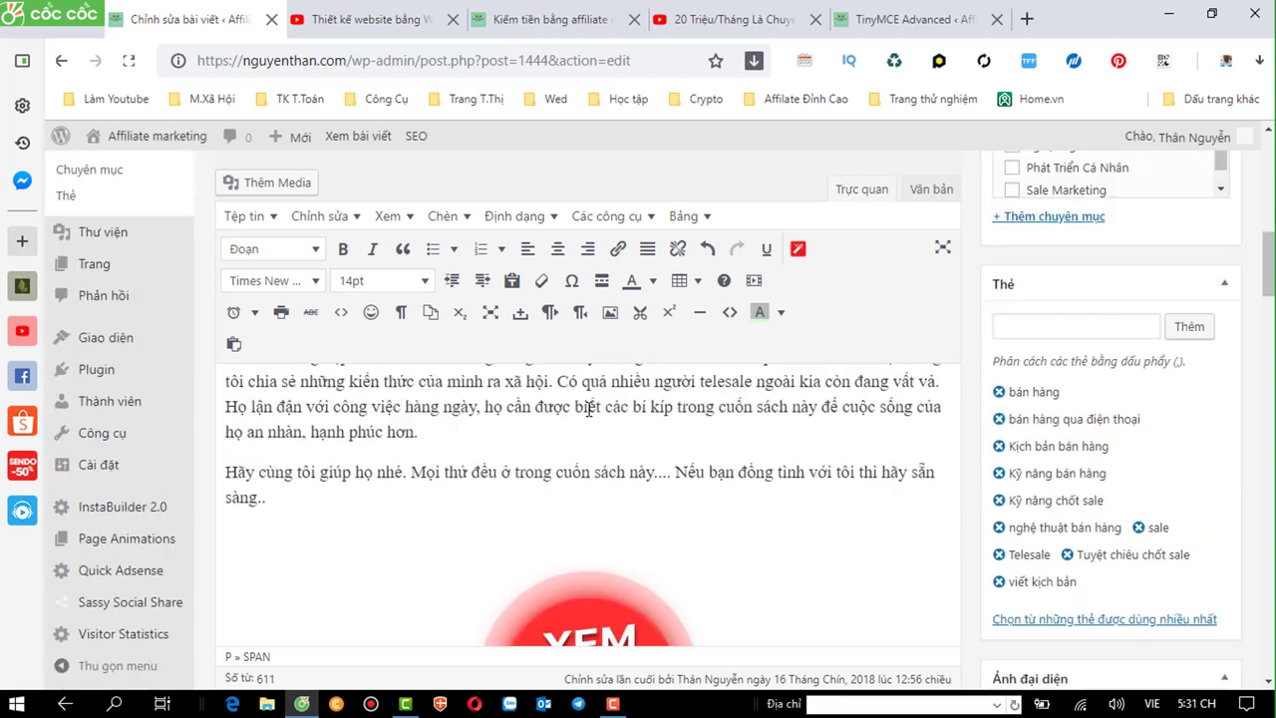
pyautogui.scroll(-2, 589, 409)
pyautogui.scroll(5, 588, 408)
pyautogui.scroll(2, 588, 409)
pyautogui.scroll(-2, 589, 408)
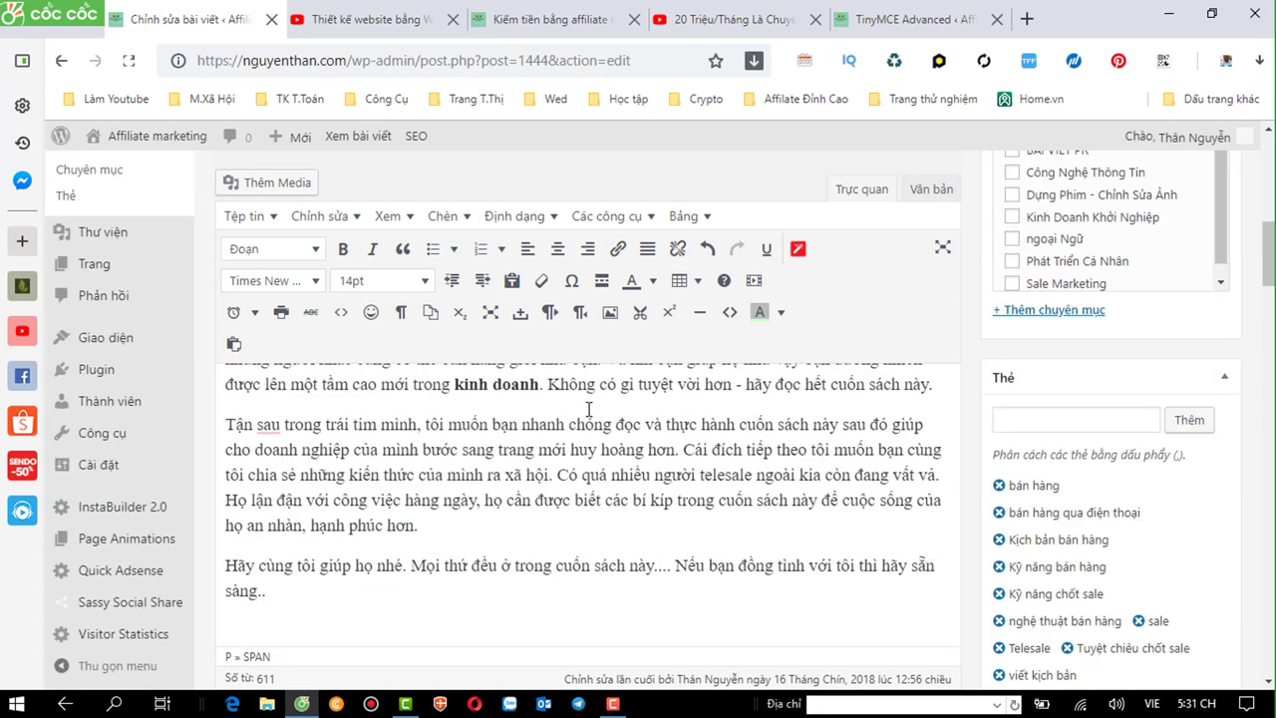
pyautogui.scroll(2, 516, 424)
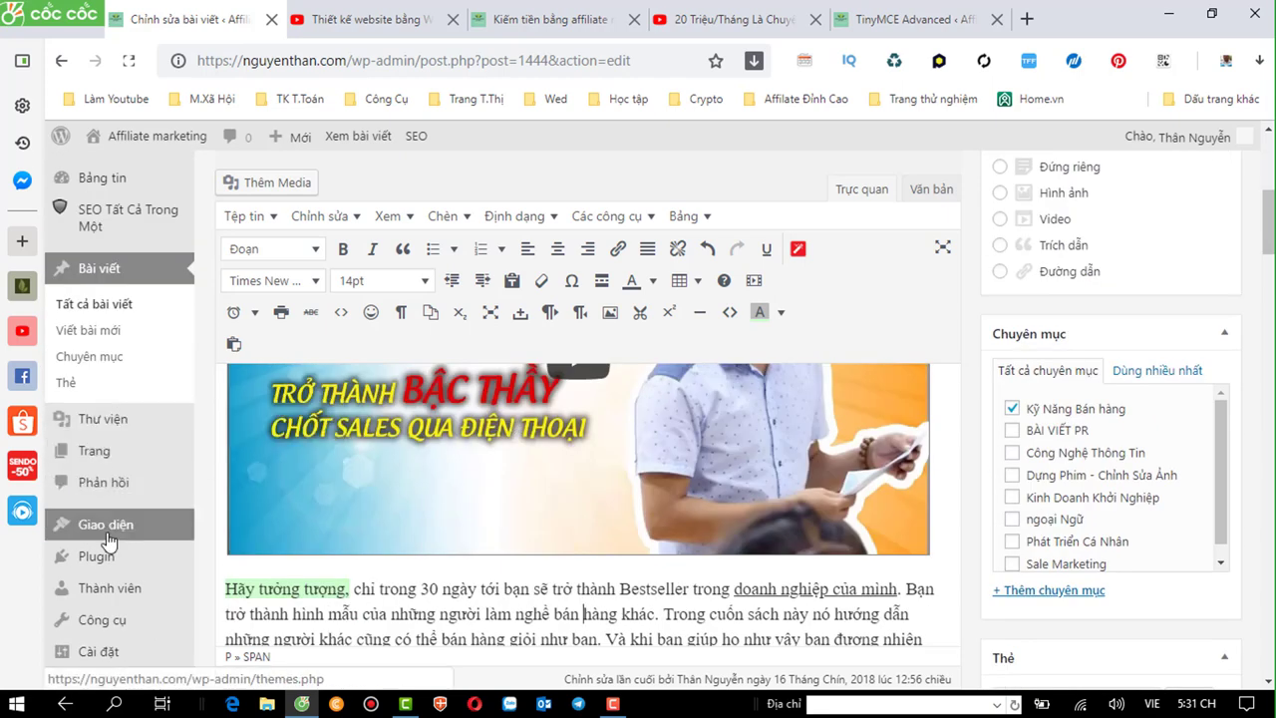
pyautogui.scroll(3, 509, 397)
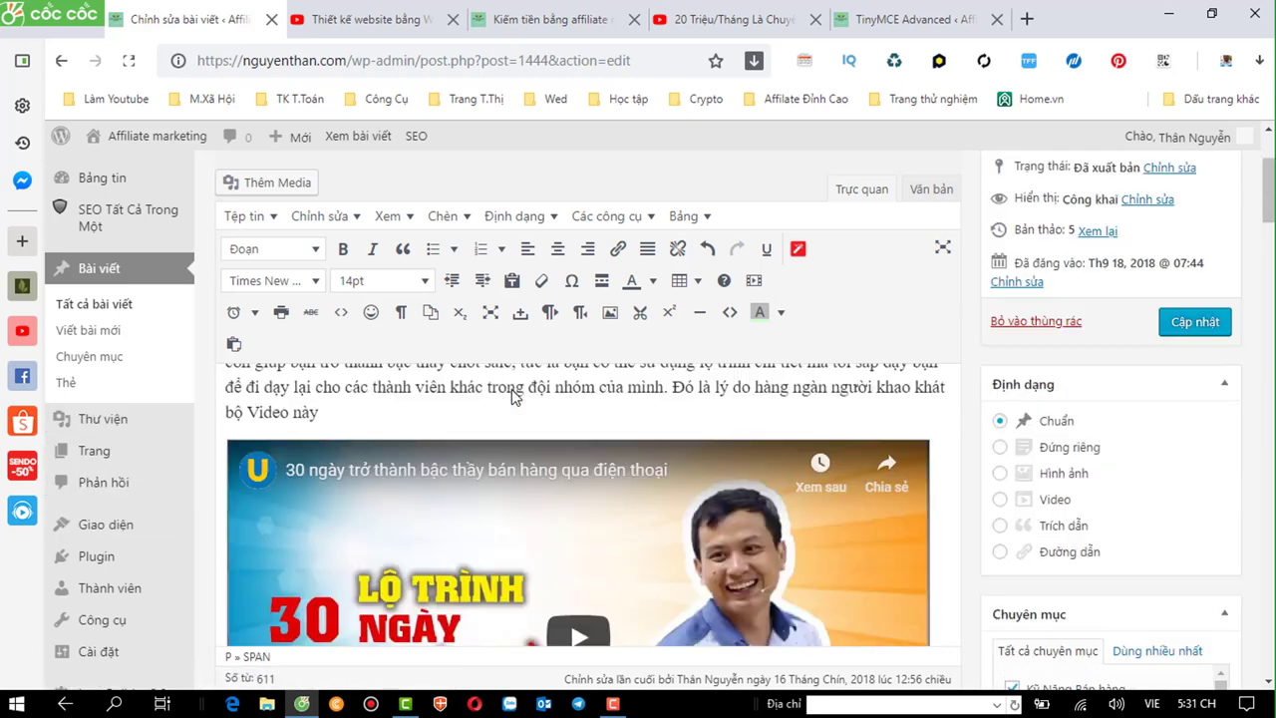
pyautogui.click(1182, 324)
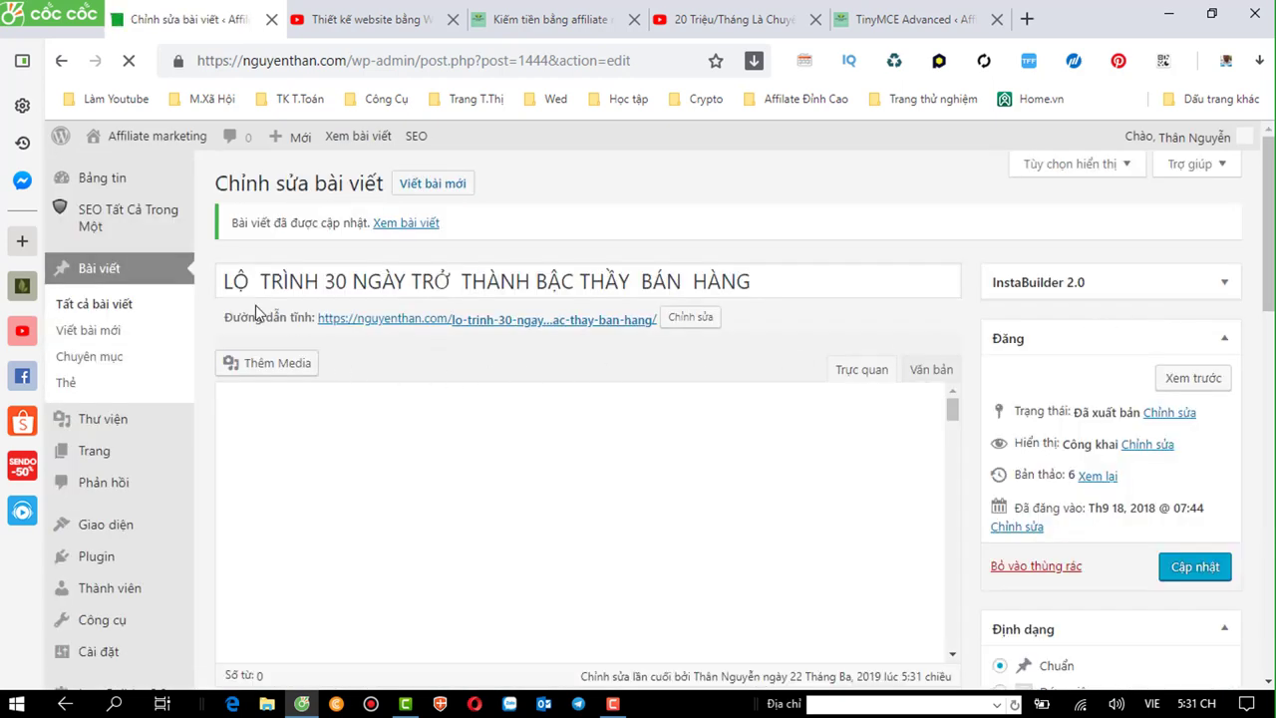
pyautogui.click(755, 280)
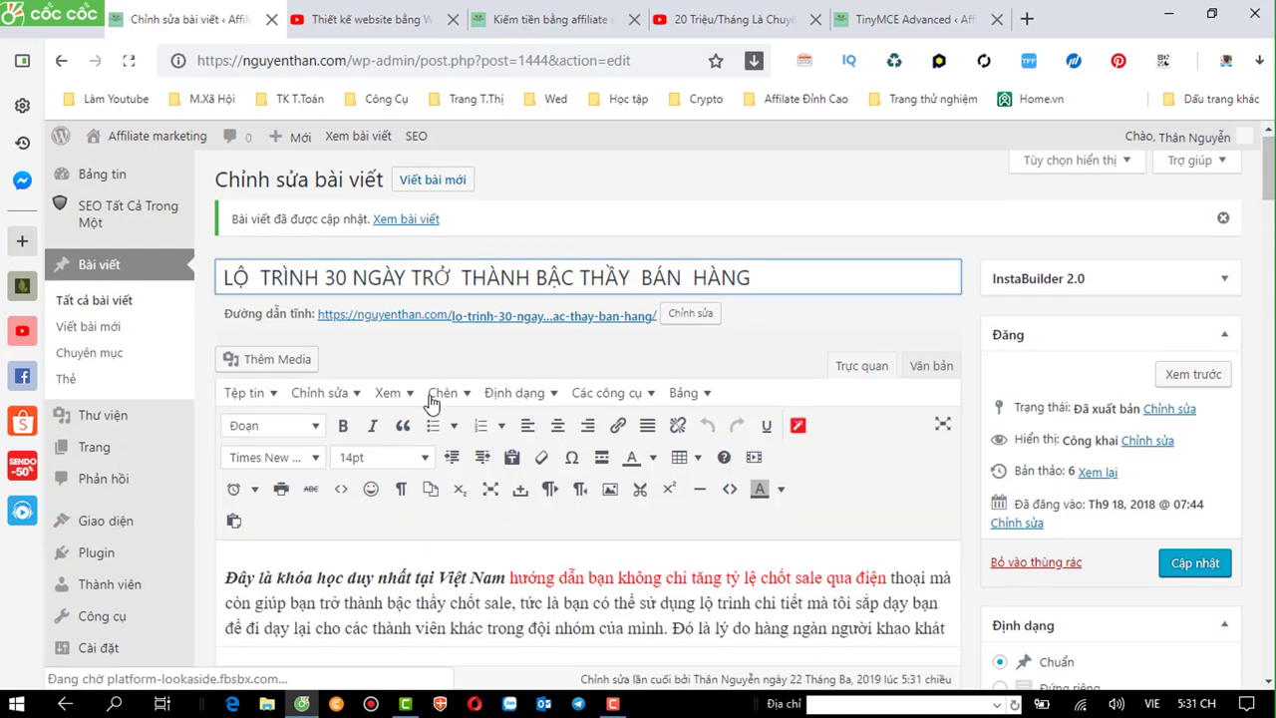
pyautogui.scroll(-1, 528, 431)
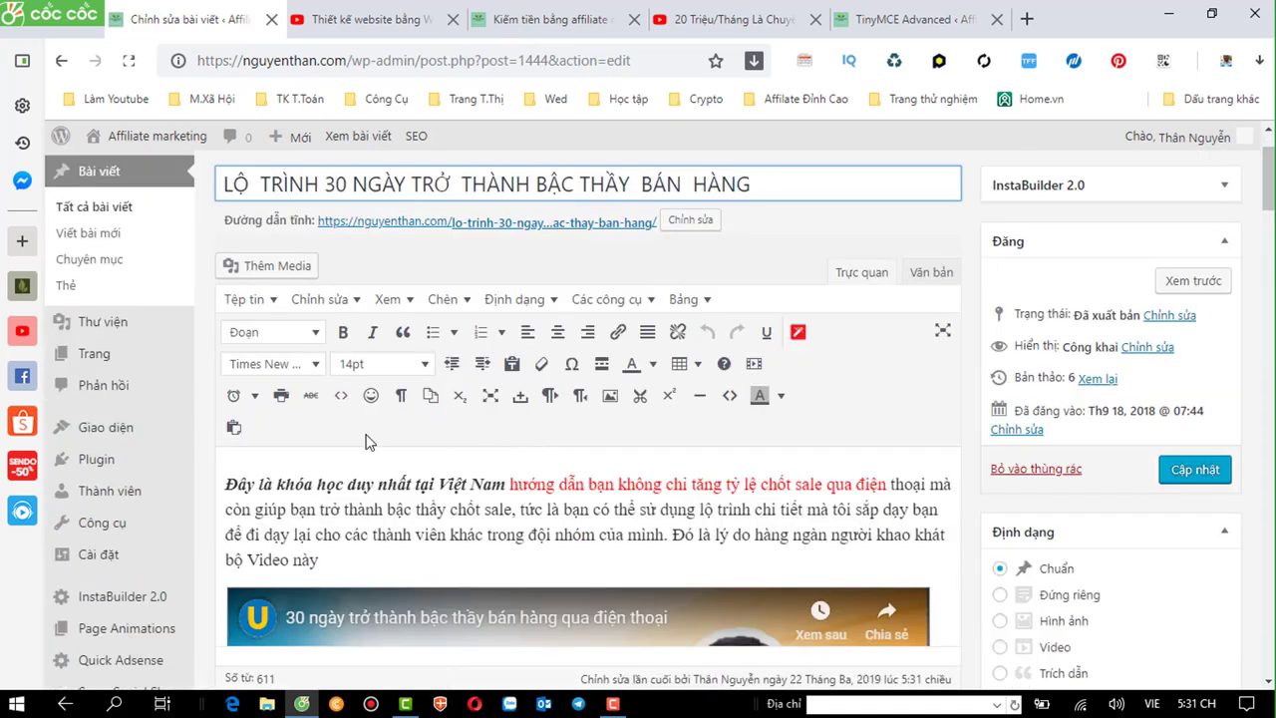
pyautogui.scroll(1, 342, 490)
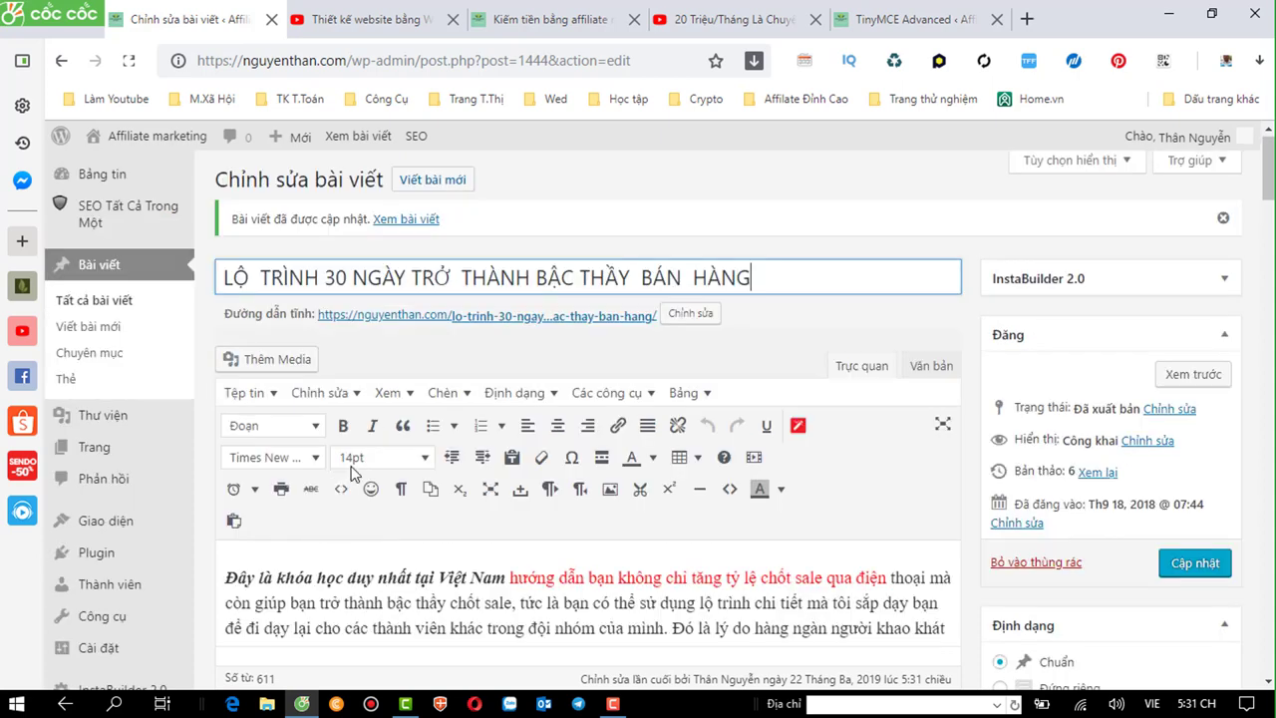
pyautogui.scroll(-2, 342, 439)
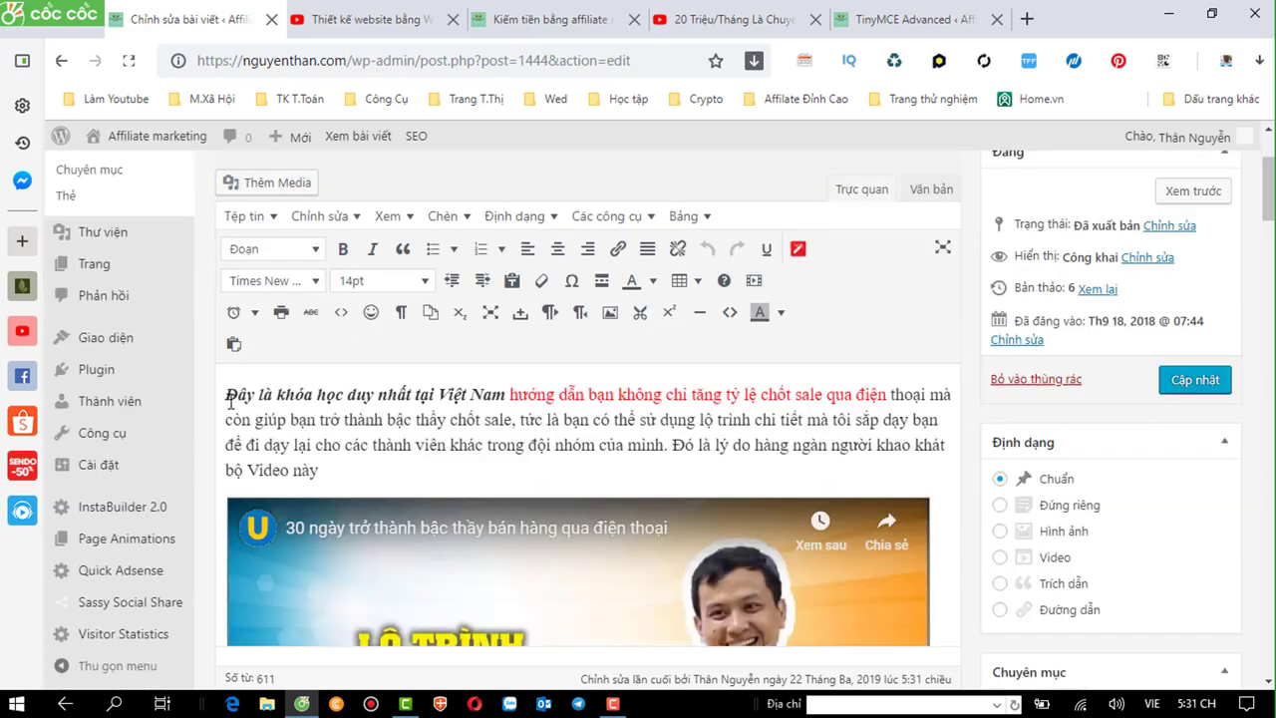
pyautogui.moveTo(219, 392)
pyautogui.mouseDown()
pyautogui.moveTo(547, 441)
pyautogui.moveTo(556, 458)
pyautogui.mouseUp()
pyautogui.scroll(-2, 548, 474)
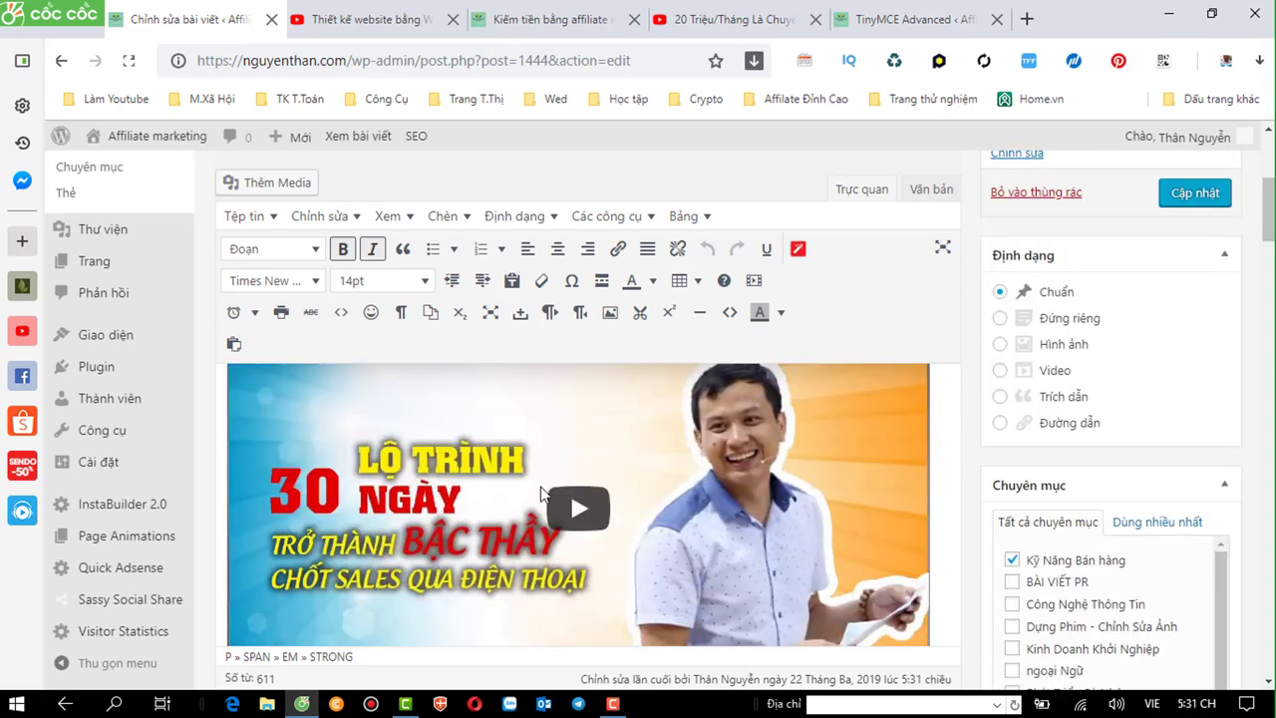
pyautogui.scroll(-2, 471, 469)
pyautogui.scroll(-2, 470, 463)
pyautogui.scroll(-2, 493, 458)
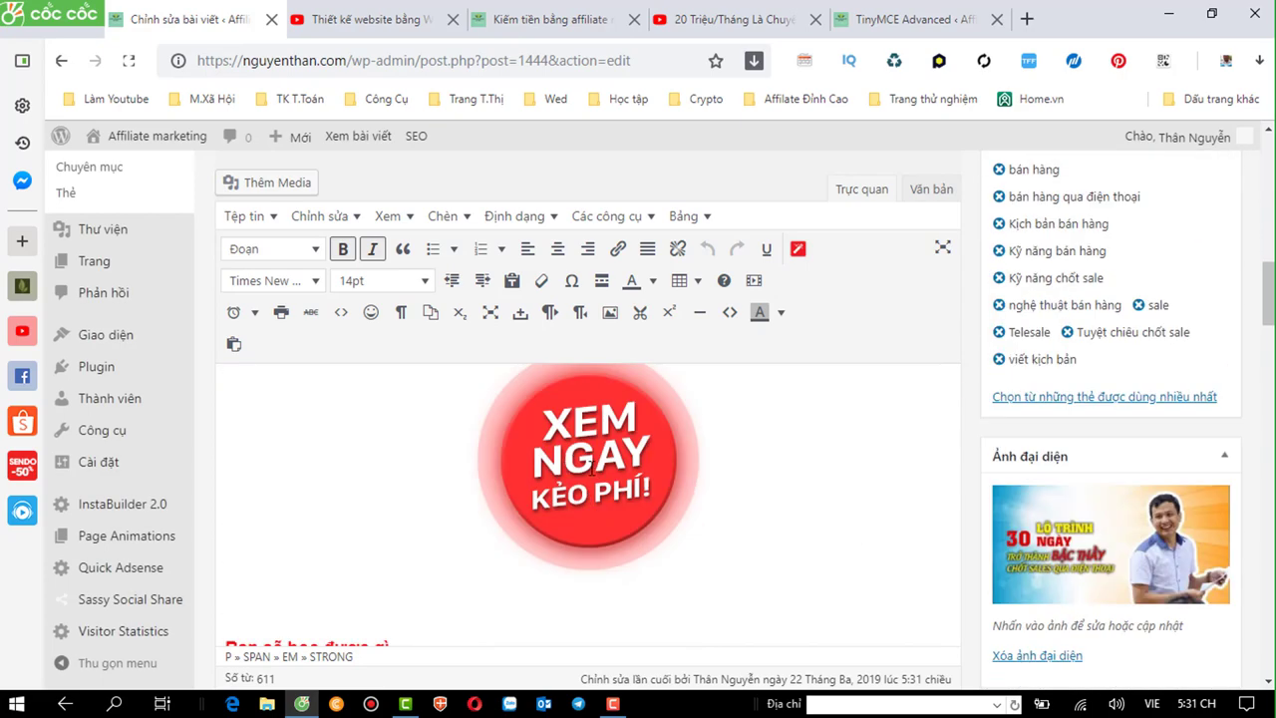
pyautogui.scroll(-2, 526, 462)
pyautogui.scroll(-5, 595, 468)
pyautogui.scroll(-4, 598, 464)
pyautogui.scroll(4, 598, 464)
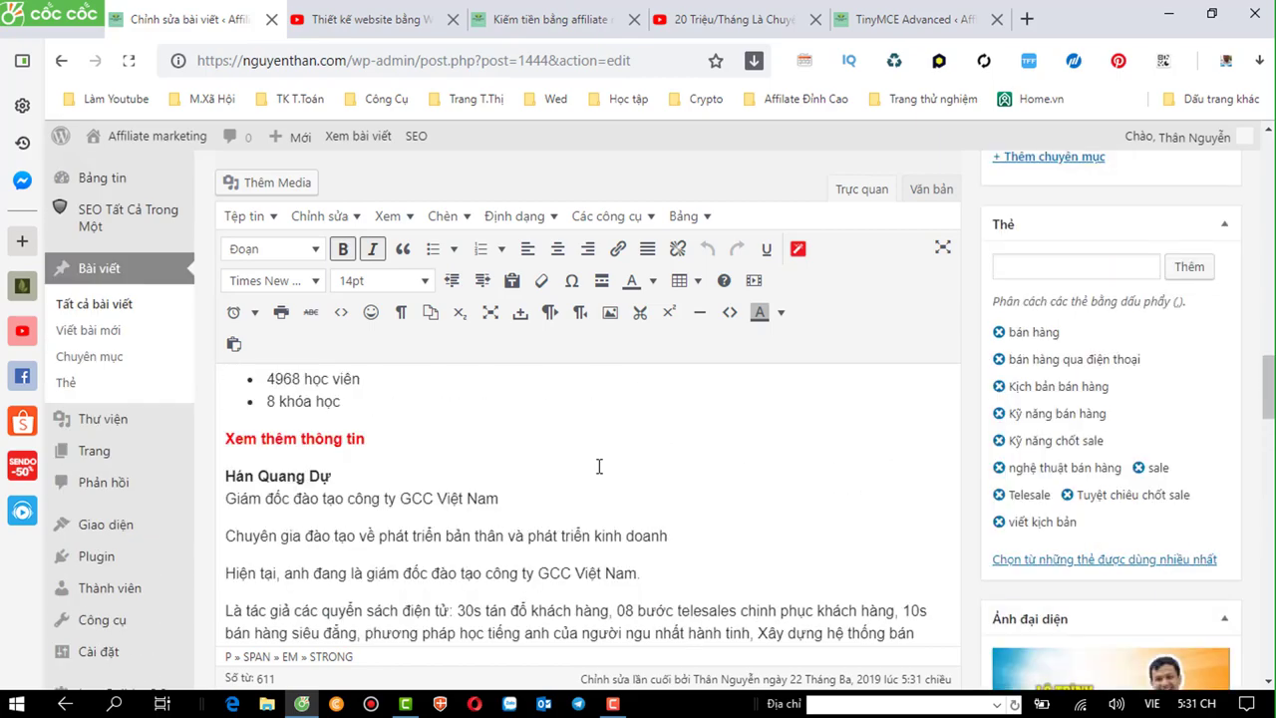
pyautogui.scroll(3, 599, 465)
pyautogui.scroll(-4, 599, 466)
pyautogui.scroll(-4, 599, 466)
pyautogui.scroll(4, 599, 466)
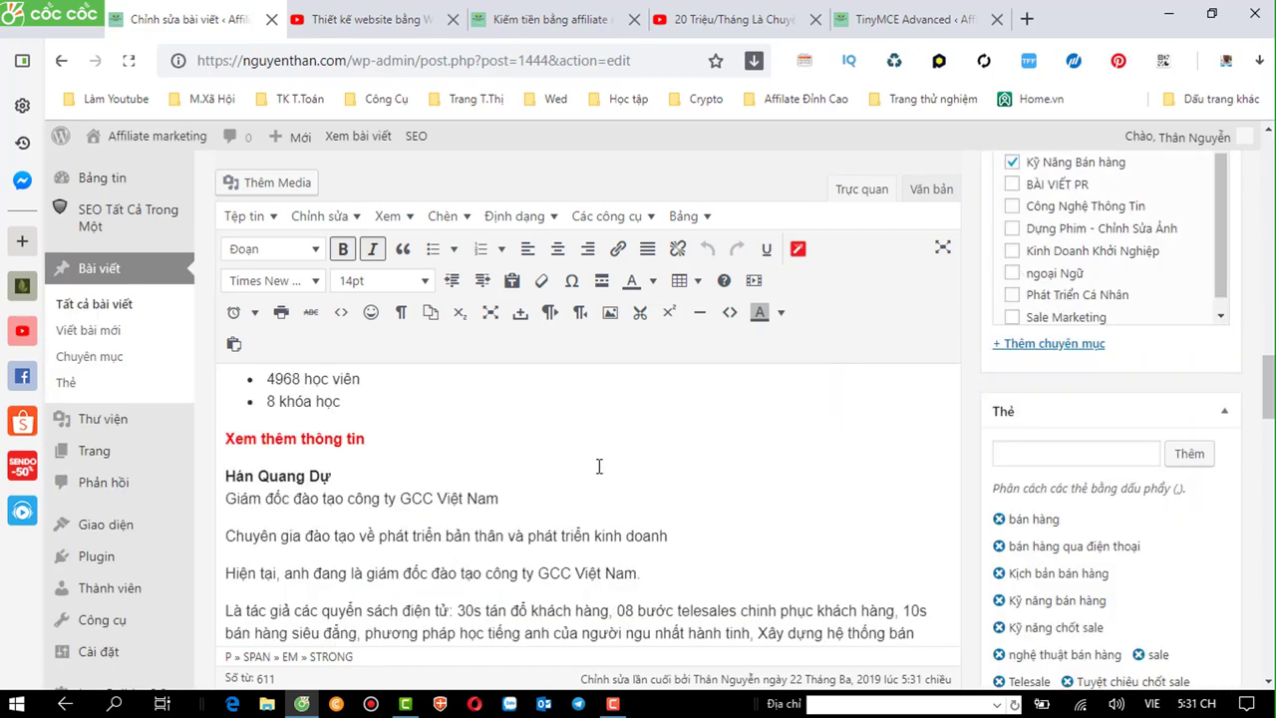
pyautogui.scroll(6, 600, 466)
pyautogui.scroll(5, 600, 466)
pyautogui.scroll(3, 601, 464)
pyautogui.scroll(2, 603, 499)
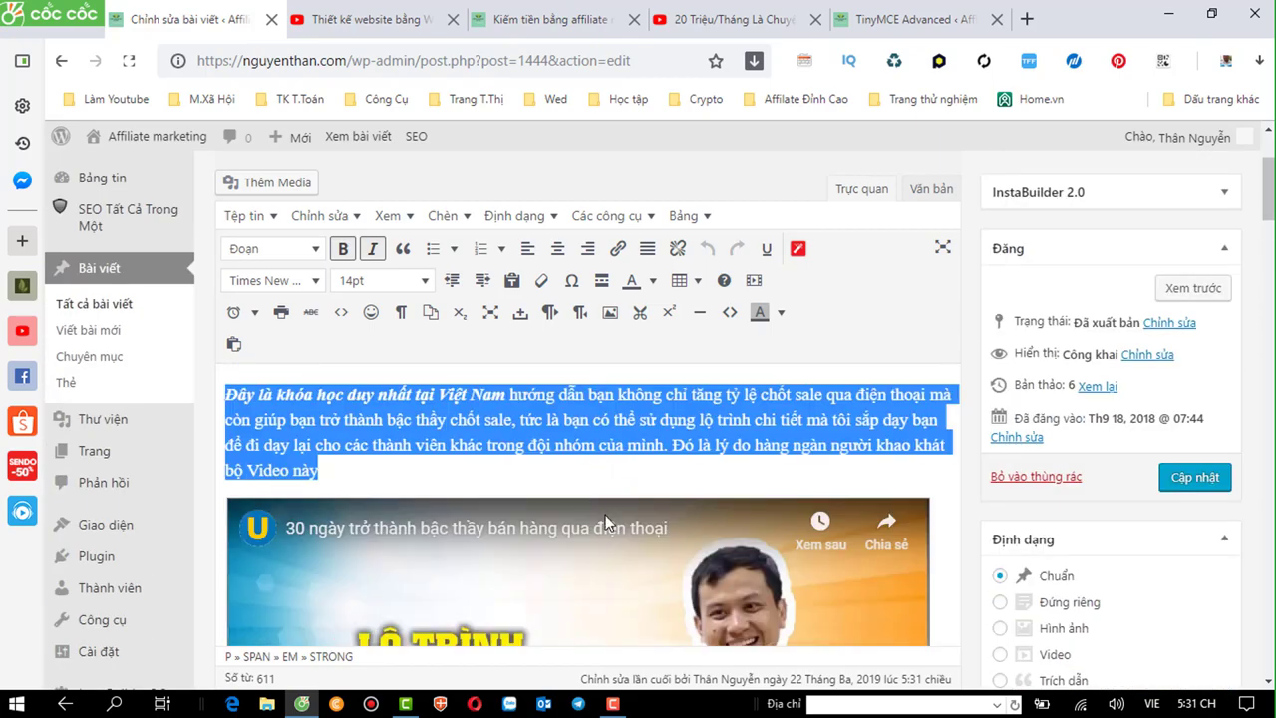
# Show the post's raw HTML in the Văn bản tab, checking the YouTube embed-code menu along the way.
pyautogui.click(603, 551)
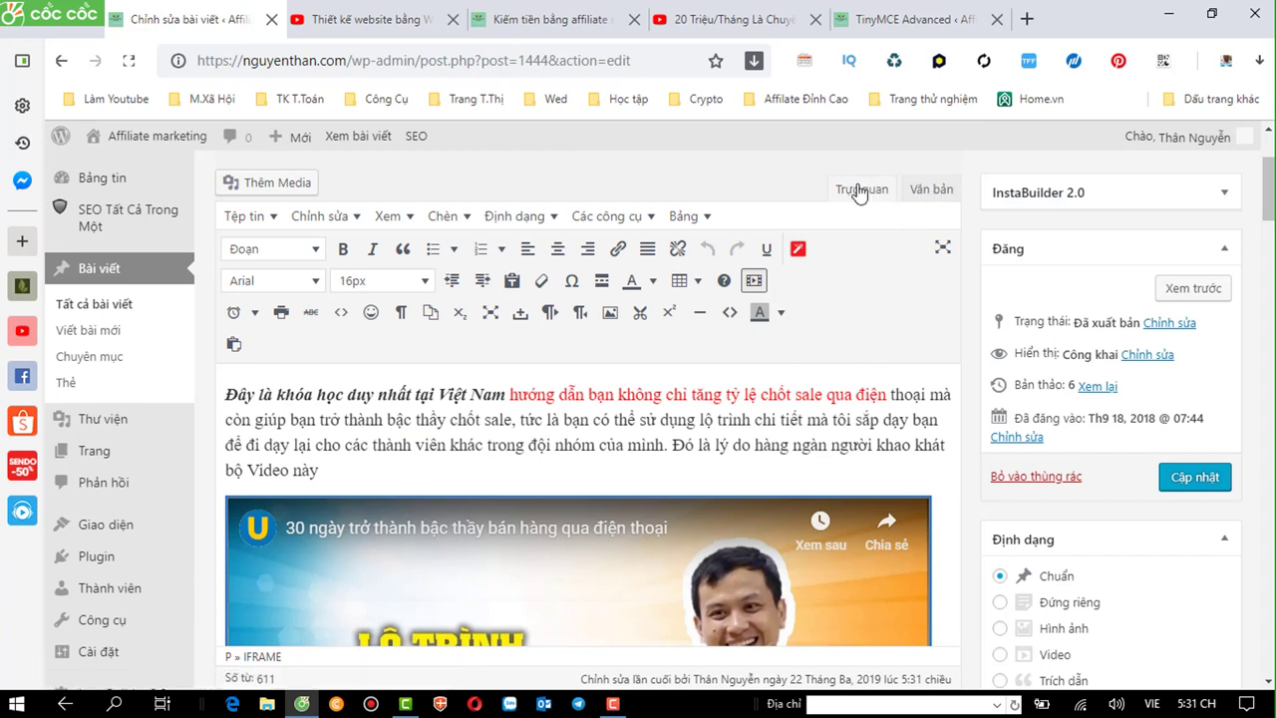
pyautogui.click(929, 192)
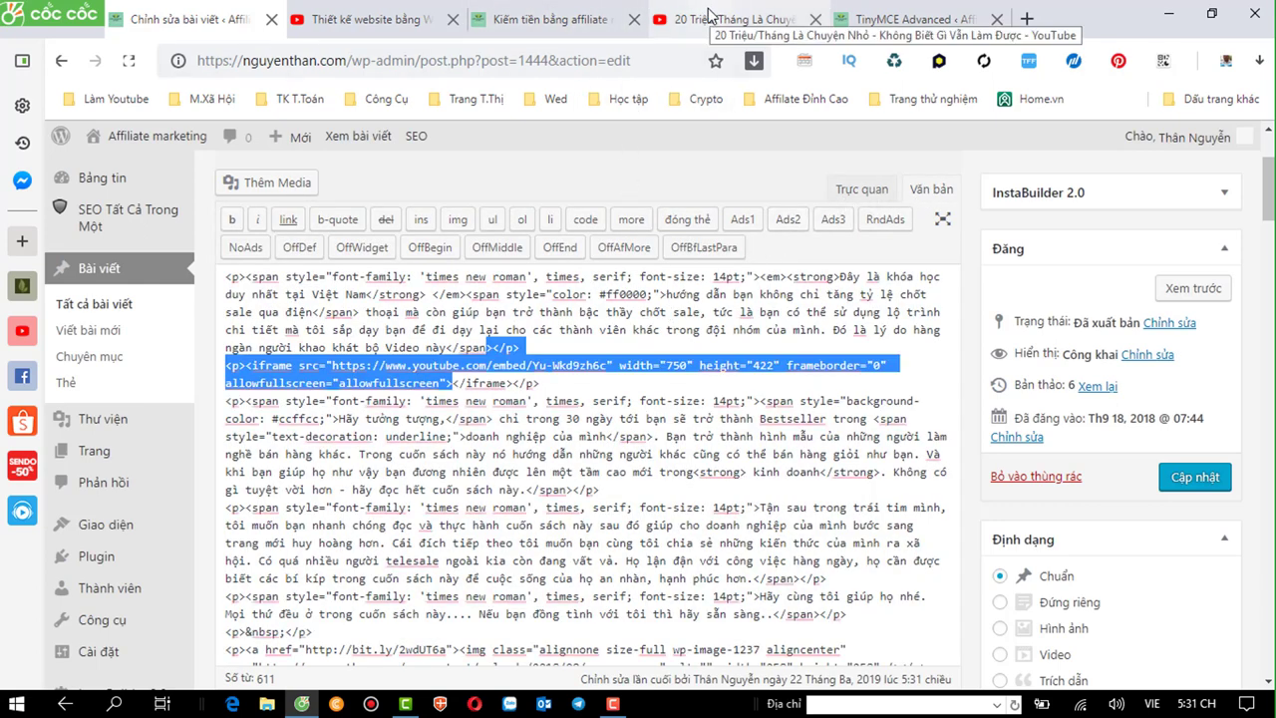
pyautogui.click(392, 20)
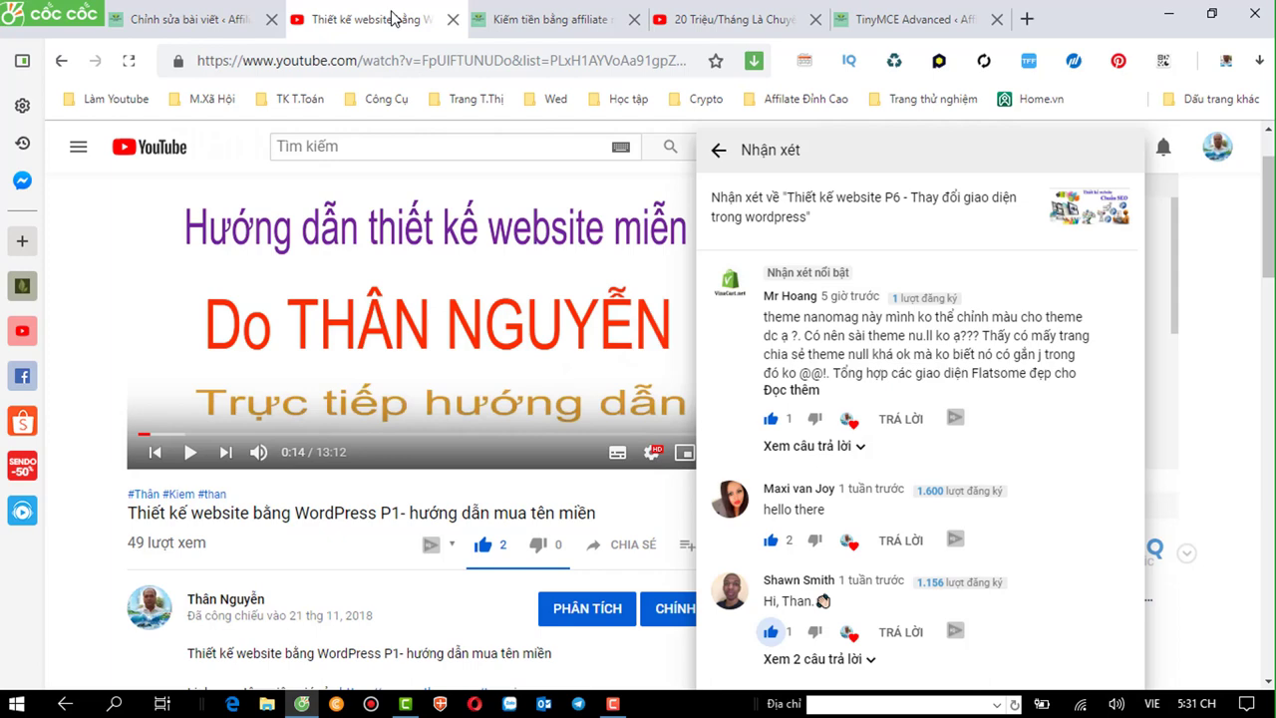
pyautogui.rightClick(347, 247)
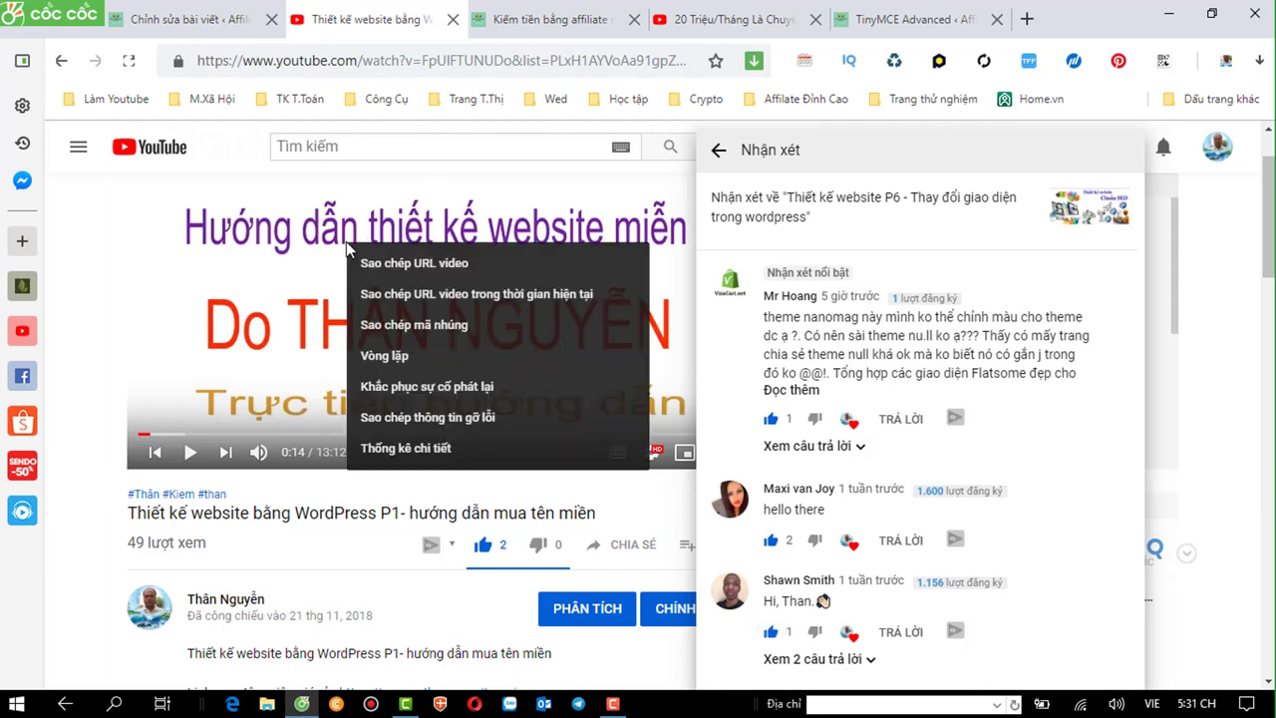
pyautogui.click(389, 329)
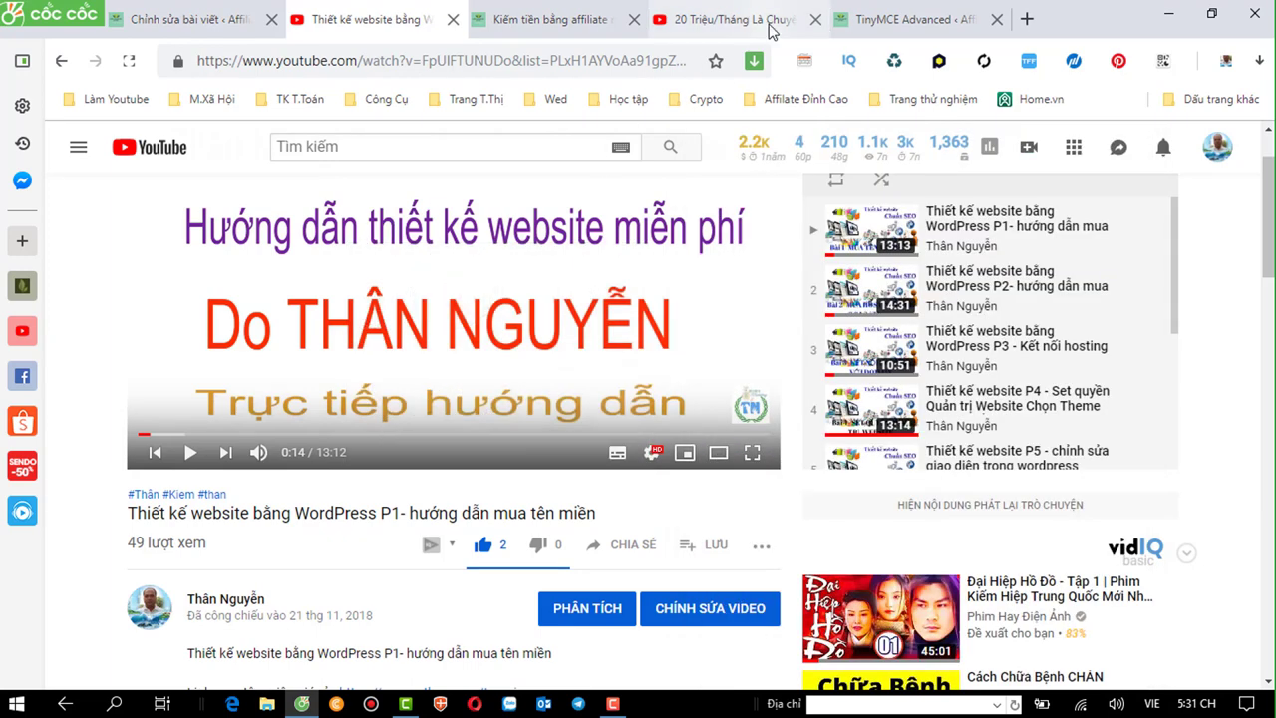
pyautogui.click(519, 14)
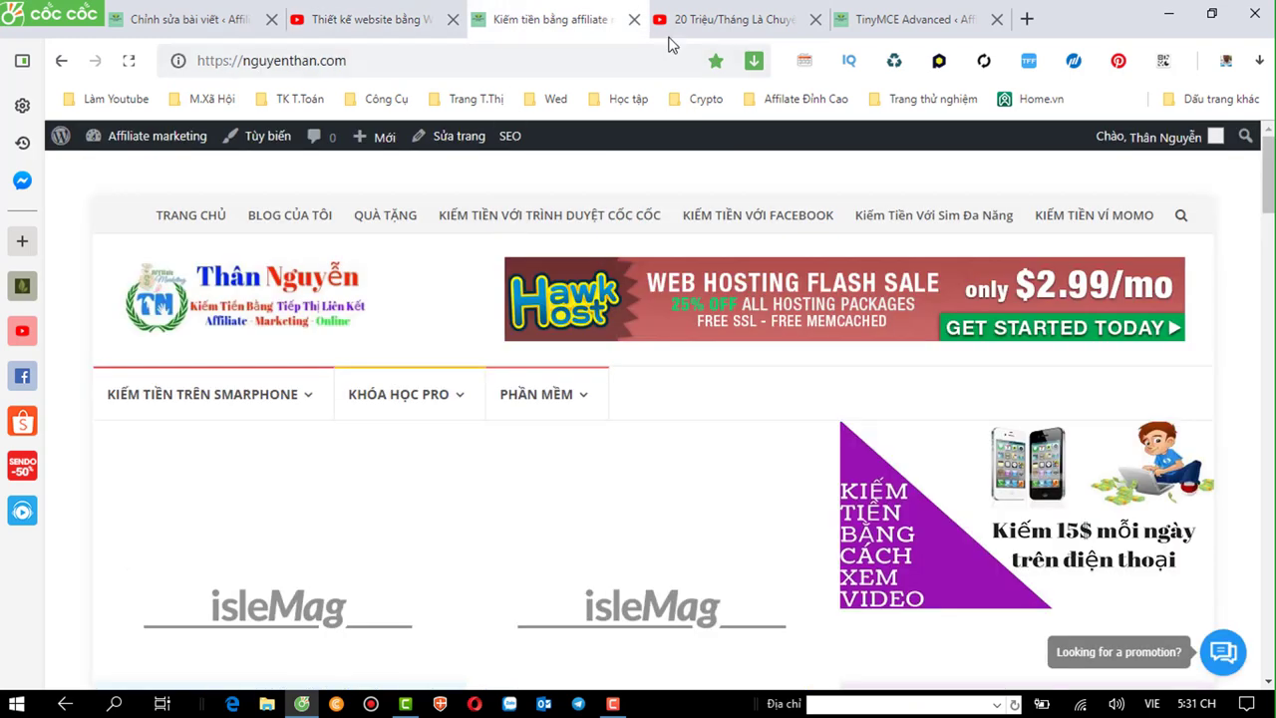
pyautogui.click(863, 17)
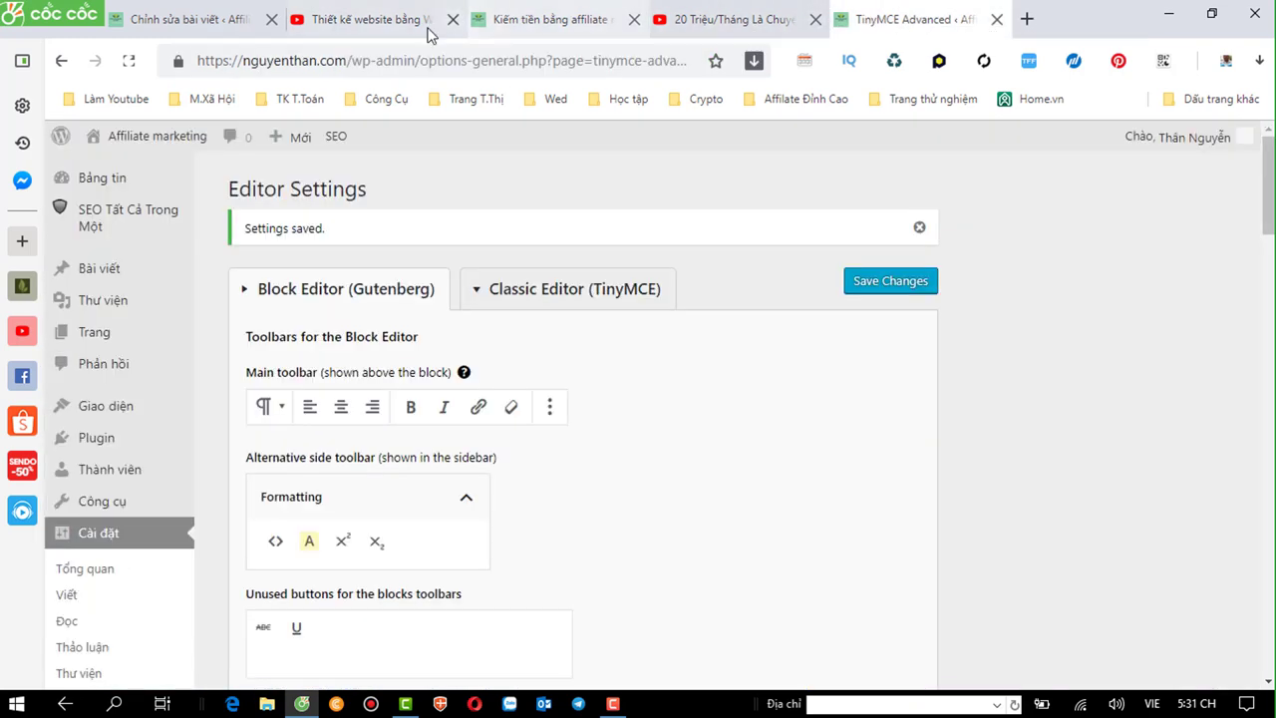
pyautogui.click(230, 18)
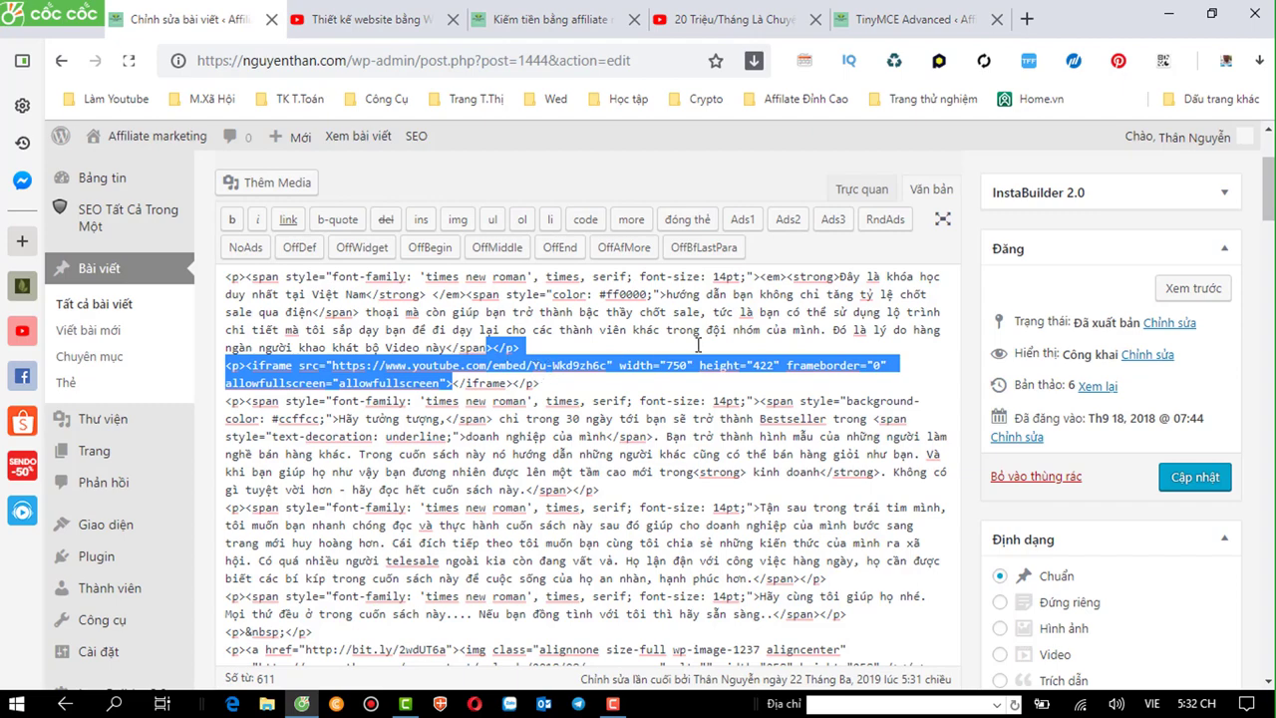
# Switch back to the Trực quan visual editor and select the red XEM NGAY button image.
pyautogui.click(848, 192)
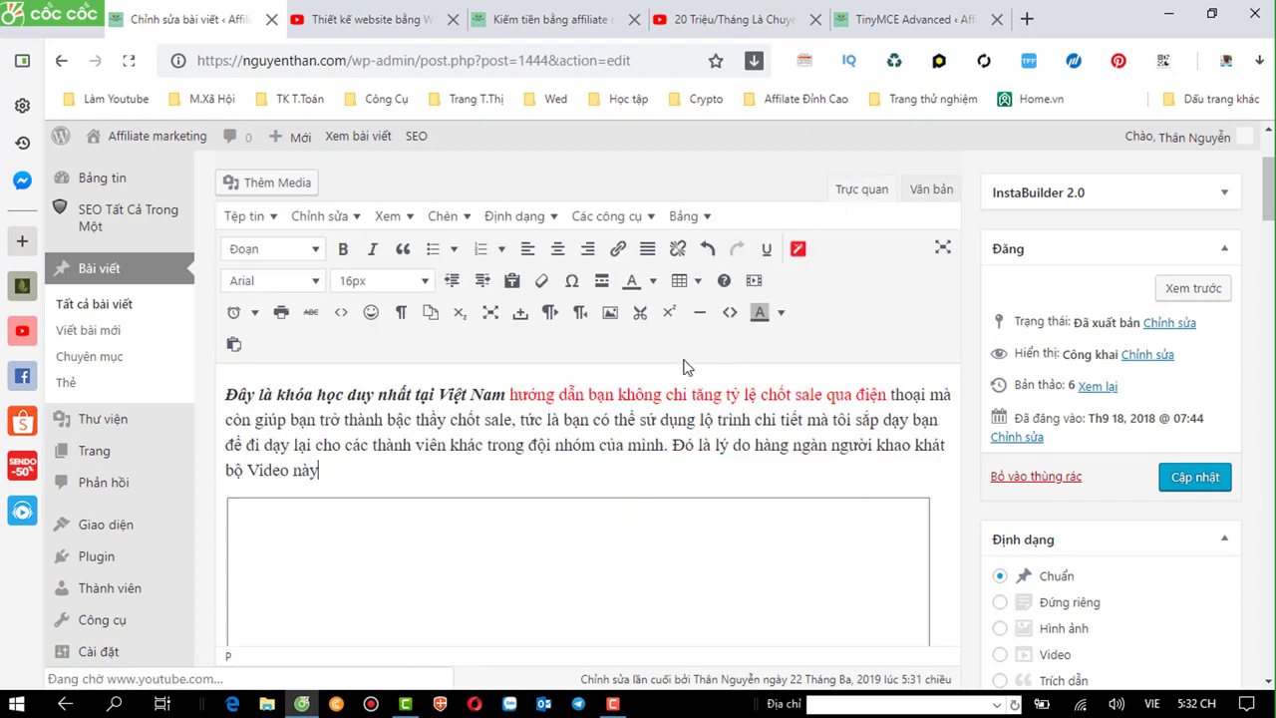
pyautogui.scroll(-2, 656, 415)
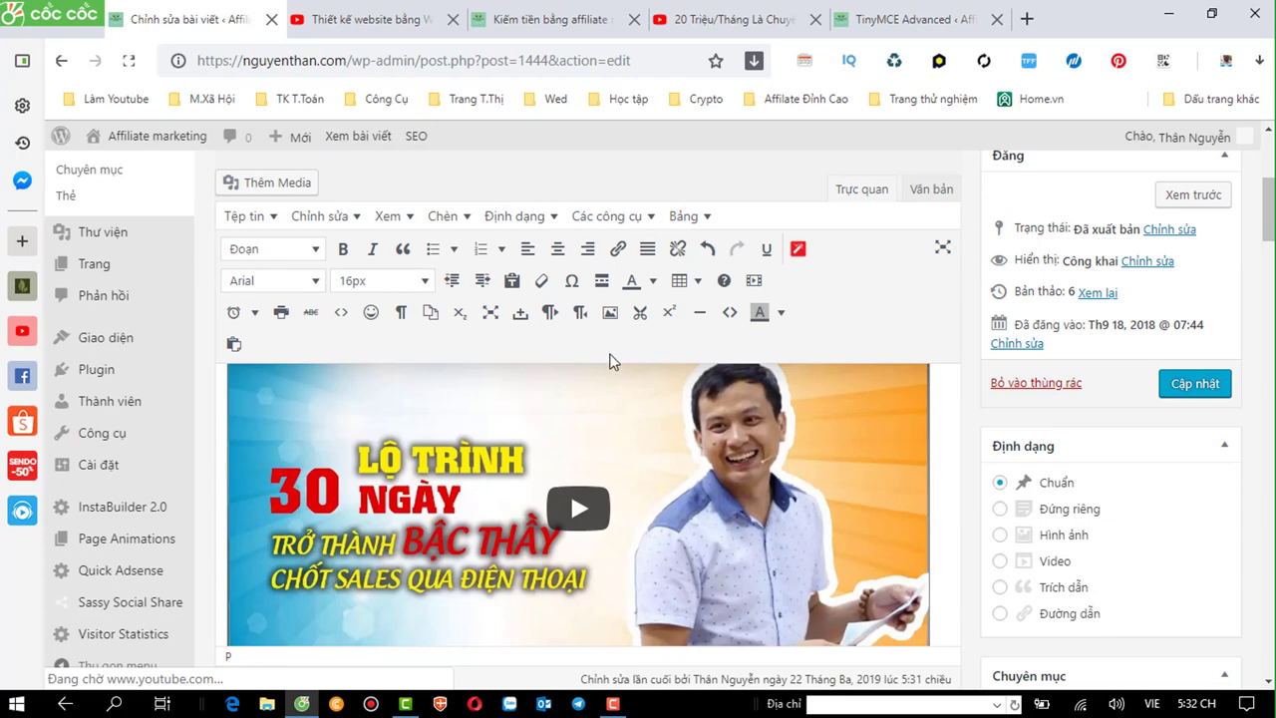
pyautogui.scroll(-2, 612, 361)
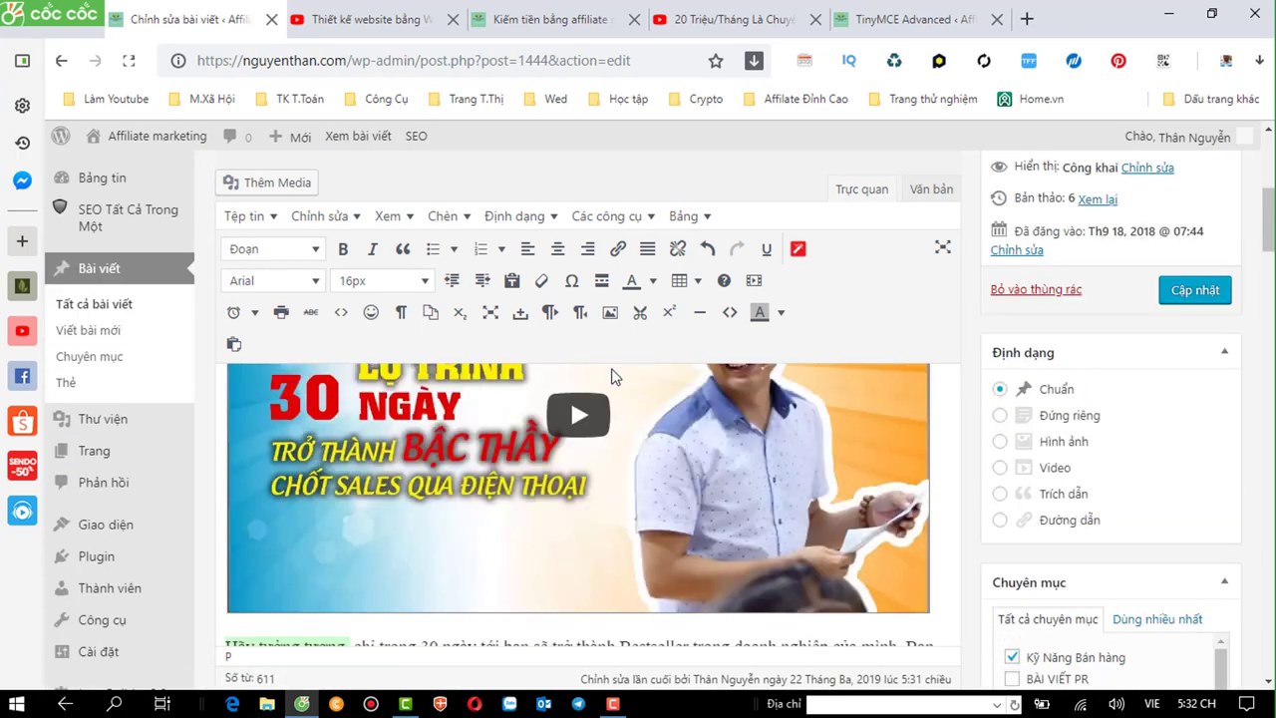
pyautogui.scroll(-3, 612, 386)
pyautogui.scroll(-2, 612, 384)
pyautogui.scroll(-2, 613, 379)
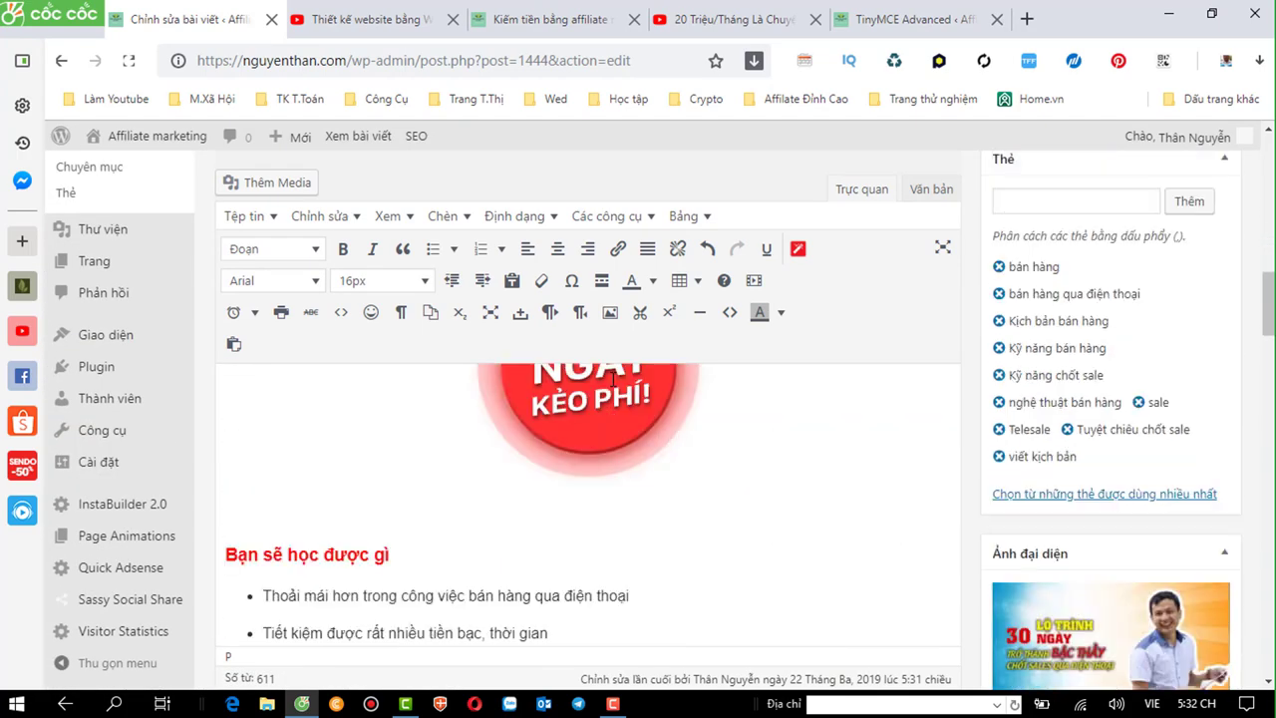
pyautogui.scroll(1, 590, 440)
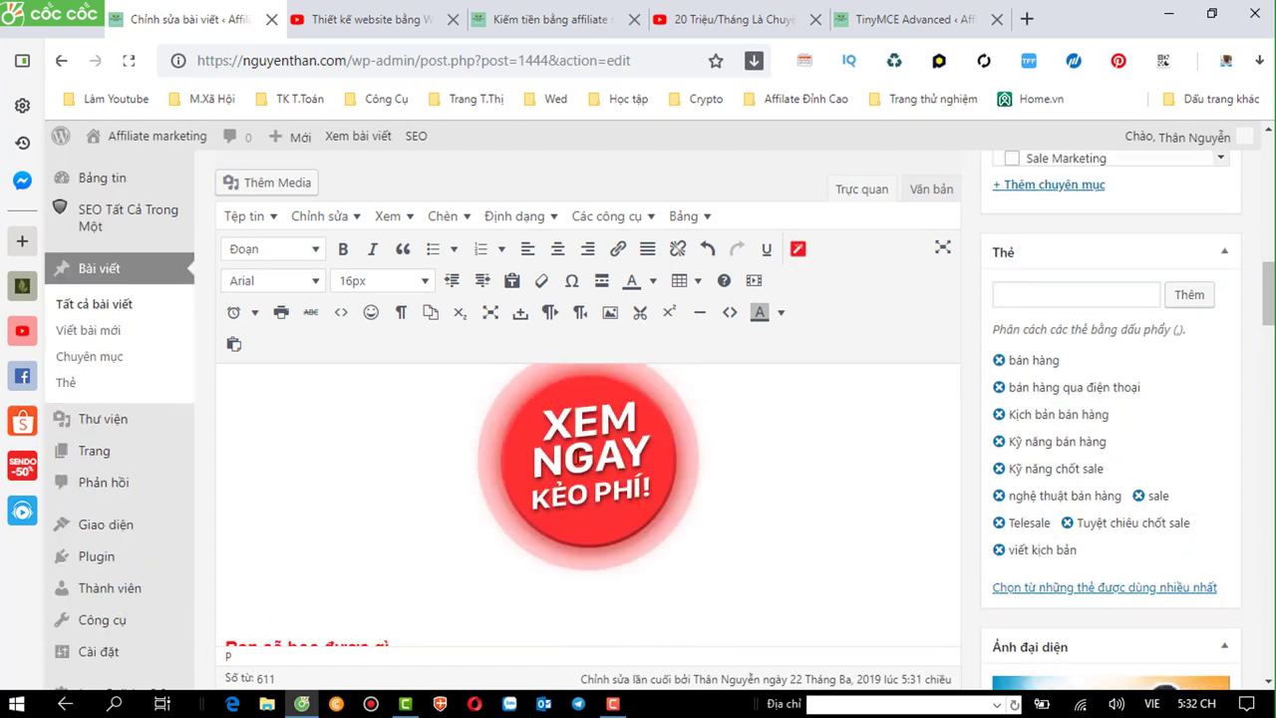
pyautogui.click(575, 458)
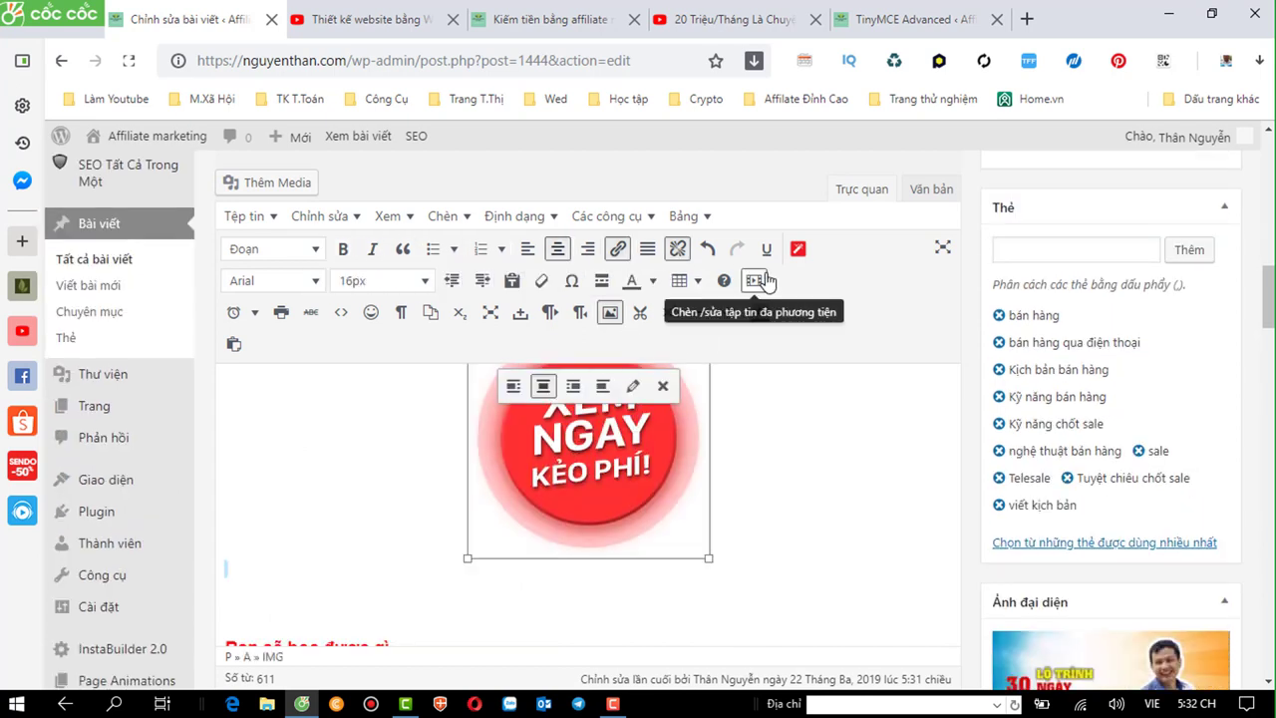
pyautogui.click(275, 190)
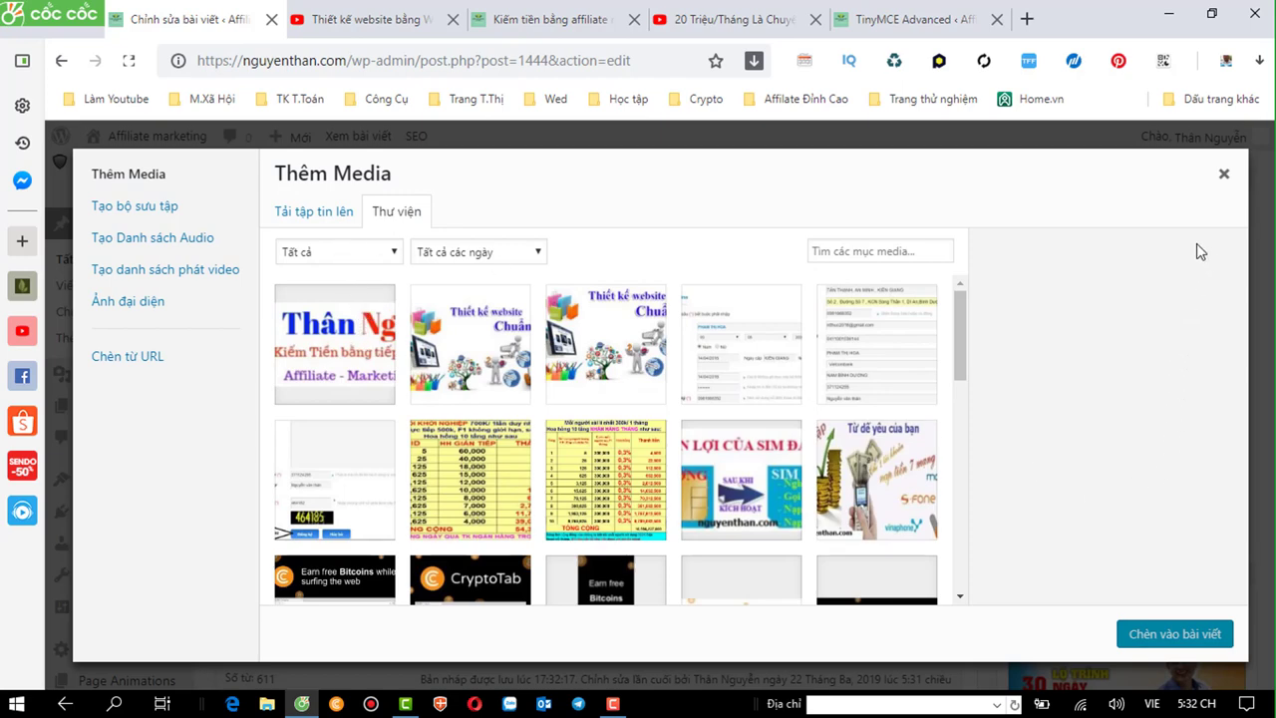
pyautogui.click(1225, 170)
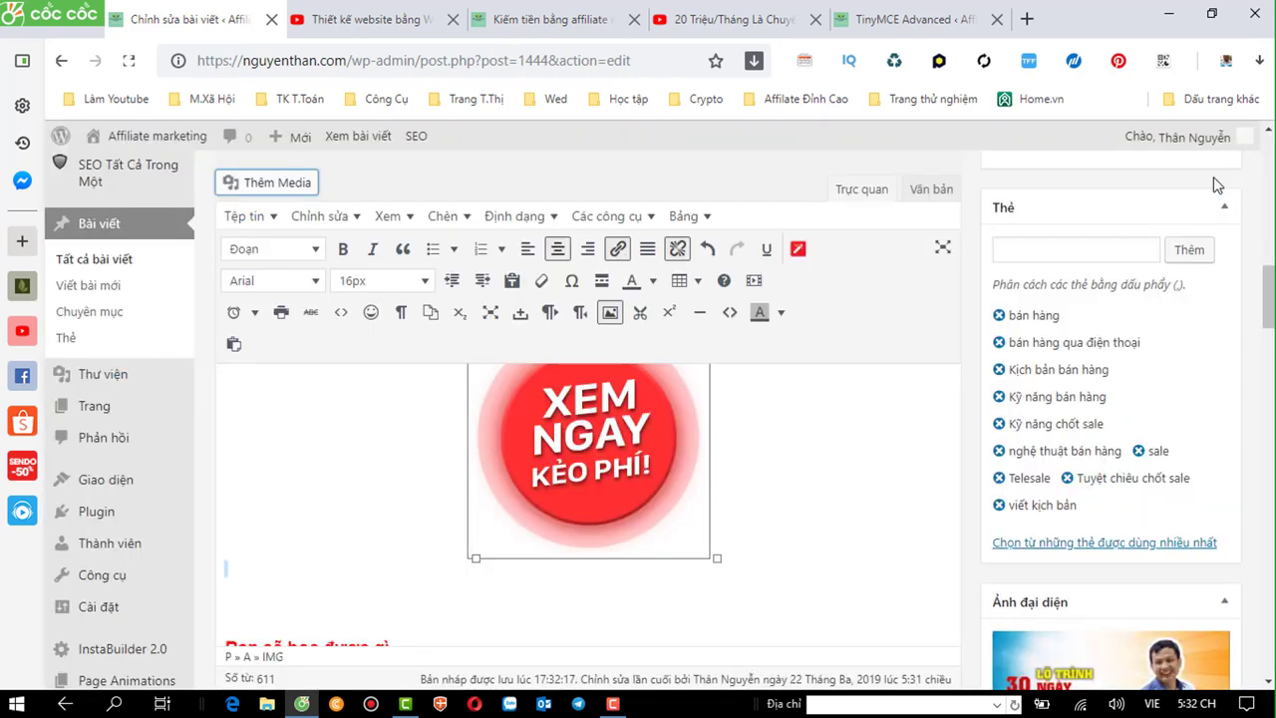
pyautogui.click(586, 454)
pyautogui.click(535, 257)
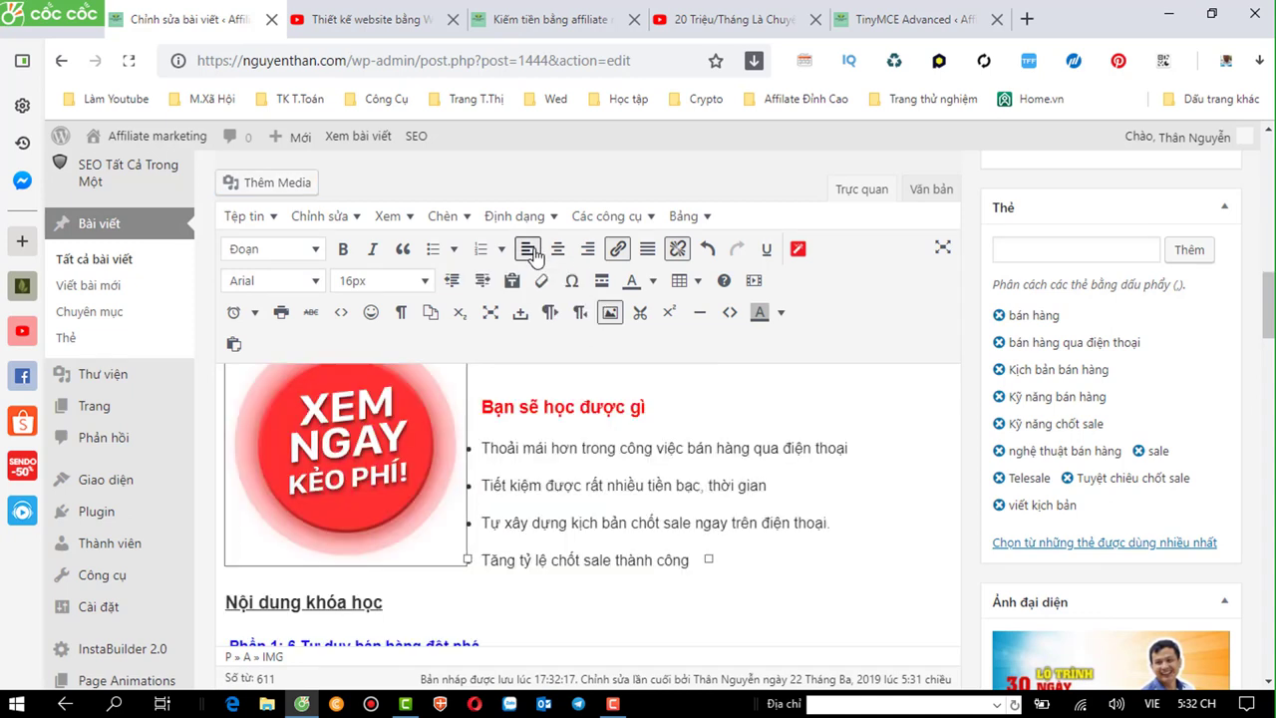
pyautogui.click(559, 253)
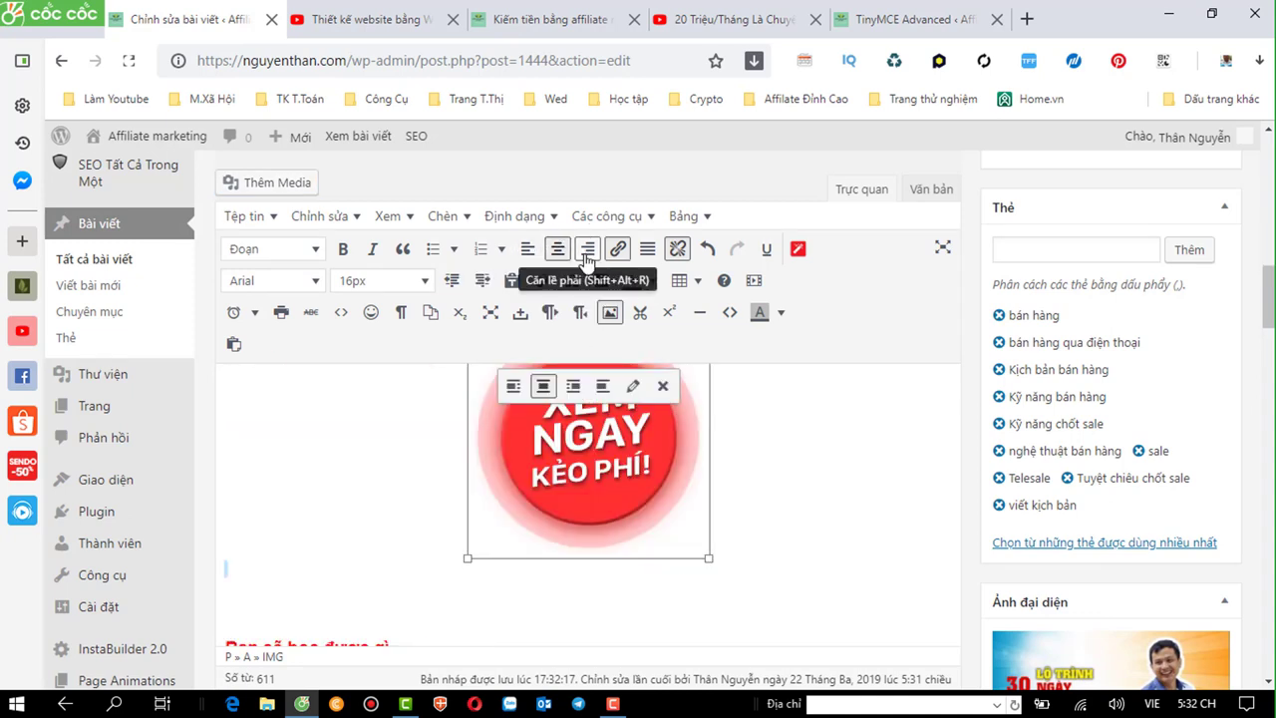
pyautogui.click(618, 250)
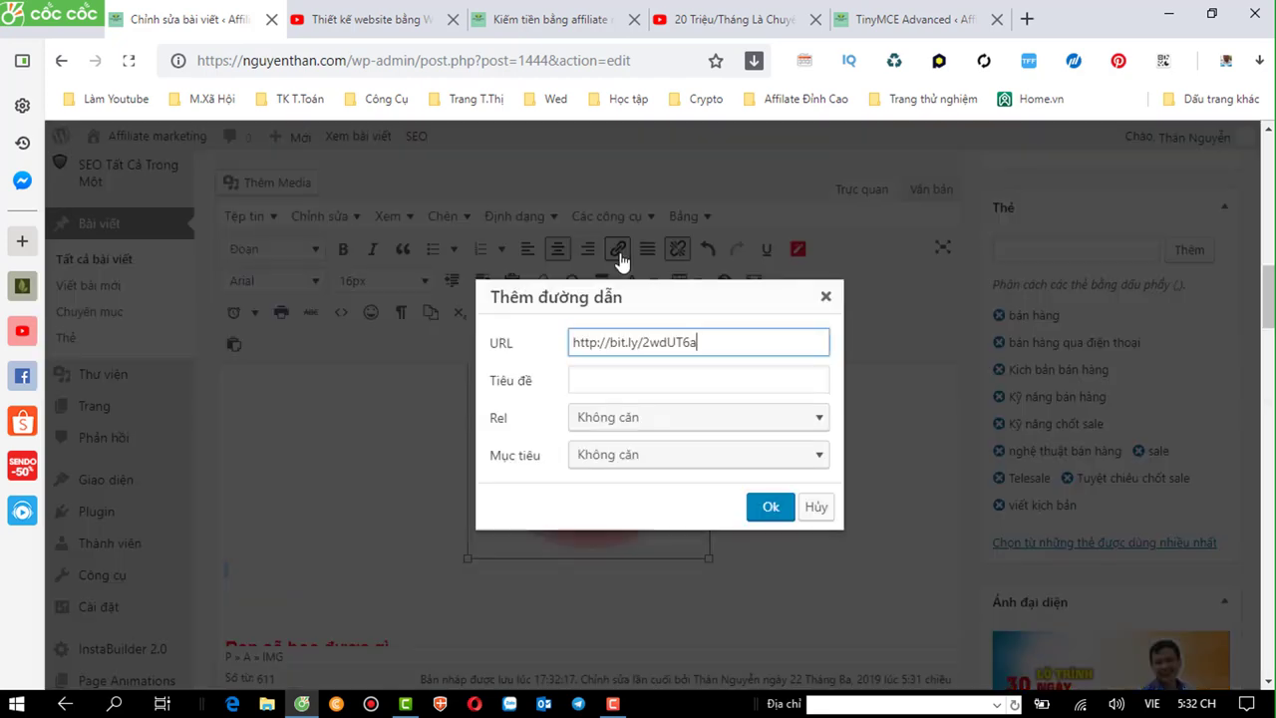
pyautogui.click(772, 505)
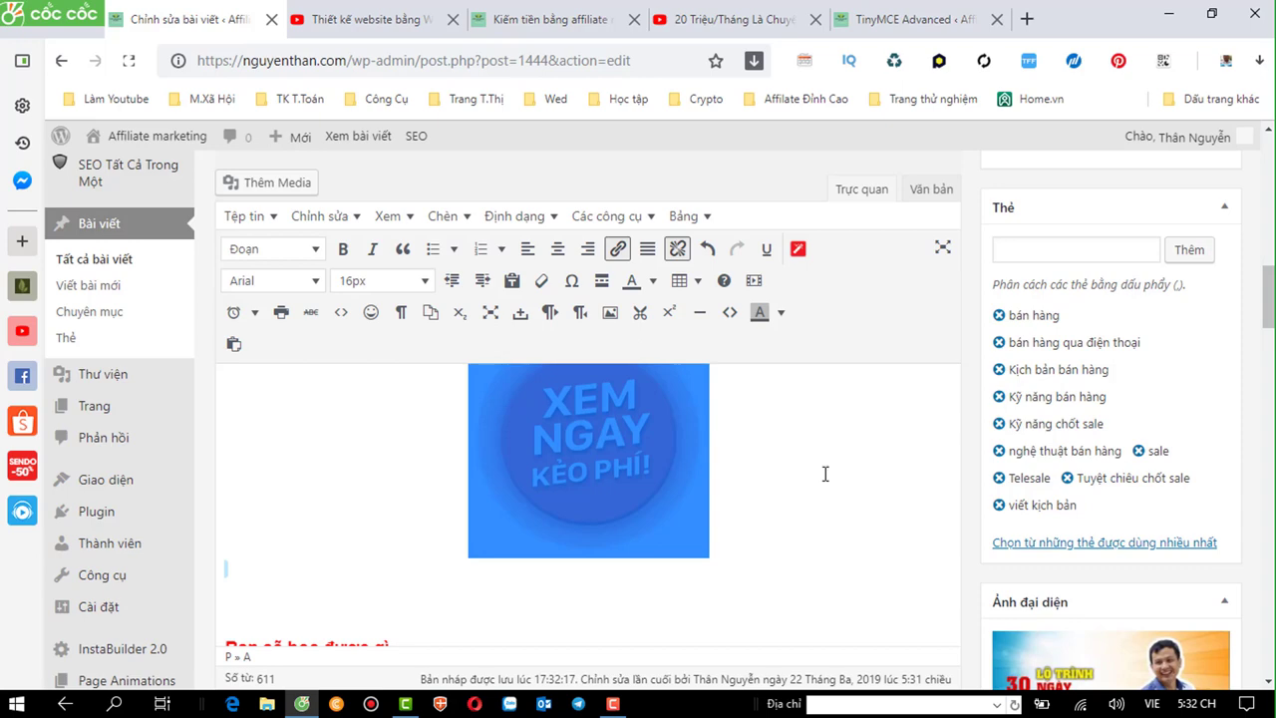
pyautogui.scroll(-3, 825, 474)
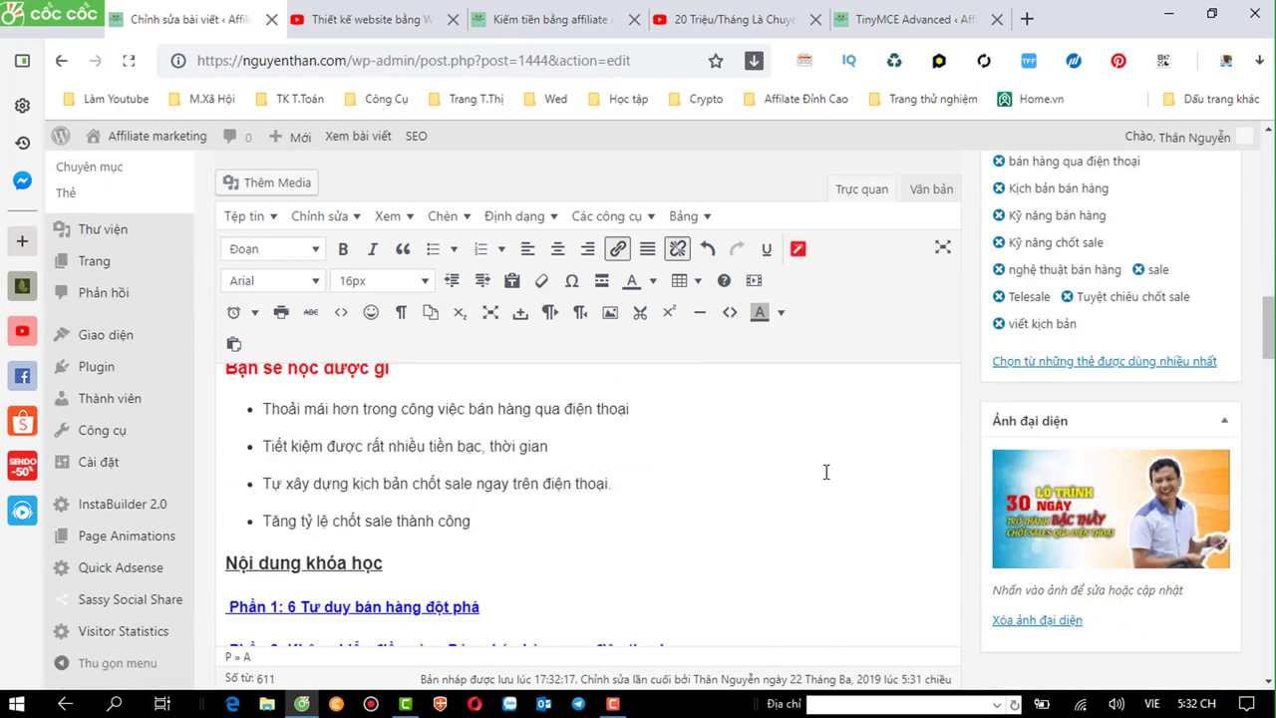
# Scroll through the edited post, then switch to the 'Kiếm tiền bằng affiliate' nguyenthan.com homepage tab.
pyautogui.scroll(-1, 825, 471)
pyautogui.scroll(-1, 825, 472)
pyautogui.scroll(-2, 826, 471)
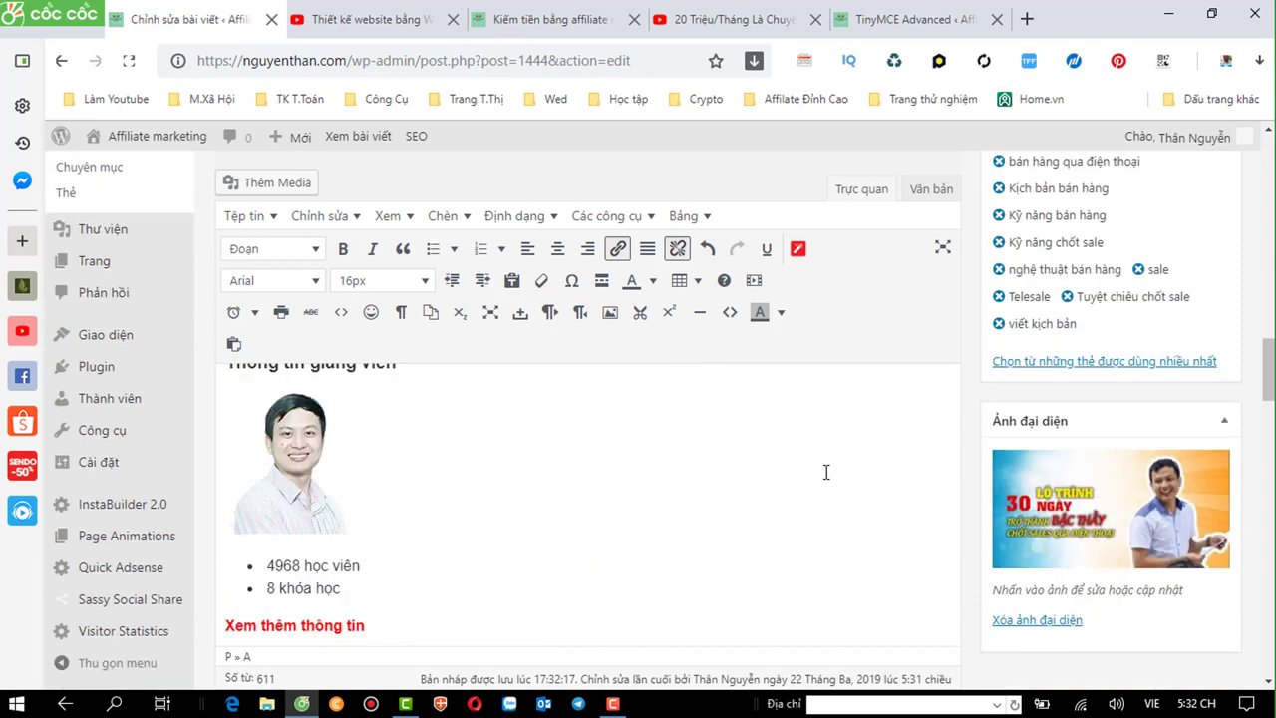
pyautogui.scroll(2, 825, 472)
pyautogui.scroll(1, 825, 472)
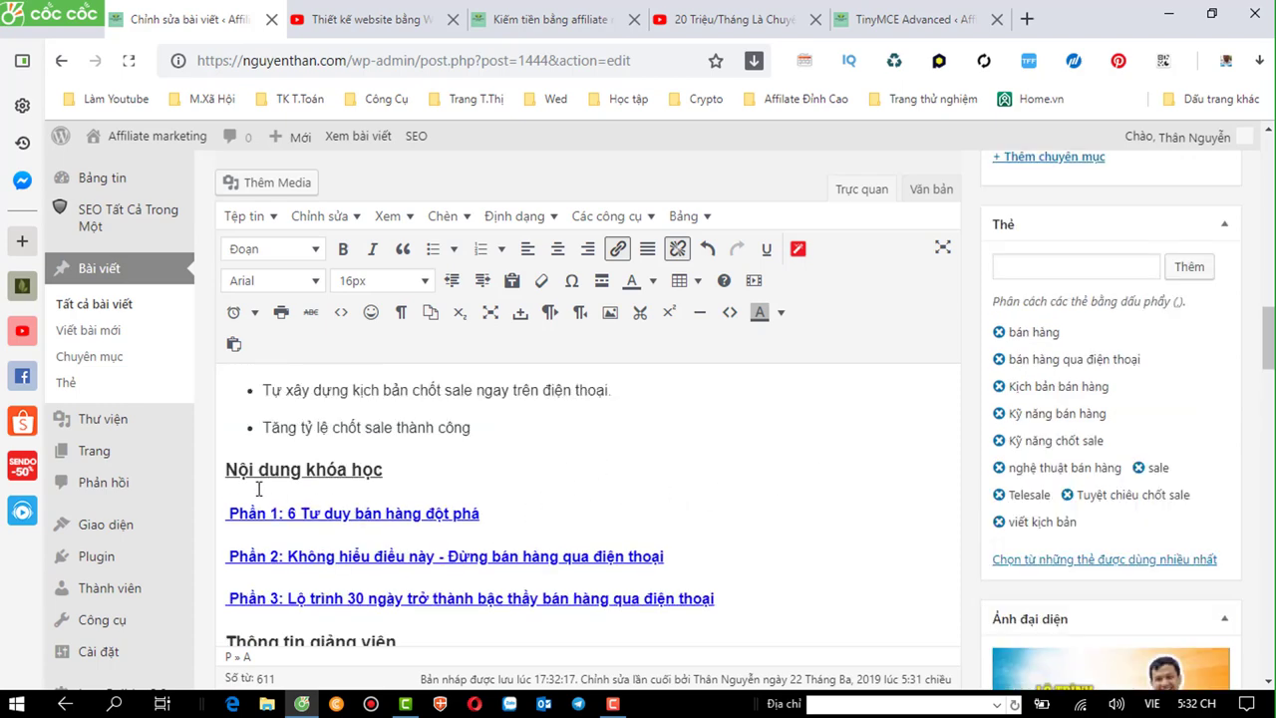
pyautogui.scroll(-1, 259, 489)
pyautogui.scroll(-1, 259, 486)
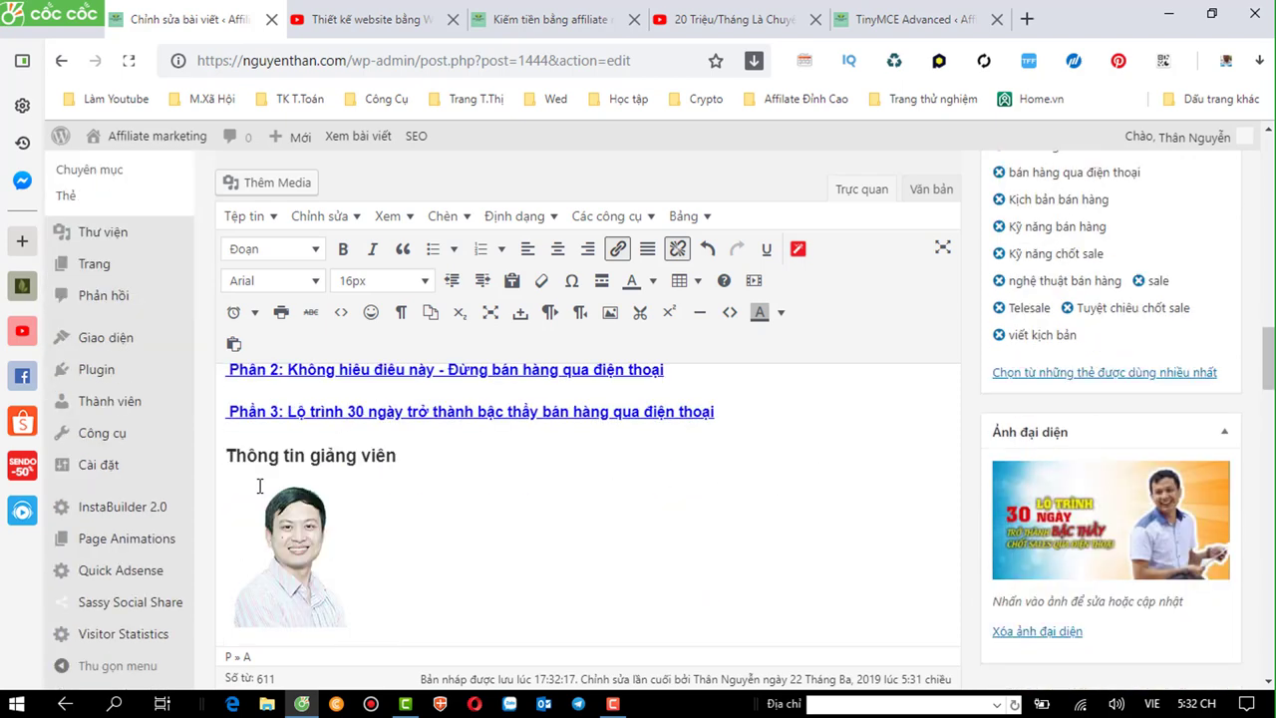
pyautogui.scroll(1, 259, 485)
pyautogui.scroll(1, 259, 485)
pyautogui.scroll(-1, 262, 485)
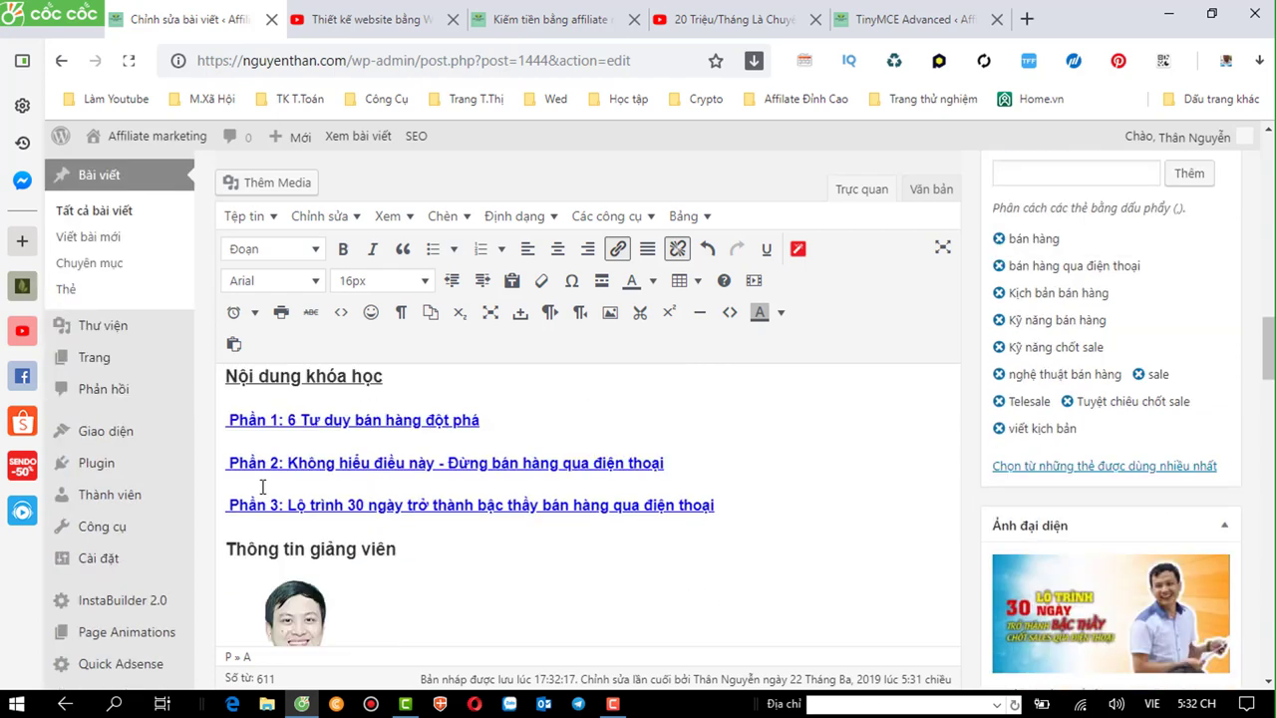
pyautogui.scroll(-2, 264, 485)
pyautogui.scroll(-2, 266, 488)
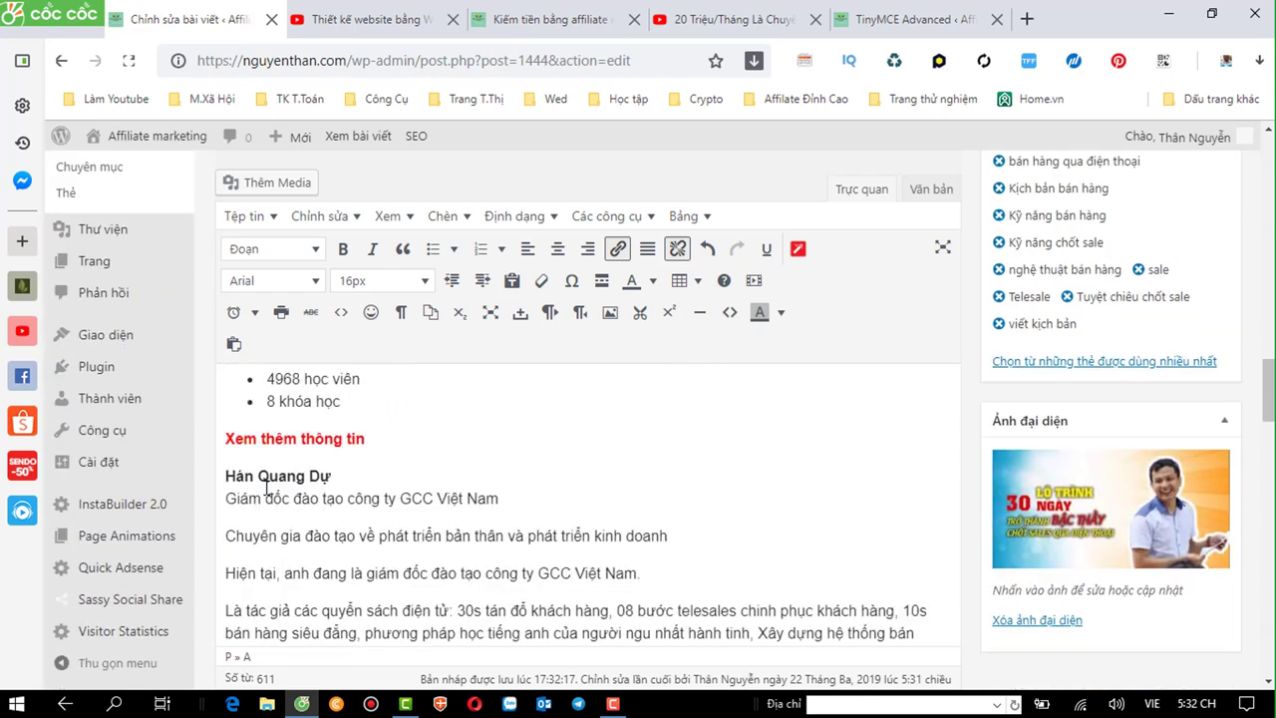
pyautogui.scroll(-2, 267, 487)
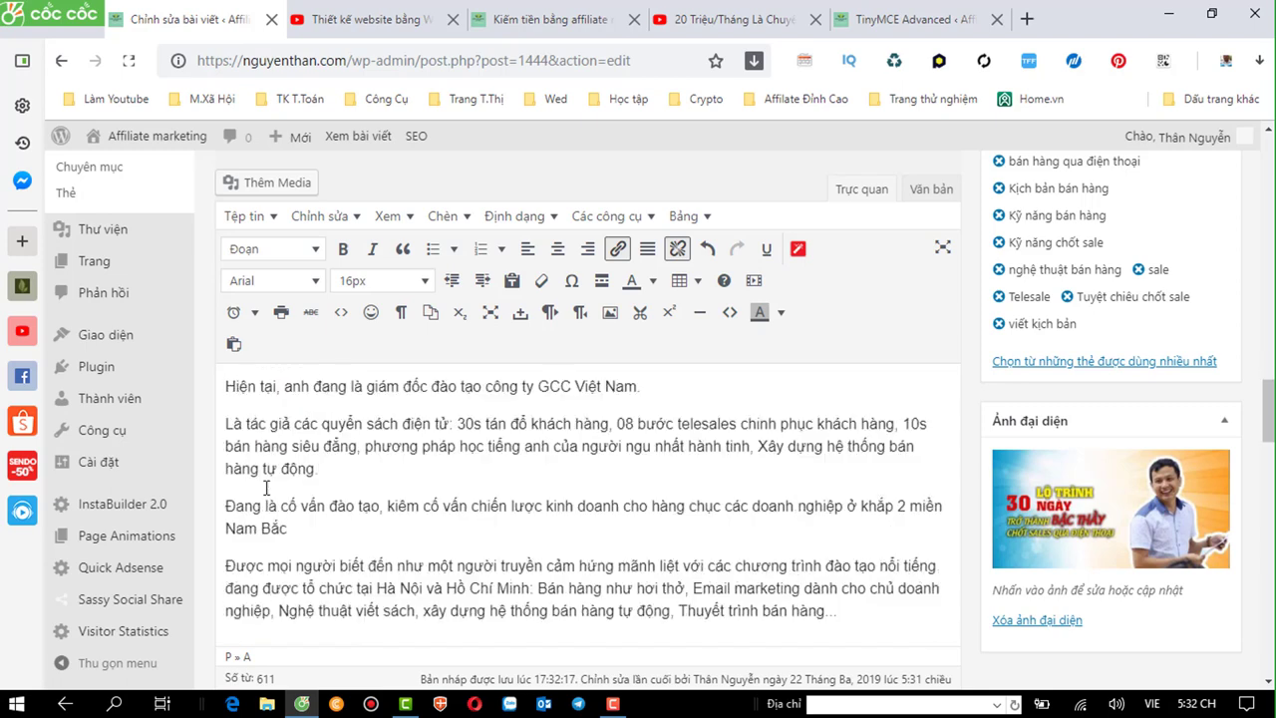
pyautogui.scroll(-1, 266, 487)
pyautogui.scroll(-2, 267, 488)
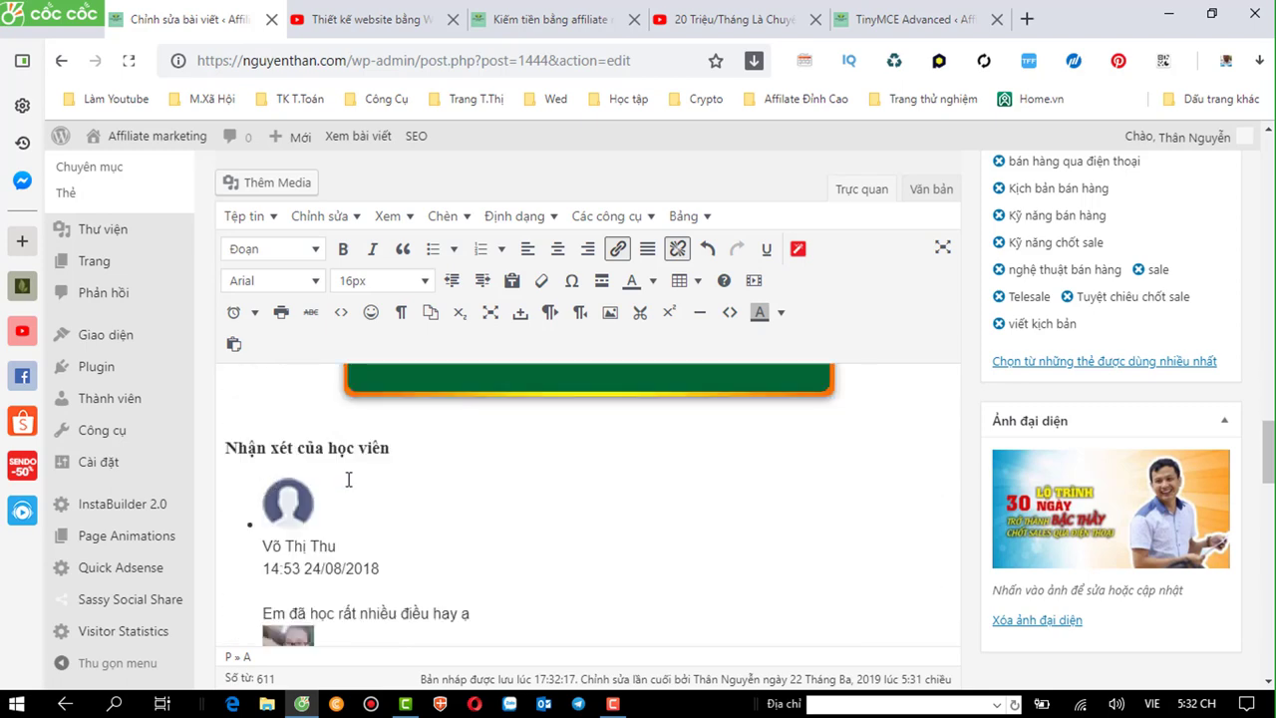
pyautogui.scroll(2, 349, 479)
pyautogui.scroll(2, 349, 479)
pyautogui.scroll(1, 351, 478)
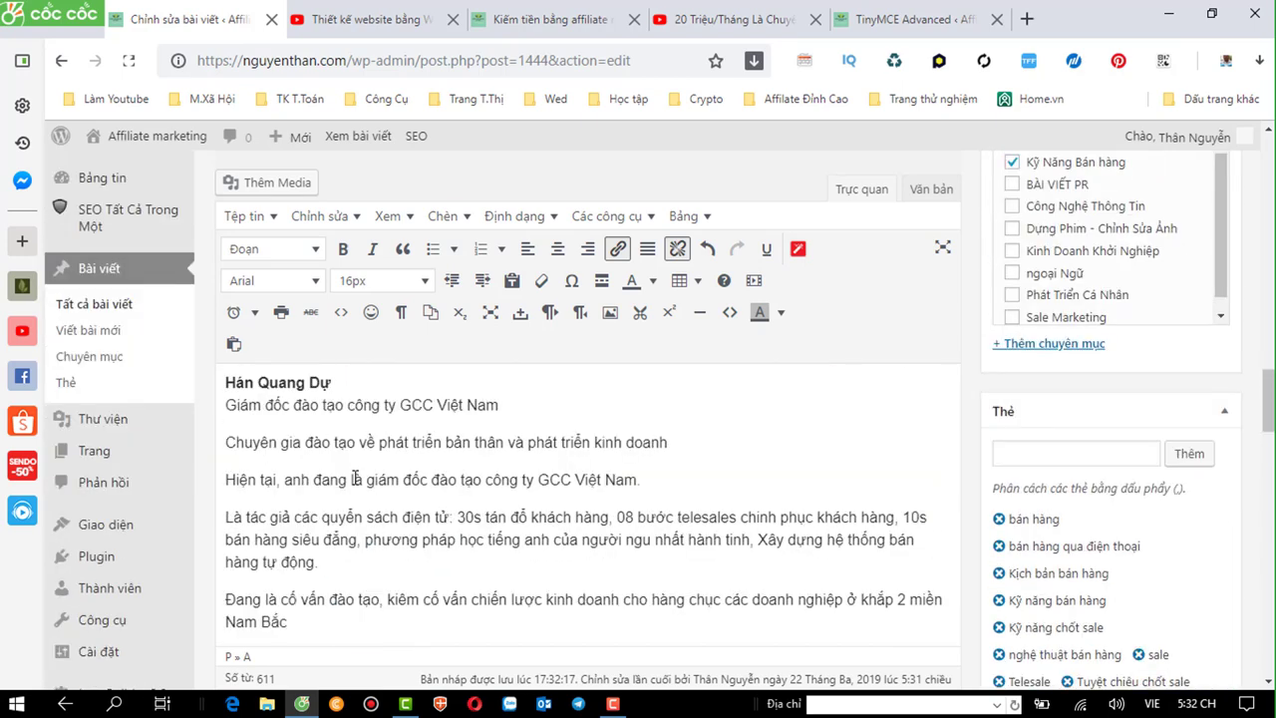
pyautogui.scroll(1, 355, 480)
pyautogui.scroll(-3, 355, 480)
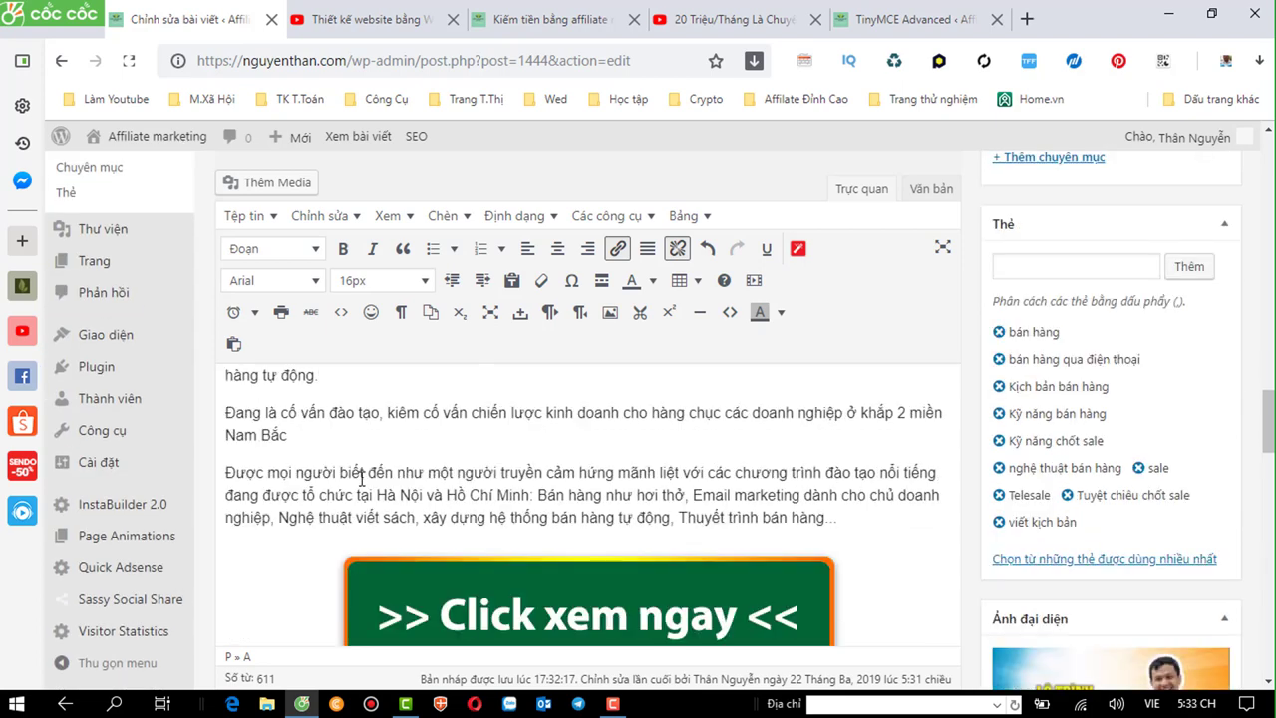
pyautogui.scroll(5, 362, 479)
pyautogui.scroll(5, 362, 478)
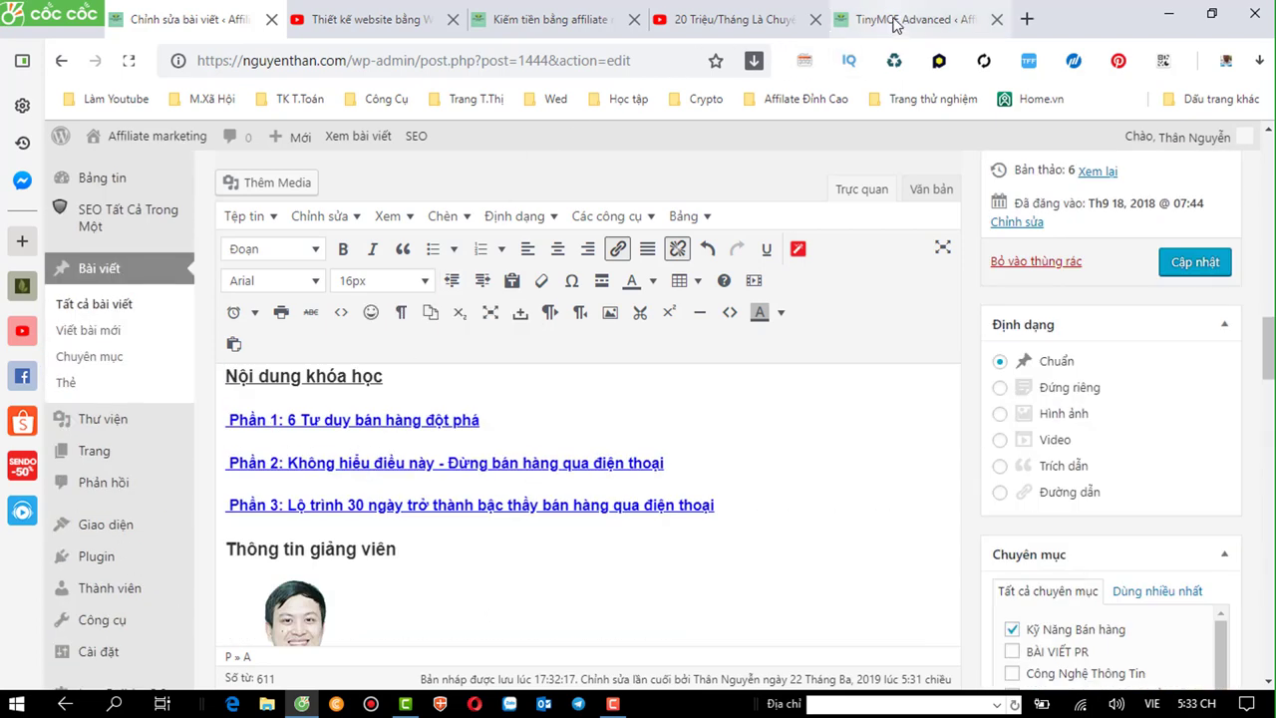
pyautogui.click(578, 25)
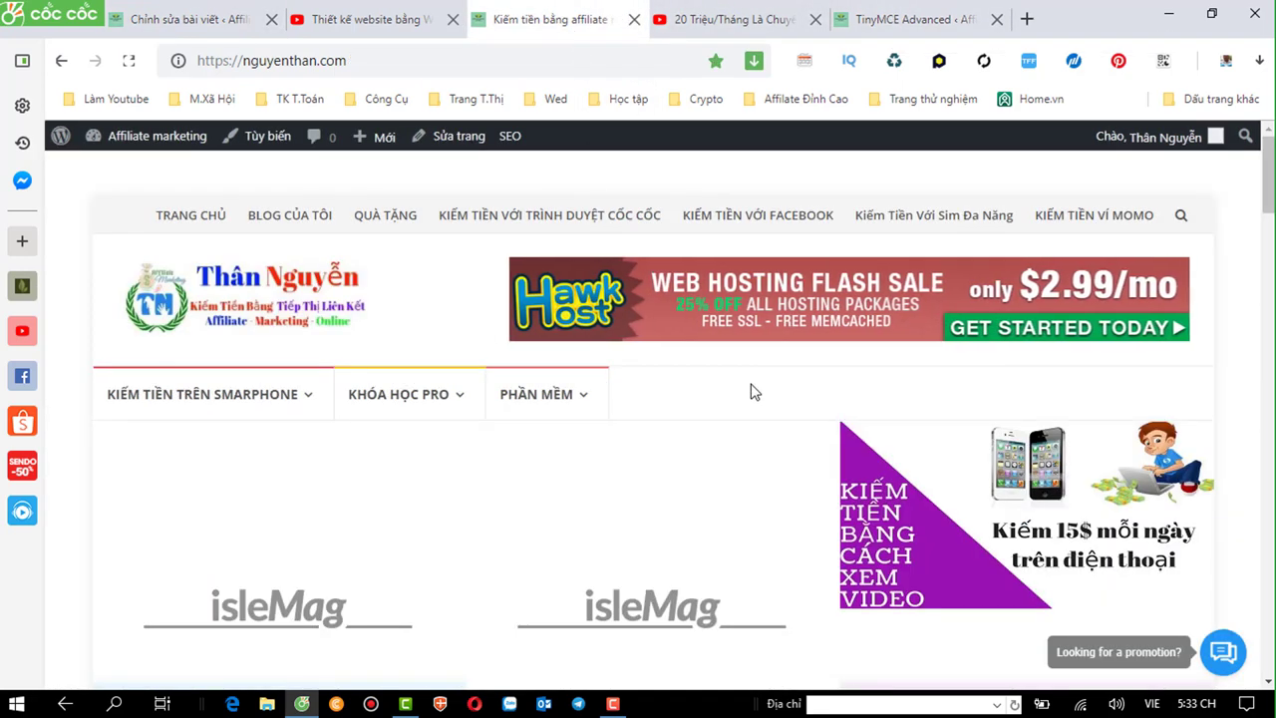
# Scroll the nguyenthan.com homepage to KỸ NĂNG BÁN HÀNG ONLINE, showing the 30-day sales course post.
pyautogui.scroll(-2, 750, 394)
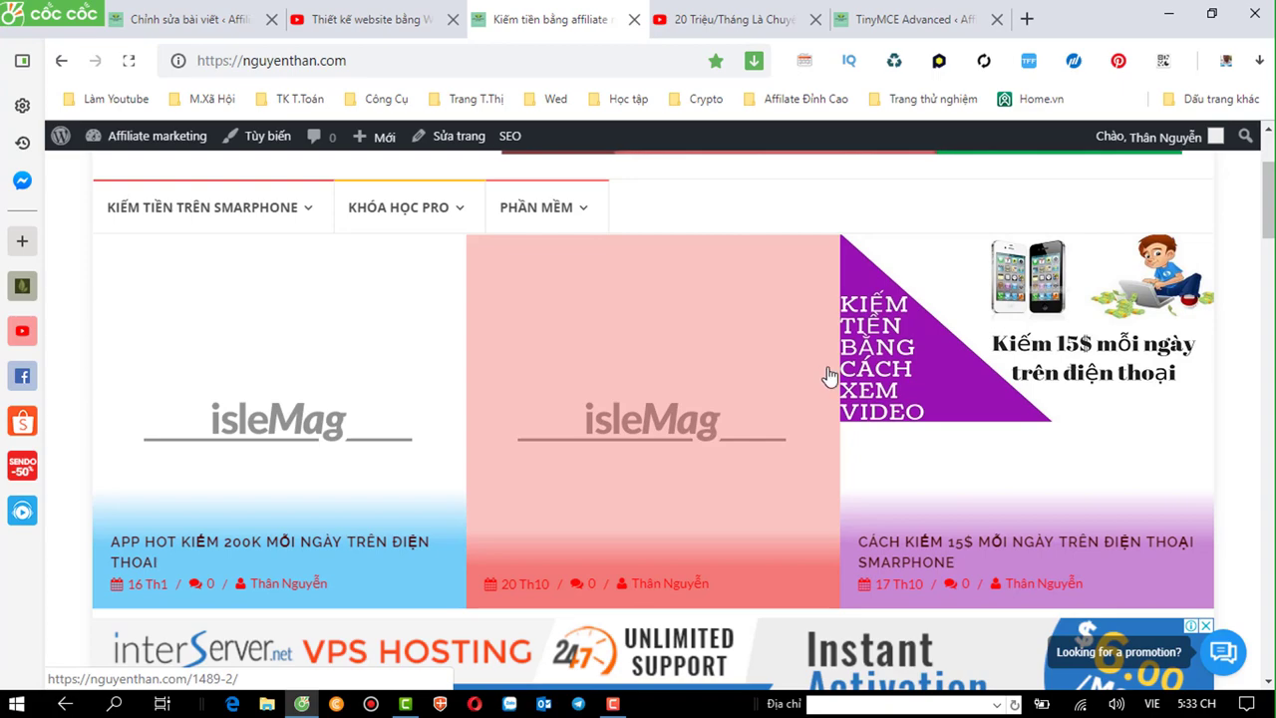
pyautogui.scroll(2, 827, 374)
pyautogui.scroll(-4, 828, 374)
pyautogui.scroll(-4, 828, 374)
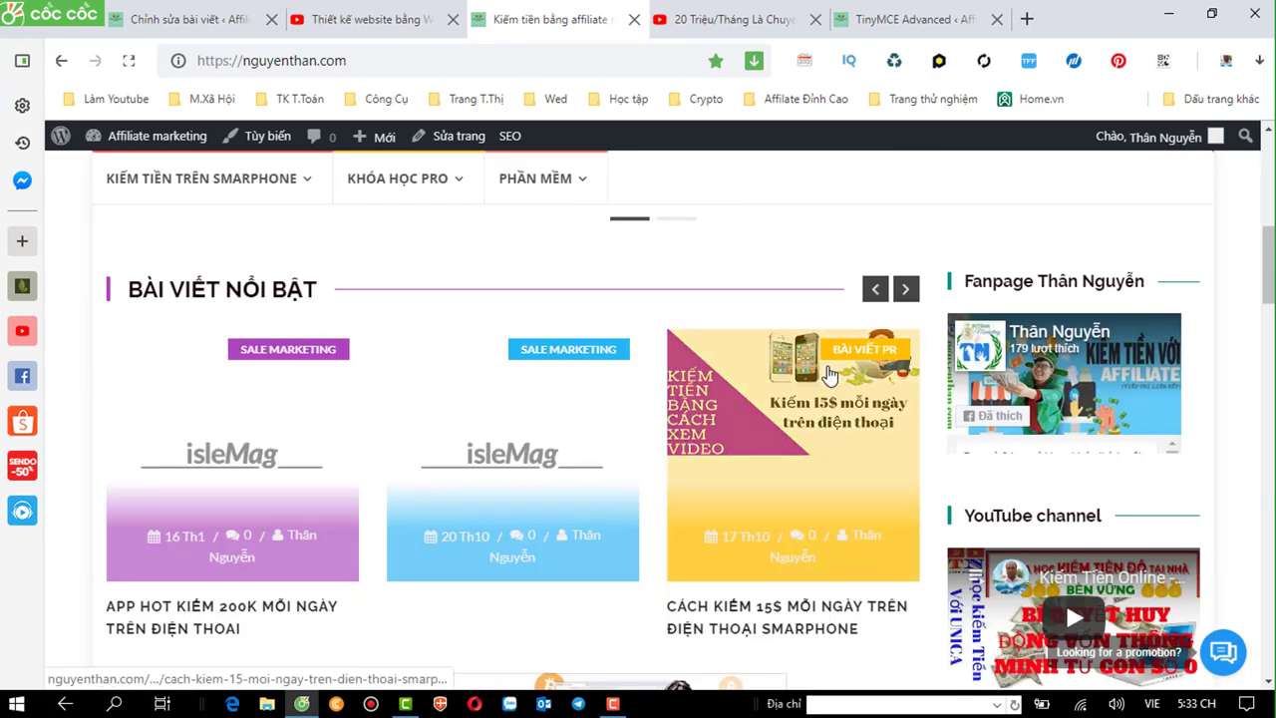
pyautogui.scroll(-4, 829, 375)
pyautogui.scroll(-2, 830, 375)
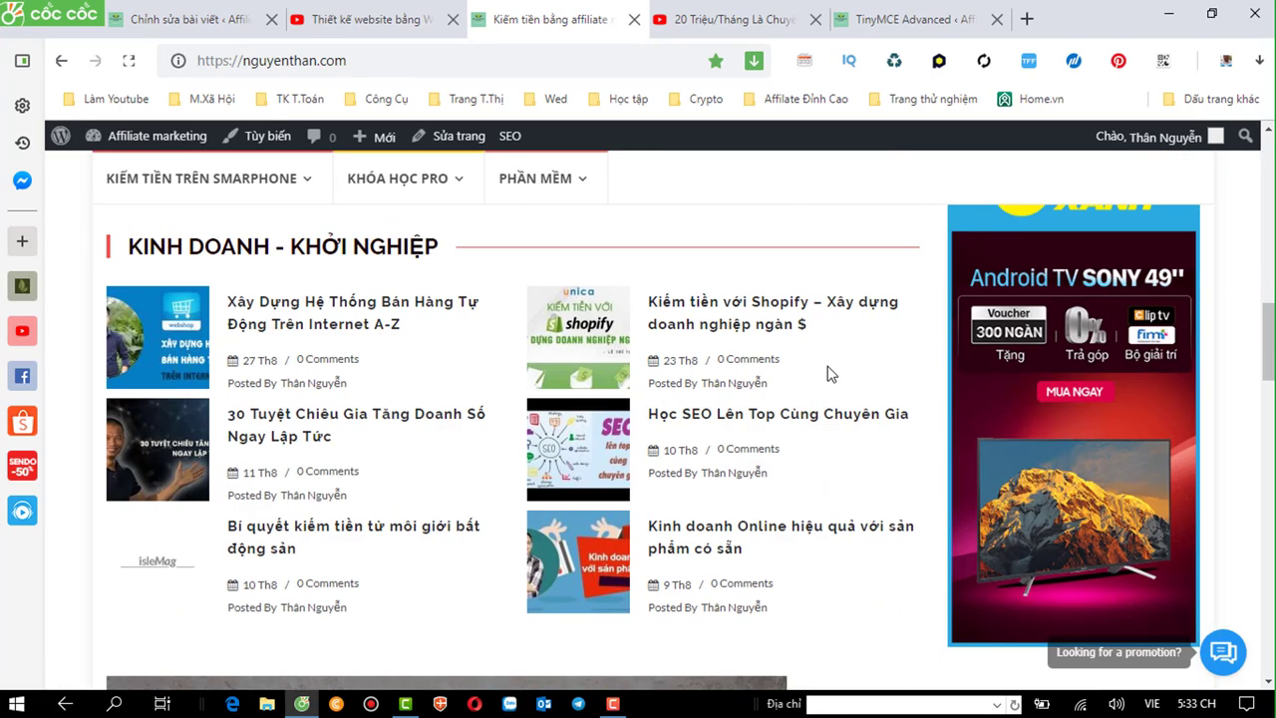
pyautogui.scroll(-2, 830, 374)
pyautogui.scroll(-4, 827, 374)
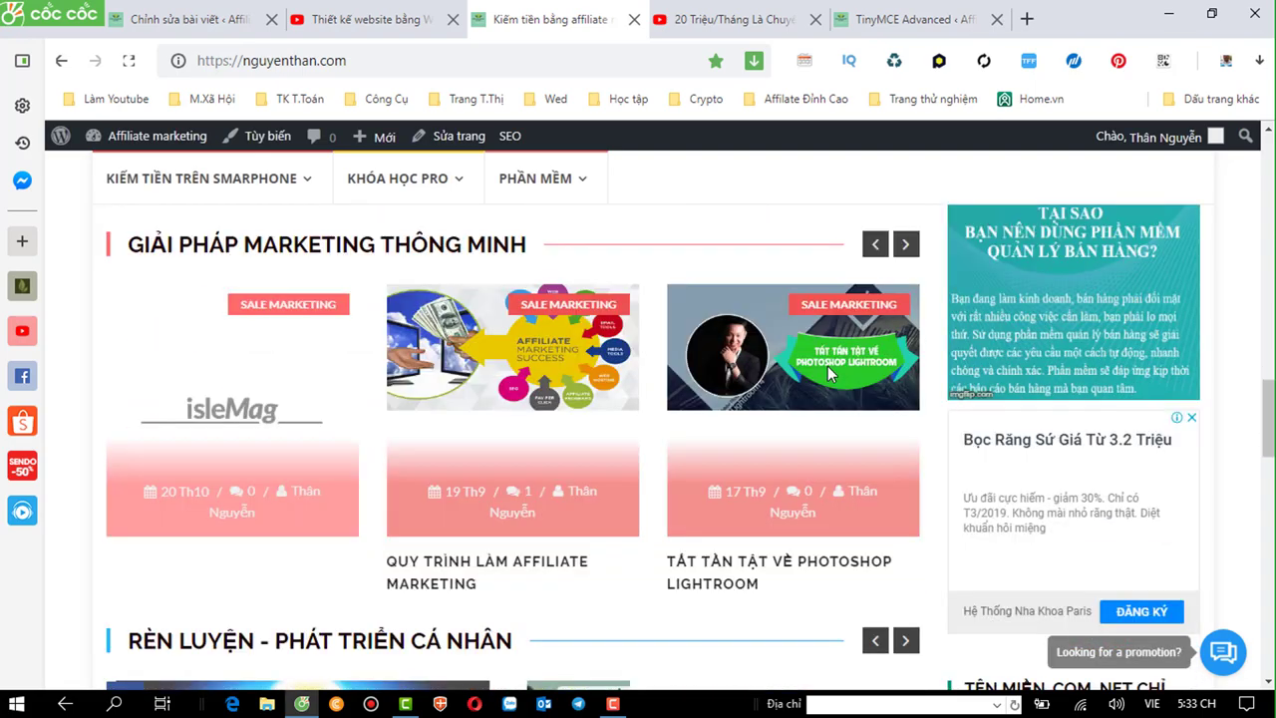
pyautogui.scroll(-4, 828, 374)
pyautogui.scroll(-2, 827, 373)
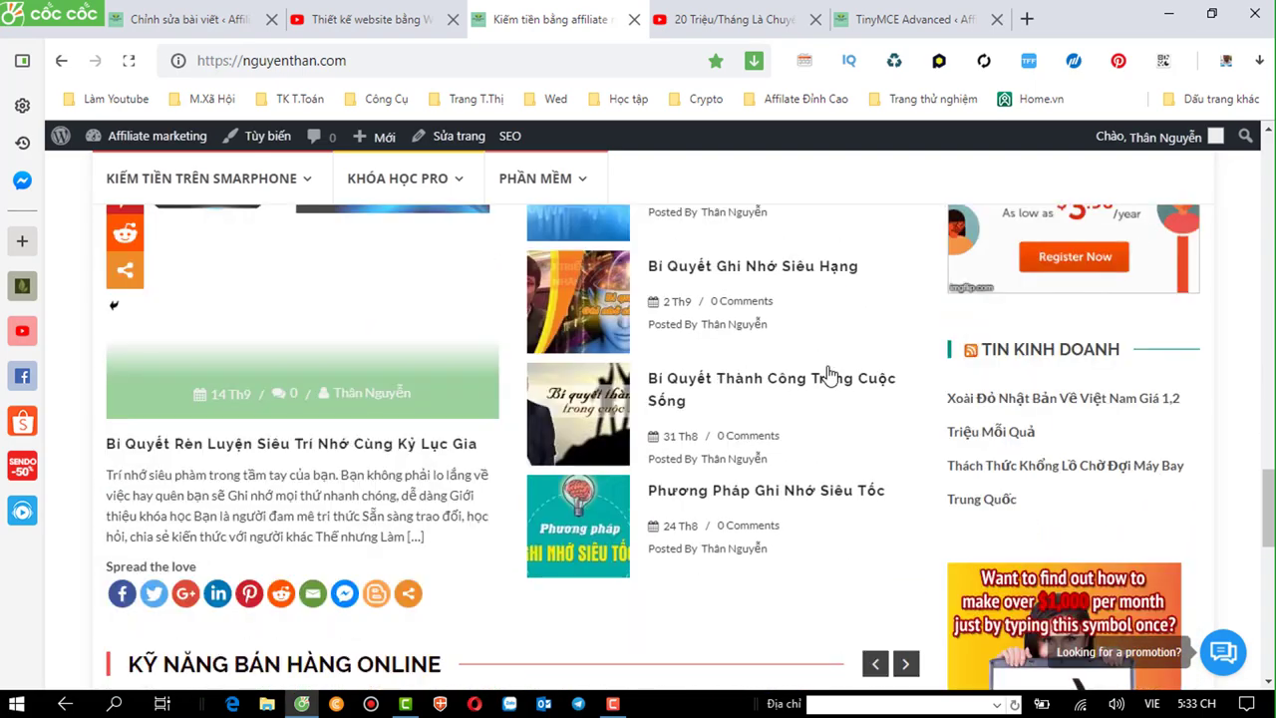
pyautogui.scroll(-2, 828, 373)
pyautogui.scroll(-1, 728, 424)
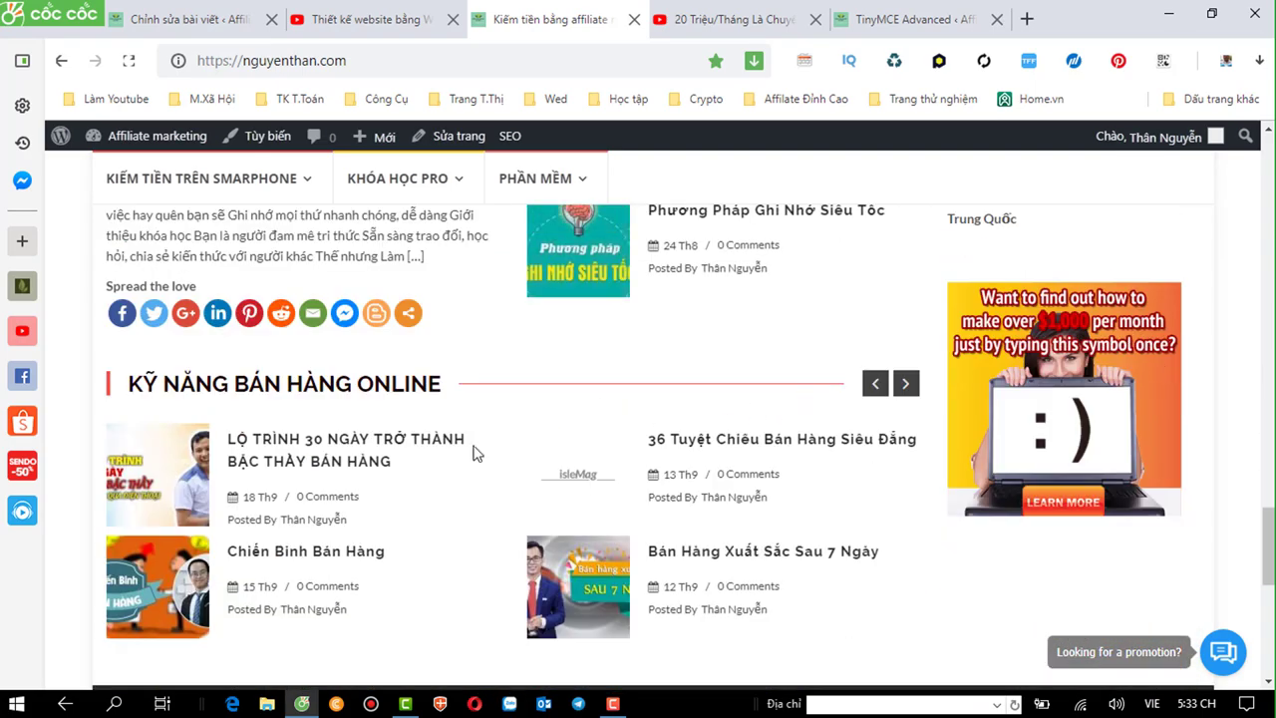
# Open the live 'LỘ TRÌNH 30 NGÀY TRỞ THÀNH BẬC THẦY BÁN HÀNG' post from the homepage.
pyautogui.click(258, 452)
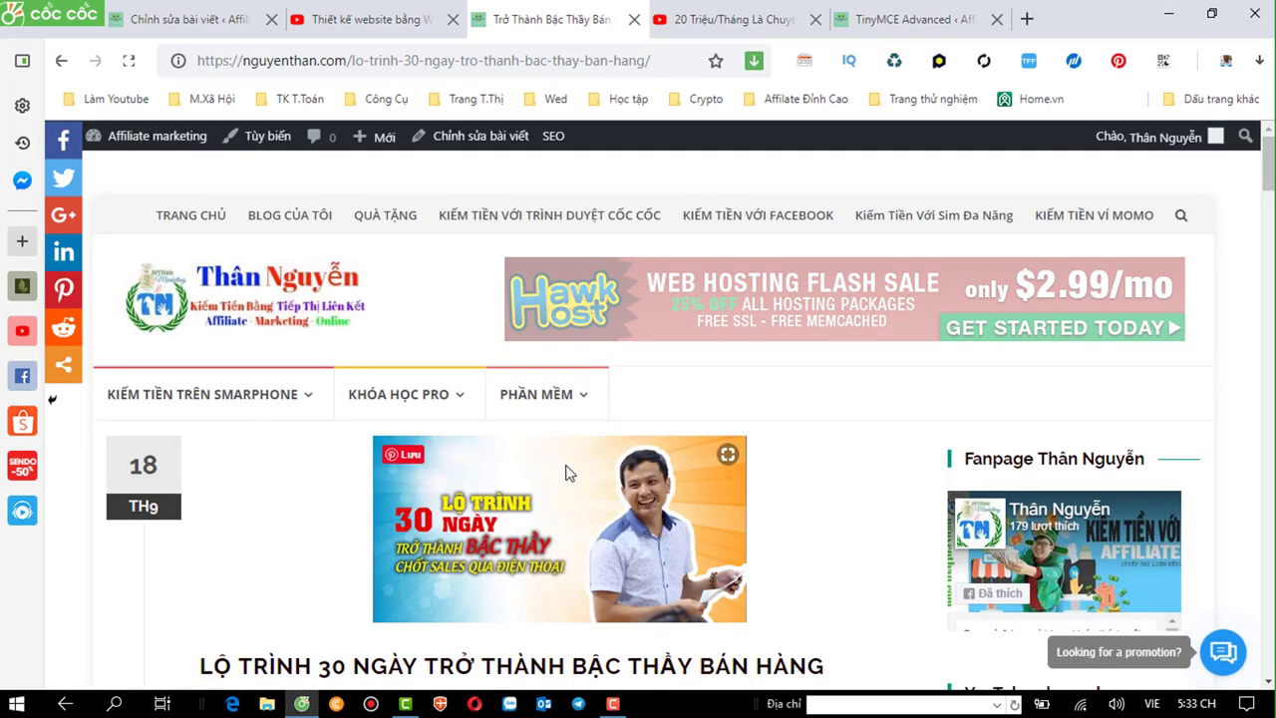
pyautogui.scroll(-1, 566, 473)
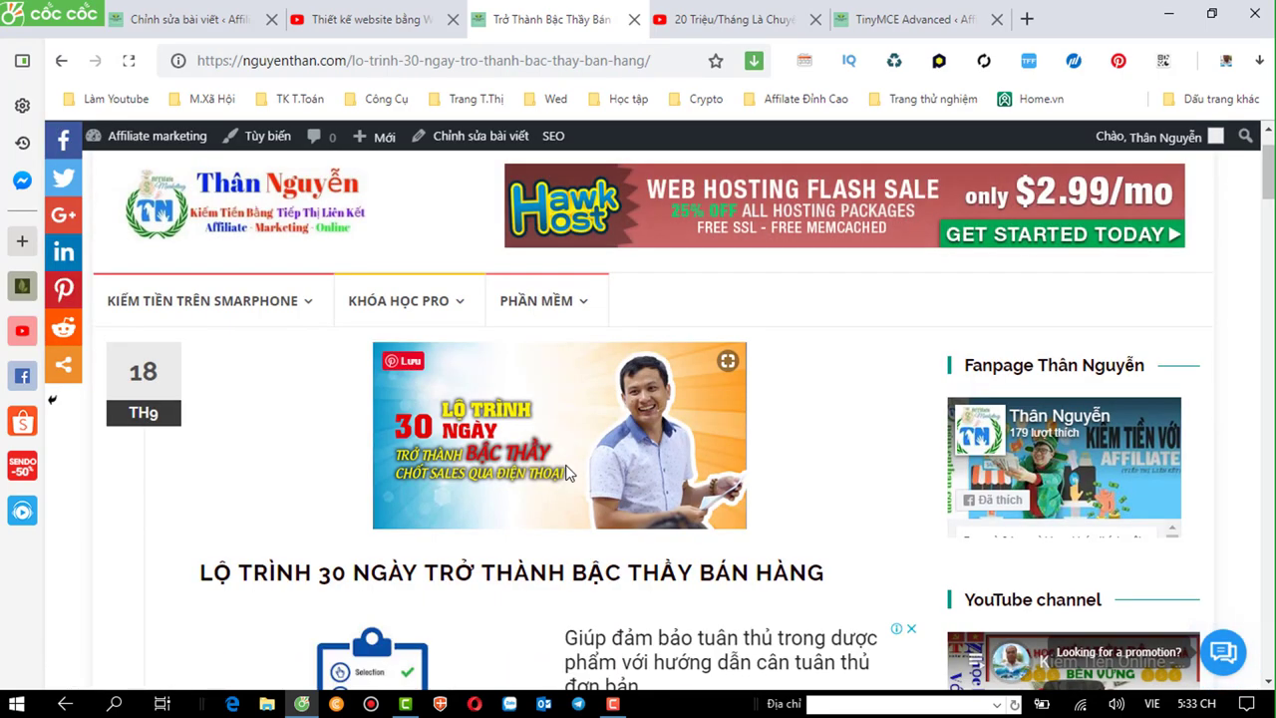
pyautogui.scroll(-3, 565, 473)
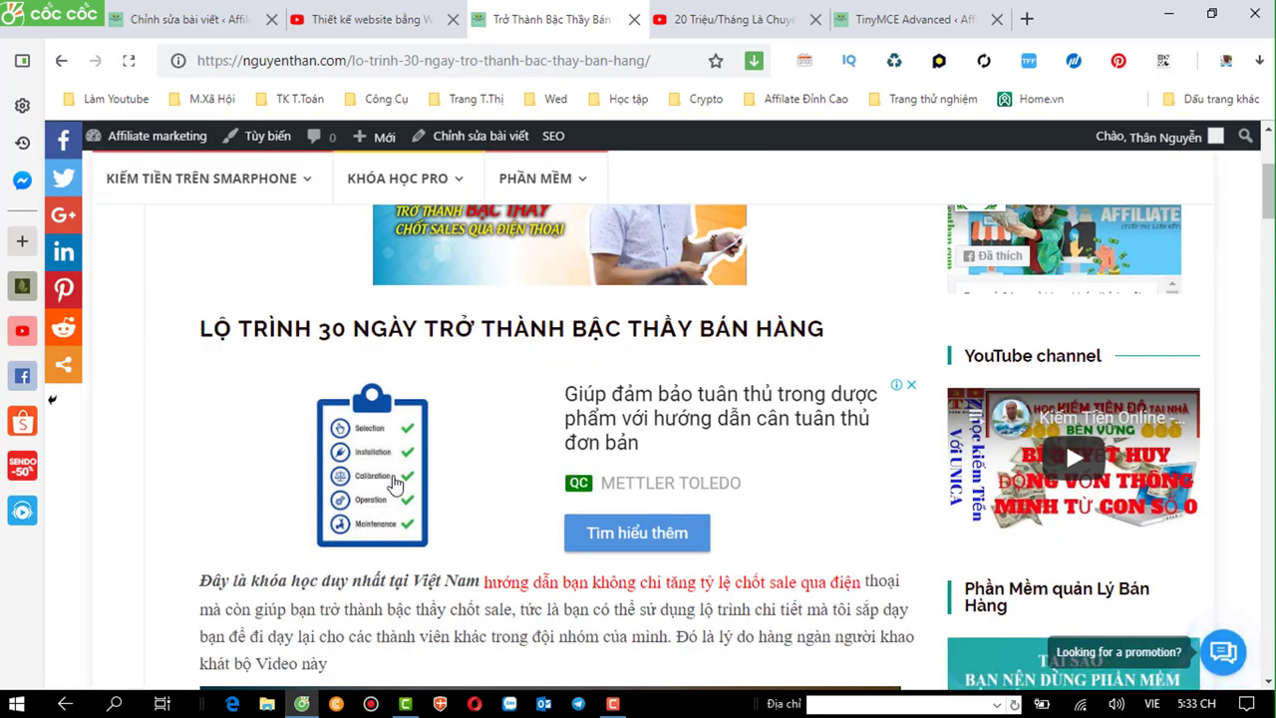
pyautogui.scroll(-1, 396, 482)
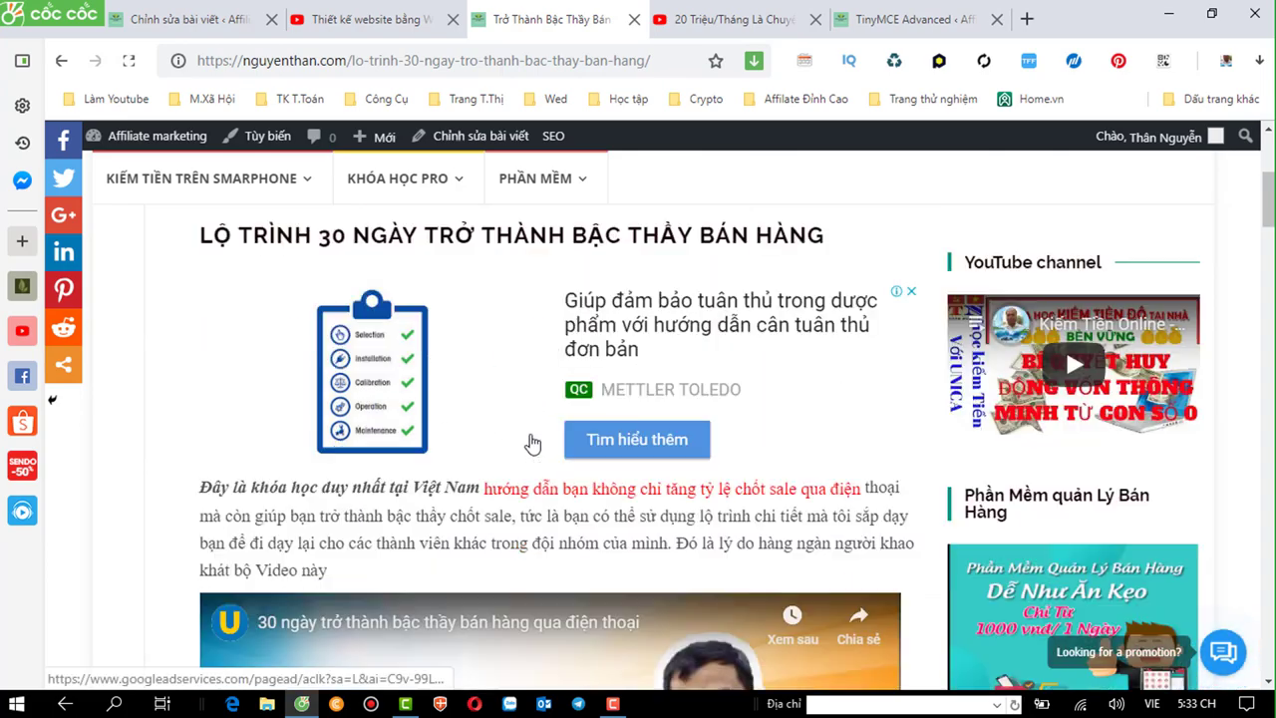
pyautogui.scroll(-2, 533, 443)
# Follow the post's green 'Click xem ngay' affiliate button to the Unica course page.
pyautogui.scroll(-3, 532, 443)
pyautogui.scroll(-2, 533, 443)
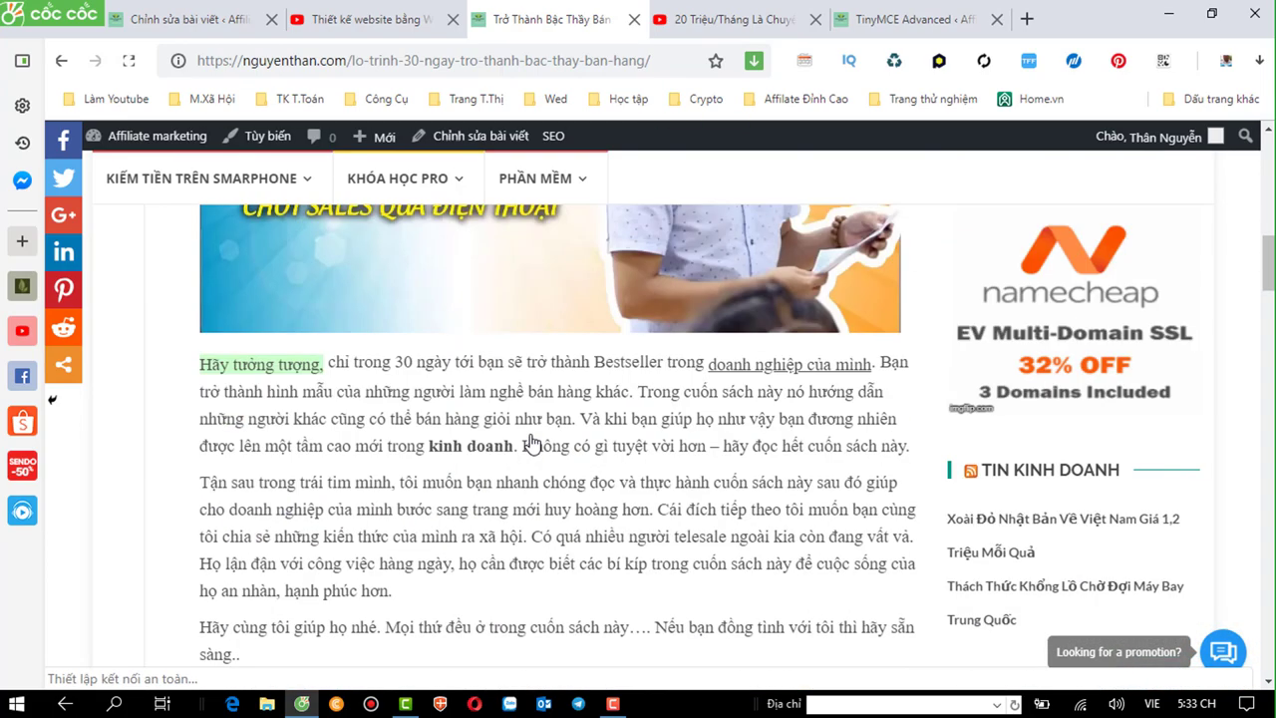
pyautogui.scroll(-3, 532, 443)
pyautogui.scroll(-3, 533, 443)
pyautogui.scroll(-1, 532, 442)
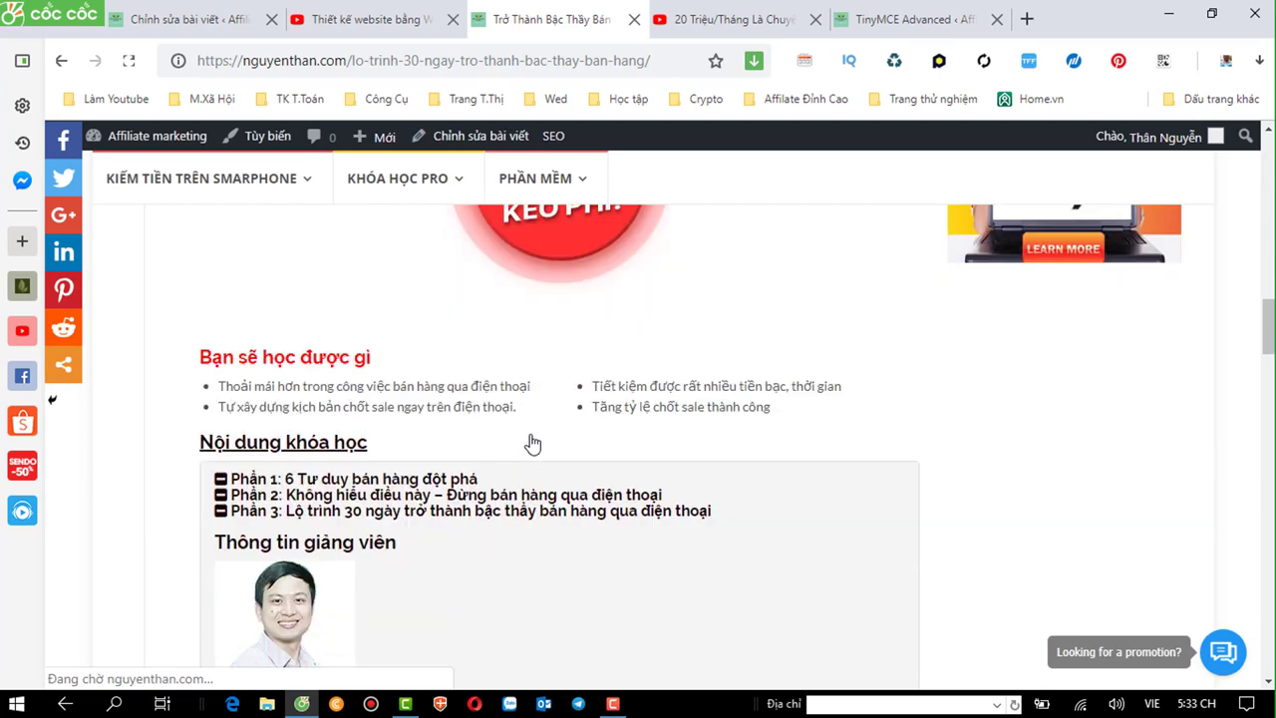
pyautogui.scroll(-2, 533, 442)
pyautogui.scroll(4, 533, 442)
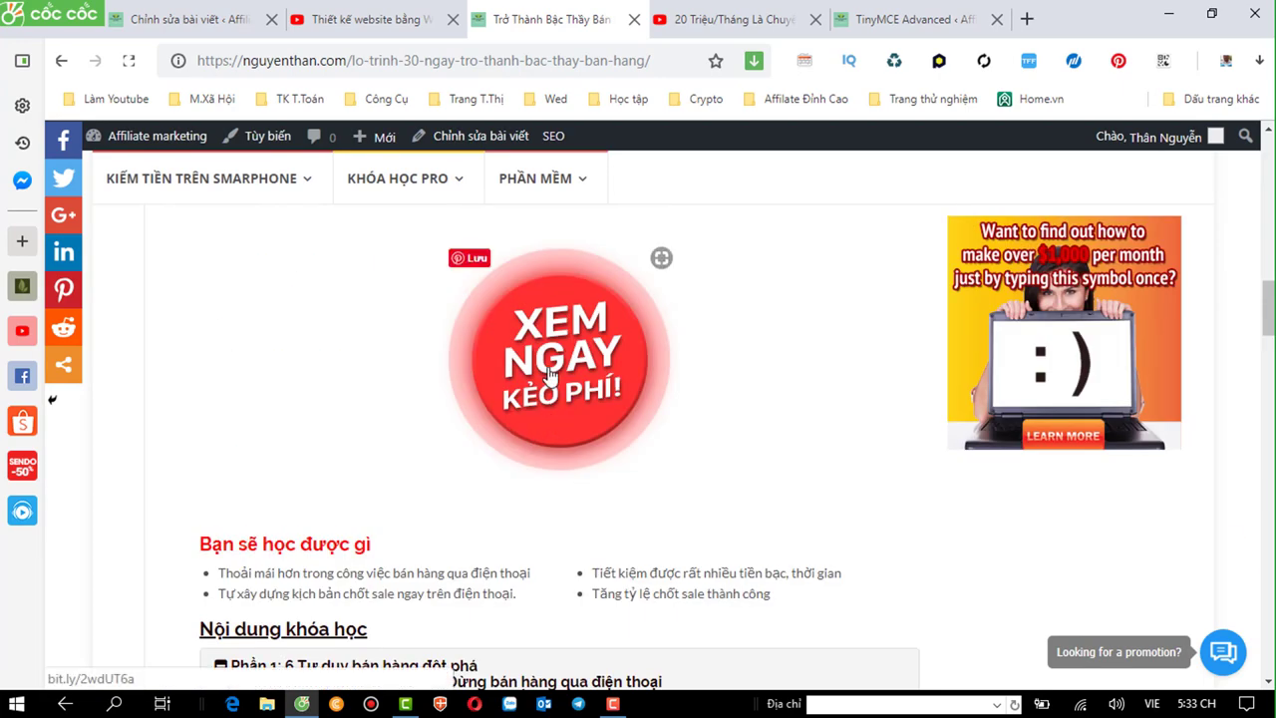
pyautogui.scroll(-3, 548, 374)
pyautogui.scroll(-1, 548, 374)
pyautogui.scroll(-4, 548, 374)
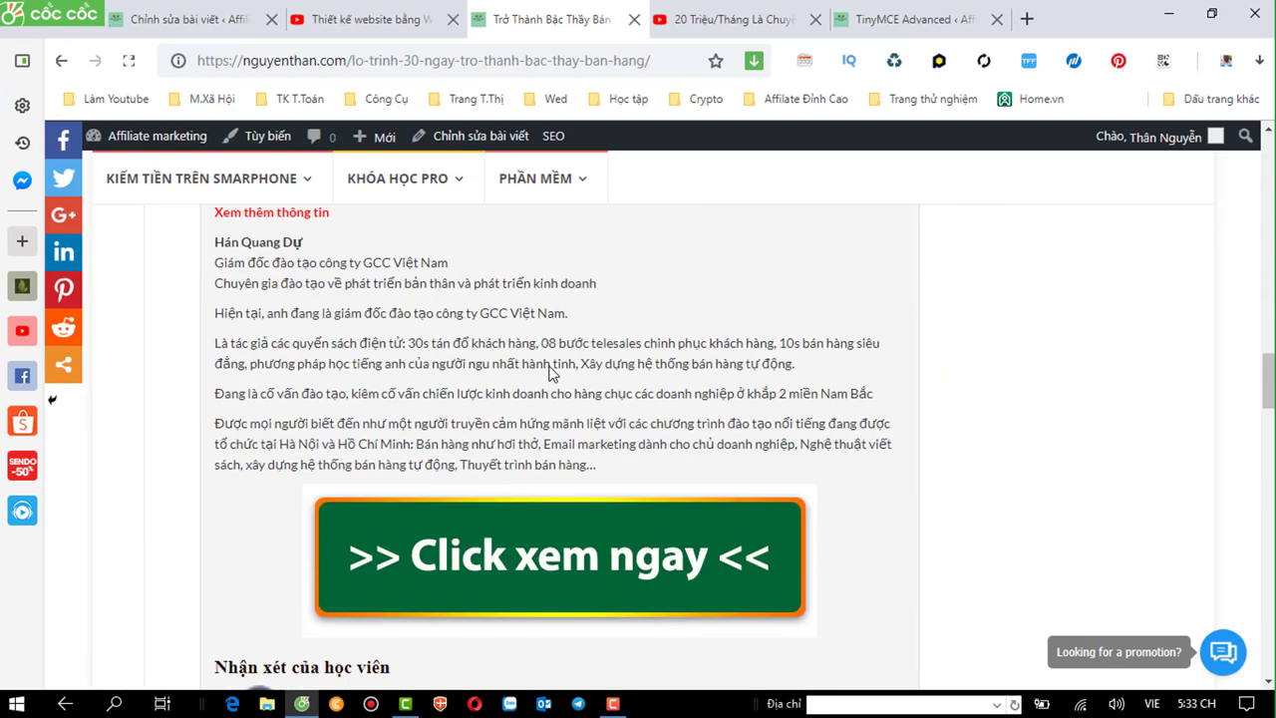
pyautogui.scroll(-2, 549, 385)
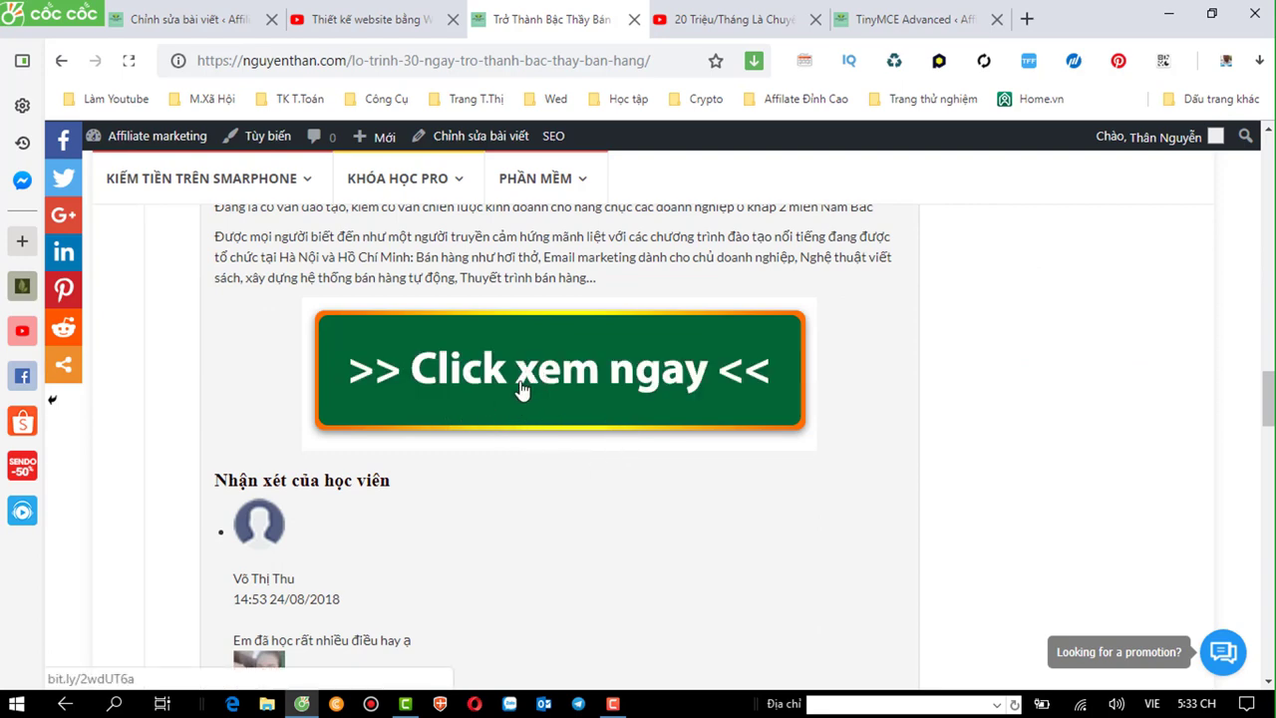
pyautogui.click(521, 384)
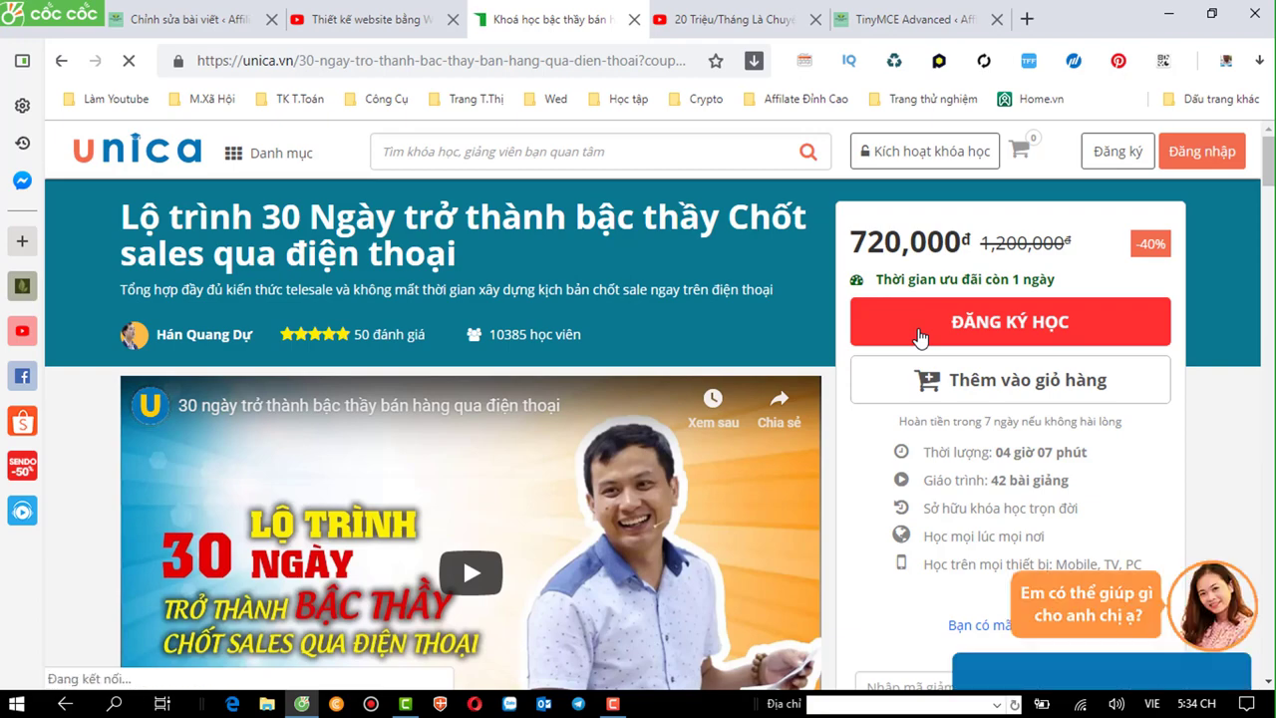
# Scroll the 720,000đ Unica course page down to the 'Nhập mã giảm giá' discount field.
pyautogui.scroll(-2, 923, 334)
pyautogui.scroll(2, 997, 329)
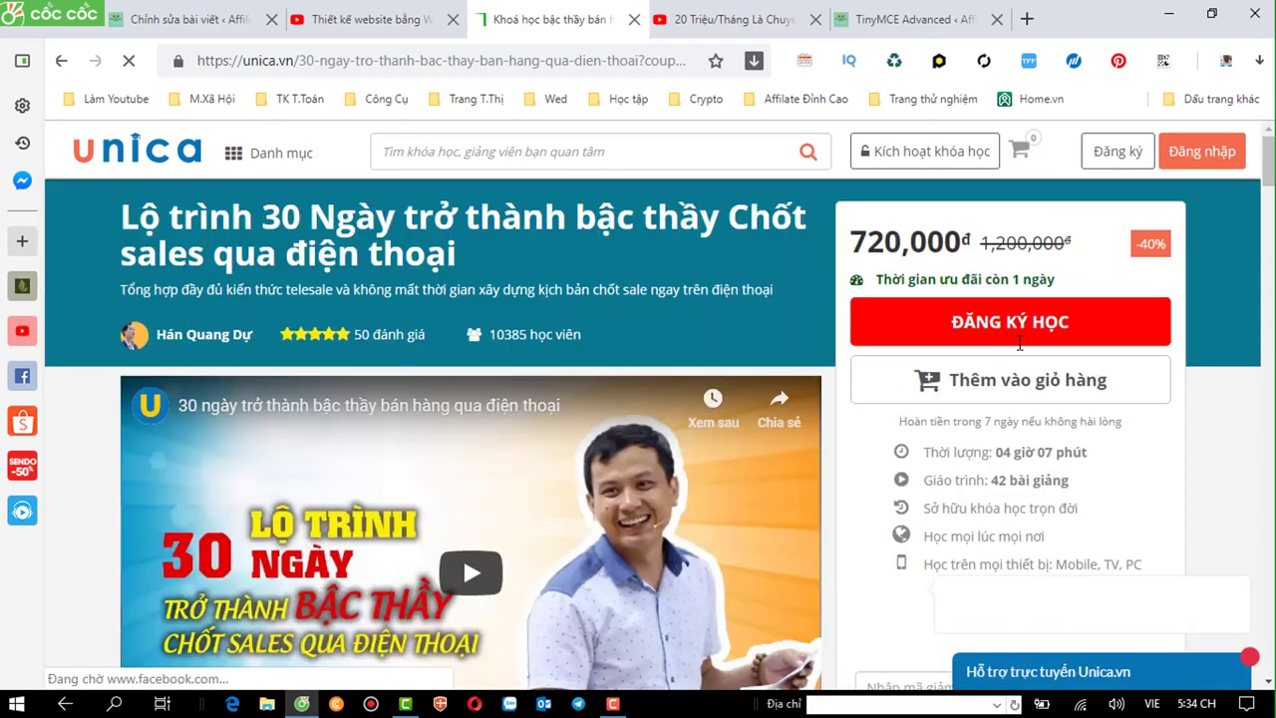
pyautogui.scroll(-1, 1017, 351)
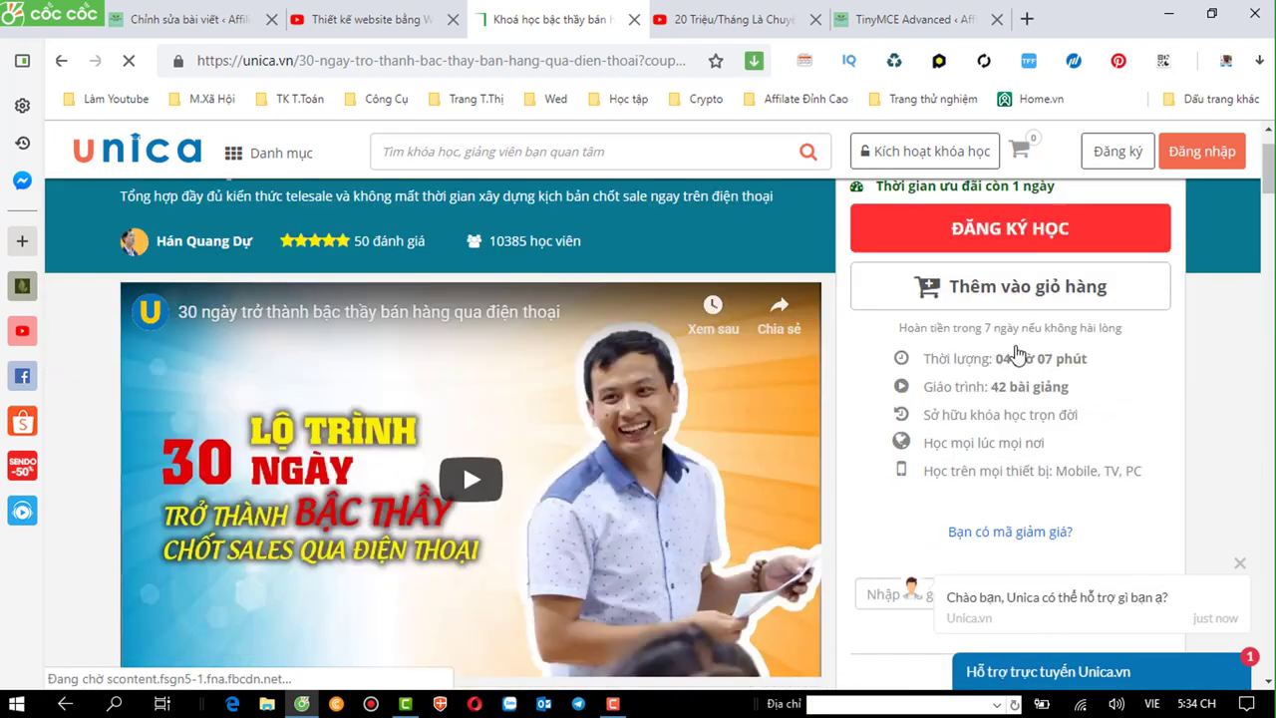
pyautogui.scroll(-1, 1030, 414)
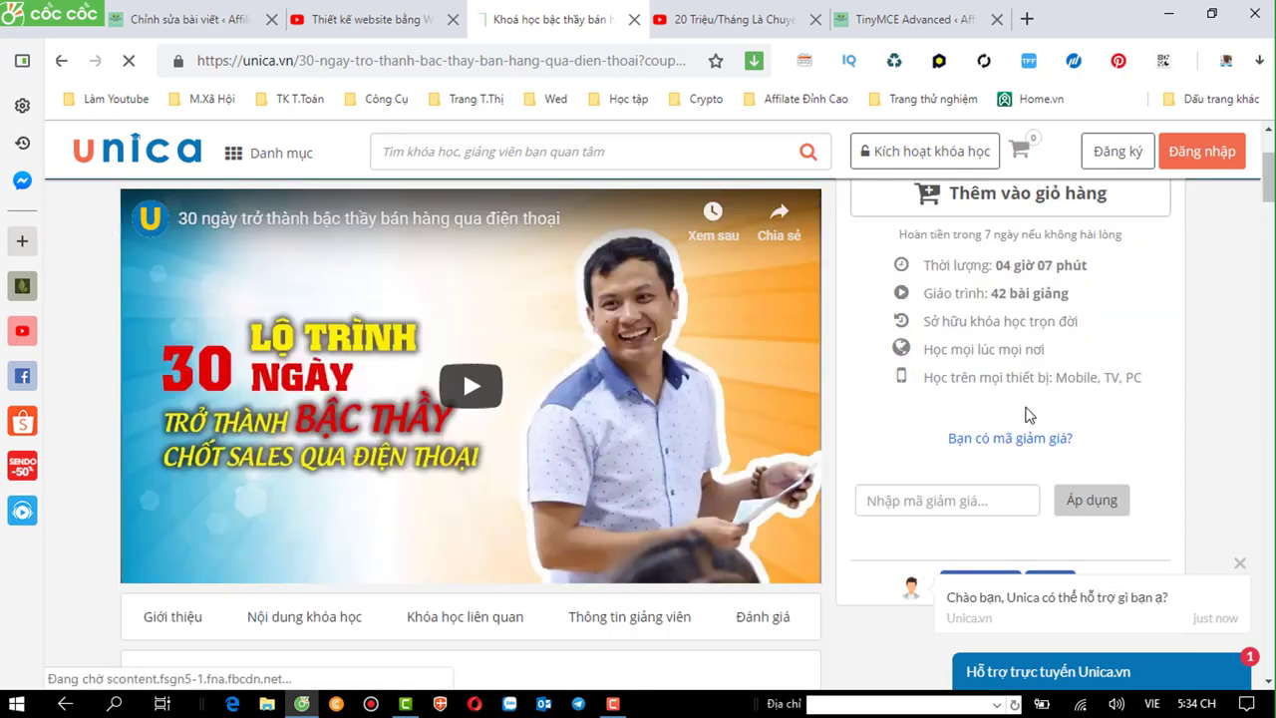
# Enter the affiliate coupon code in 'Nhập mã giảm giá' and apply it with 'Áp dụng'.
pyautogui.click(939, 493)
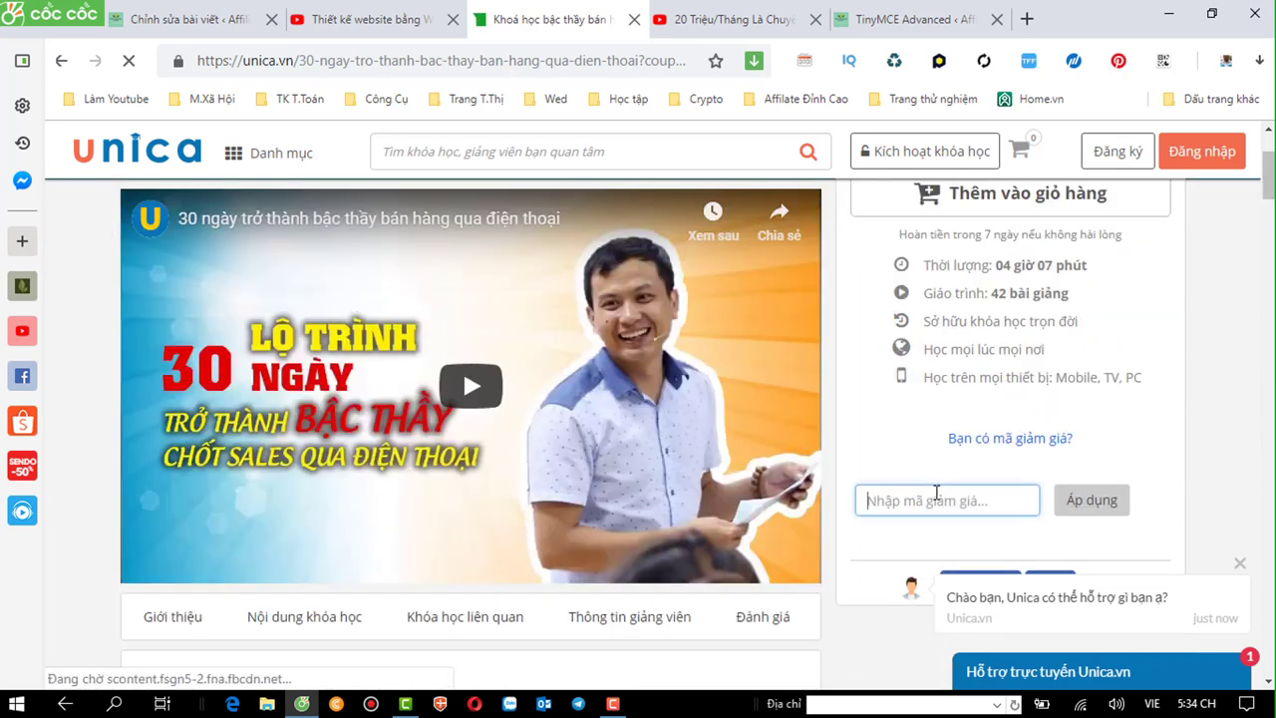
pyautogui.write('thannguyen')
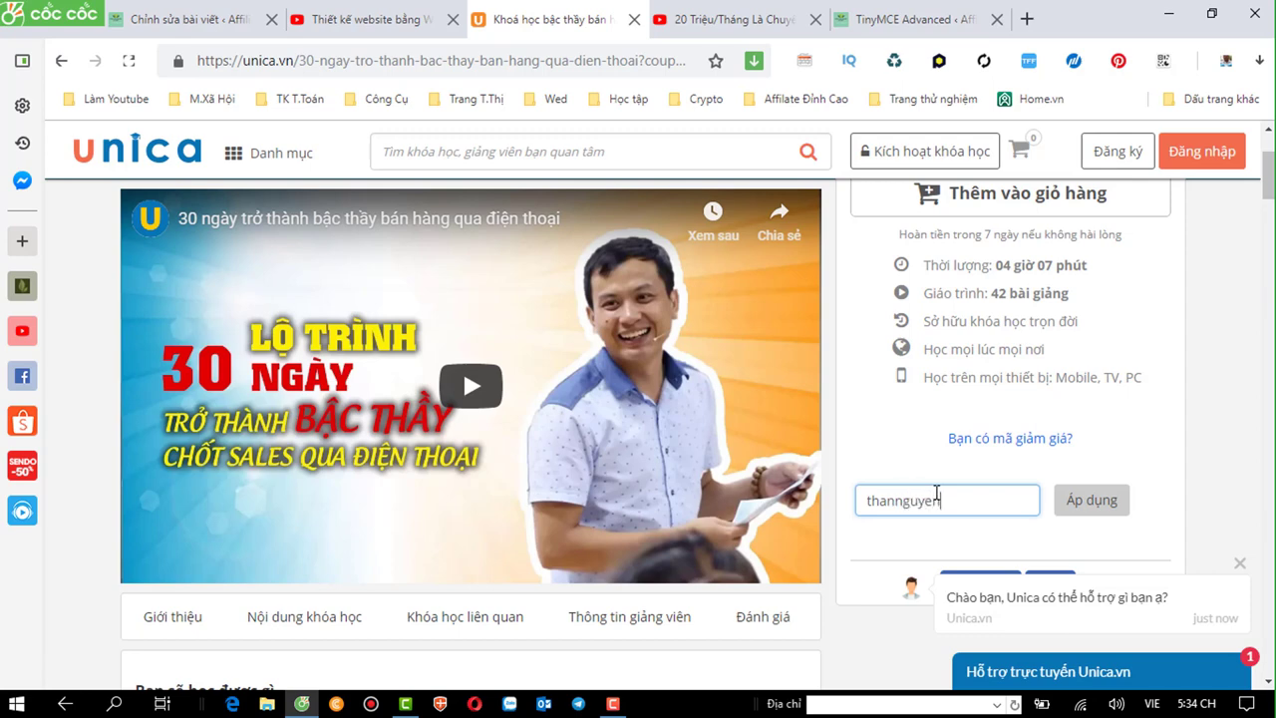
pyautogui.click(1097, 509)
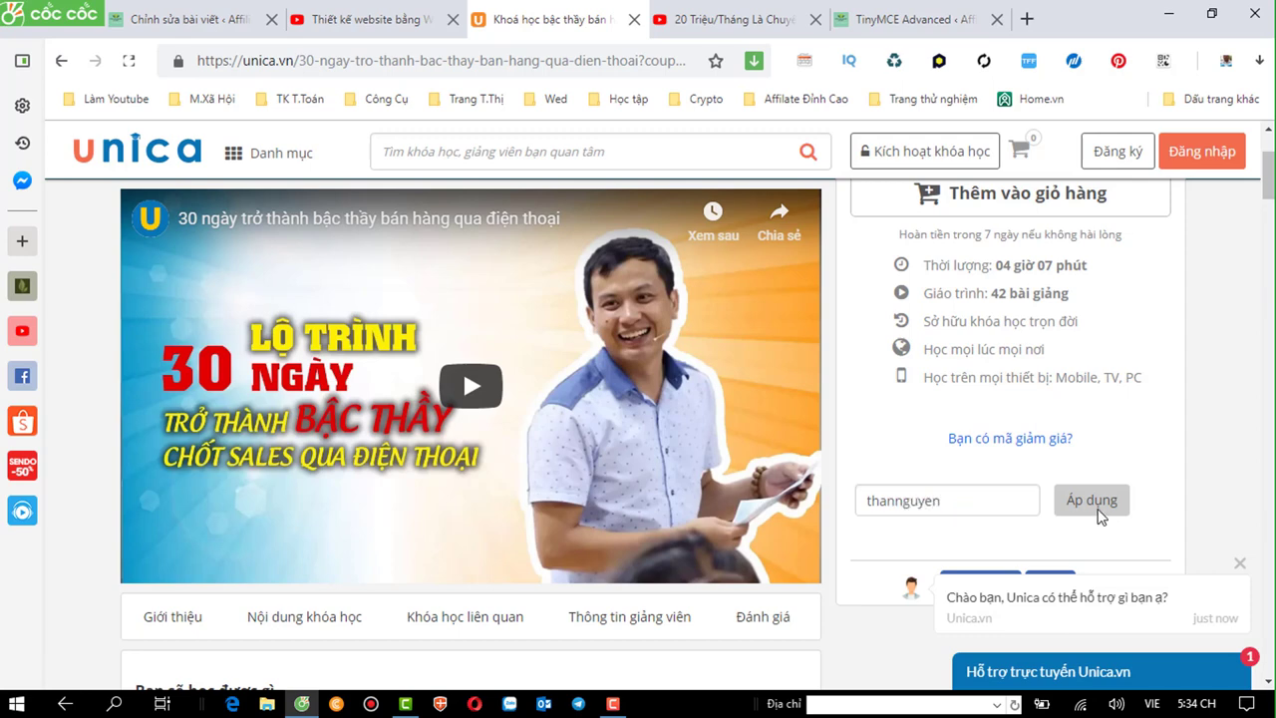
# Scroll through the course page, still 720,000đ at 40% off 1,200,000đ.
pyautogui.scroll(-1, 1013, 488)
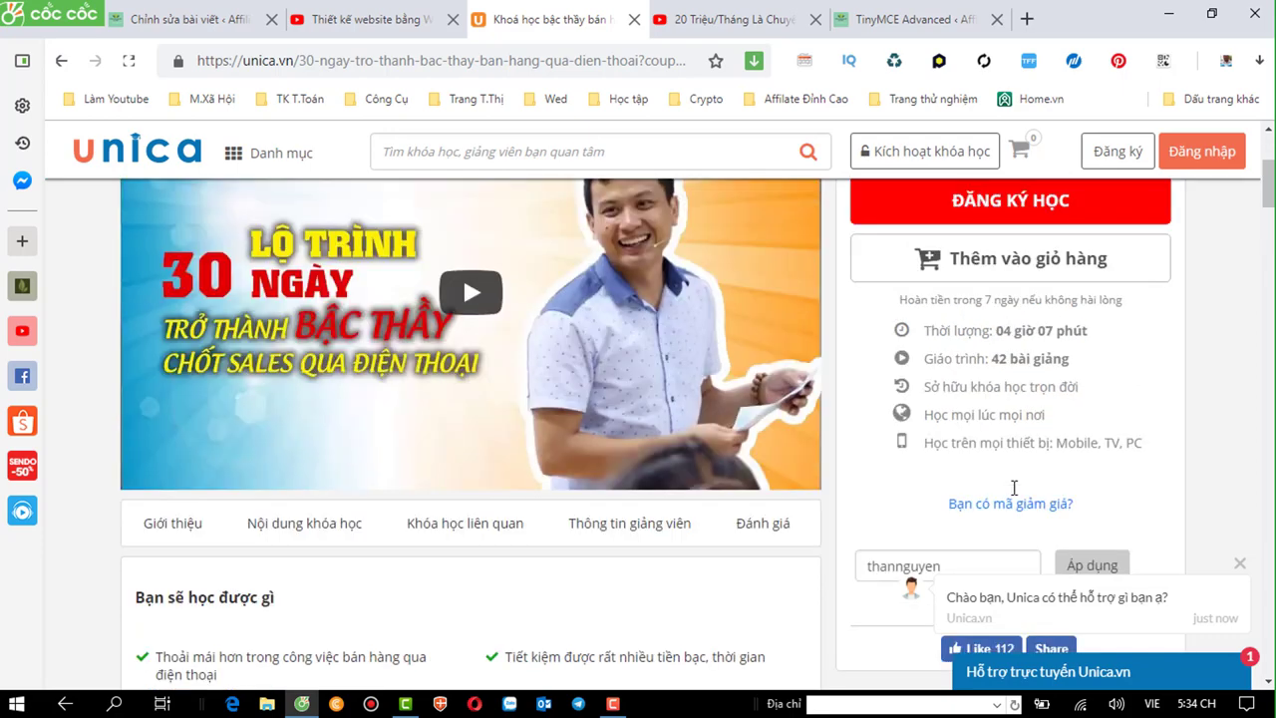
pyautogui.scroll(-2, 1032, 487)
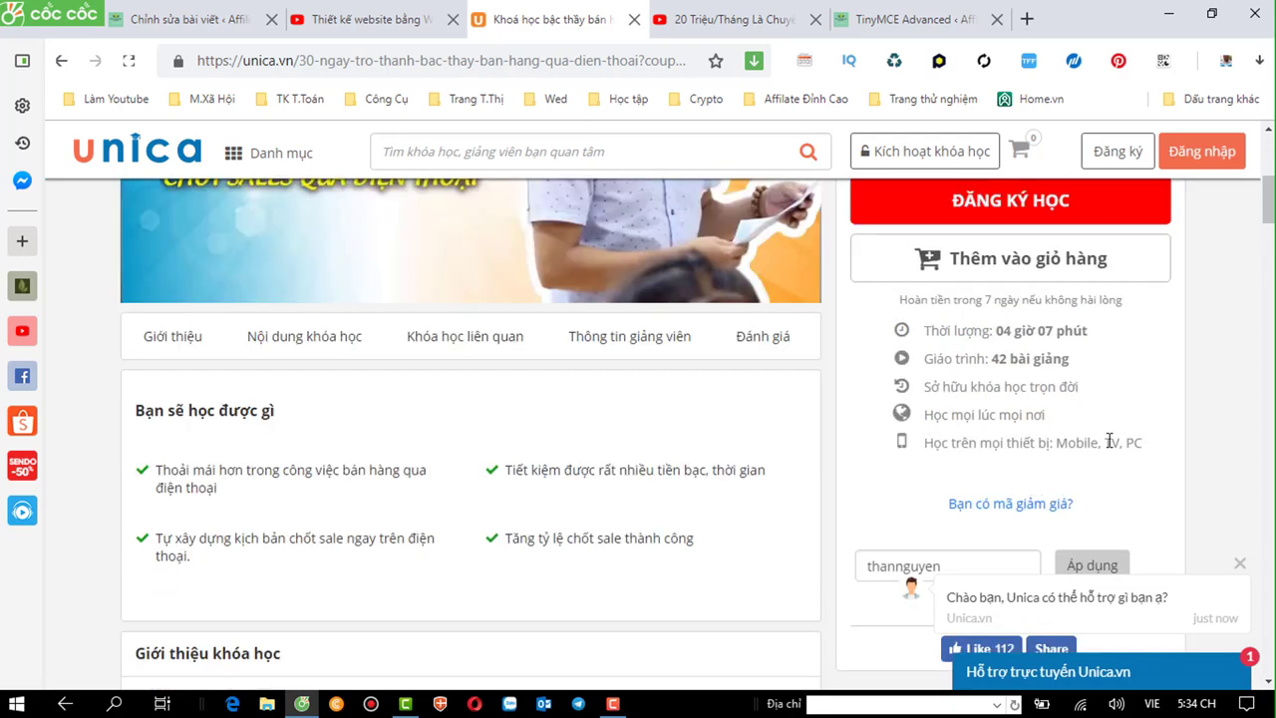
pyautogui.scroll(-1, 1220, 370)
pyautogui.scroll(-3, 1252, 362)
pyautogui.scroll(-2, 1252, 362)
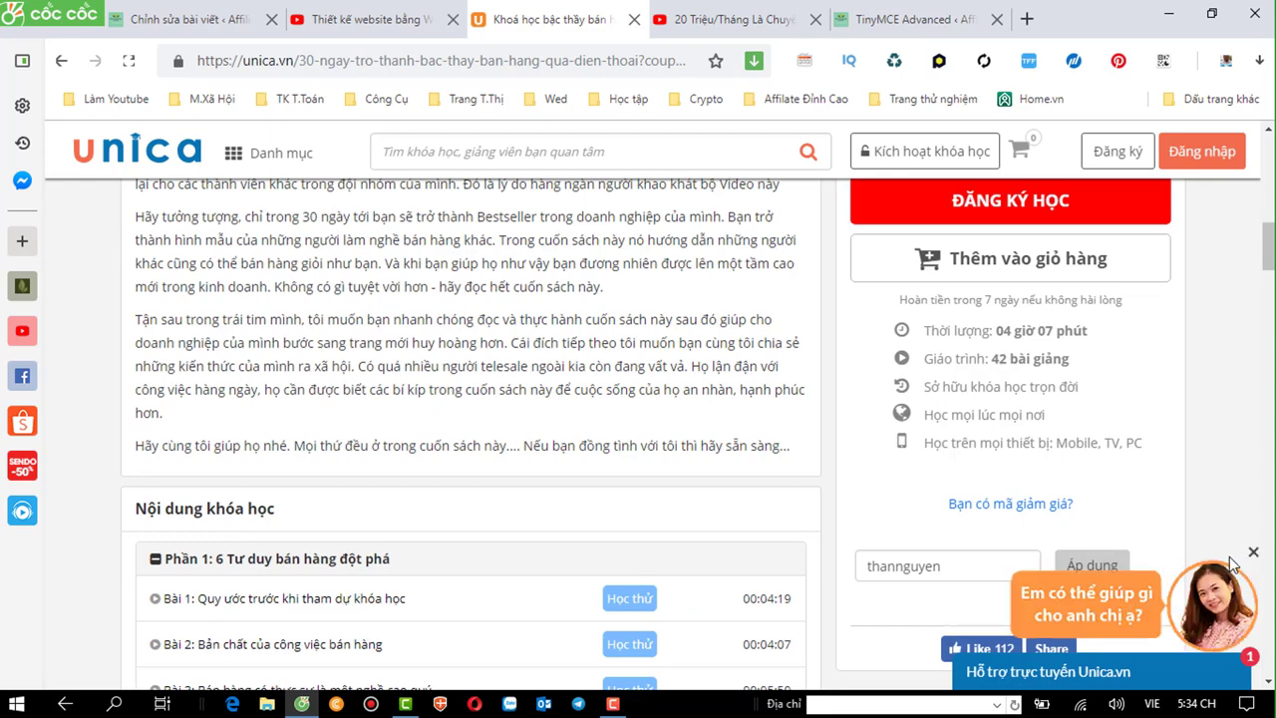
pyautogui.scroll(-1, 1197, 548)
pyautogui.scroll(-3, 1206, 539)
pyautogui.scroll(-3, 1270, 283)
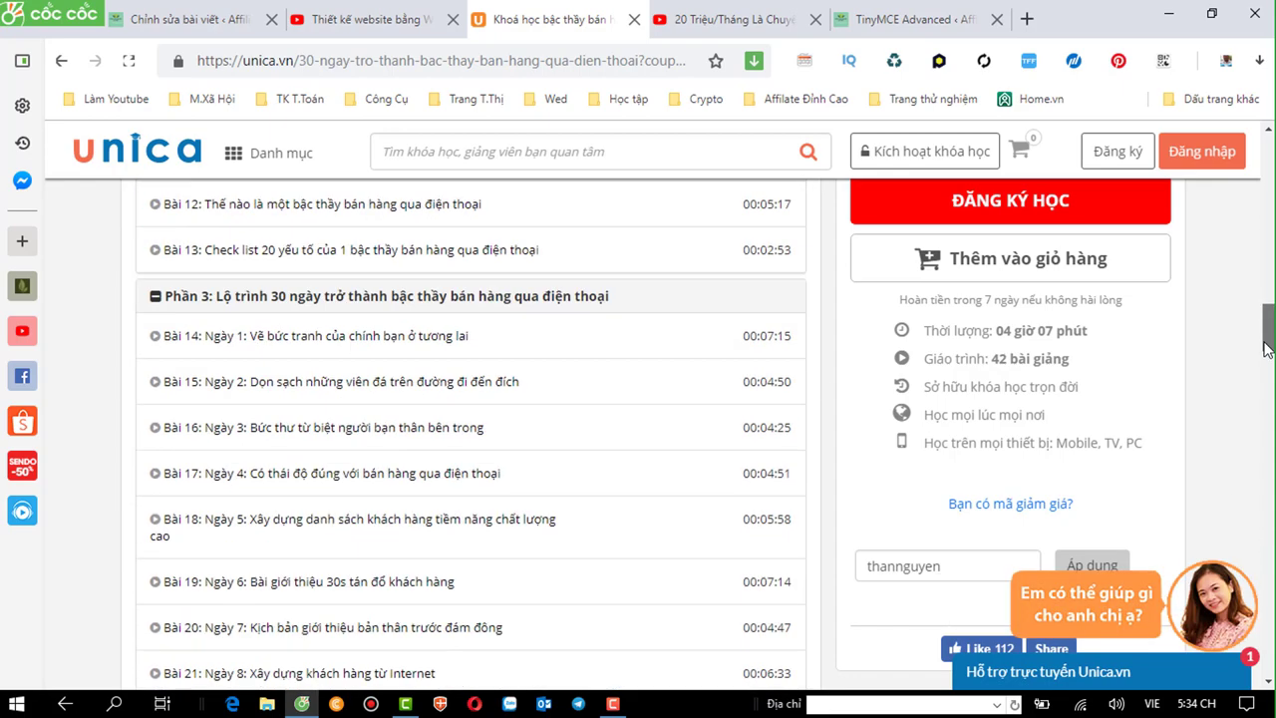
pyautogui.scroll(10, 1255, 164)
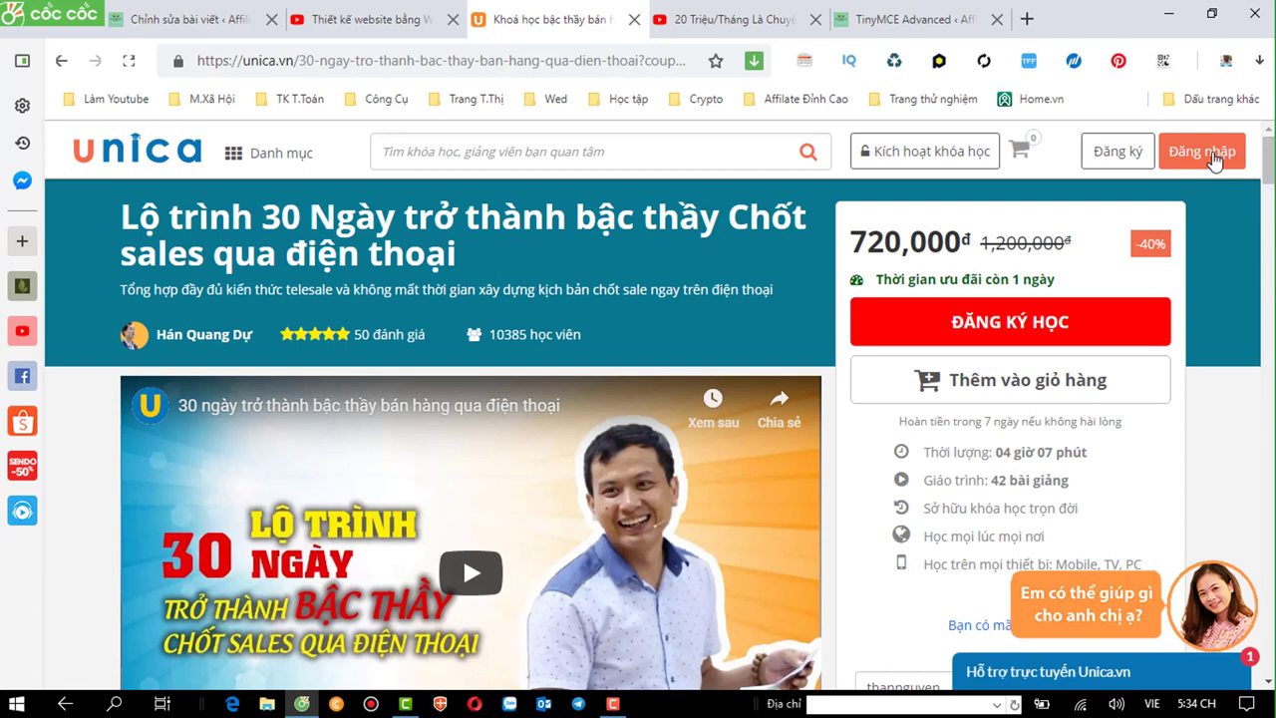
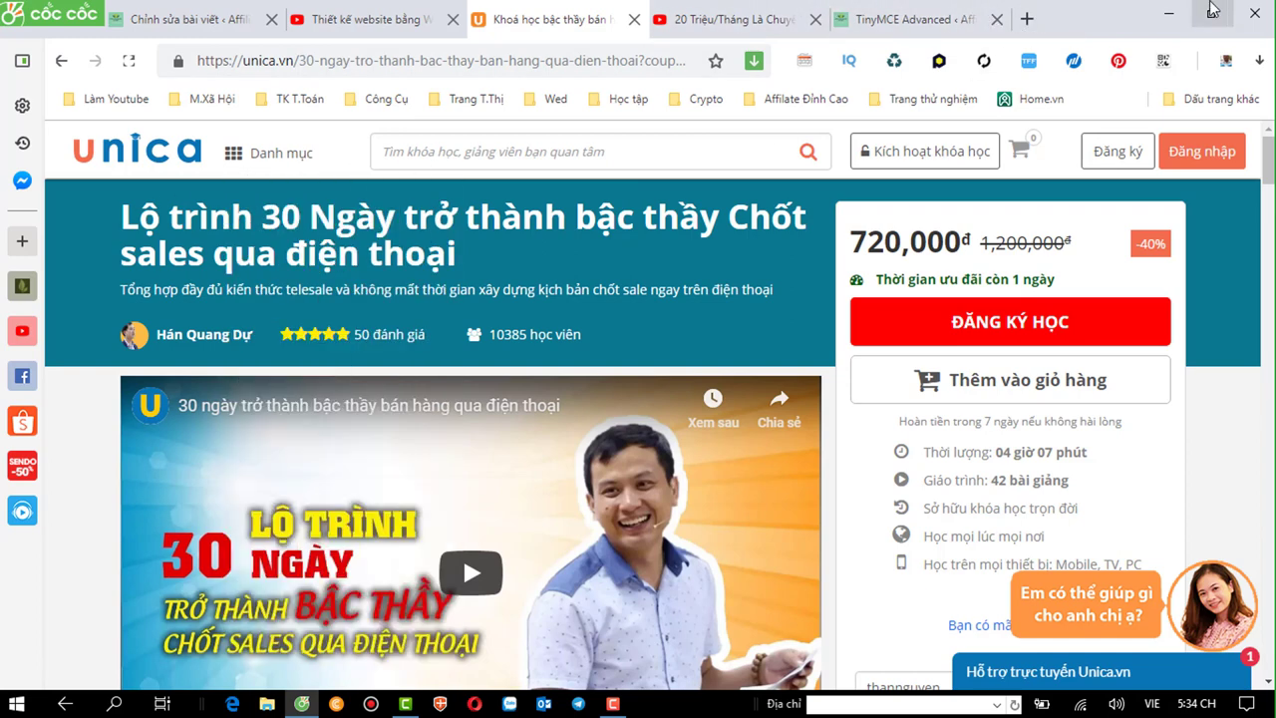
# Open the Unica affiliate revenue dashboard from the Trang T.Thị bookmark folder.
pyautogui.click(902, 20)
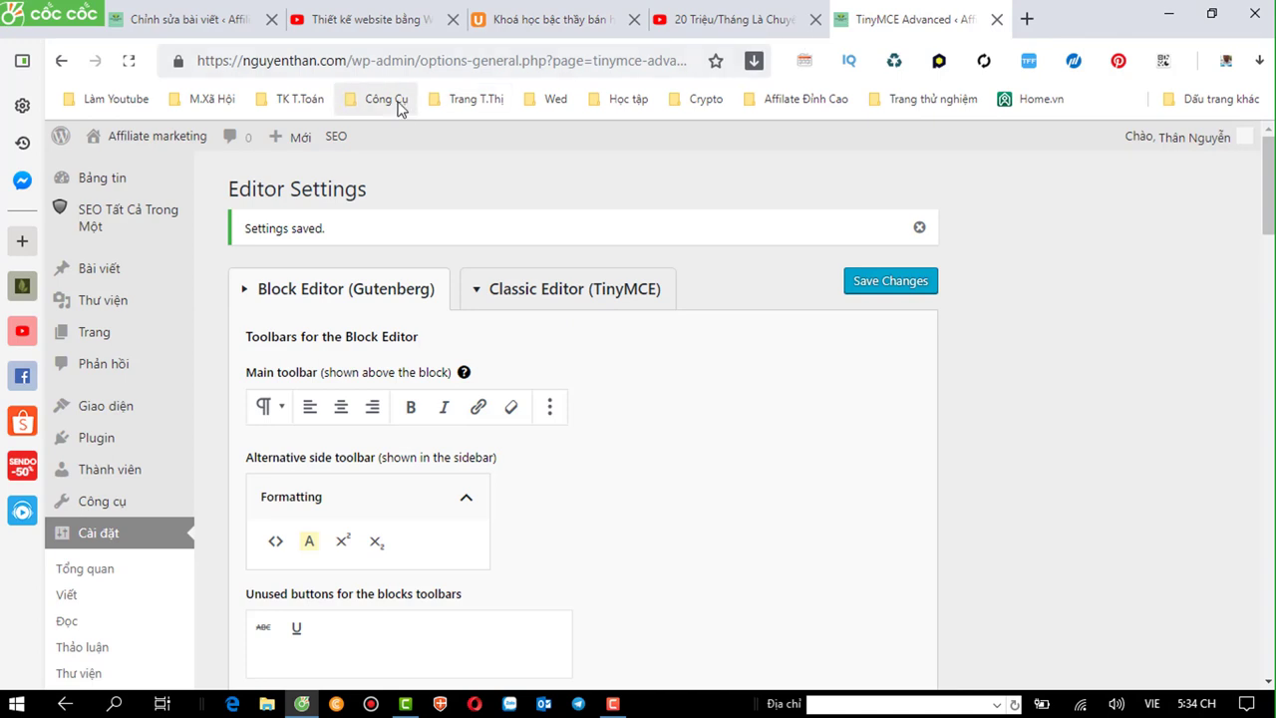
pyautogui.click(450, 99)
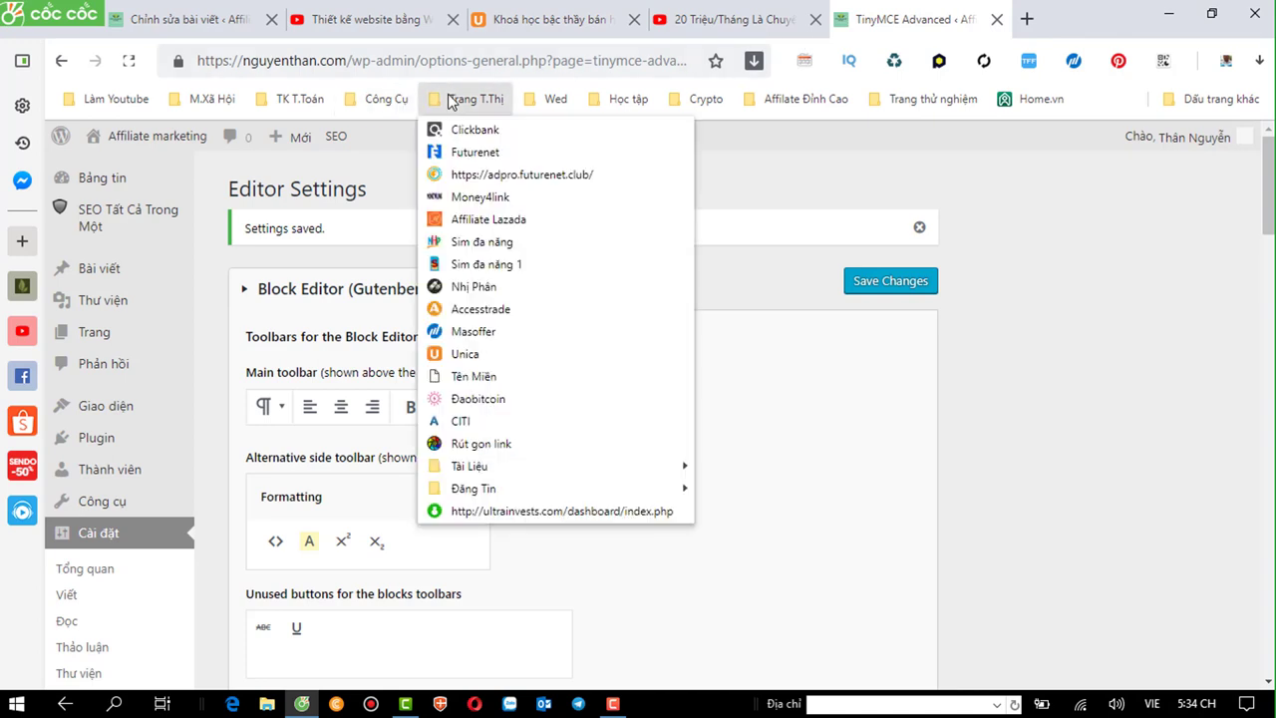
pyautogui.click(467, 355)
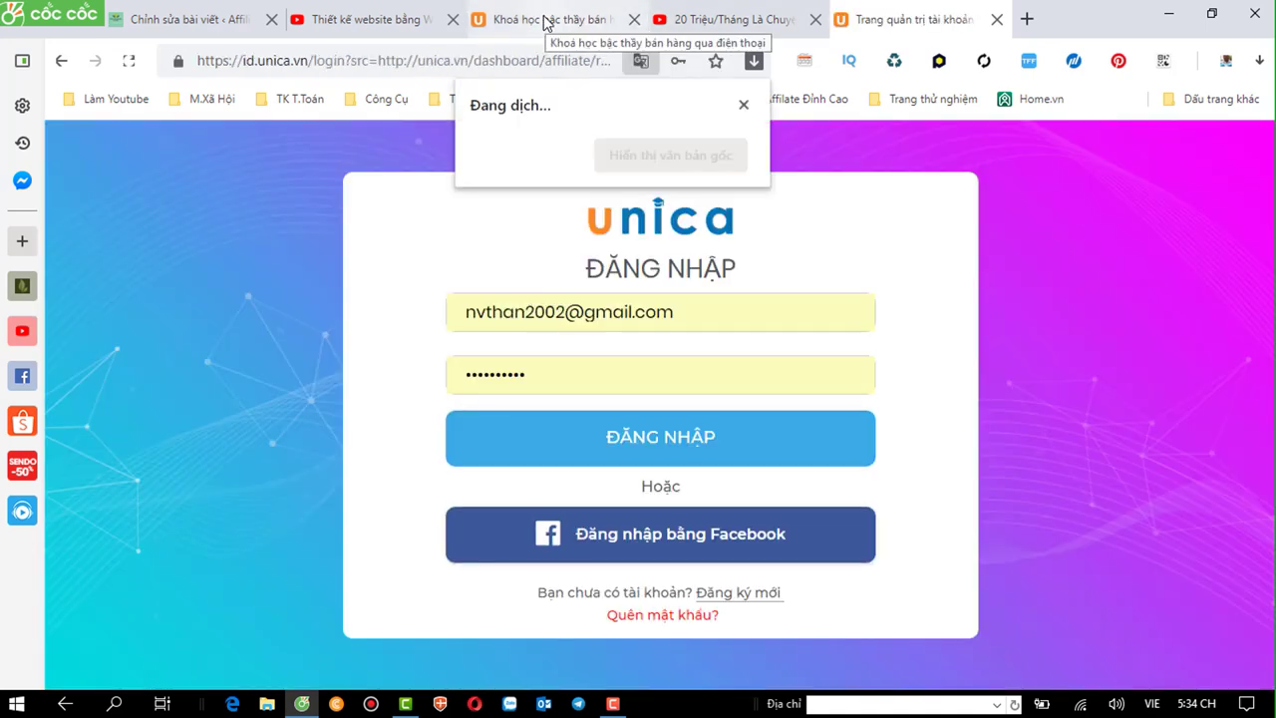
# Copy the phone-sales course title with Sao chép and return to the Unica sign-in tab.
pyautogui.click(523, 32)
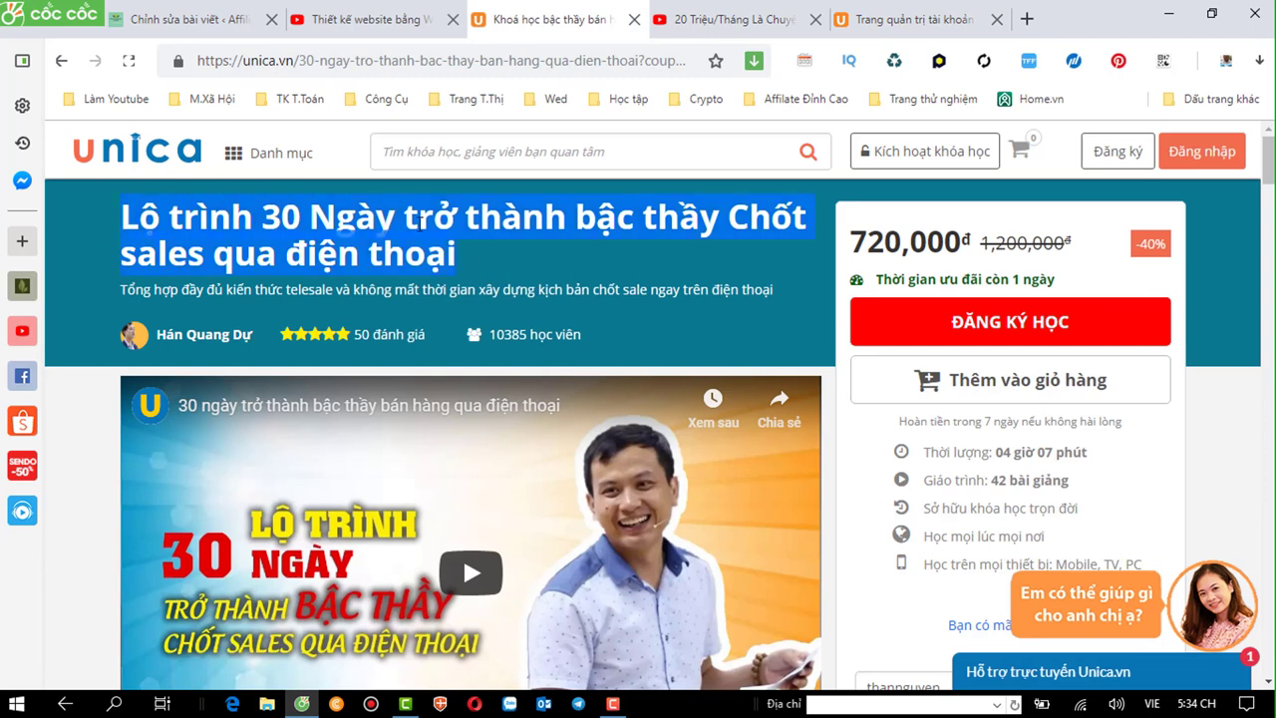
pyautogui.rightClick(471, 217)
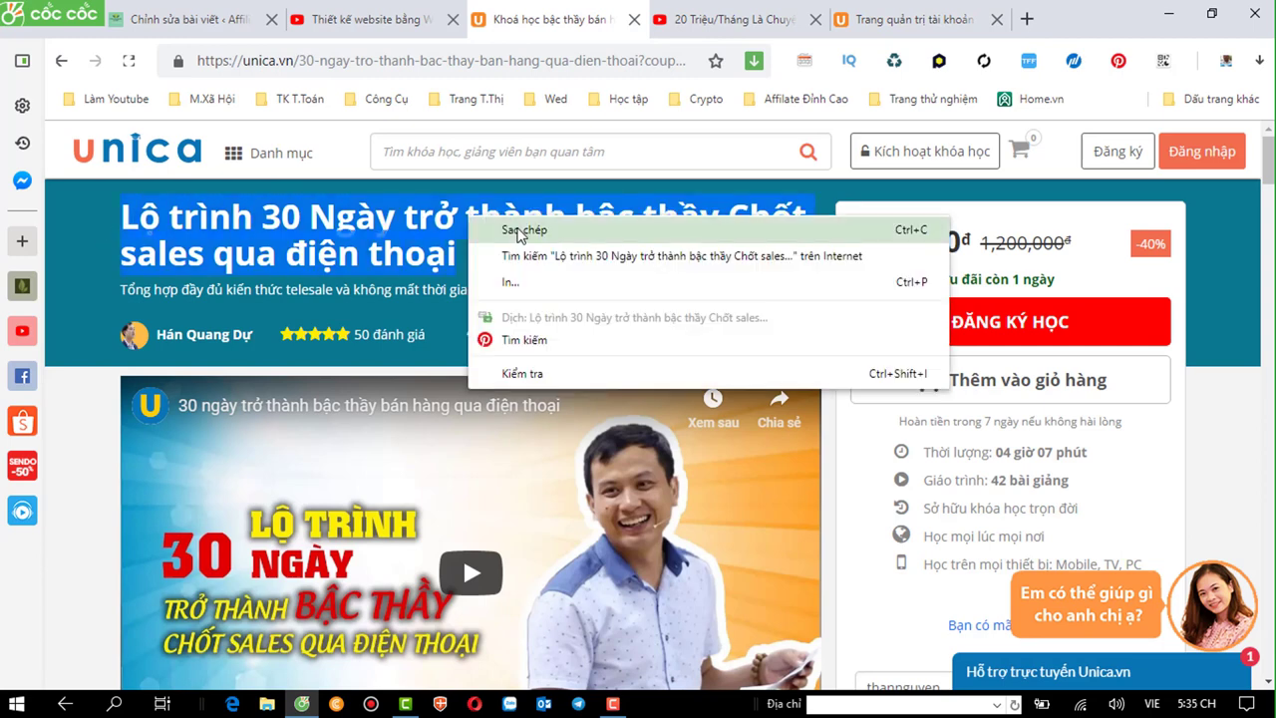
pyautogui.click(509, 227)
pyautogui.click(883, 20)
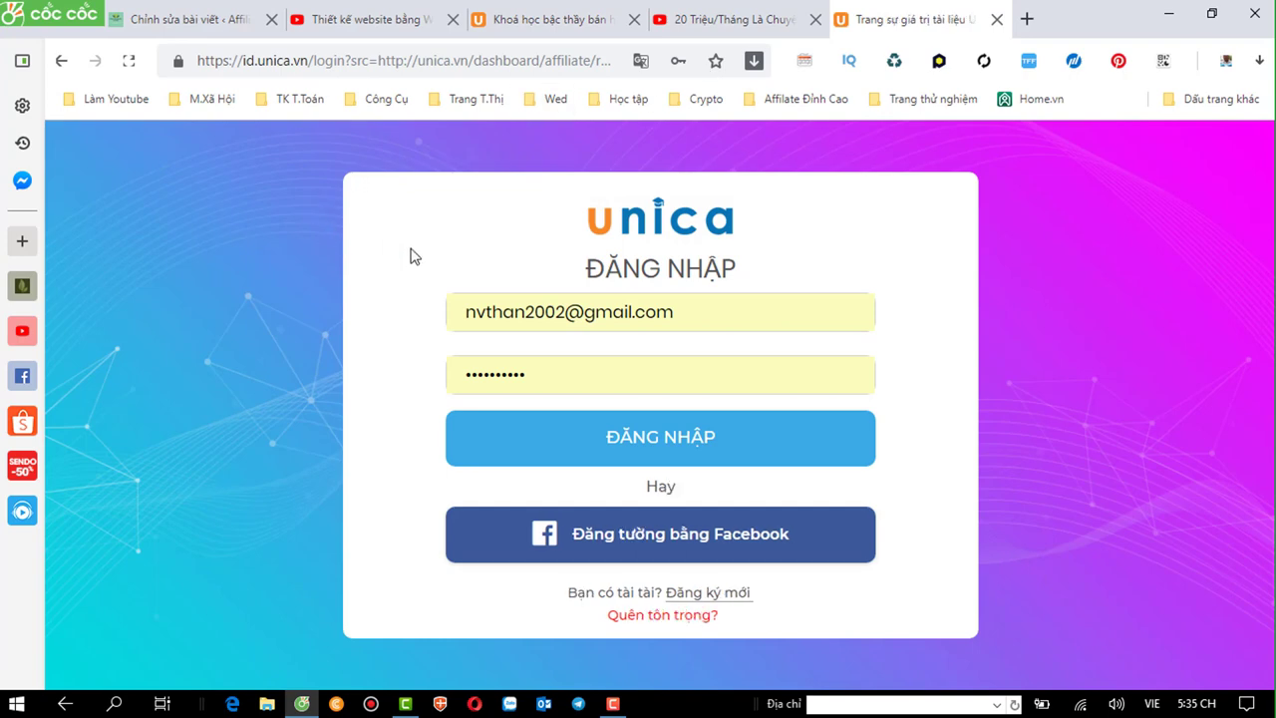
# Sign in with ĐĂNG NHẬP, search the pasted title, and open the 1,199,000đ Lộ trình 30 Ngày course.
pyautogui.click(582, 433)
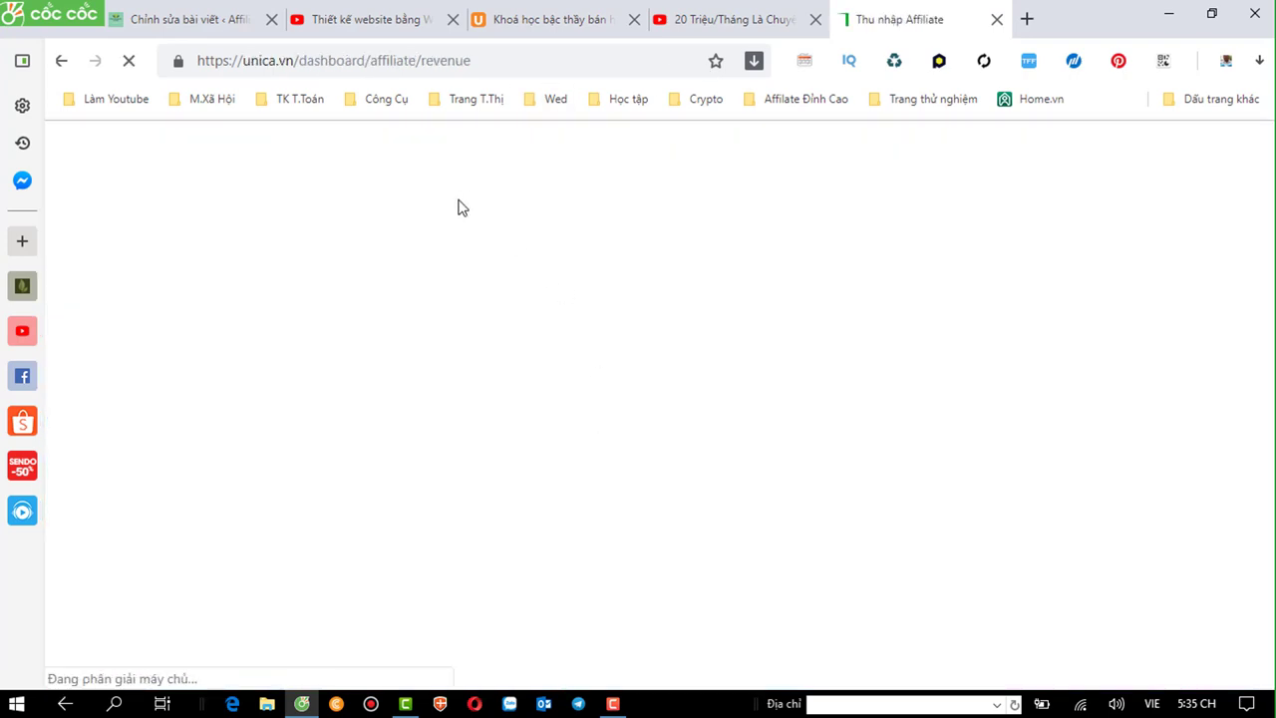
pyautogui.click(424, 149)
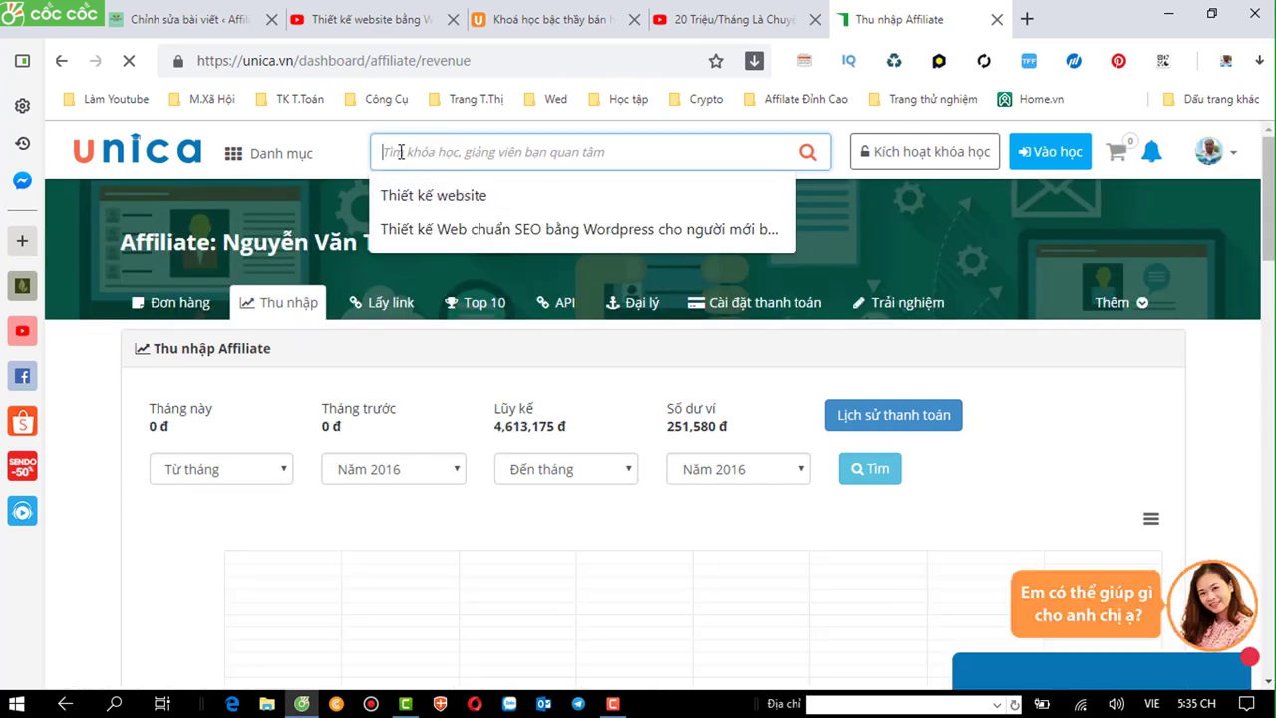
pyautogui.rightClick(400, 151)
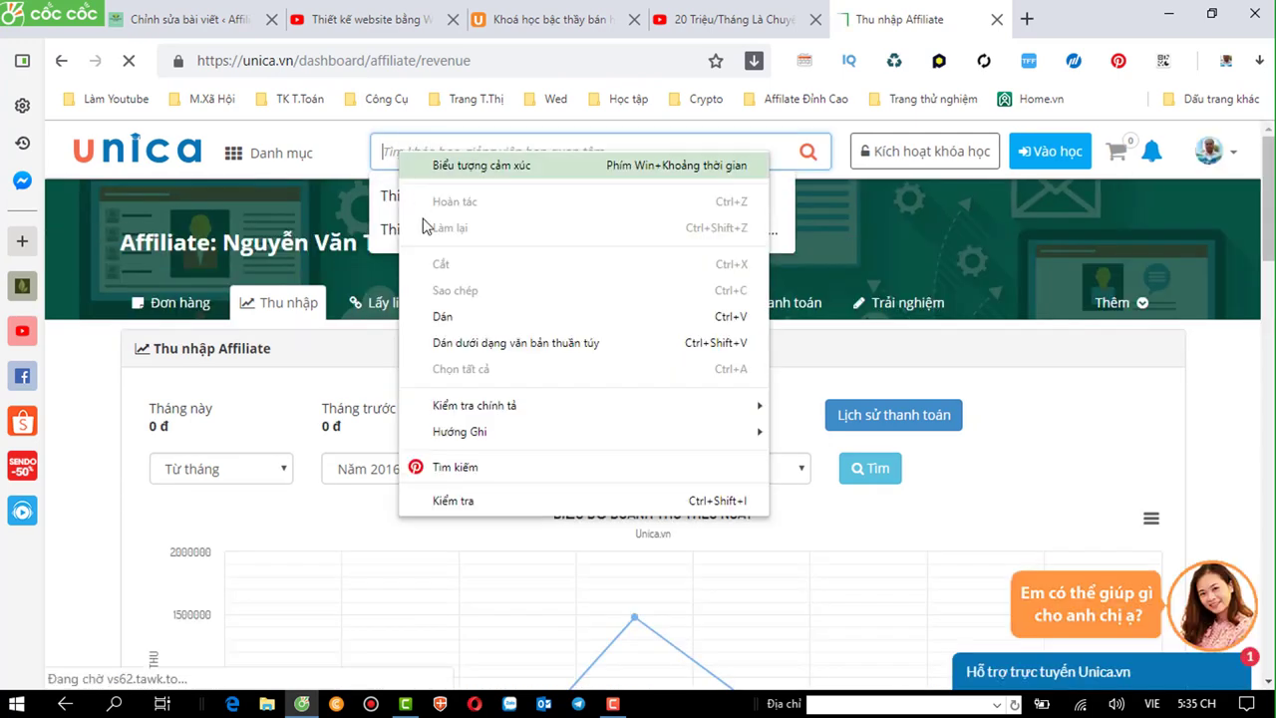
pyautogui.click(444, 316)
pyautogui.click(808, 153)
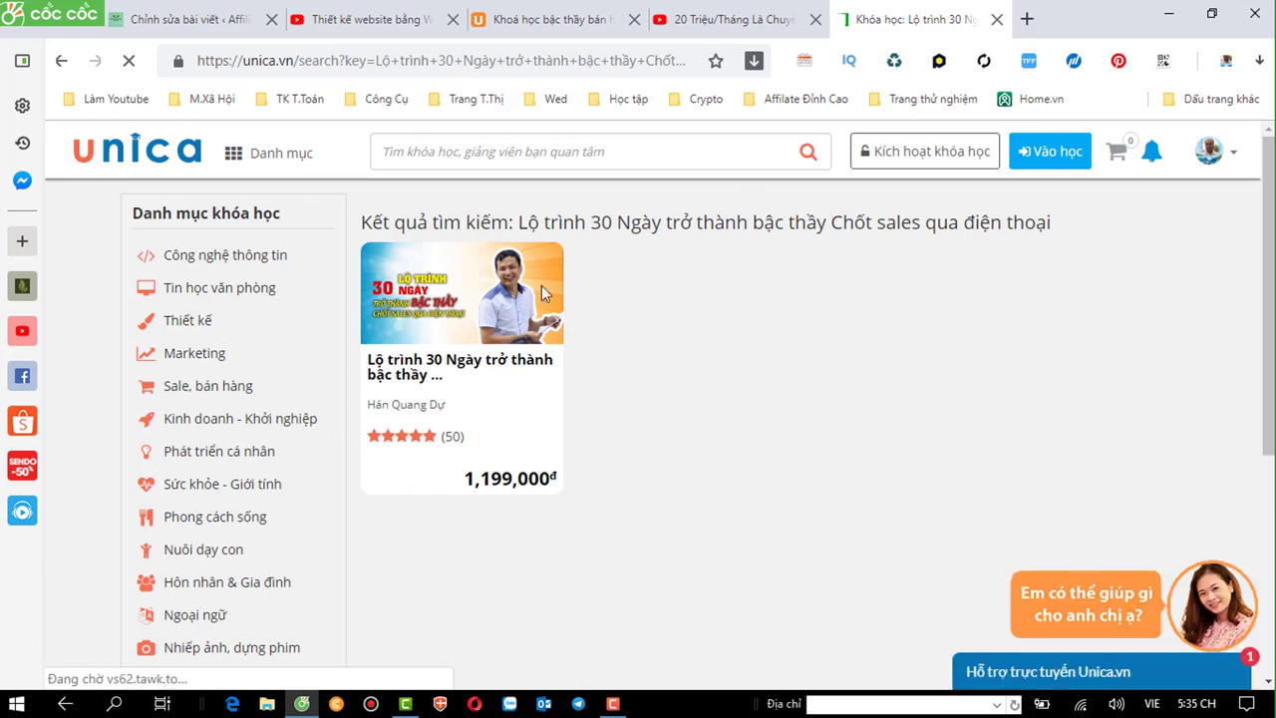
pyautogui.click(414, 367)
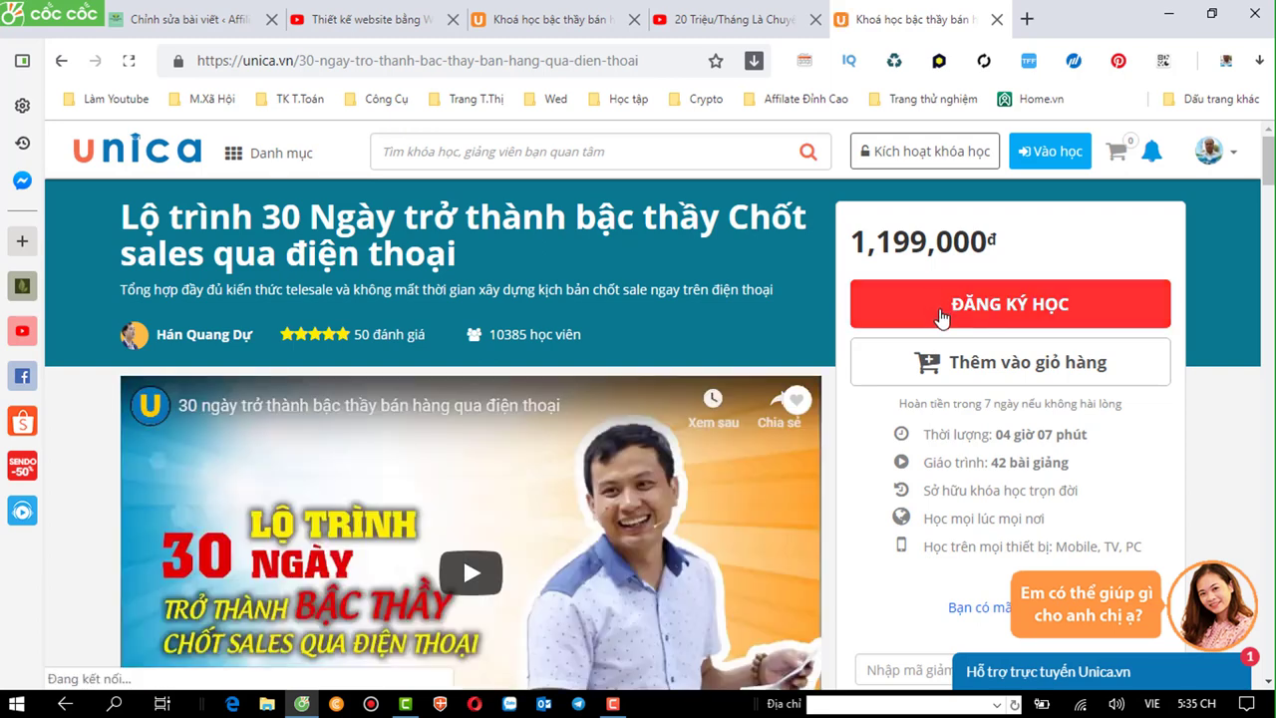
# Load the nguyenthan.com homepage from the Wed bookmark folder in the coupon course tab.
pyautogui.click(520, 18)
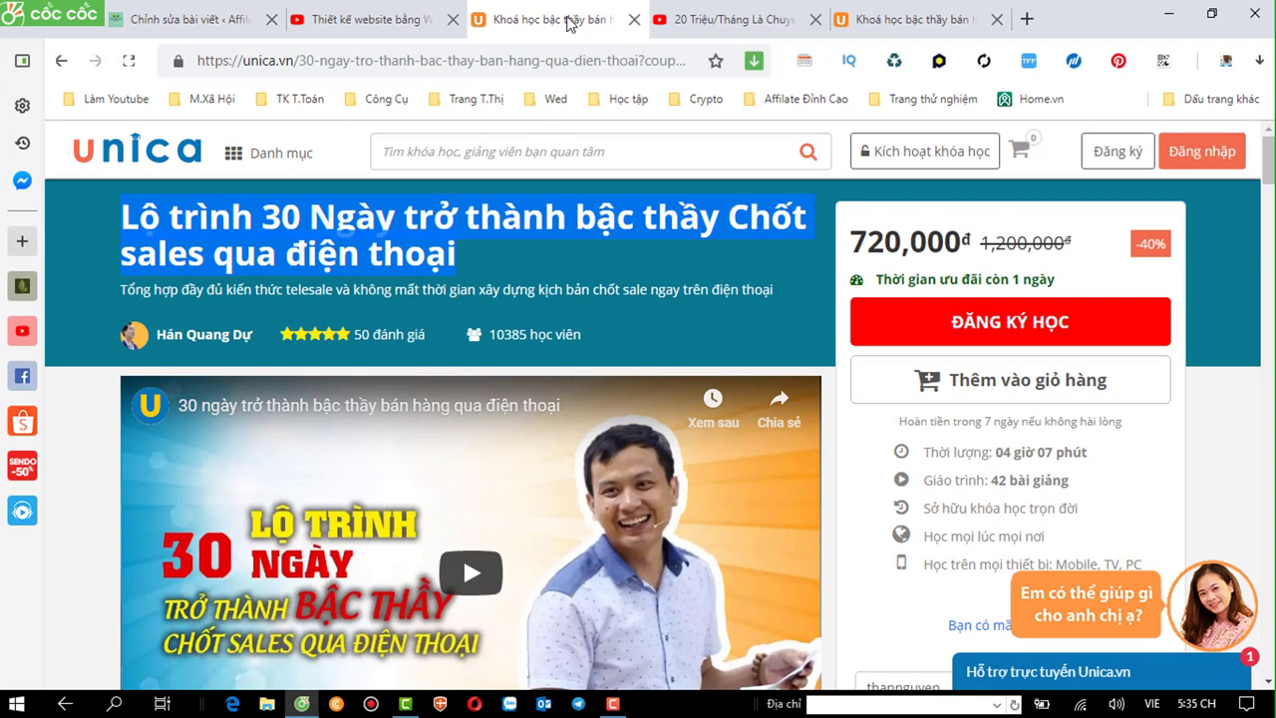
pyautogui.click(468, 104)
pyautogui.moveTo(555, 99)
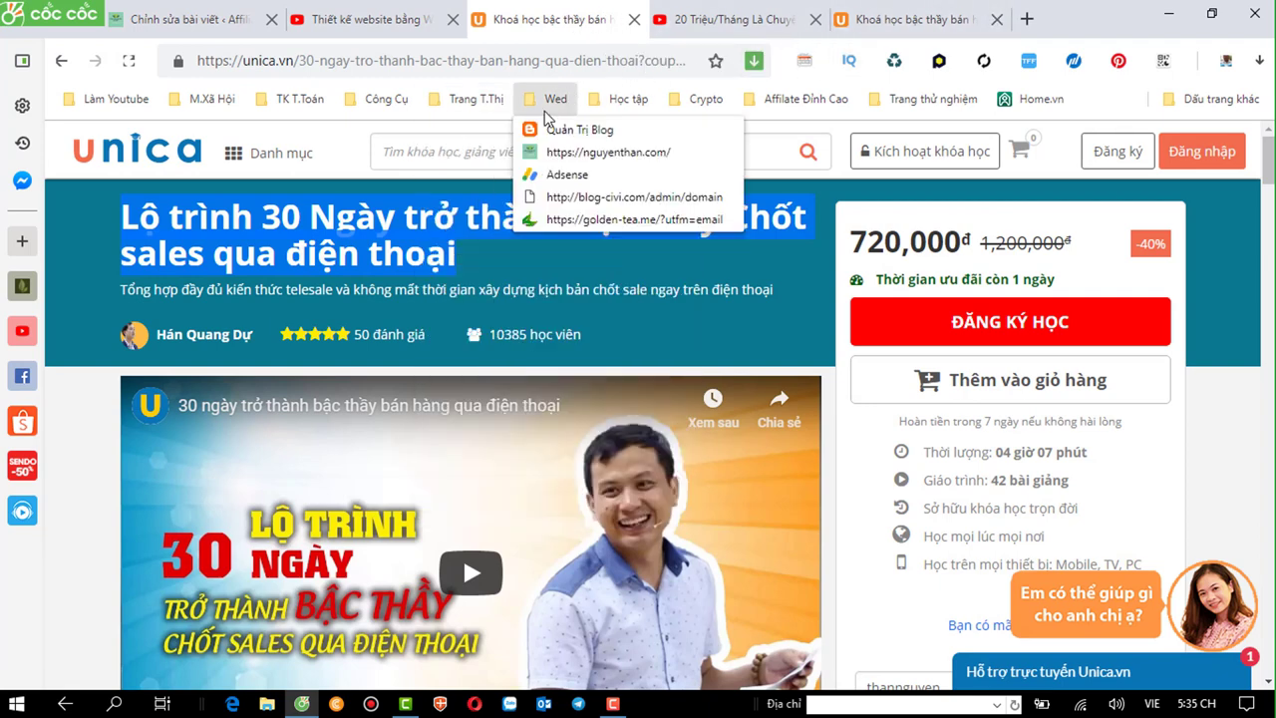
pyautogui.click(557, 155)
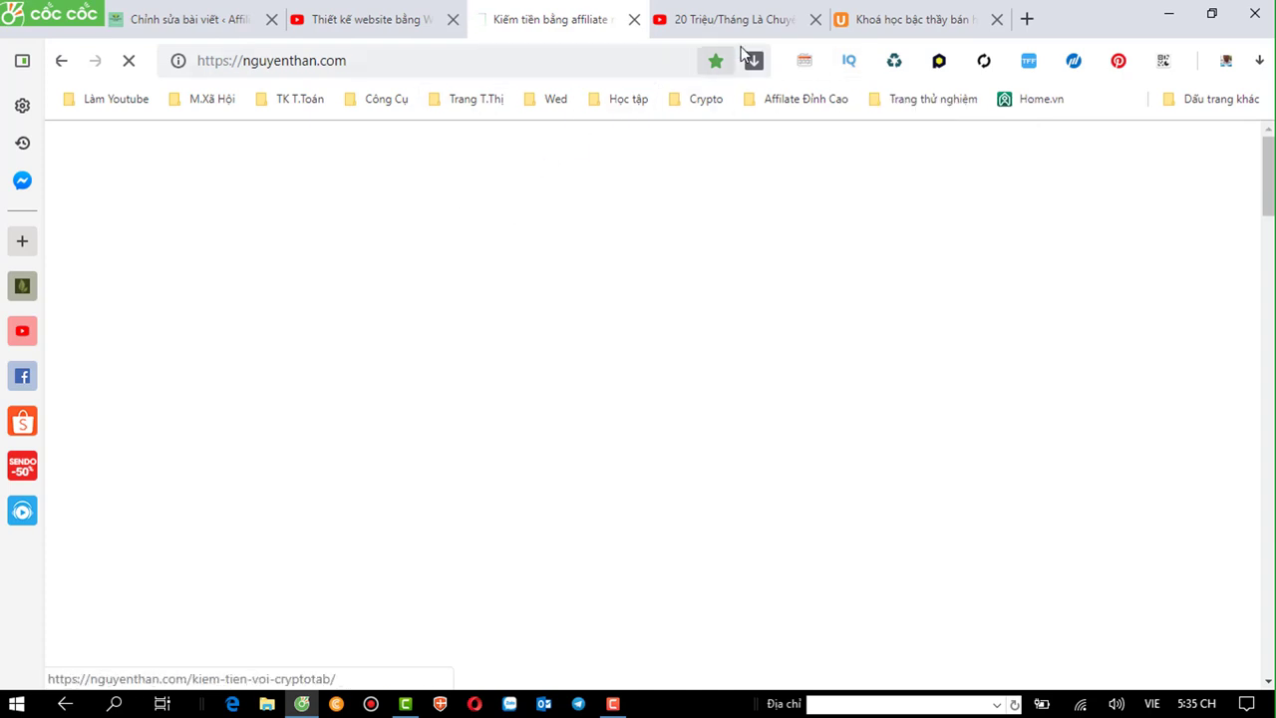
# Scroll the nguyenthan.com homepage down to the footer and back up to the header.
pyautogui.click(902, 19)
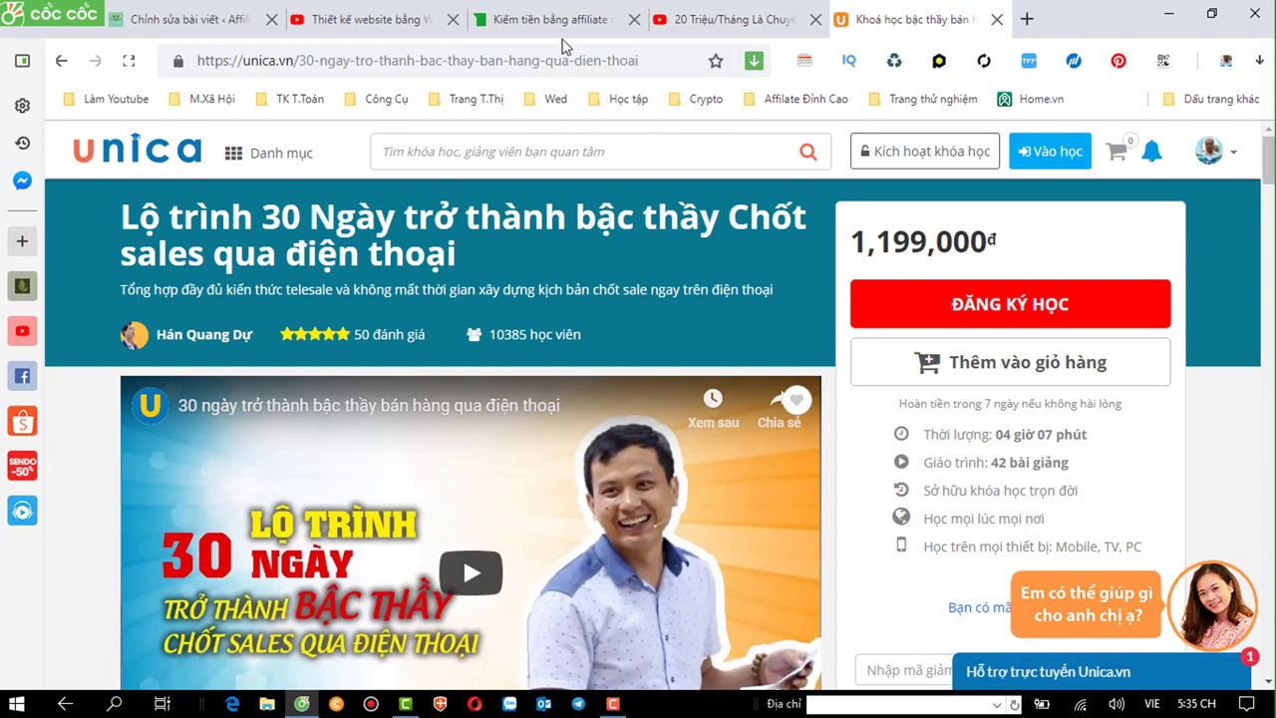
pyautogui.click(516, 16)
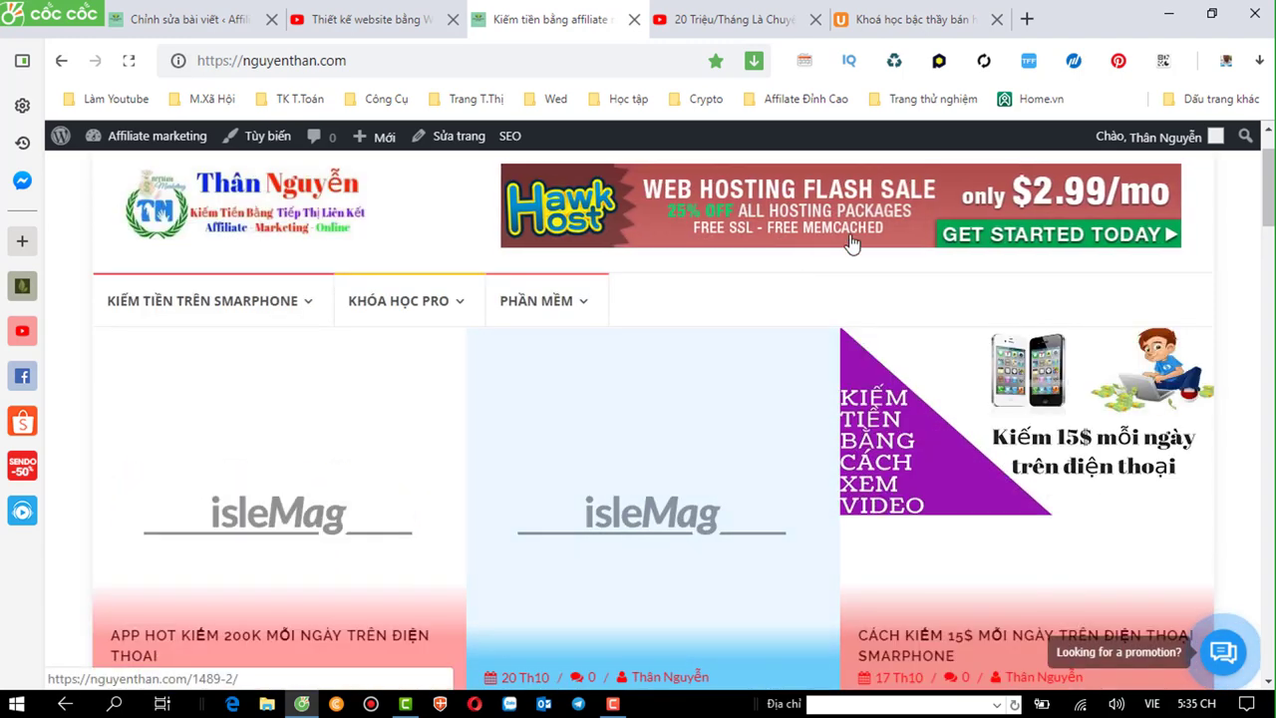
pyautogui.scroll(1, 617, 217)
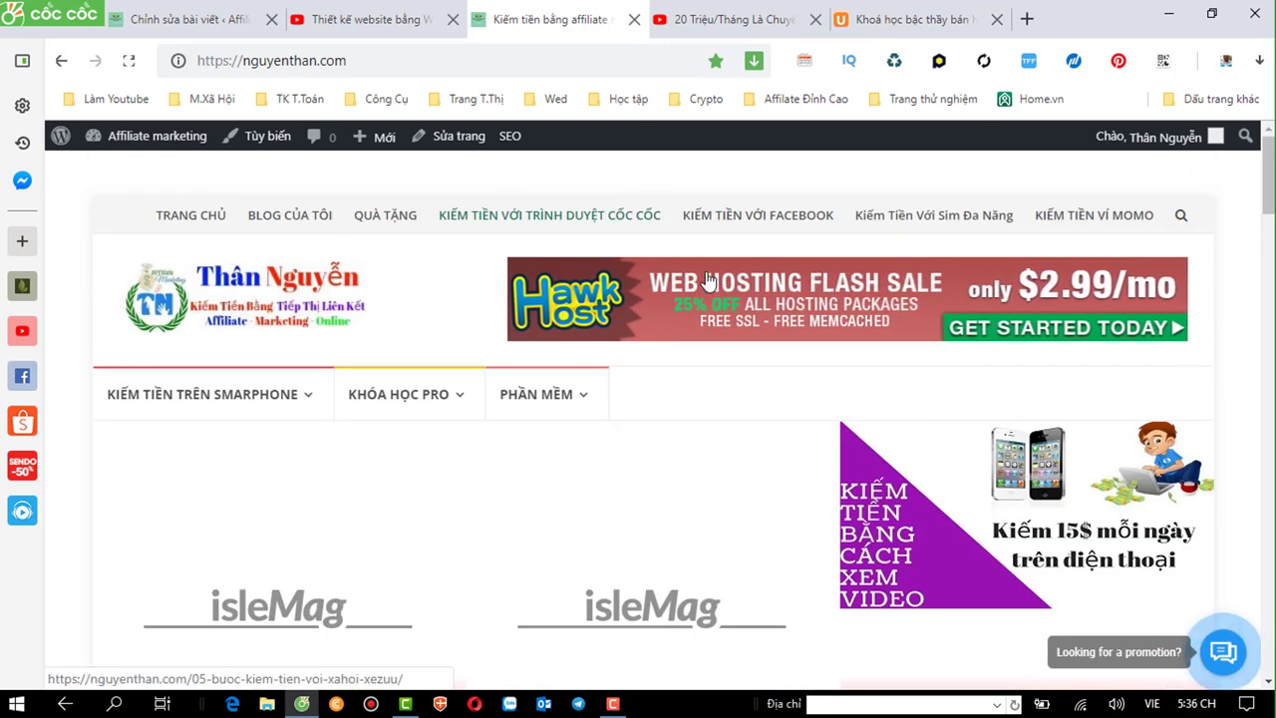
pyautogui.scroll(-1, 764, 305)
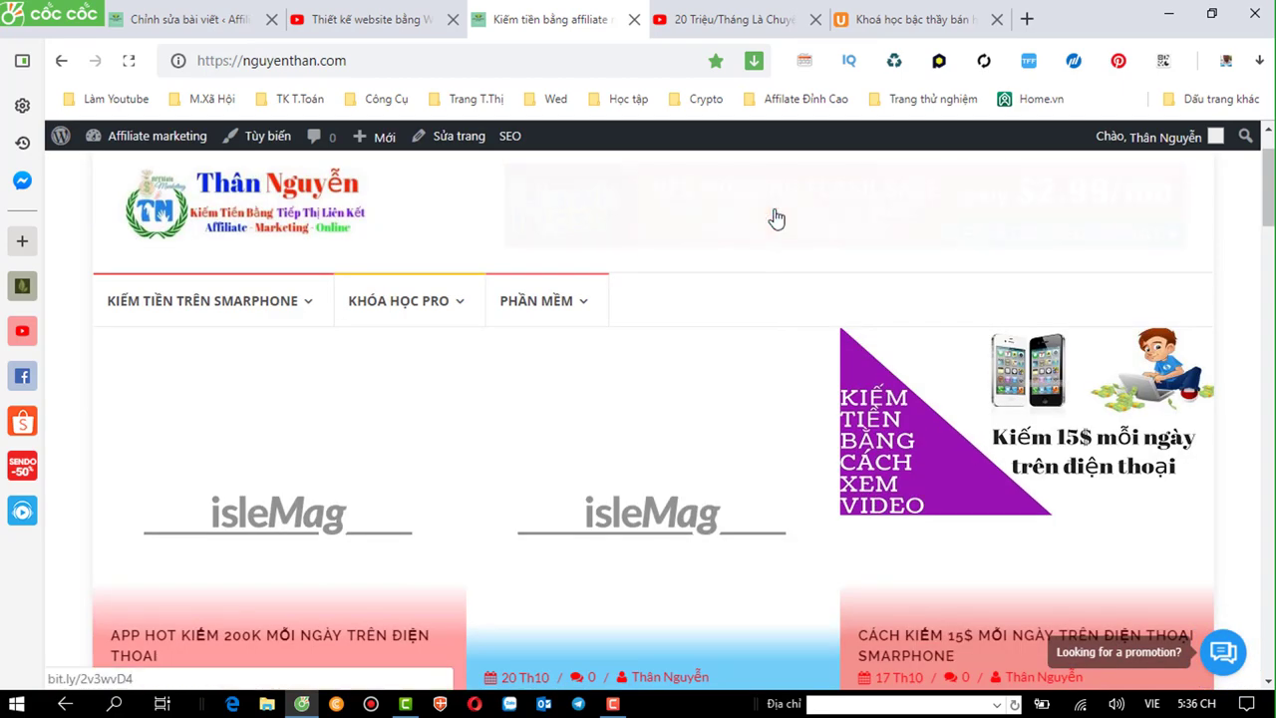
pyautogui.scroll(-3, 777, 218)
pyautogui.scroll(-1, 776, 218)
pyautogui.scroll(-1, 776, 217)
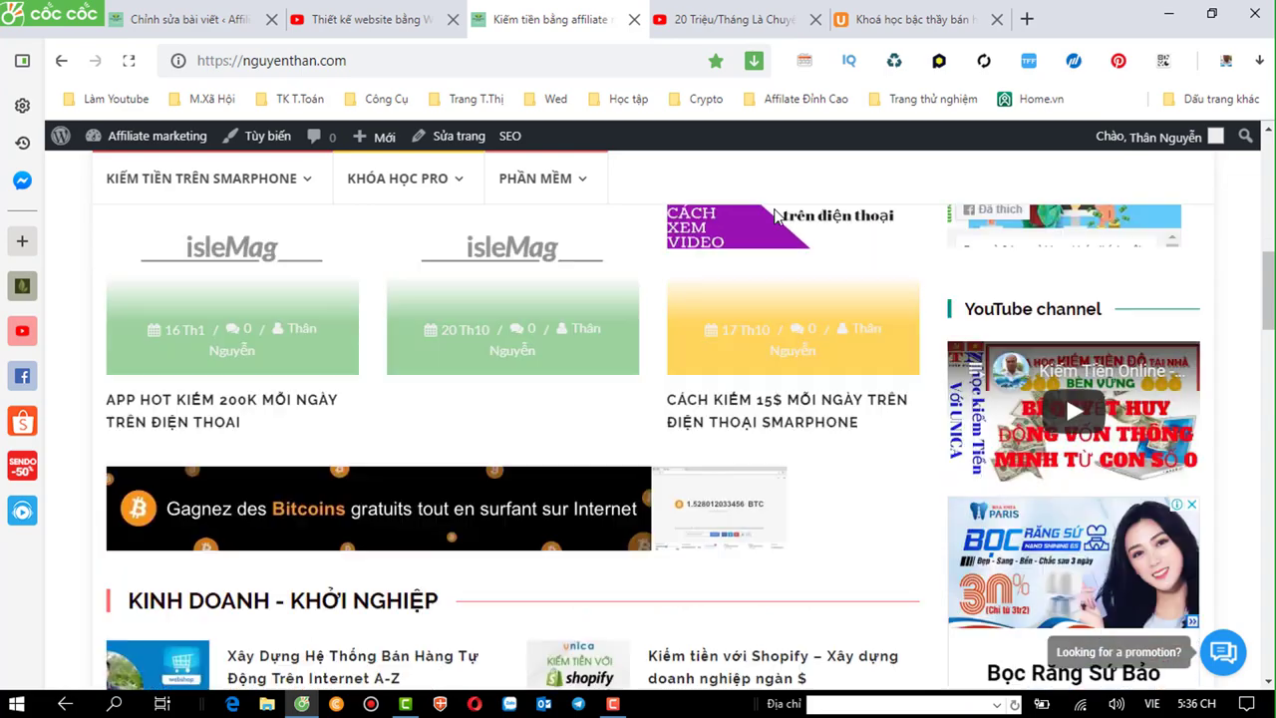
pyautogui.scroll(-3, 777, 217)
pyautogui.scroll(-3, 777, 217)
pyautogui.scroll(2, 777, 217)
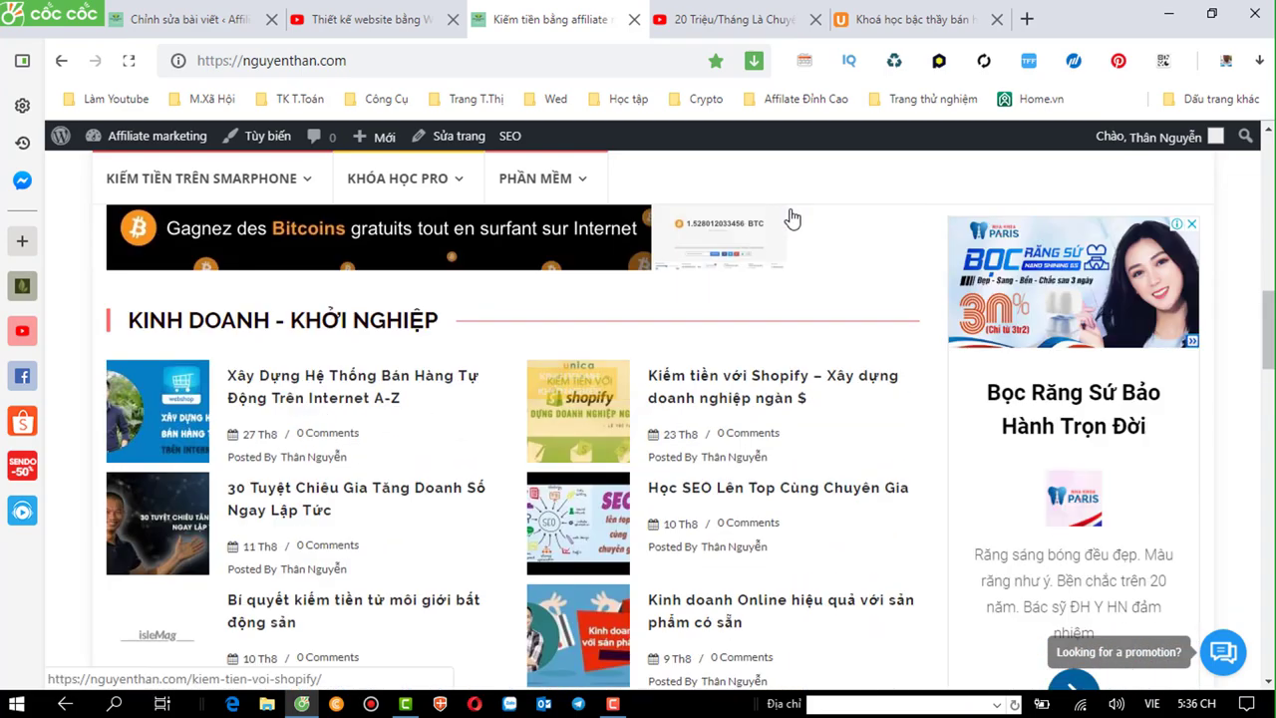
pyautogui.scroll(-3, 1077, 389)
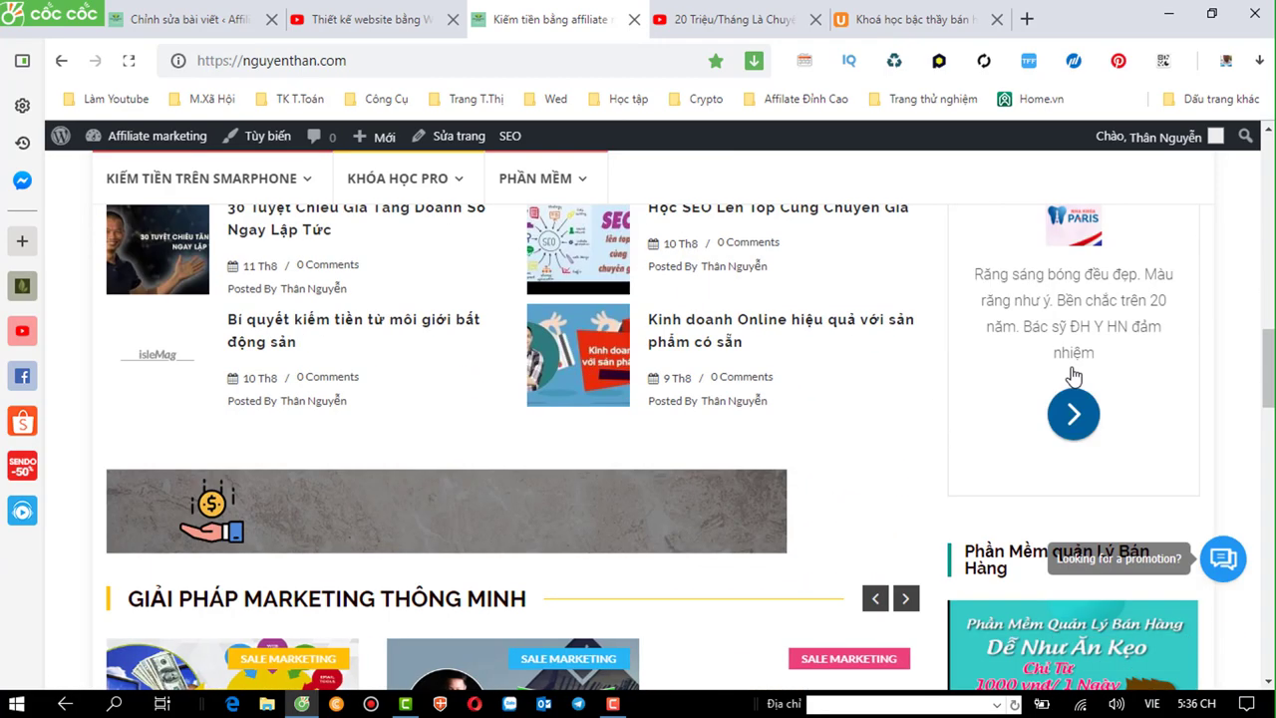
pyautogui.scroll(-4, 1069, 374)
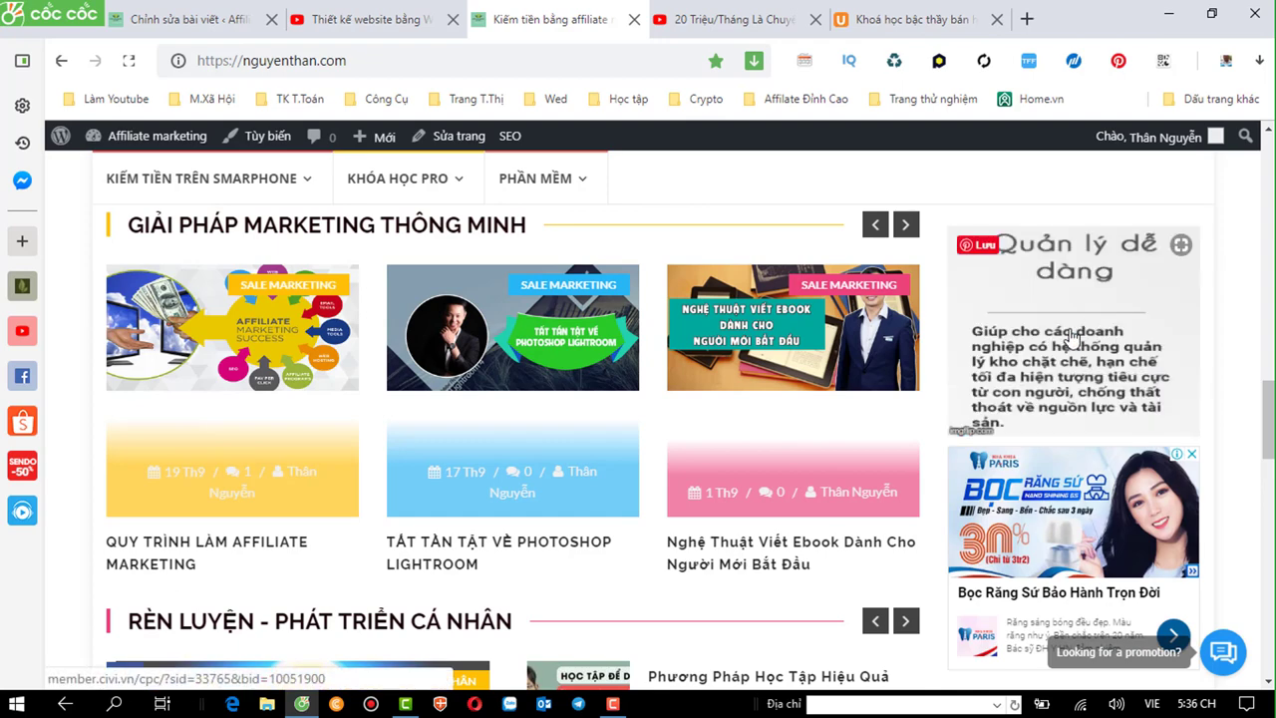
pyautogui.scroll(-1, 1067, 354)
pyautogui.scroll(-2, 1067, 349)
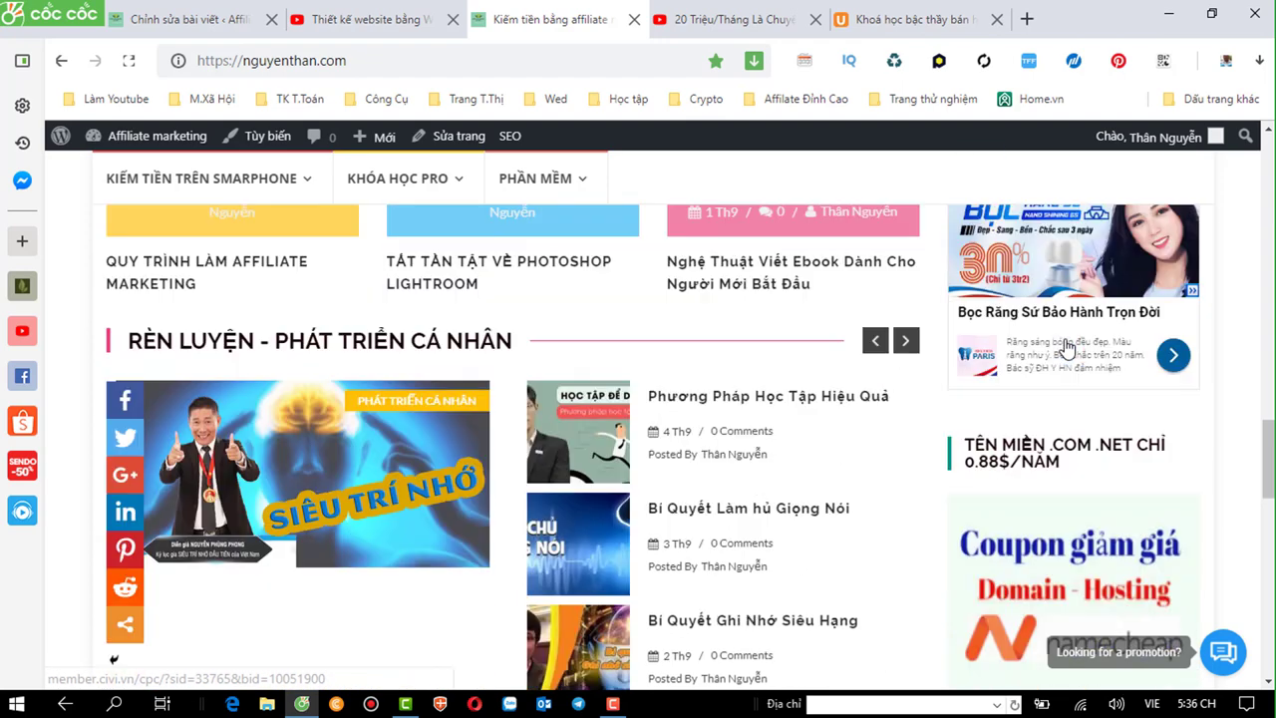
pyautogui.scroll(-3, 1065, 349)
pyautogui.scroll(2, 1062, 364)
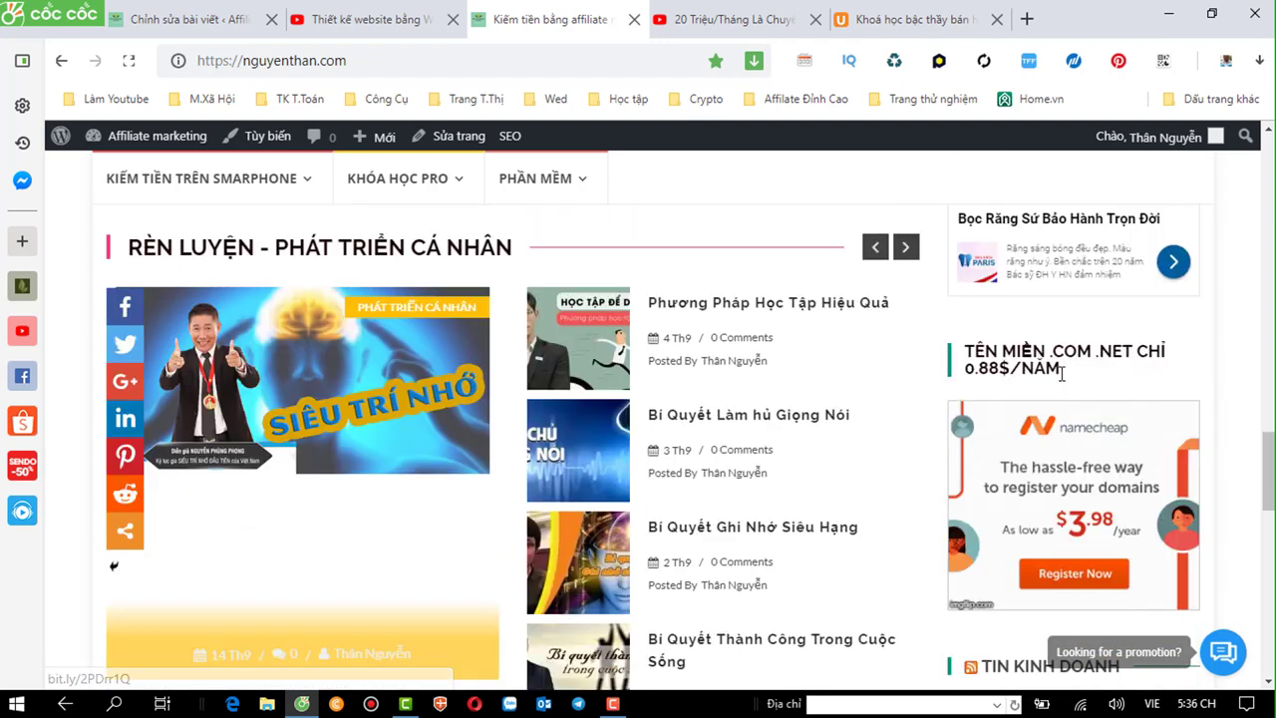
pyautogui.scroll(-1, 1059, 382)
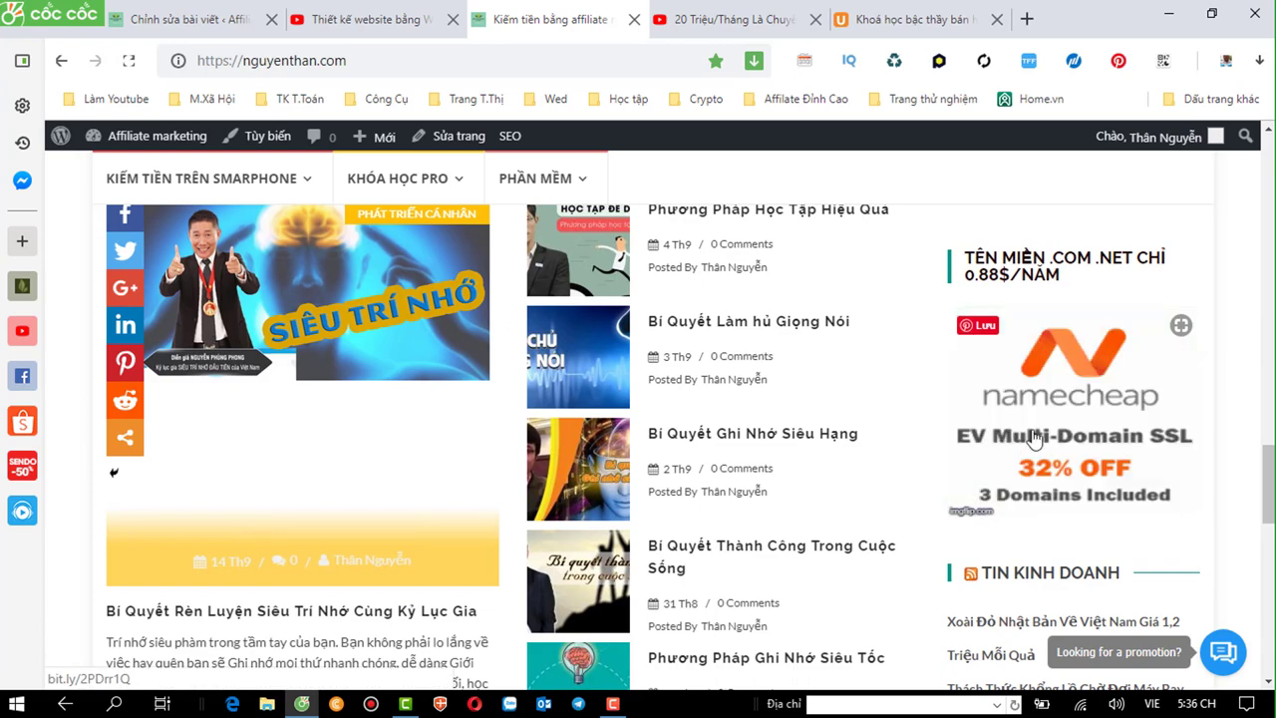
pyautogui.scroll(-2, 1034, 439)
pyautogui.scroll(-1, 1035, 439)
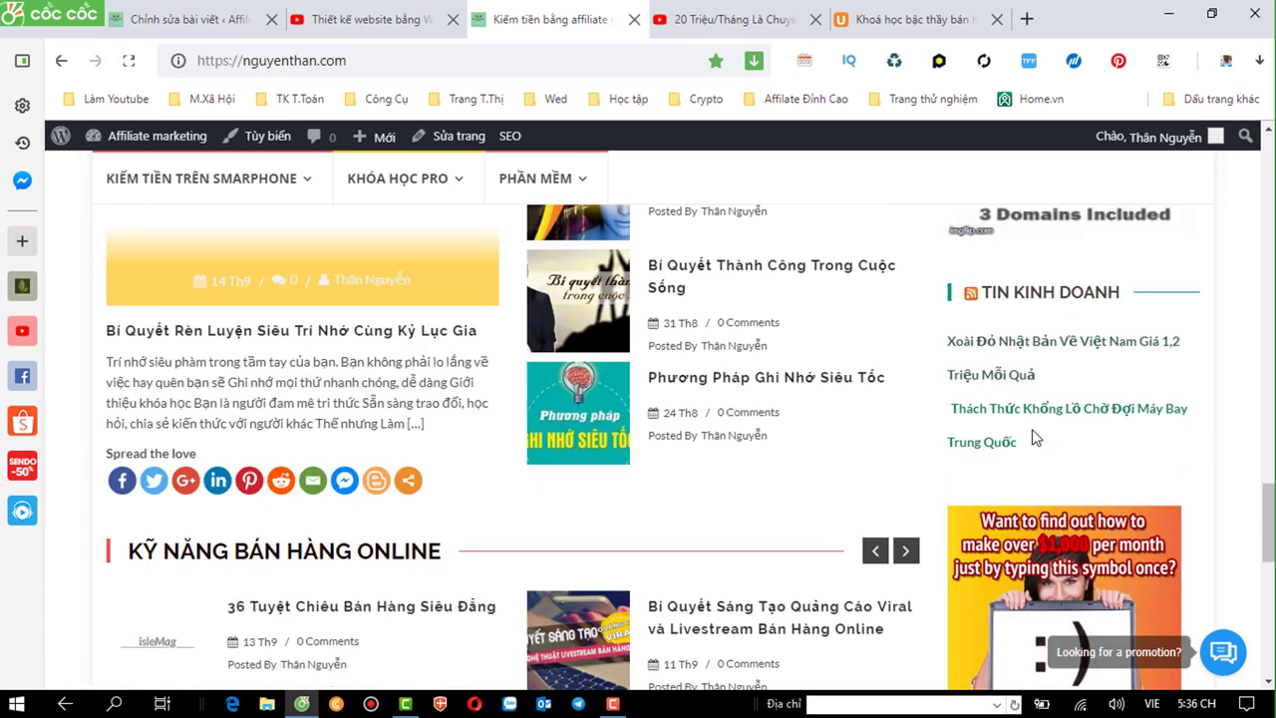
pyautogui.scroll(2, 1034, 439)
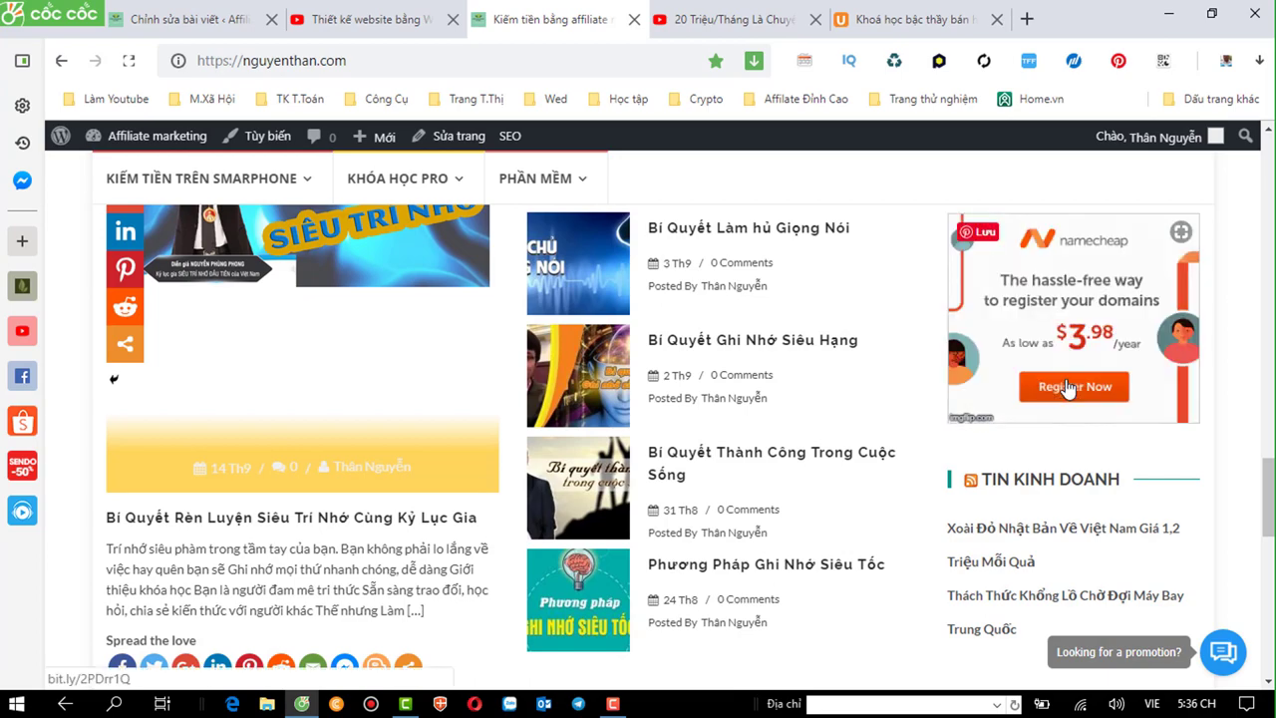
pyautogui.scroll(-3, 1067, 387)
pyautogui.scroll(-2, 1067, 387)
pyautogui.scroll(-3, 1067, 389)
pyautogui.scroll(-2, 1067, 387)
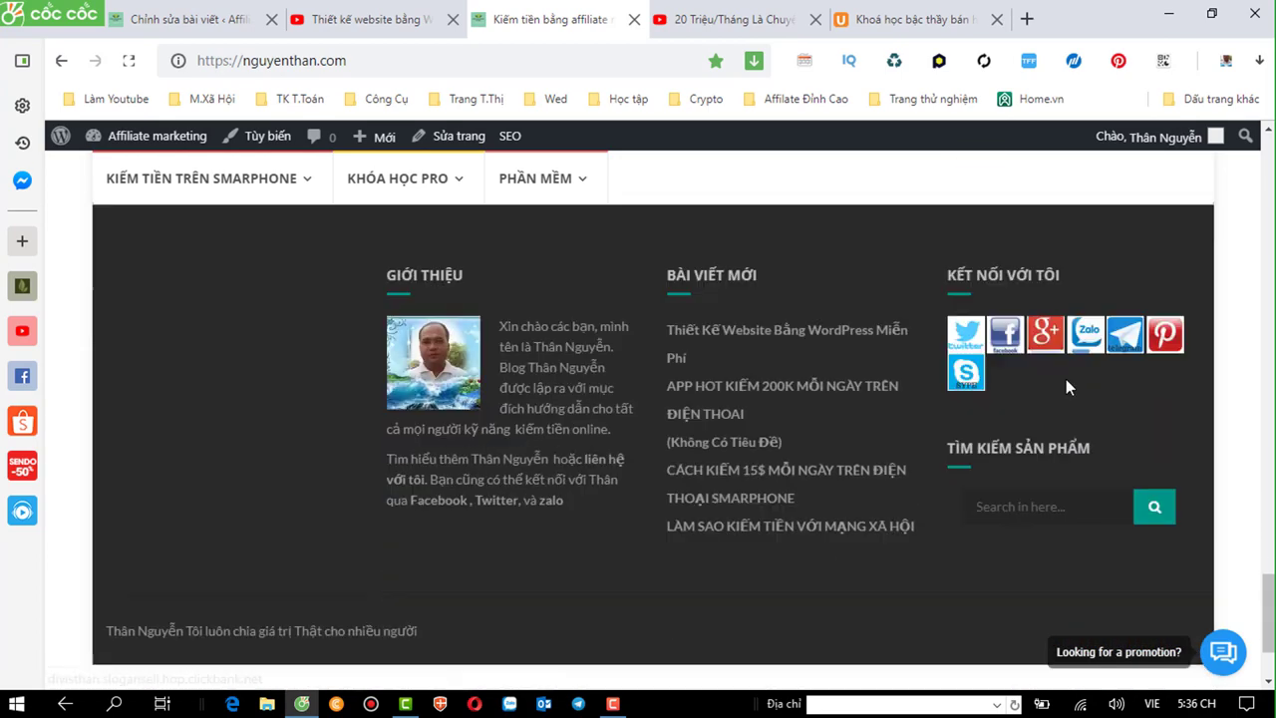
pyautogui.scroll(-2, 1066, 387)
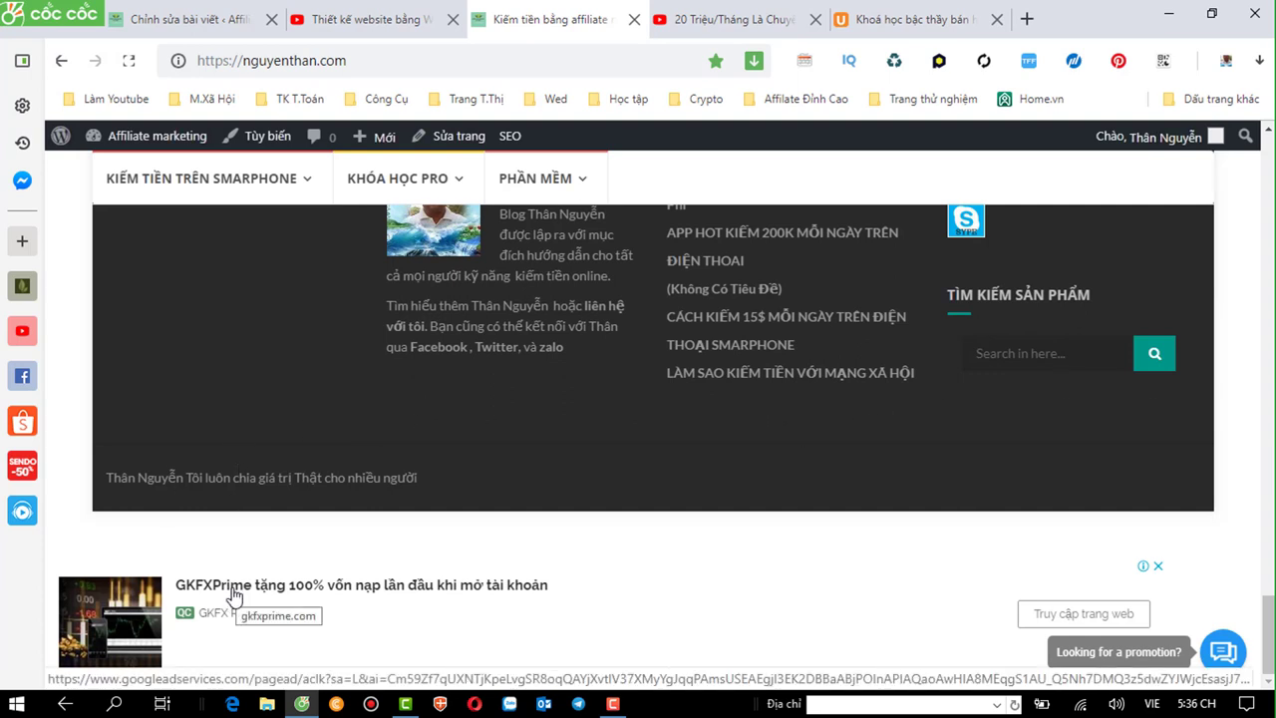
pyautogui.scroll(5, 234, 595)
pyautogui.scroll(5, 235, 594)
pyautogui.scroll(5, 238, 593)
pyautogui.scroll(5, 239, 596)
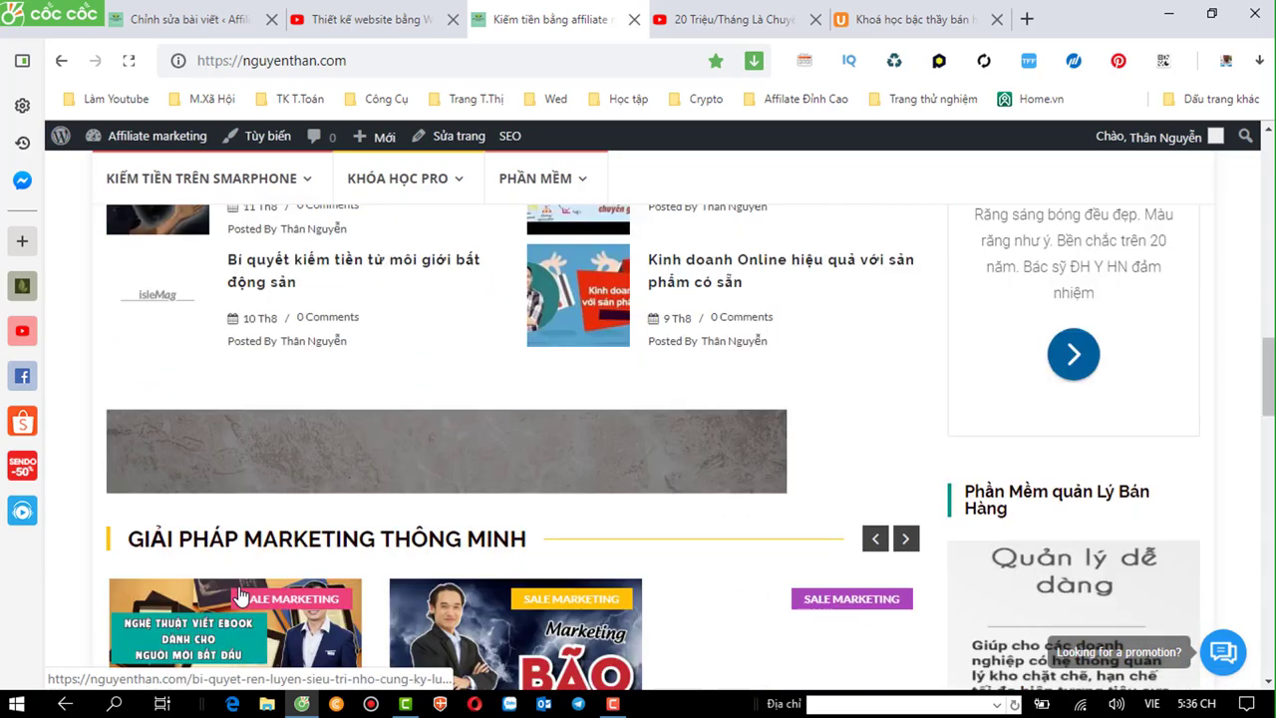
pyautogui.scroll(5, 239, 597)
pyautogui.scroll(5, 241, 595)
pyautogui.scroll(5, 243, 585)
pyautogui.scroll(3, 244, 593)
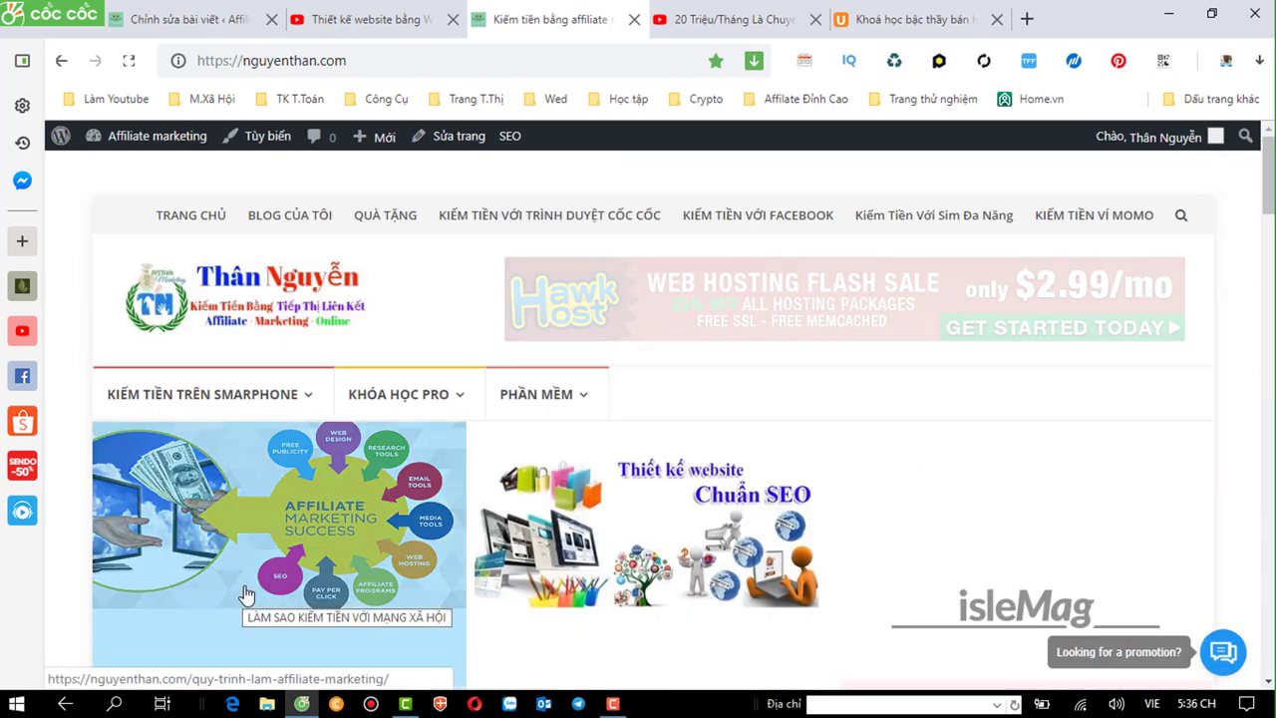
pyautogui.scroll(-2, 243, 594)
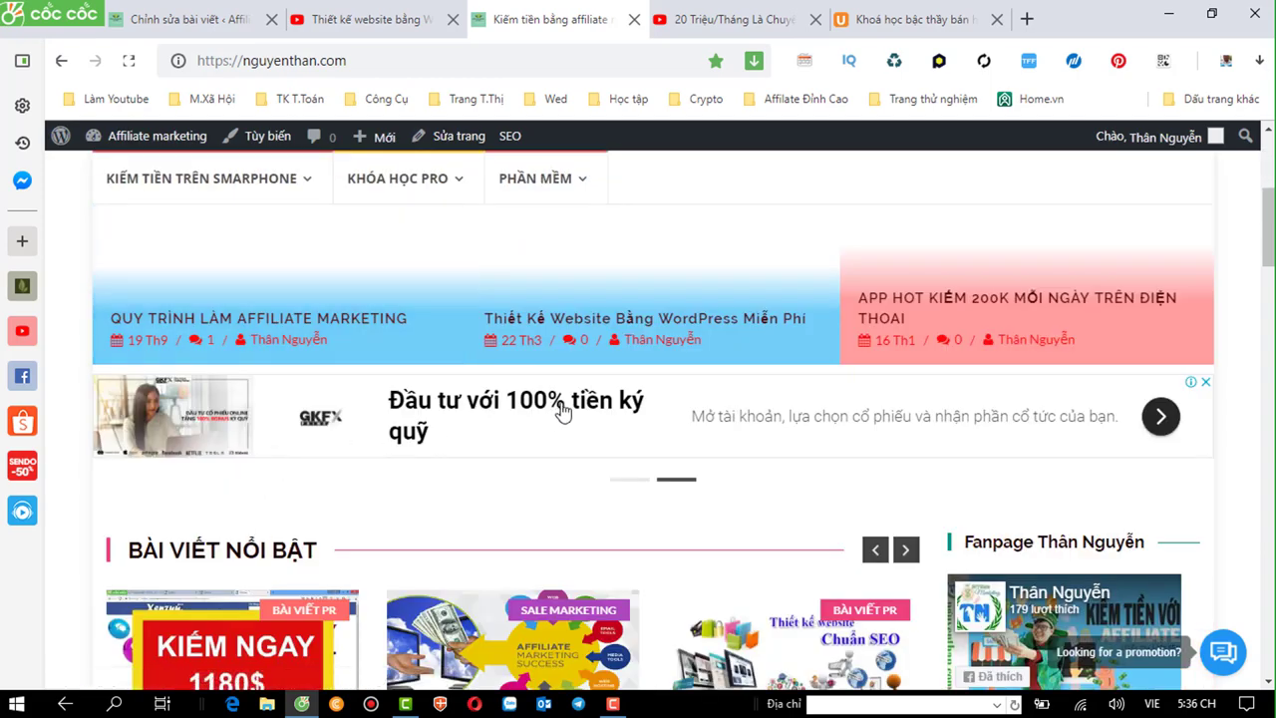
# Update the course review post with Cập nhật, bringing it to 7 revisions.
pyautogui.click(217, 24)
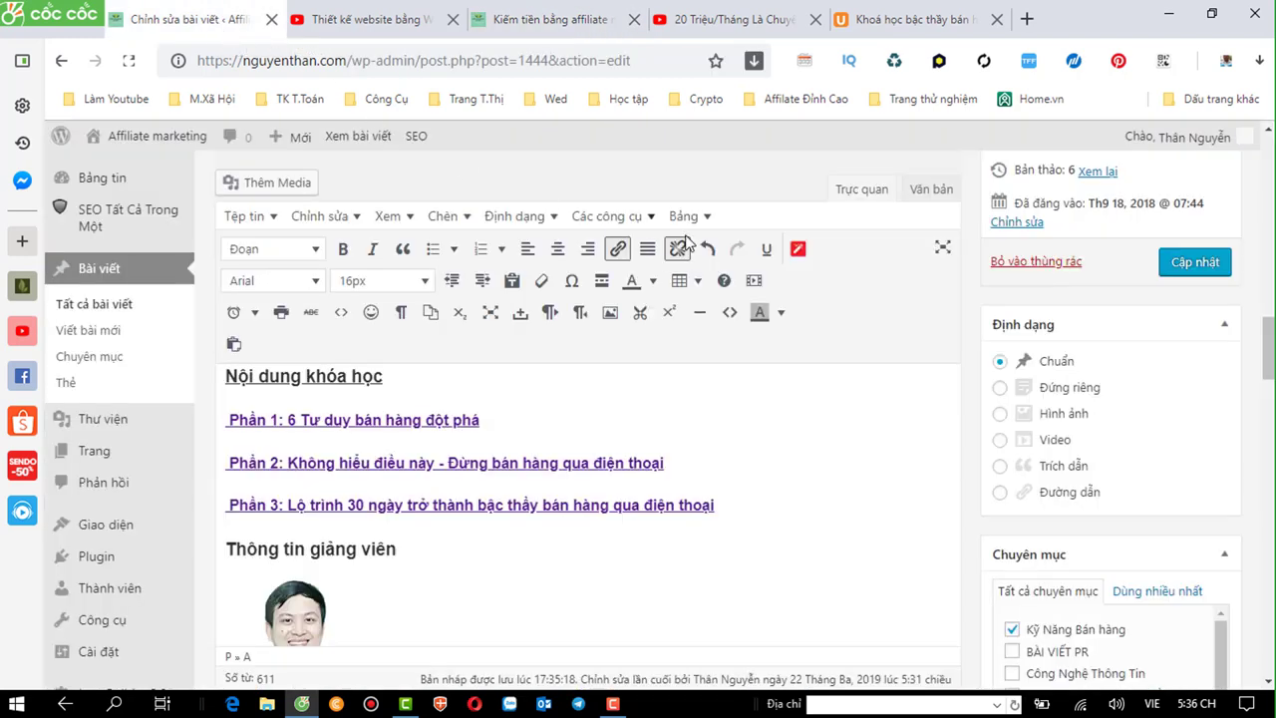
pyautogui.scroll(2, 607, 366)
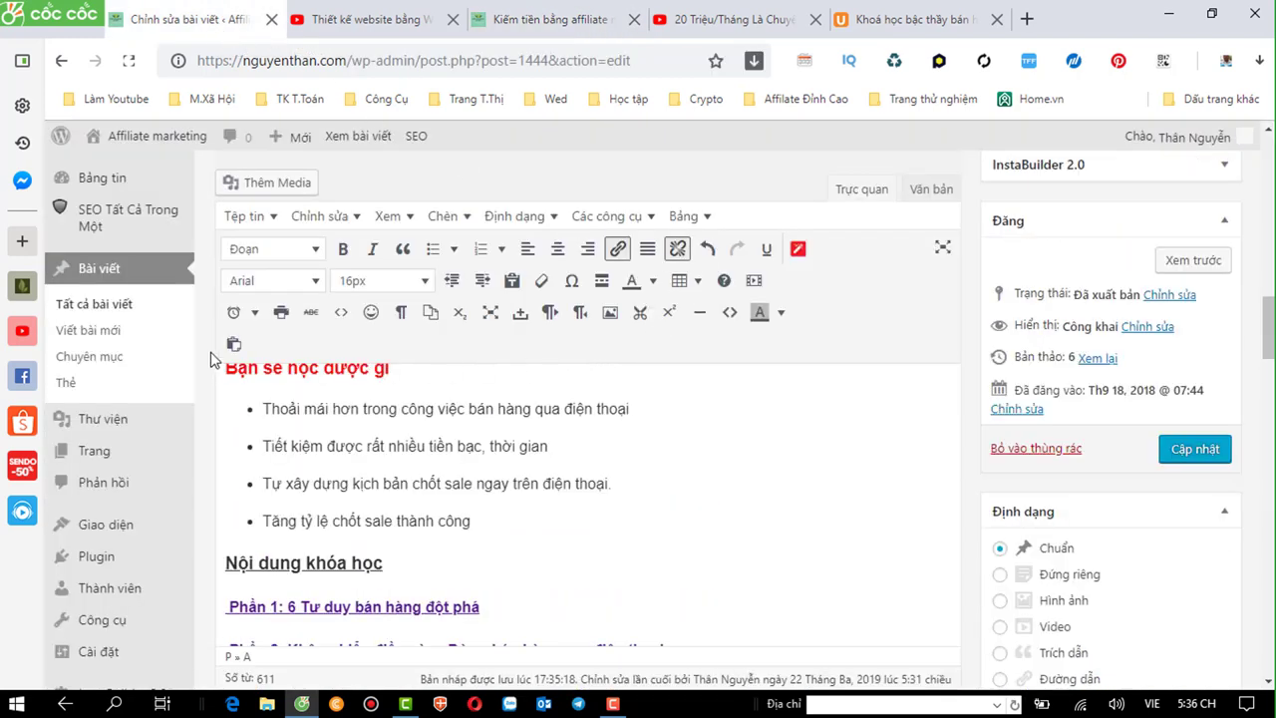
pyautogui.scroll(1, 227, 372)
pyautogui.scroll(2, 266, 370)
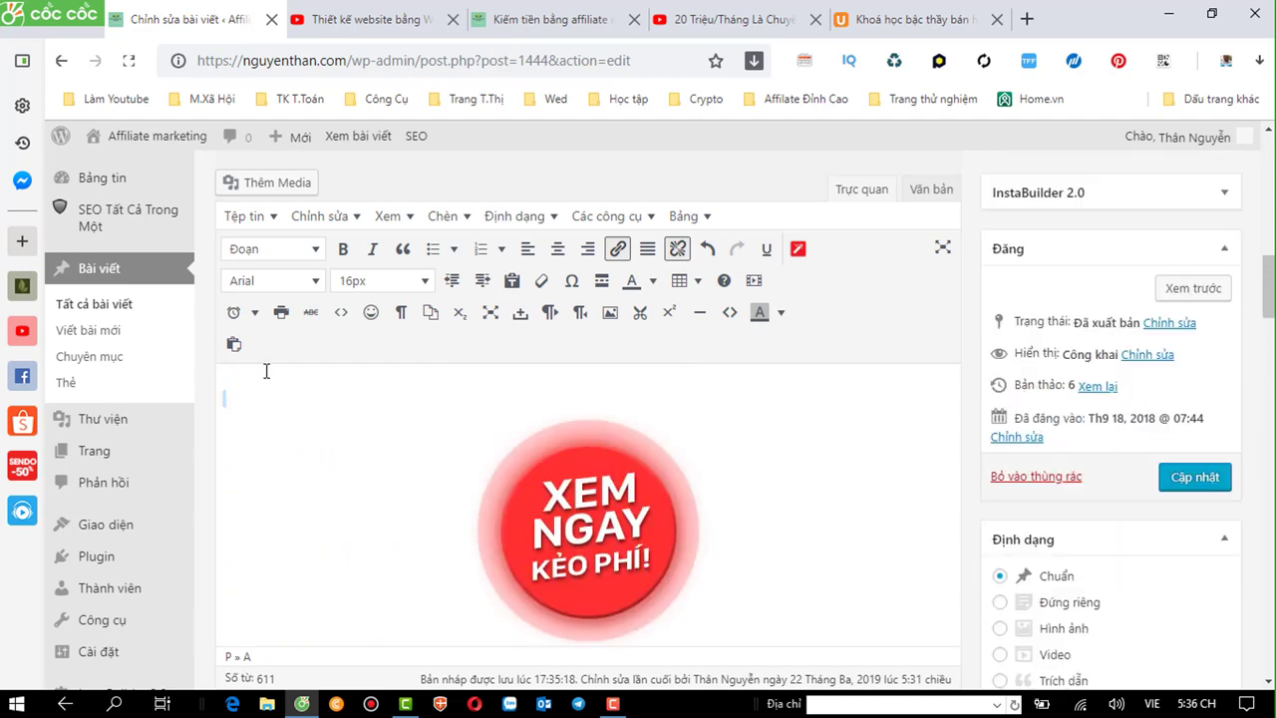
pyautogui.scroll(3, 569, 401)
pyautogui.scroll(2, 573, 407)
pyautogui.scroll(3, 573, 407)
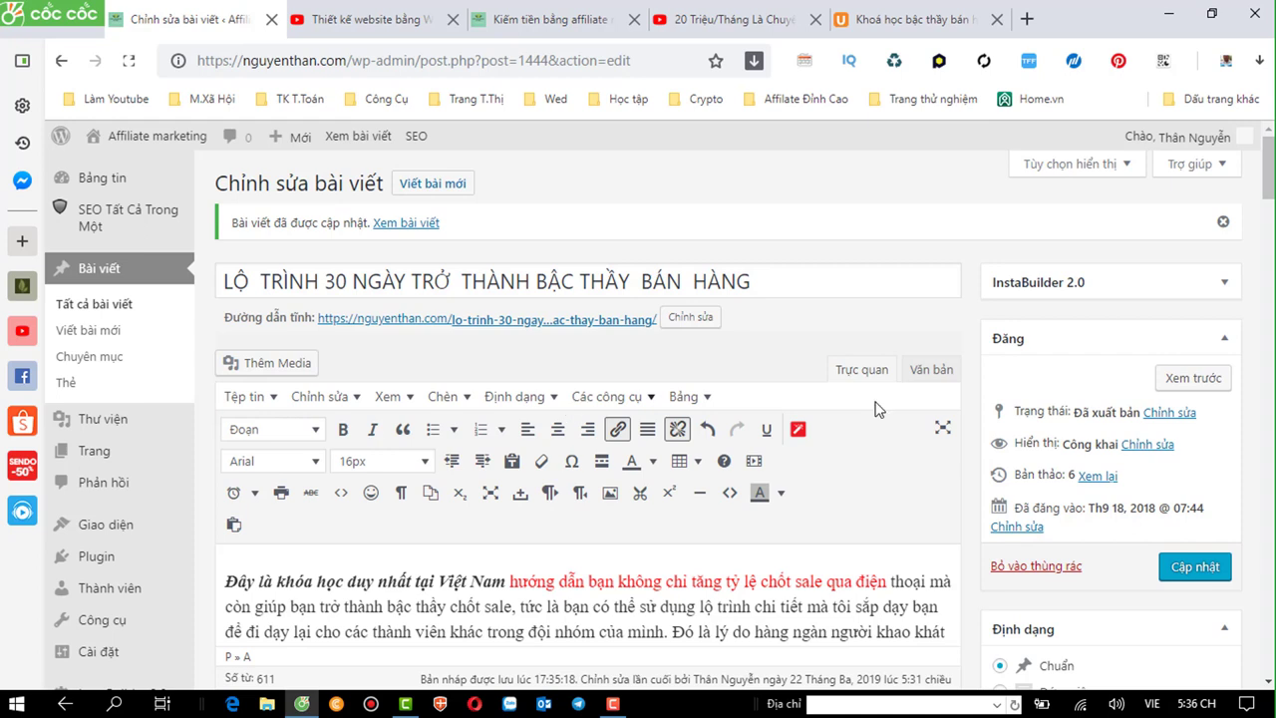
pyautogui.click(1201, 567)
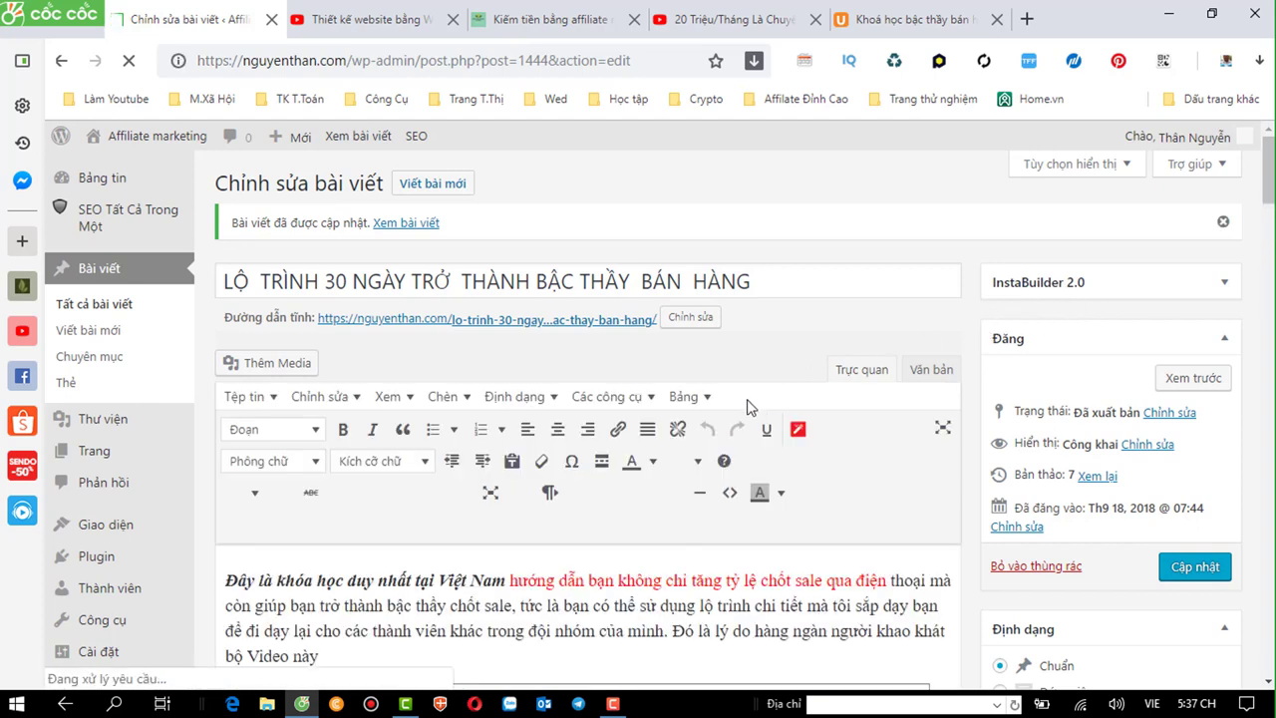
# Open the Xenzuu earnings article from the header menu and scroll through its commission-type sections.
pyautogui.click(557, 22)
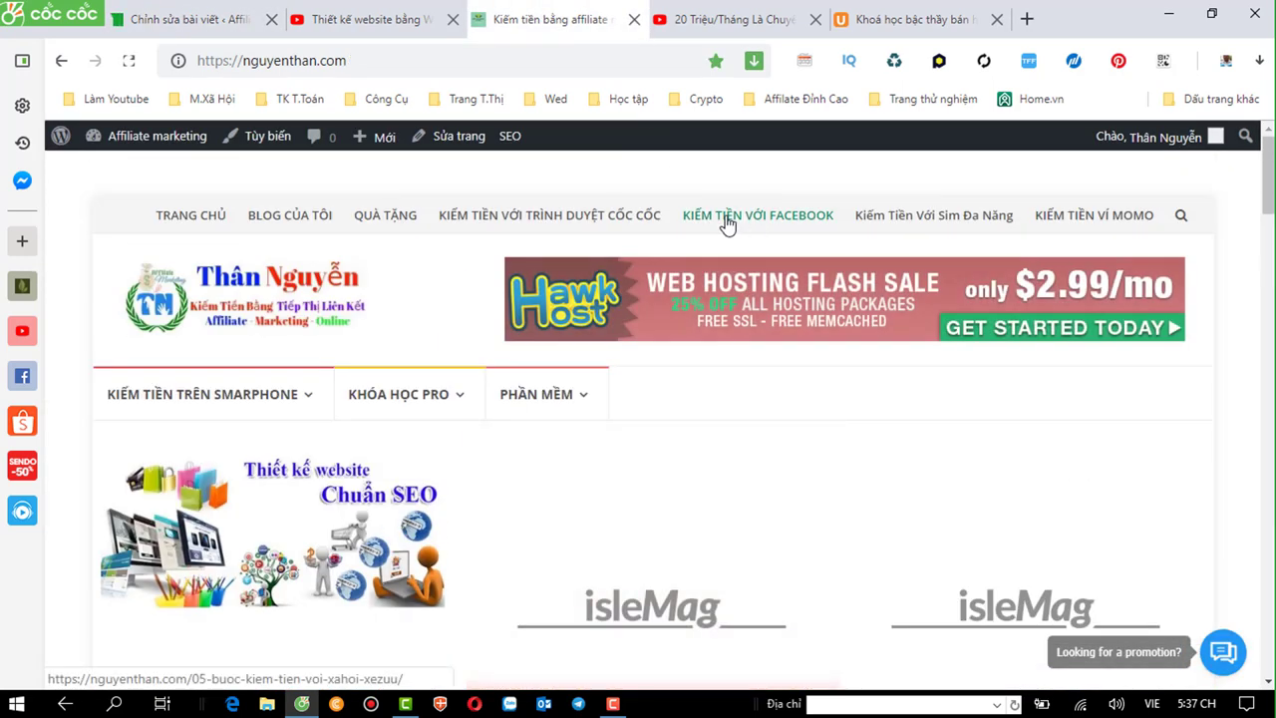
pyautogui.click(728, 225)
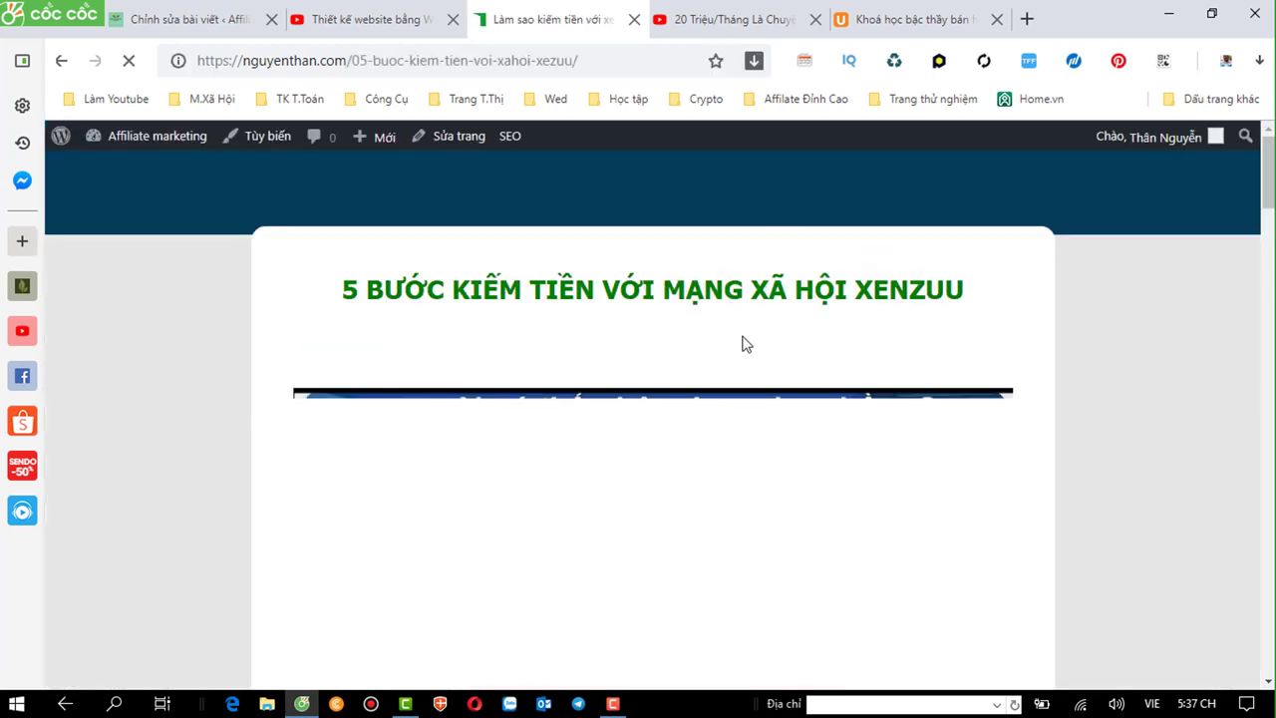
pyautogui.scroll(-4, 736, 350)
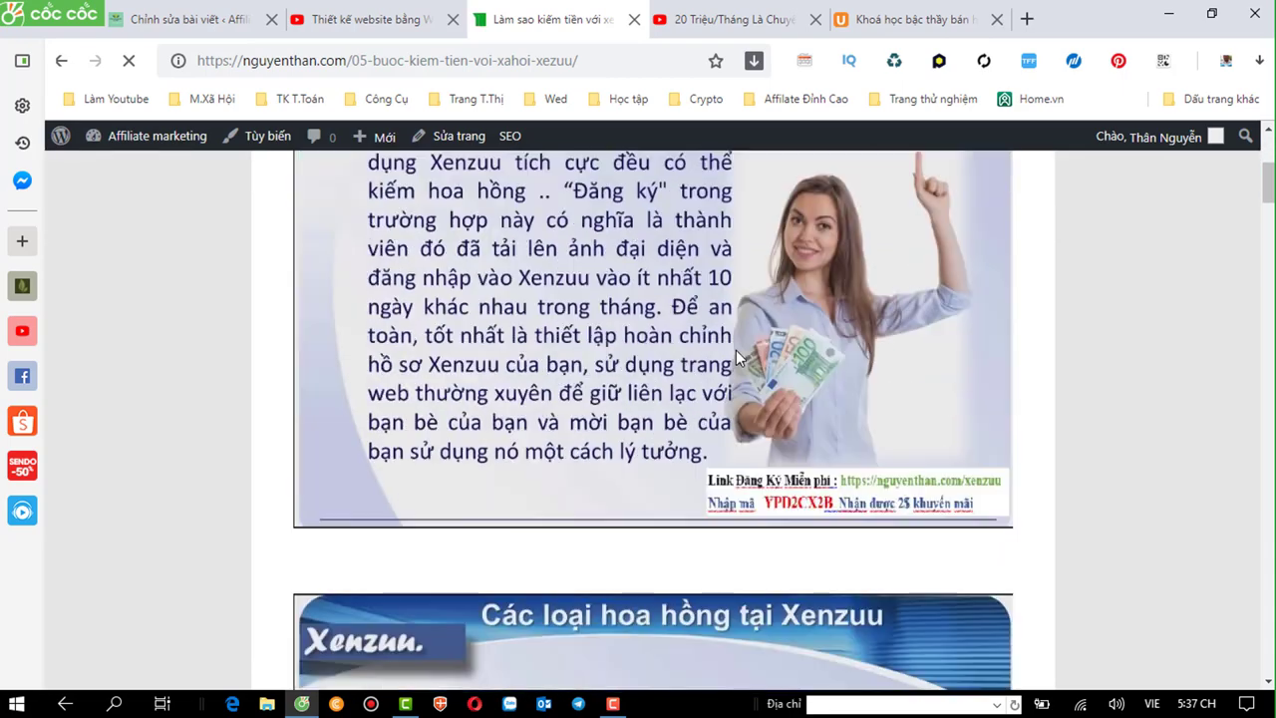
pyautogui.scroll(-3, 736, 350)
pyautogui.scroll(-4, 736, 350)
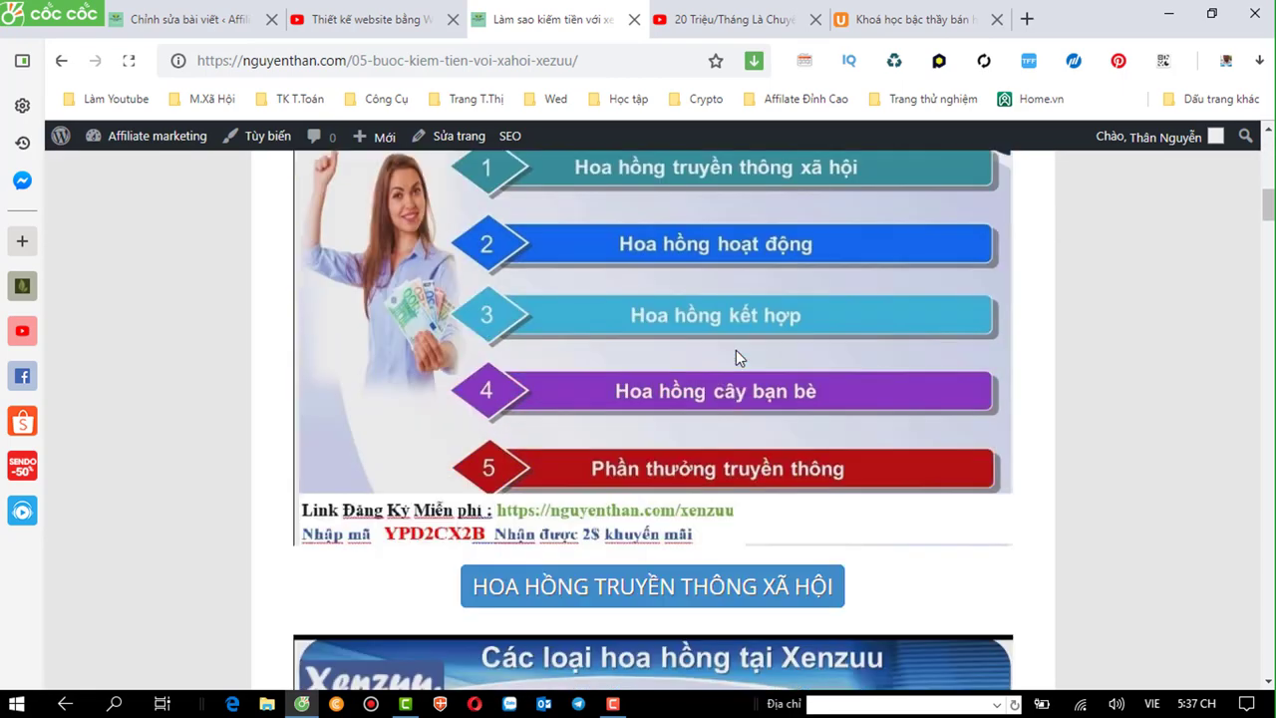
pyautogui.scroll(-3, 736, 355)
pyautogui.scroll(-3, 736, 355)
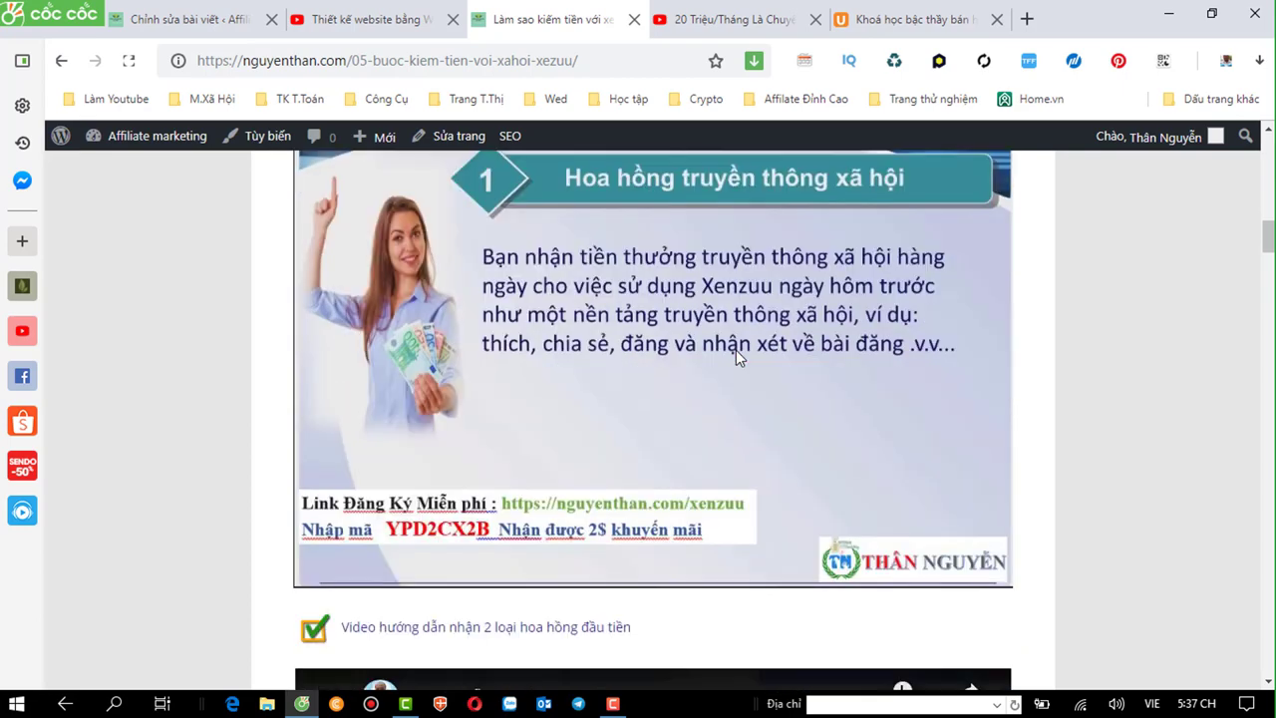
pyautogui.scroll(-3, 736, 350)
pyautogui.scroll(-3, 736, 350)
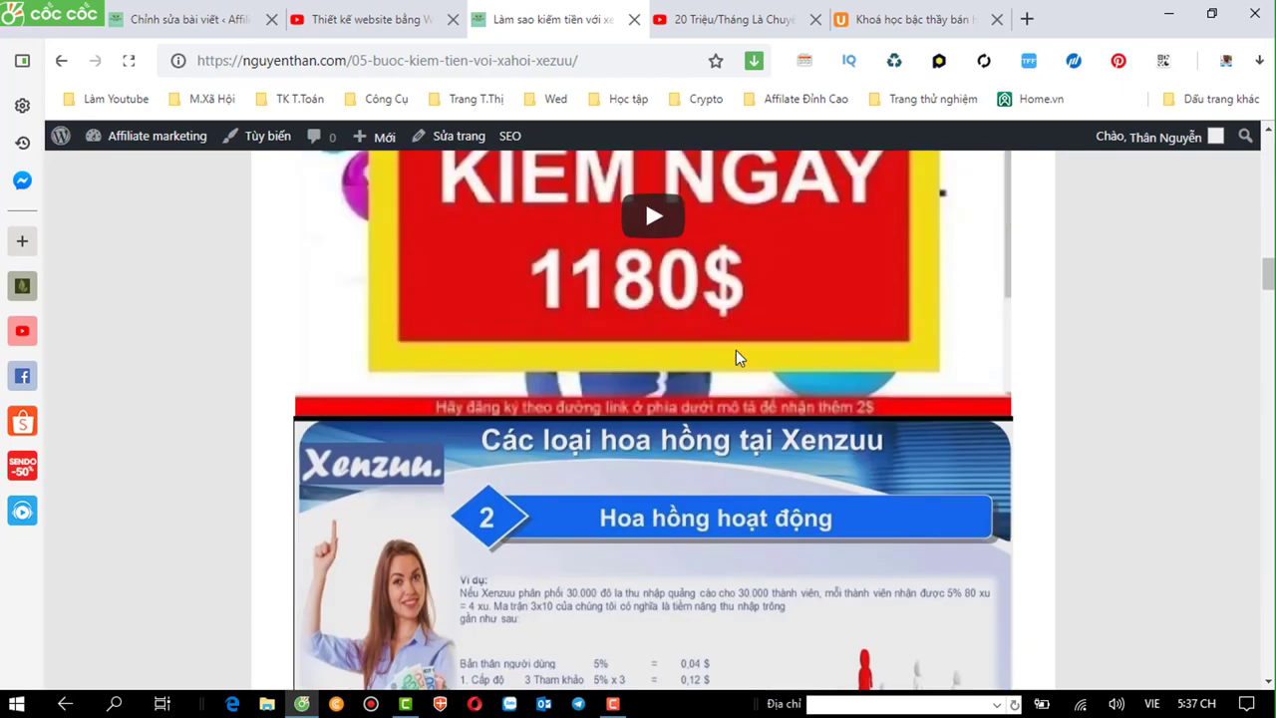
pyautogui.scroll(-3, 735, 350)
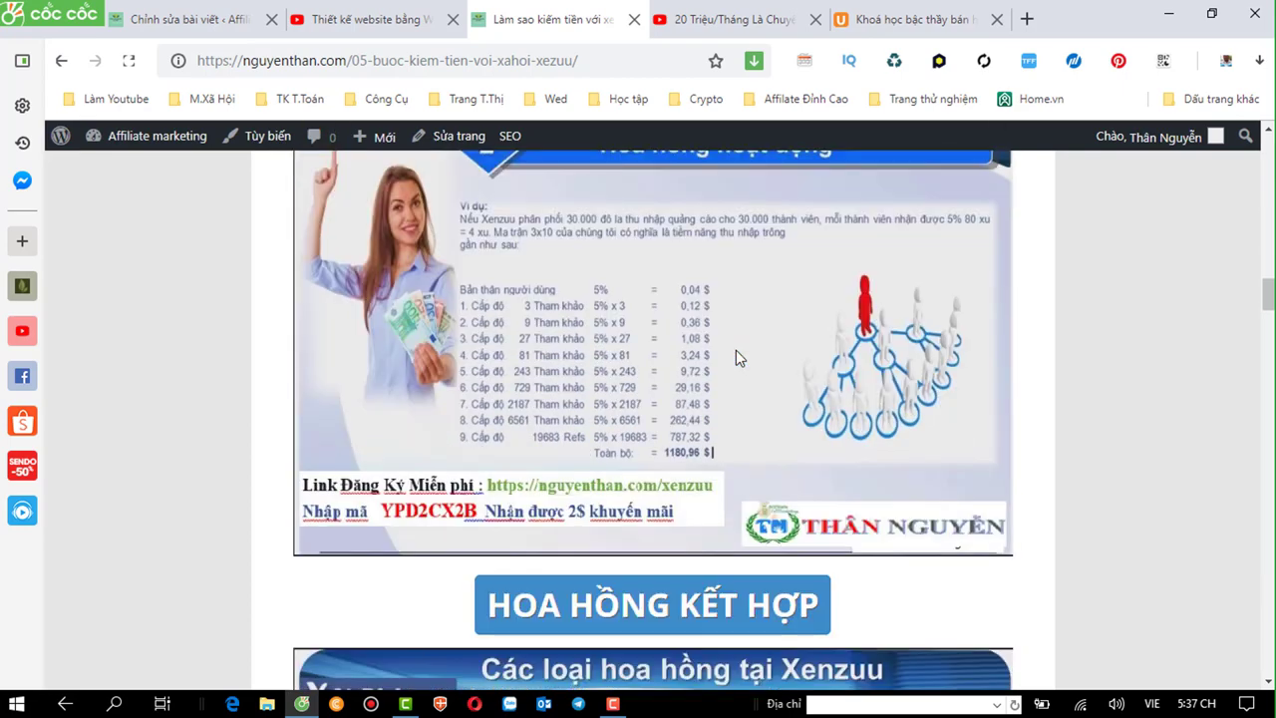
pyautogui.scroll(-3, 736, 350)
pyautogui.scroll(-3, 736, 350)
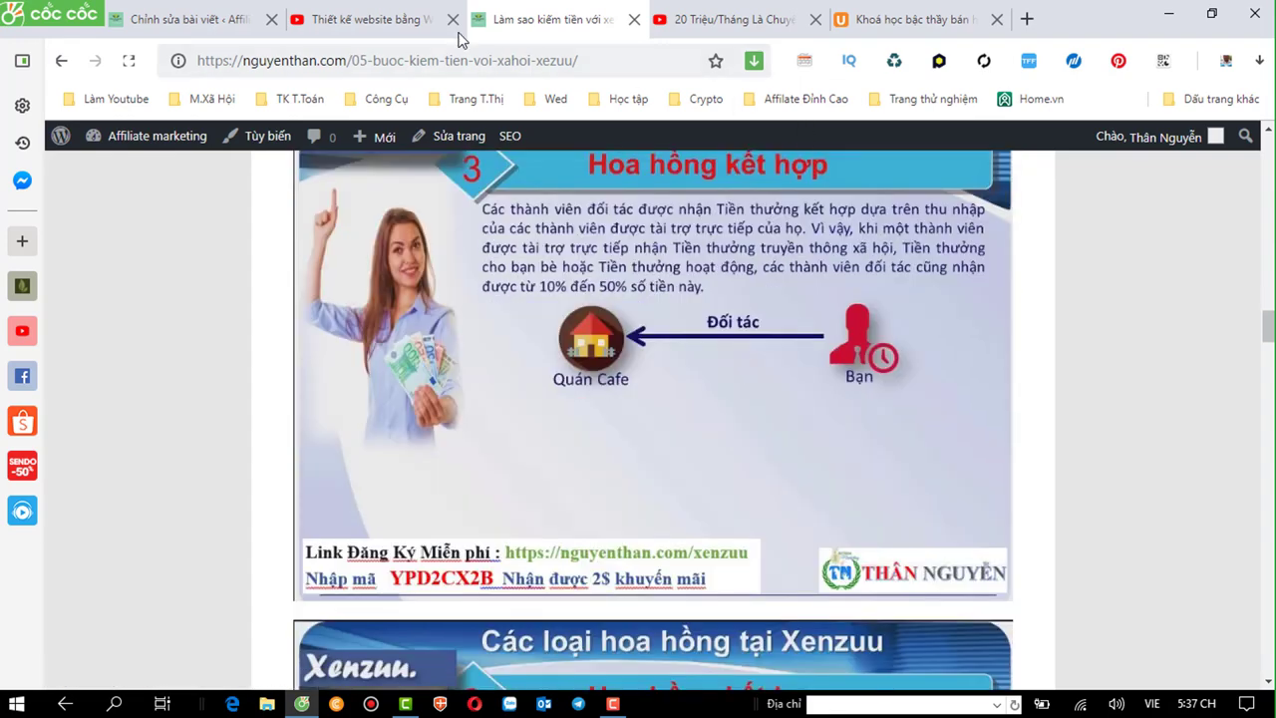
pyautogui.click(442, 19)
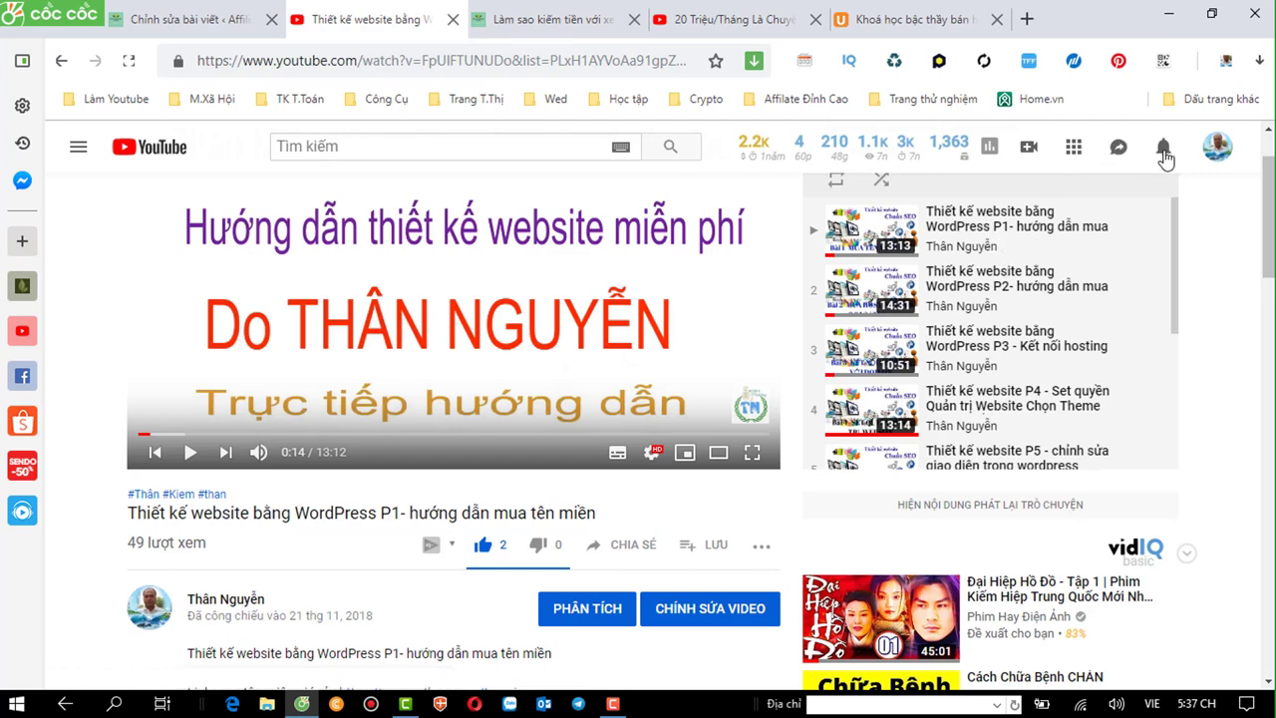
pyautogui.click(1163, 153)
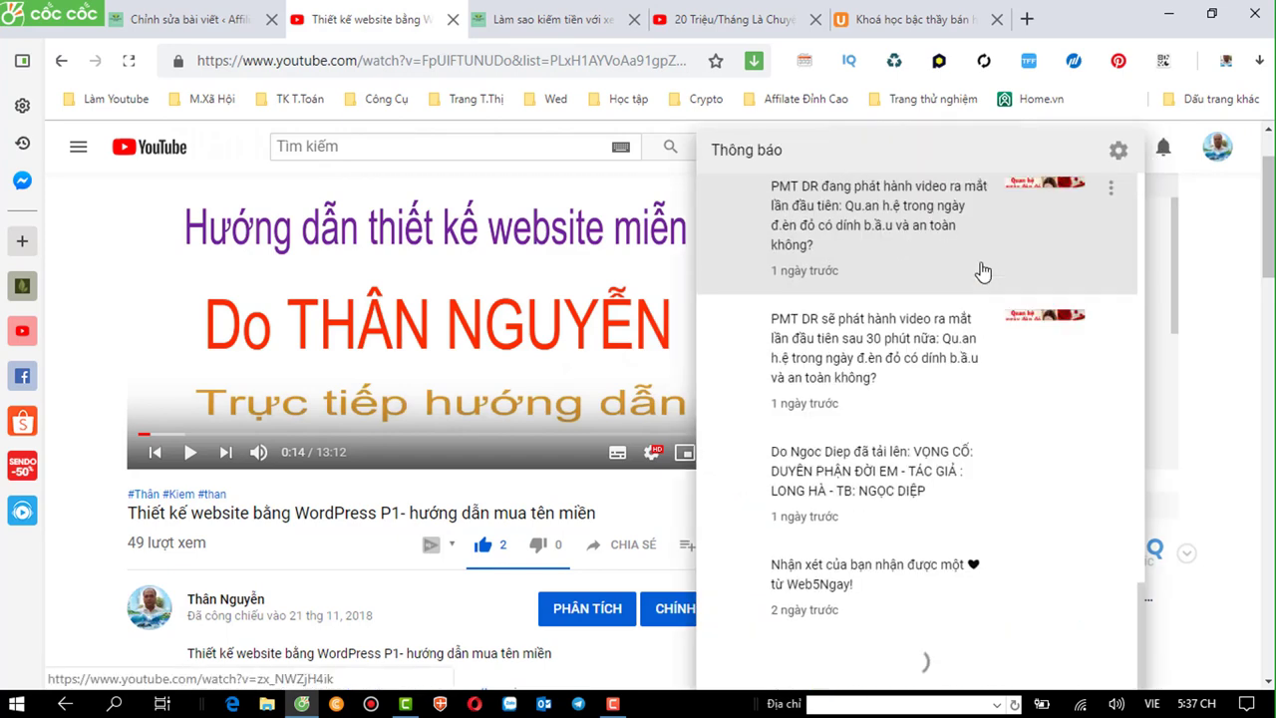
pyautogui.scroll(-5, 987, 329)
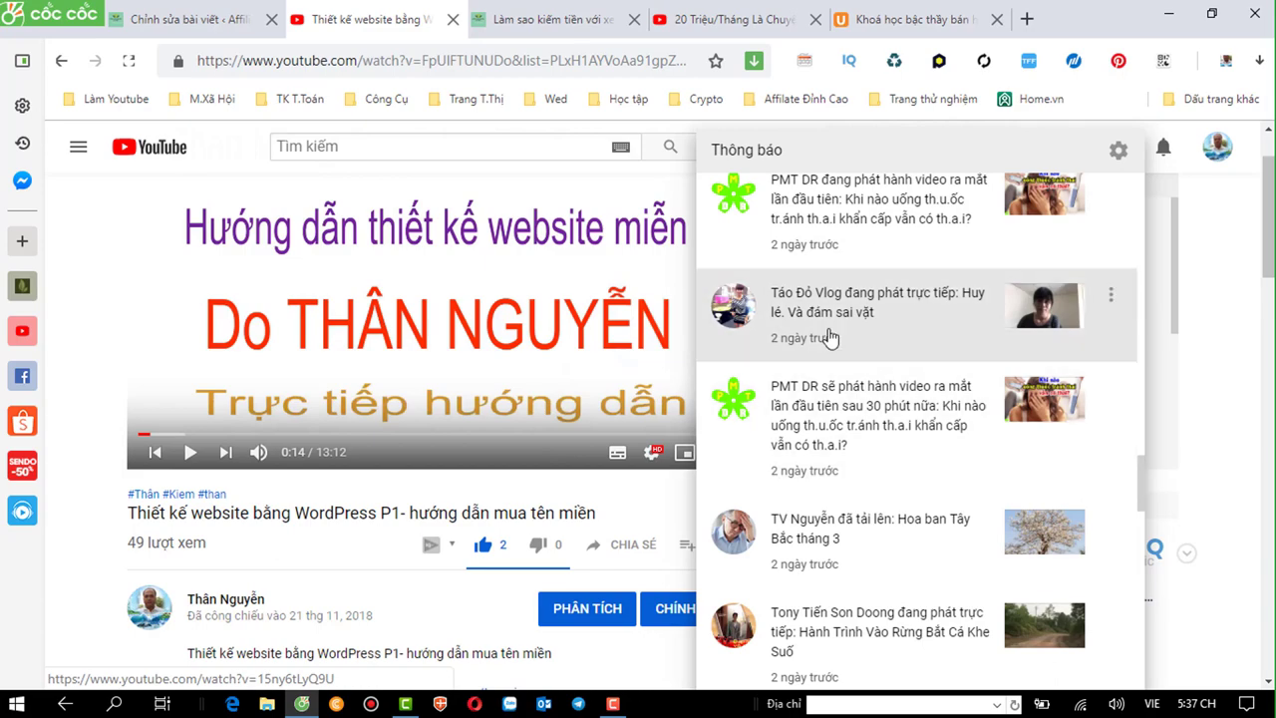
pyautogui.scroll(2, 922, 301)
pyautogui.scroll(2, 923, 301)
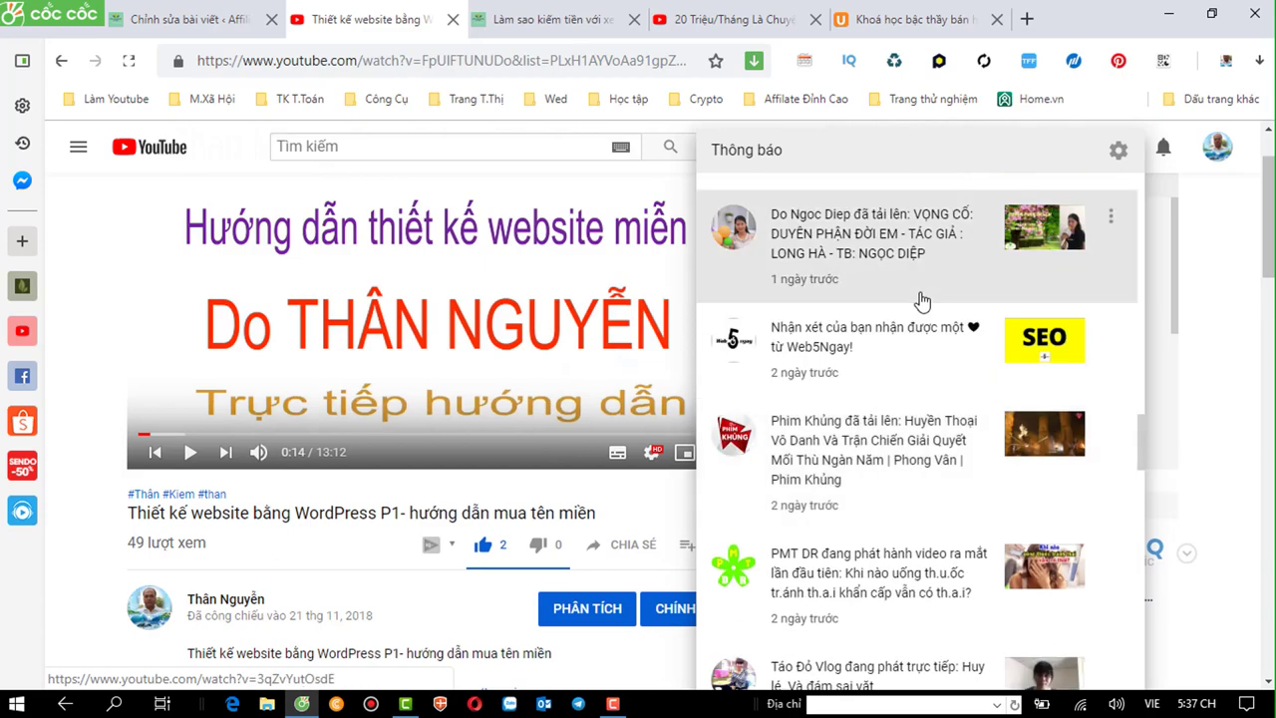
pyautogui.scroll(2, 922, 301)
pyautogui.scroll(2, 922, 301)
pyautogui.scroll(2, 923, 301)
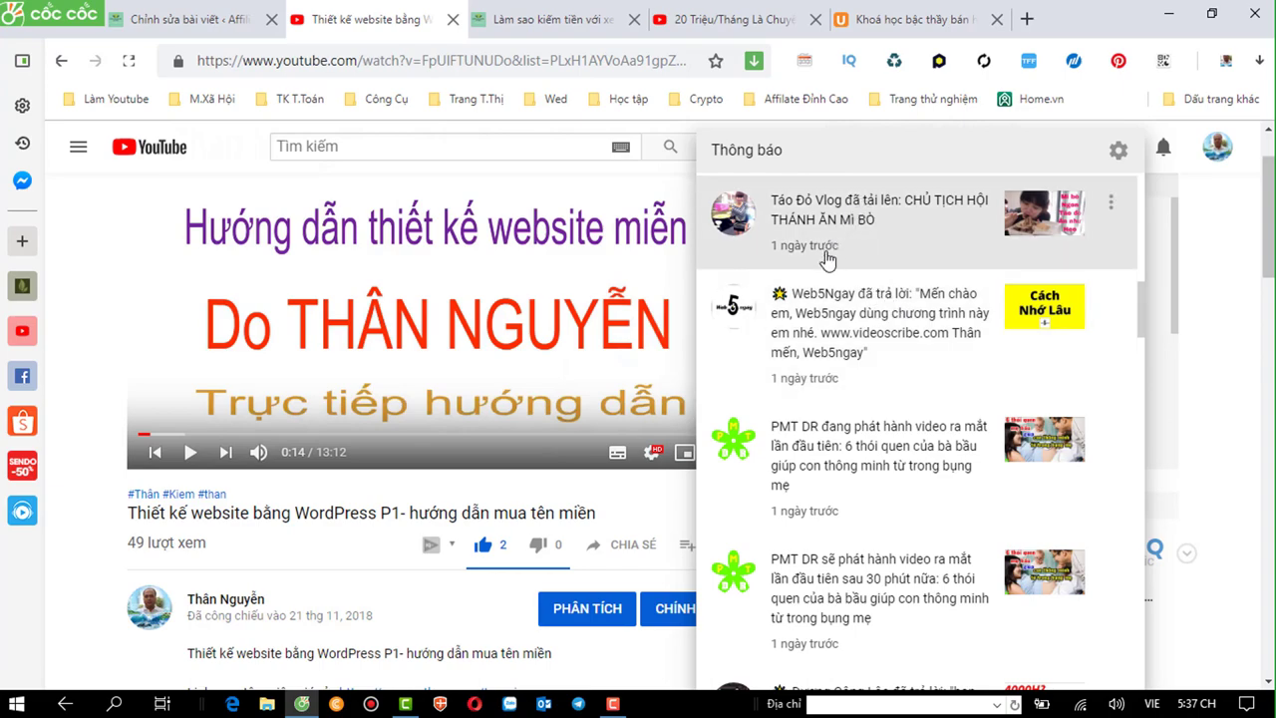
pyautogui.scroll(-1, 846, 370)
pyautogui.scroll(-1, 842, 372)
pyautogui.scroll(-2, 842, 372)
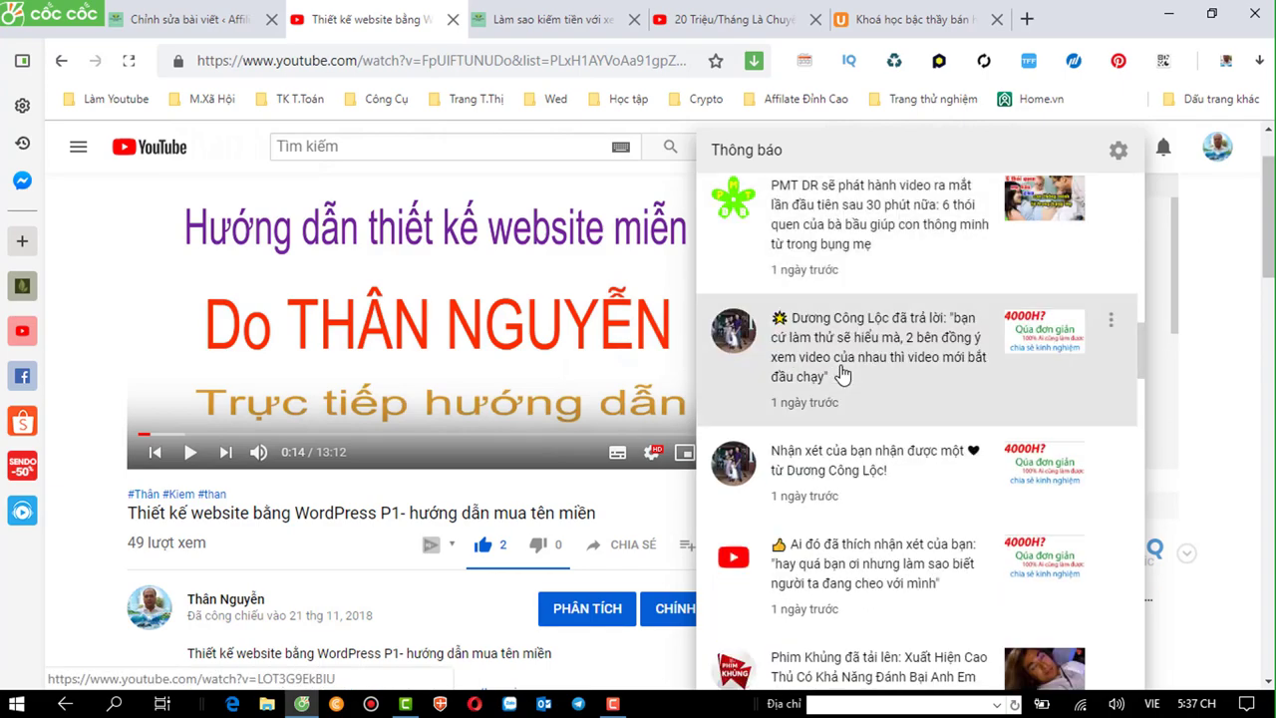
pyautogui.scroll(2, 842, 372)
pyautogui.scroll(2, 842, 372)
pyautogui.scroll(2, 842, 372)
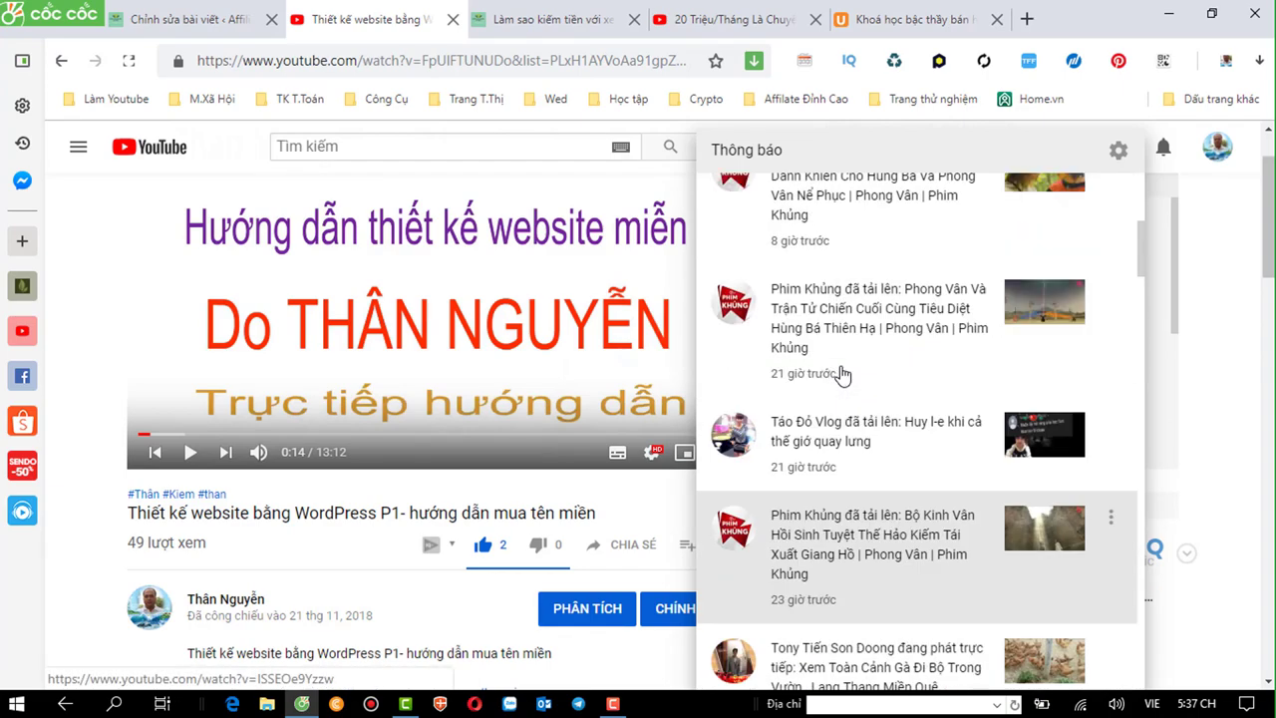
pyautogui.scroll(2, 842, 372)
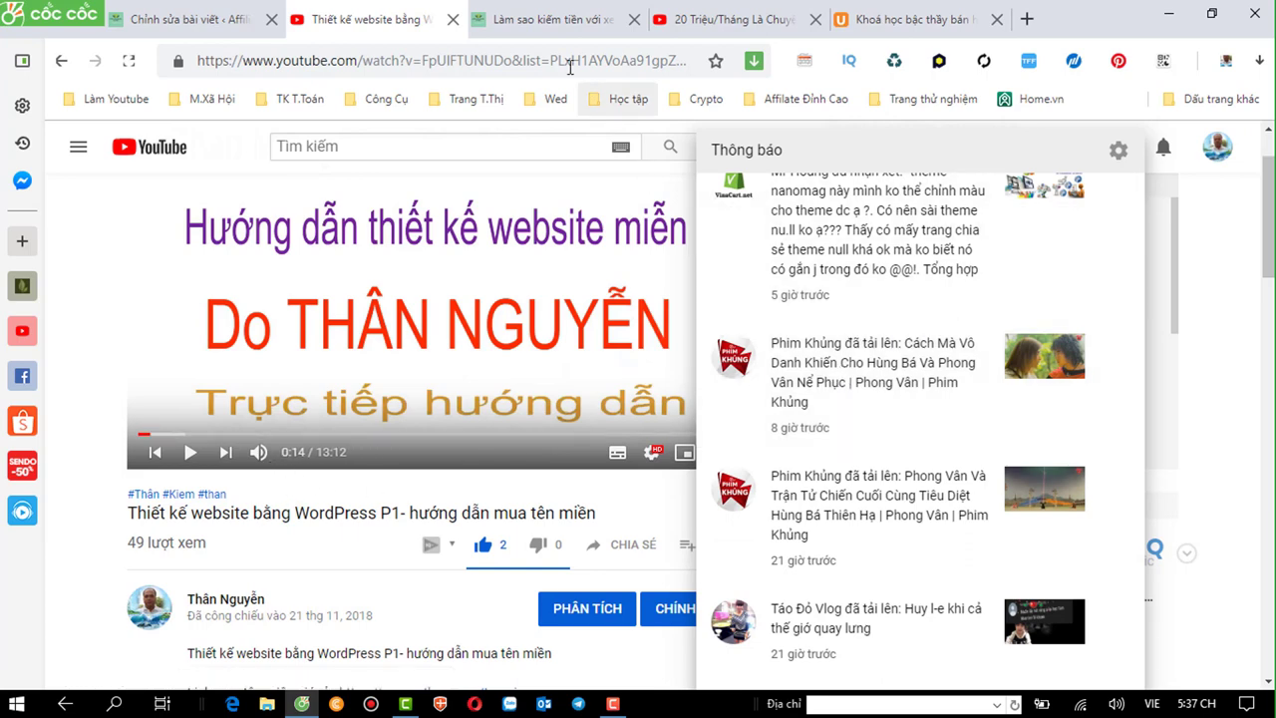
# Switch to the live Xenzuu article tab and scroll back up to its top.
pyautogui.click(197, 19)
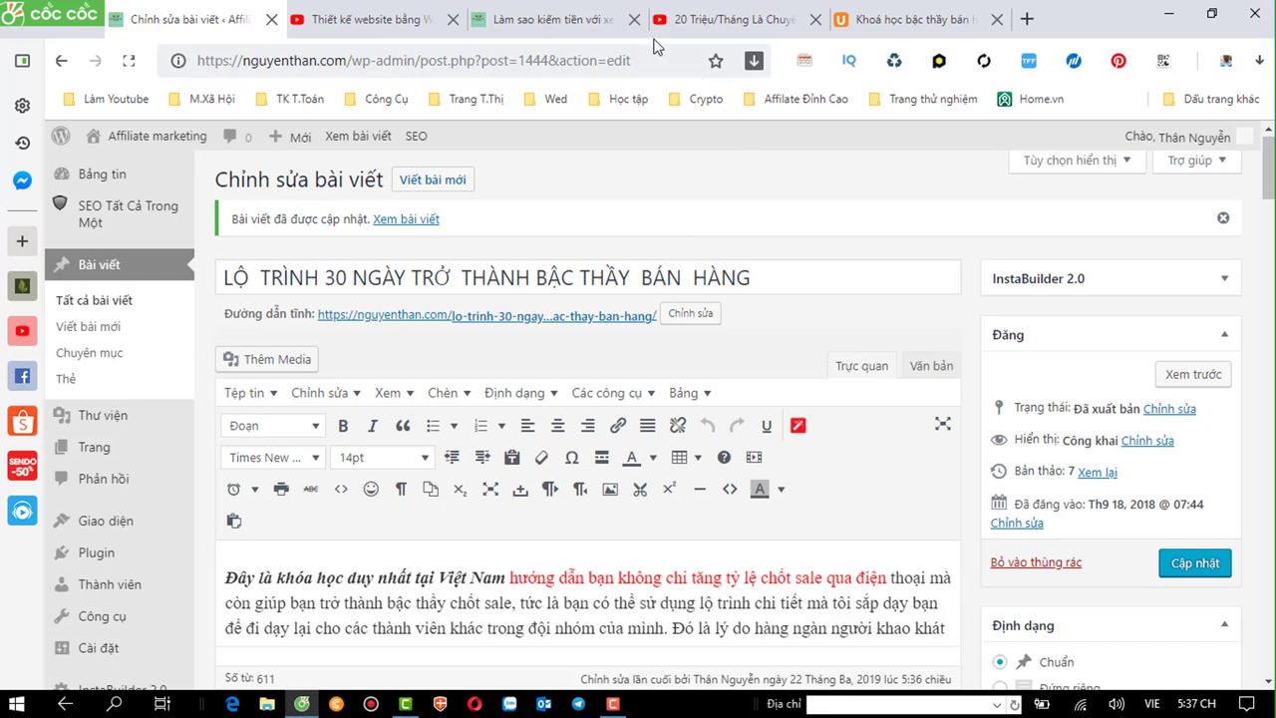
pyautogui.click(571, 19)
pyautogui.scroll(4, 658, 367)
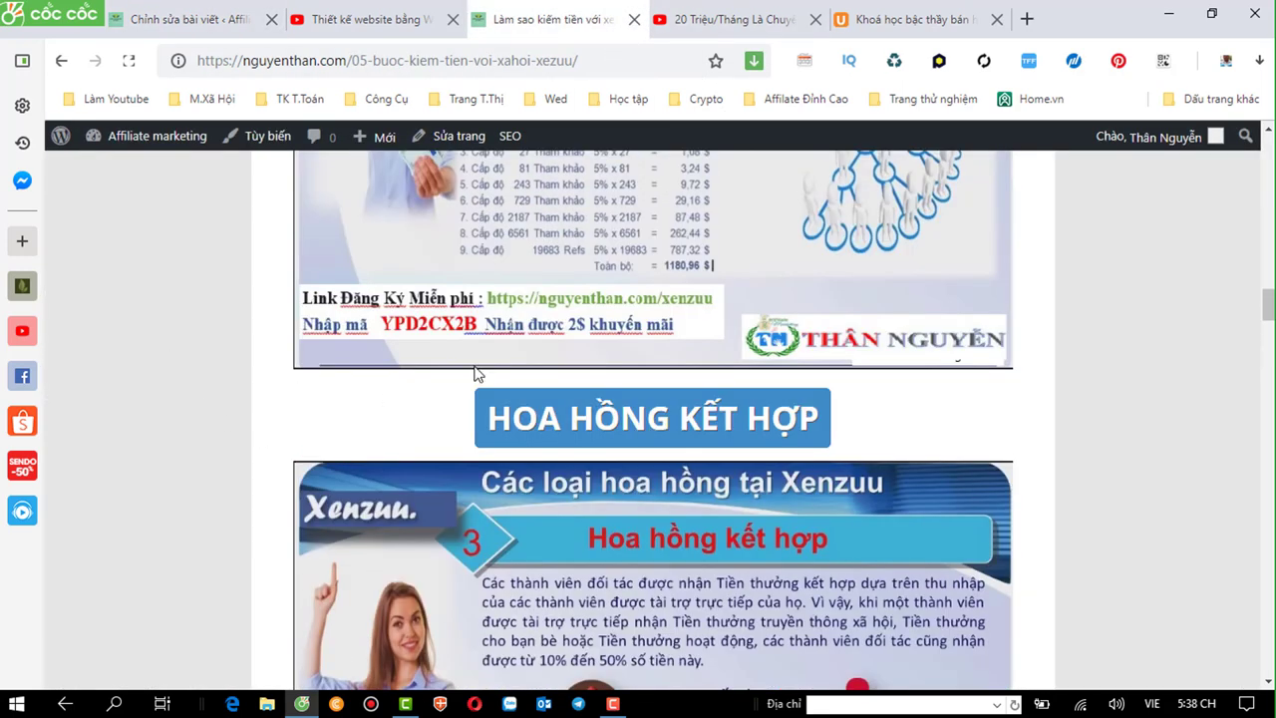
pyautogui.scroll(2, 869, 309)
pyautogui.scroll(3, 618, 309)
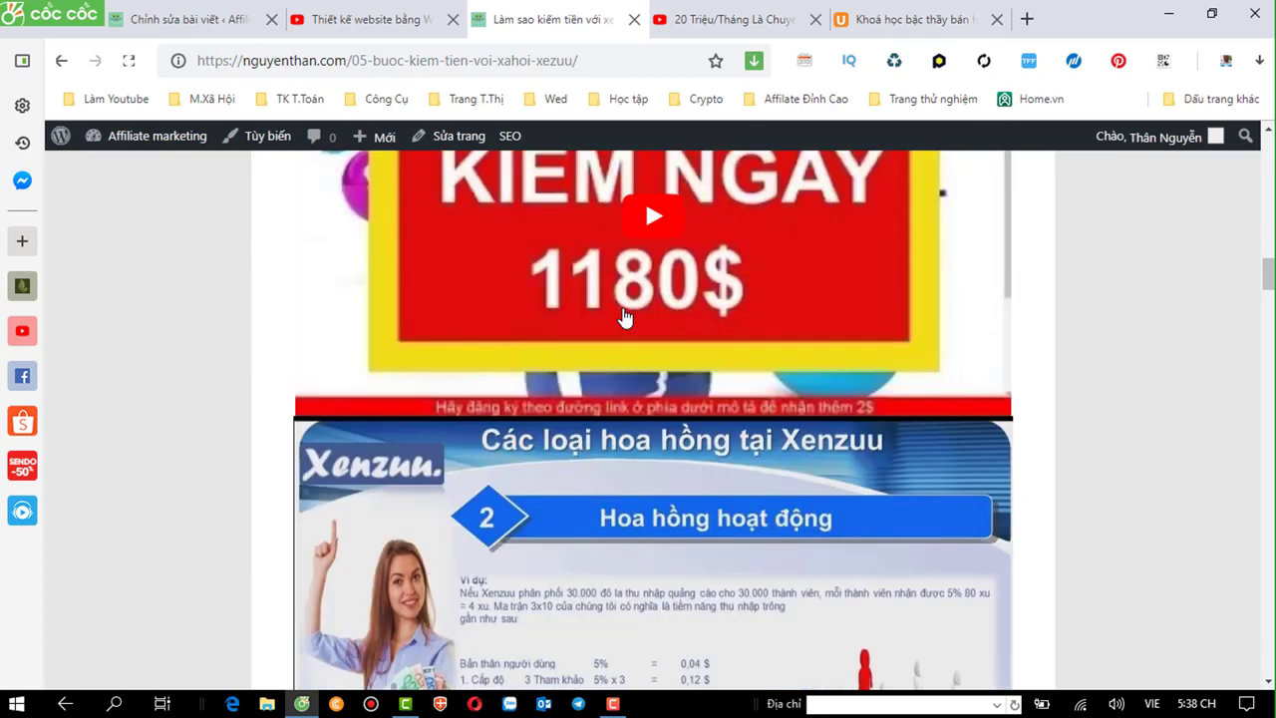
pyautogui.scroll(5, 628, 311)
pyautogui.scroll(4, 640, 314)
pyautogui.scroll(4, 639, 314)
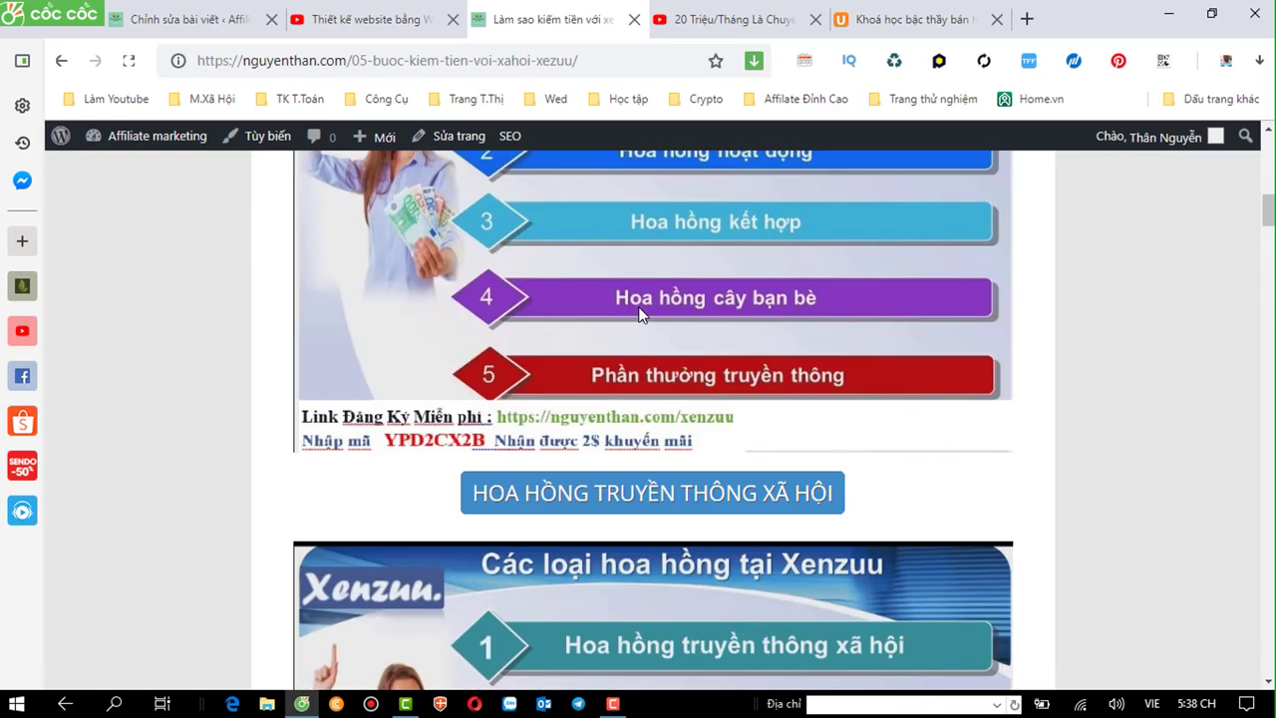
pyautogui.scroll(4, 639, 314)
pyautogui.scroll(1, 643, 314)
pyautogui.scroll(3, 642, 314)
pyautogui.scroll(2, 642, 316)
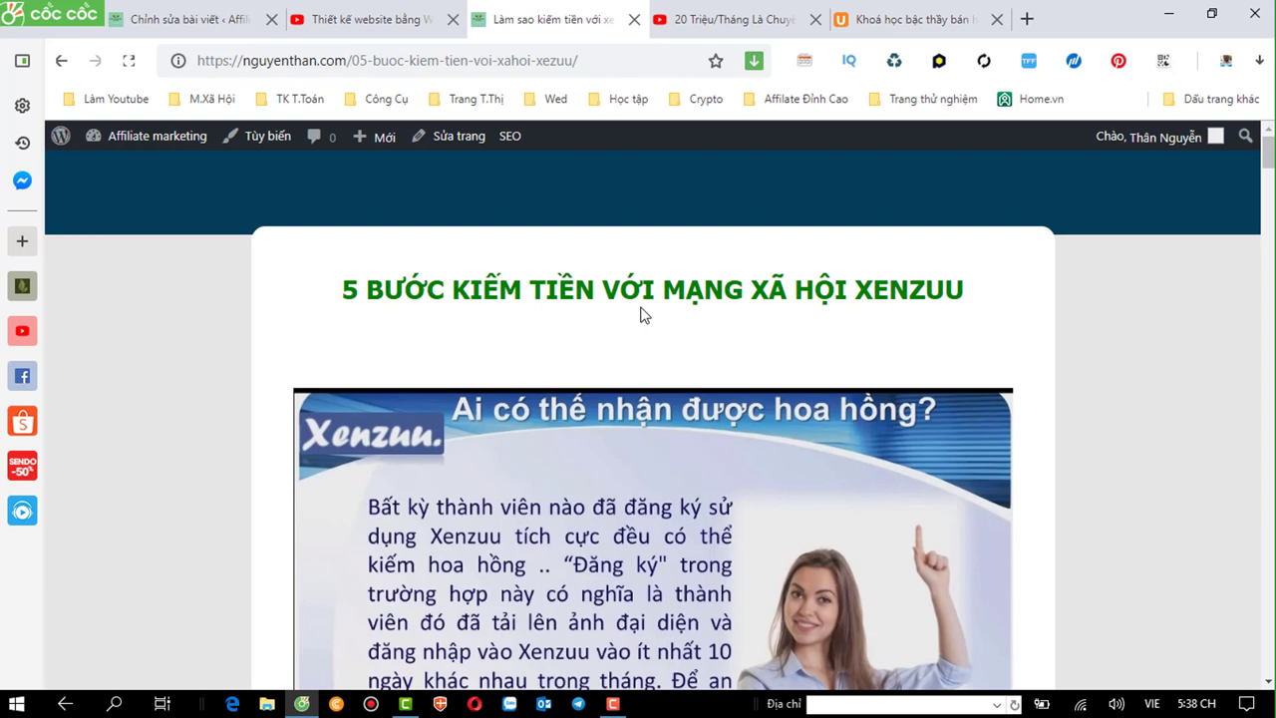
# Scroll through the post editor's body text and embedded course video.
pyautogui.click(197, 30)
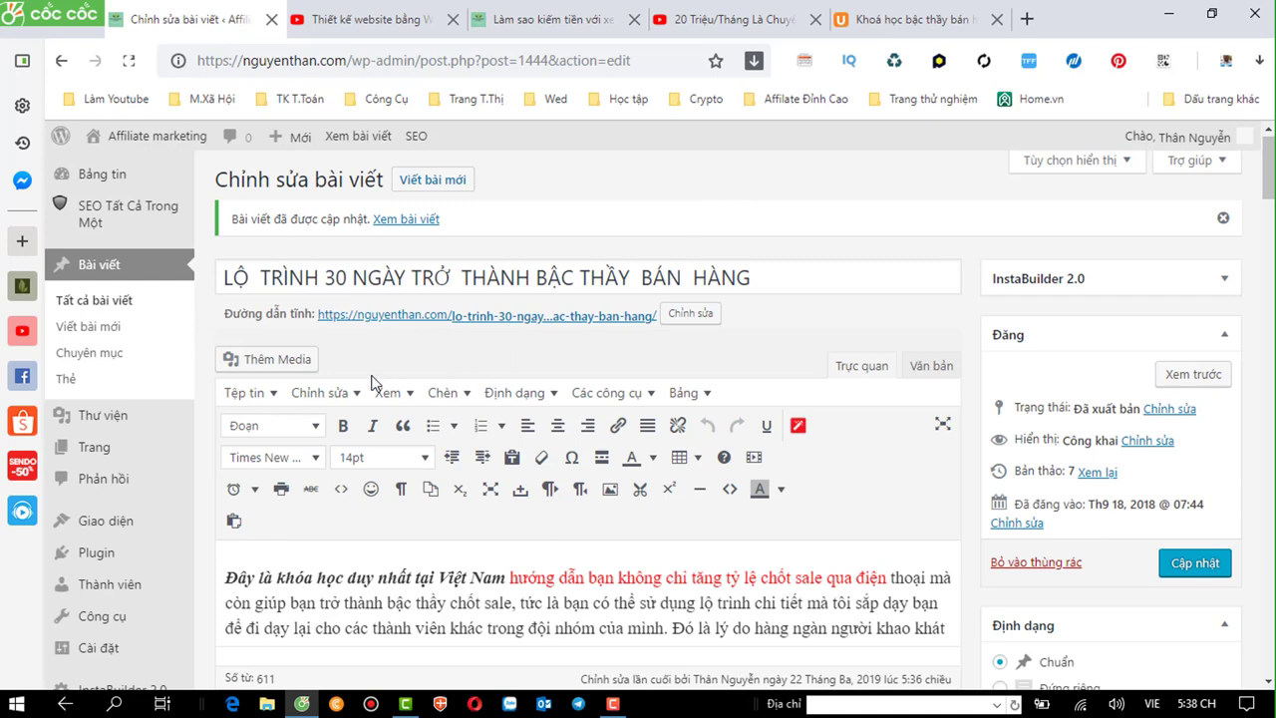
pyautogui.scroll(-2, 432, 460)
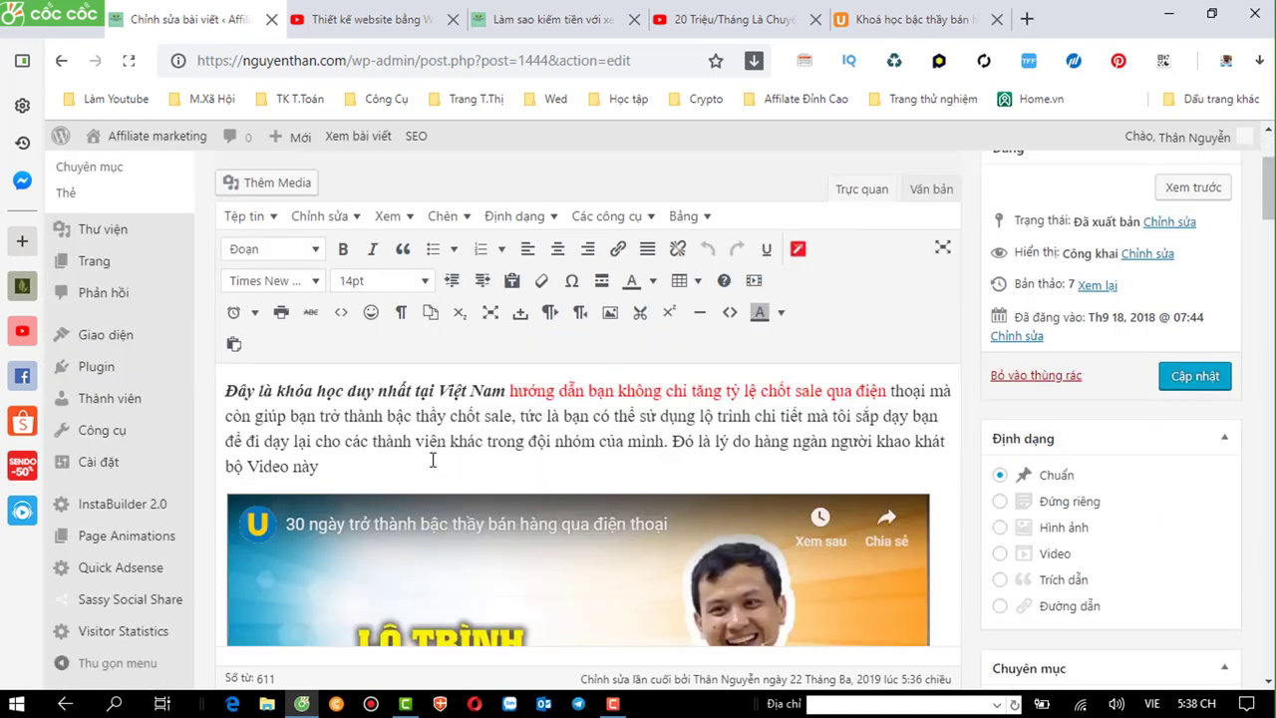
pyautogui.scroll(2, 478, 428)
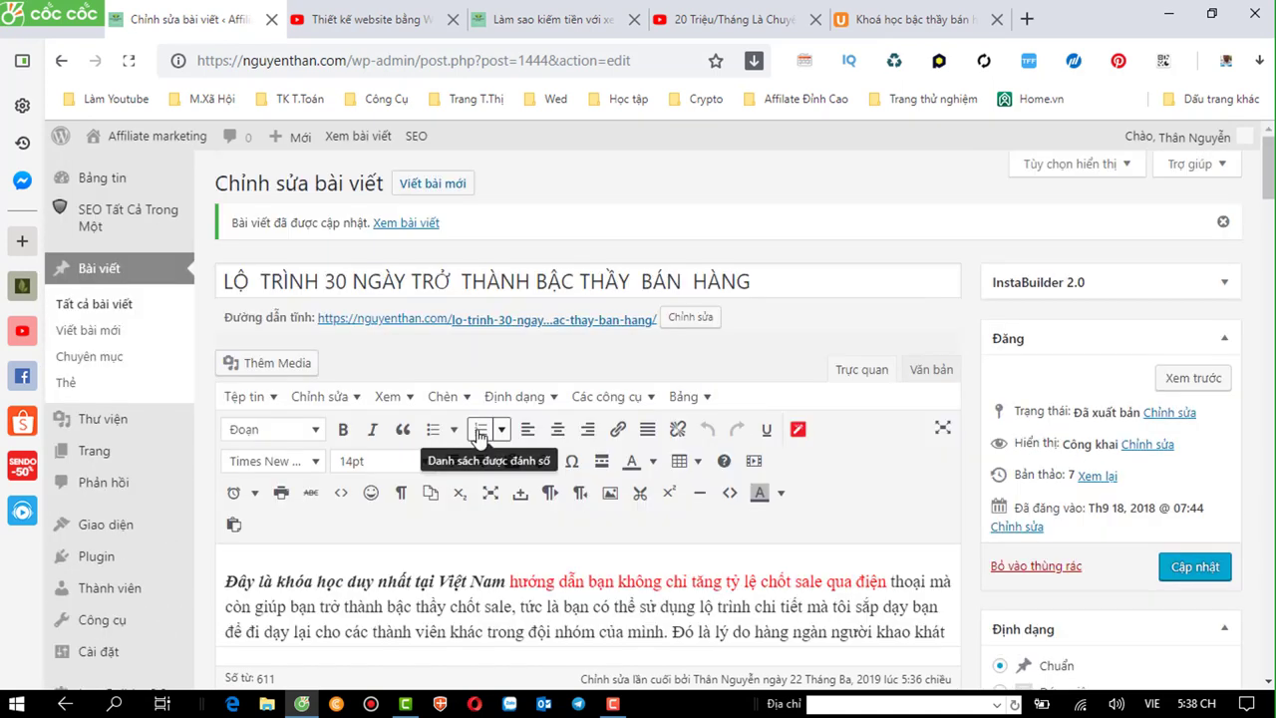
pyautogui.scroll(-2, 478, 436)
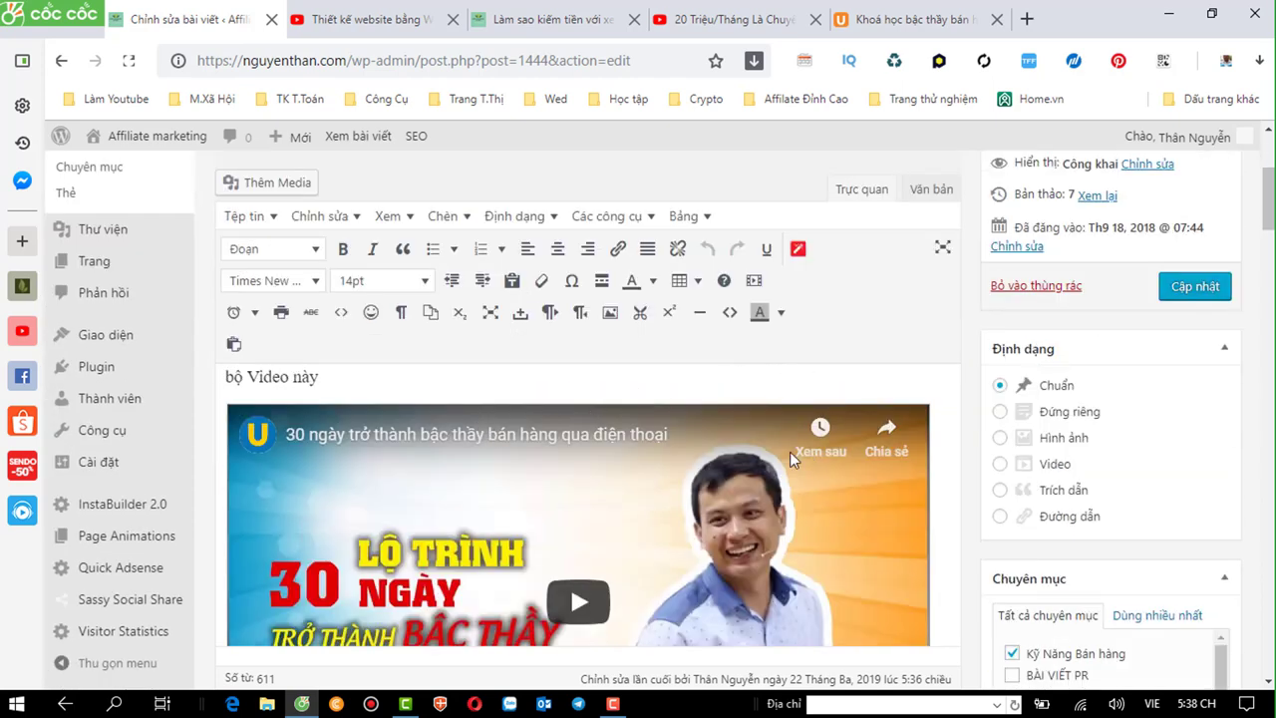
pyautogui.scroll(1, 678, 516)
pyautogui.scroll(2, 678, 516)
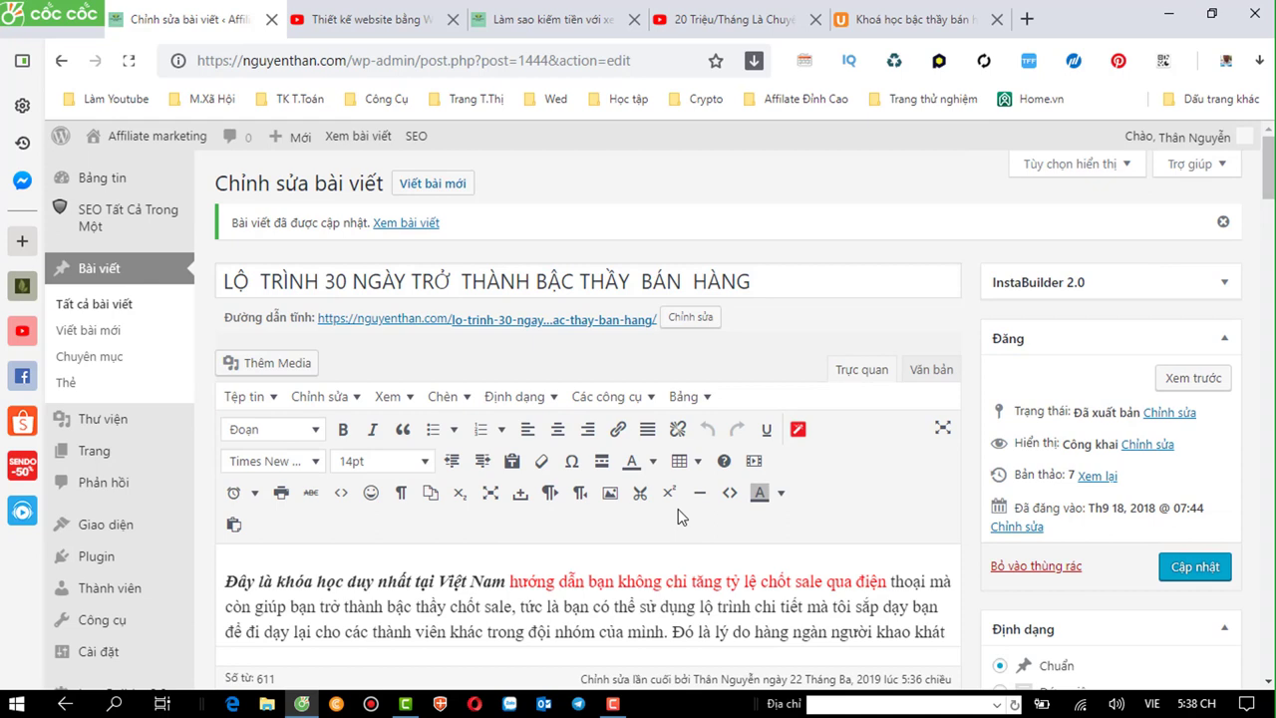
pyautogui.click(612, 706)
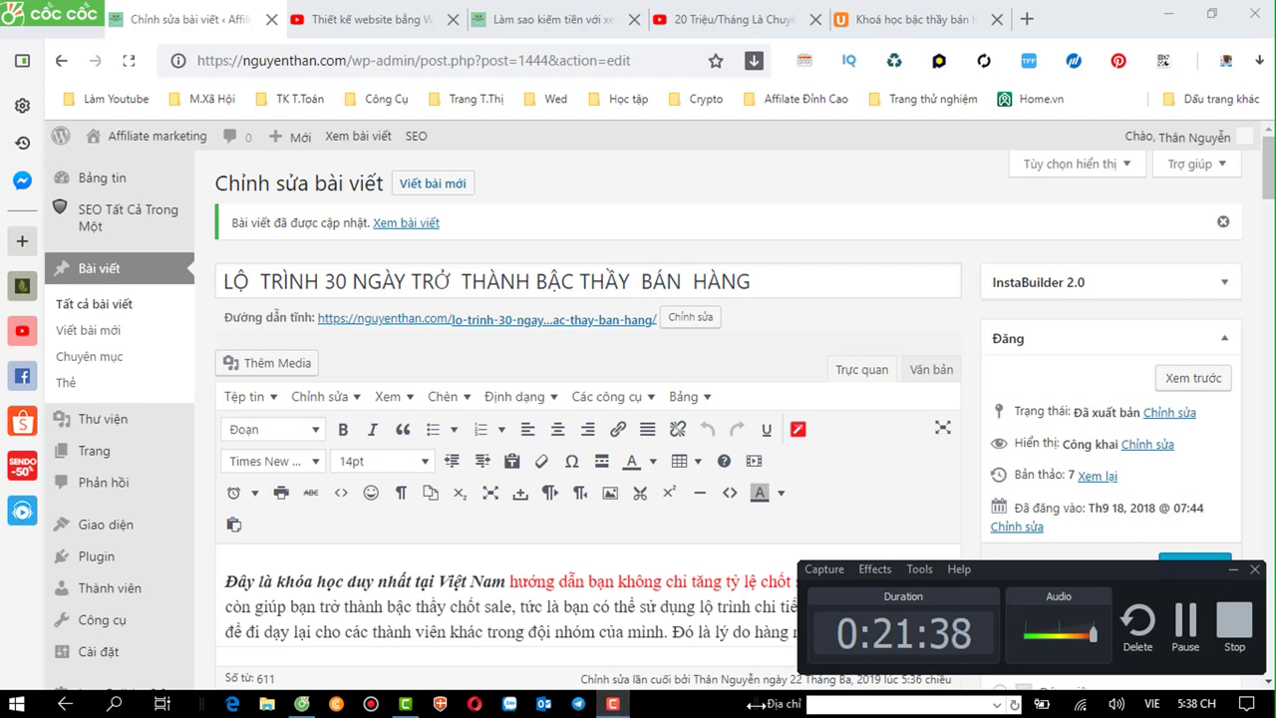
# Set Web5Ngay channel notifications to all, then return to the 'Thiết kế website bằng WordPress P1' video.
pyautogui.click(703, 22)
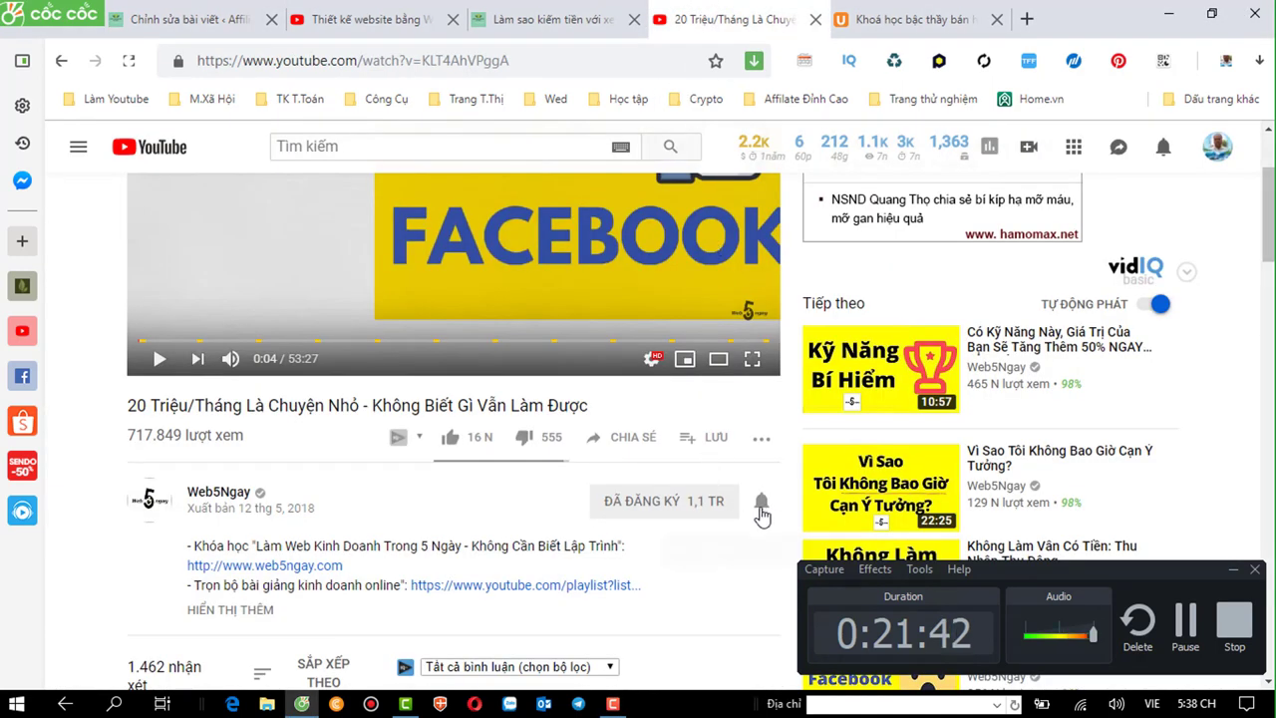
pyautogui.click(1234, 570)
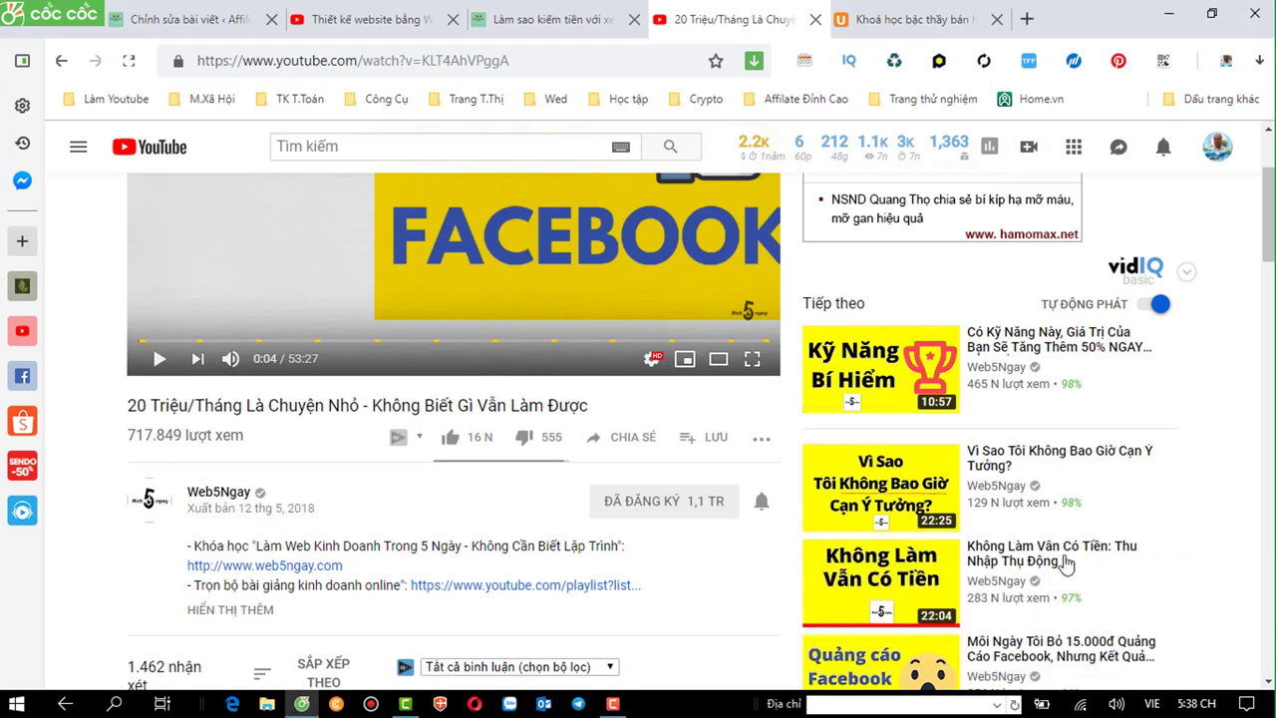
pyautogui.click(762, 505)
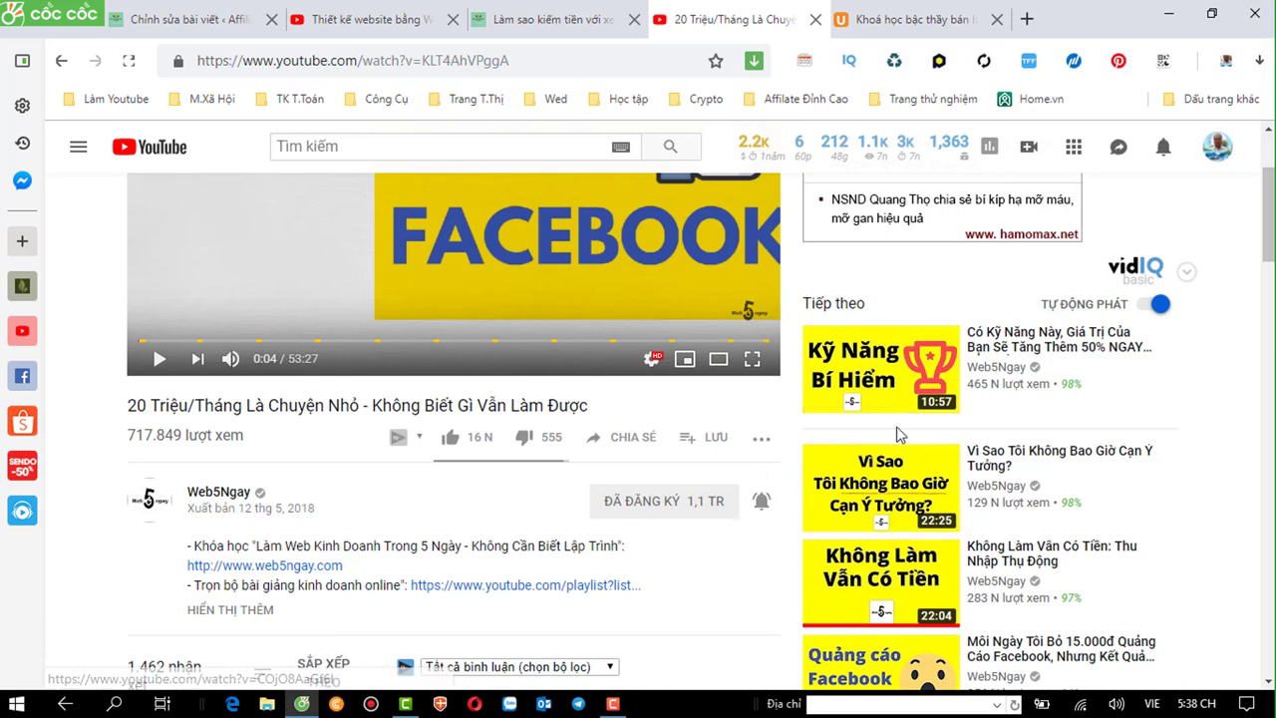
pyautogui.click(361, 22)
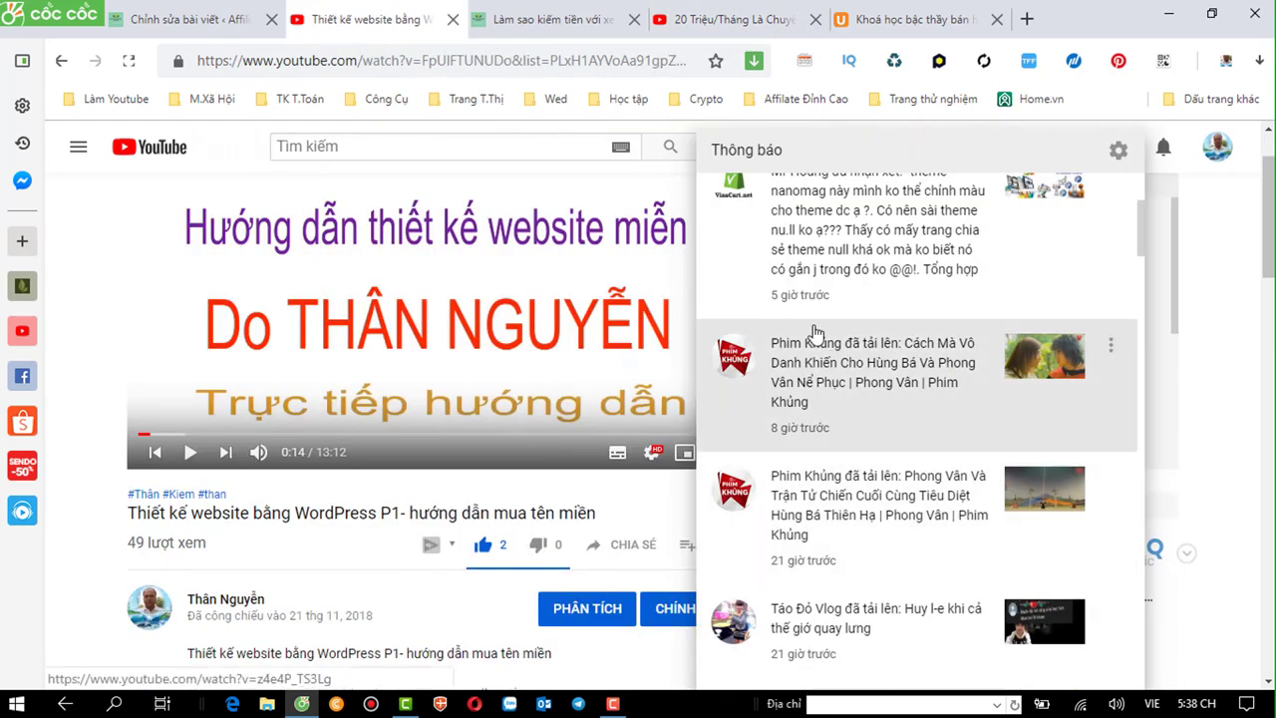
pyautogui.click(614, 704)
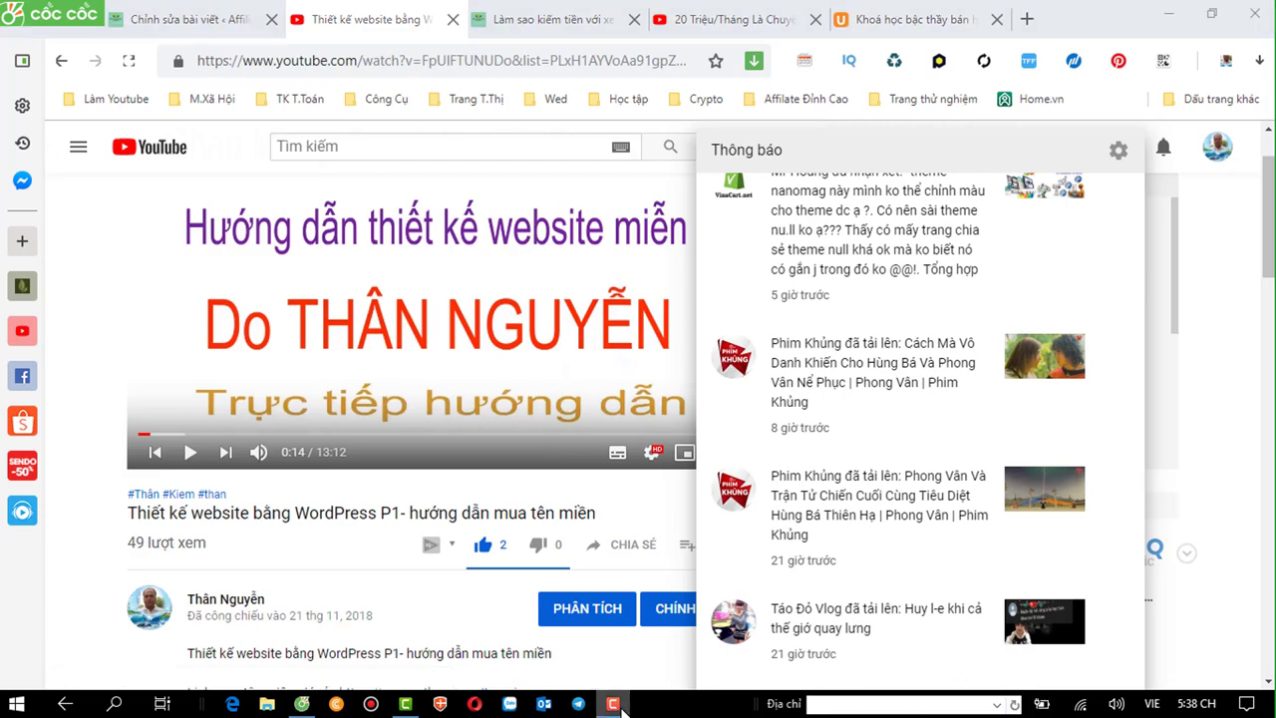